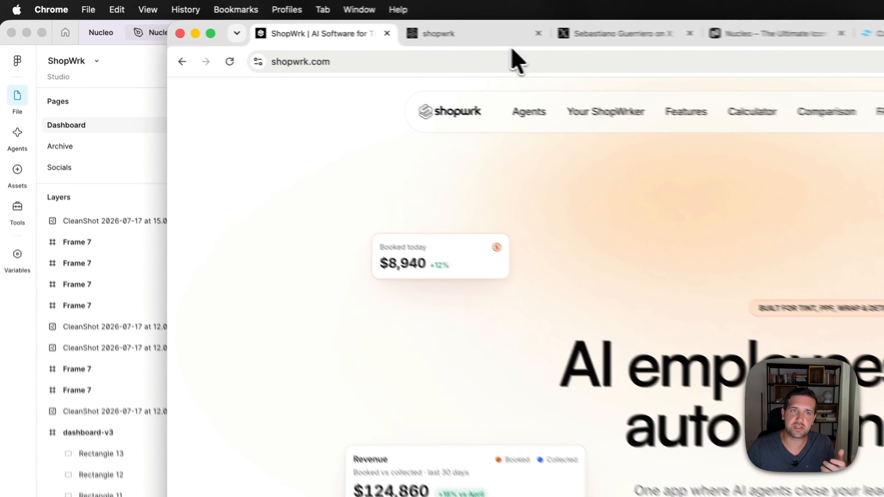
# - Open the ShopWrk app in the browser and look through its Dashboard, Calendar and Payments pages
pyautogui.click(516, 38)
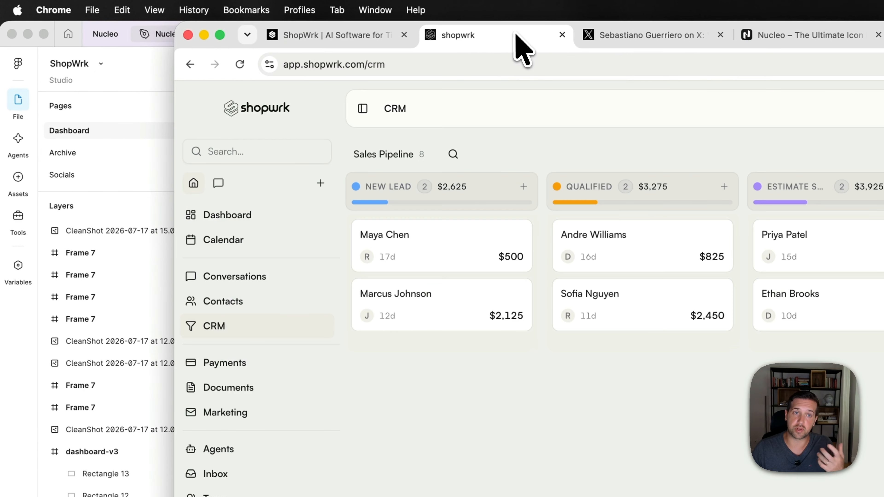
pyautogui.click(230, 220)
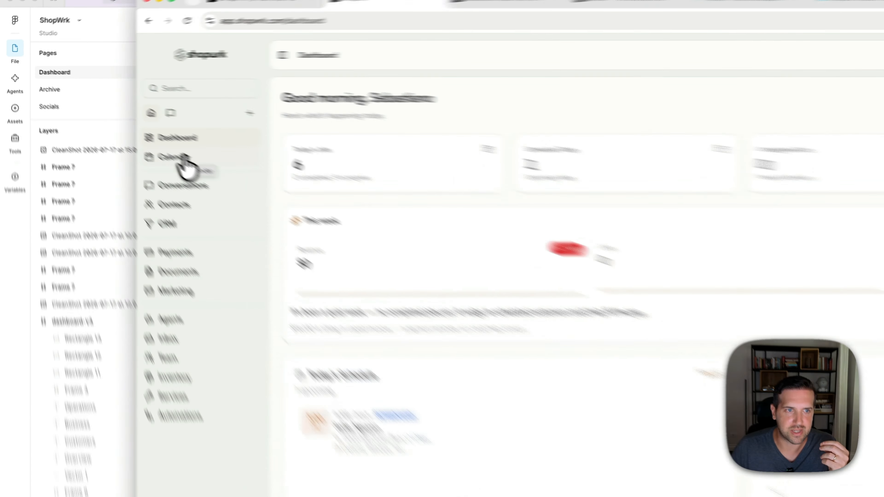
pyautogui.click(130, 121)
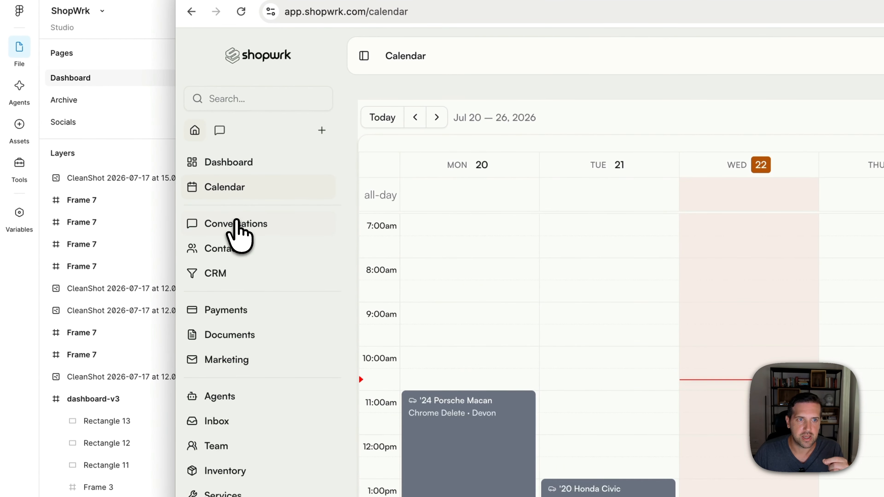
pyautogui.click(237, 310)
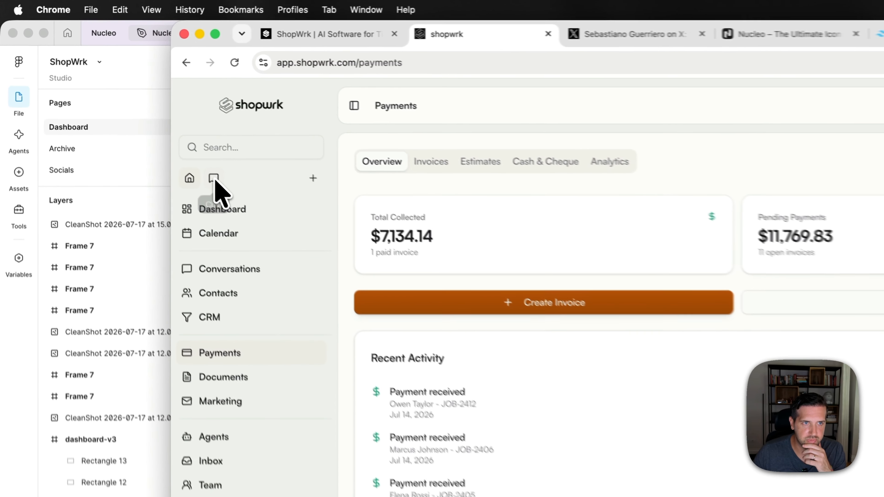
# - Switch the app's sidebar twice between the AI chat view and the home navigation
pyautogui.click(111, 92)
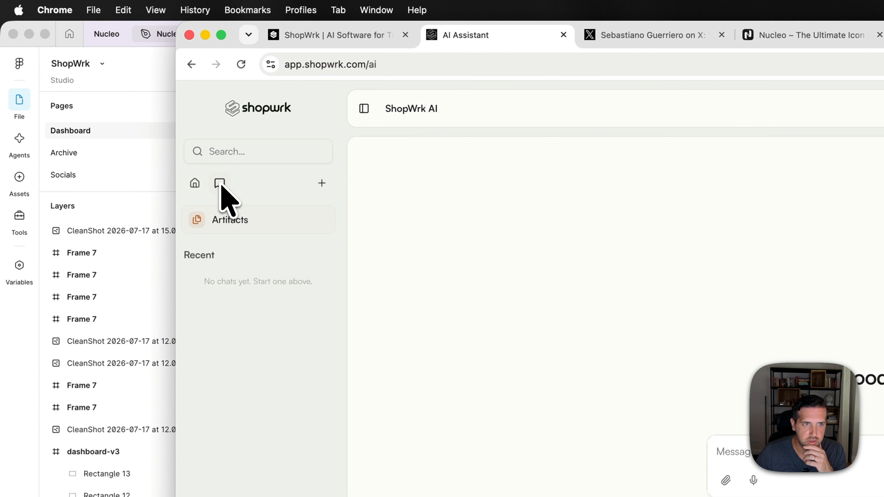
pyautogui.click(195, 184)
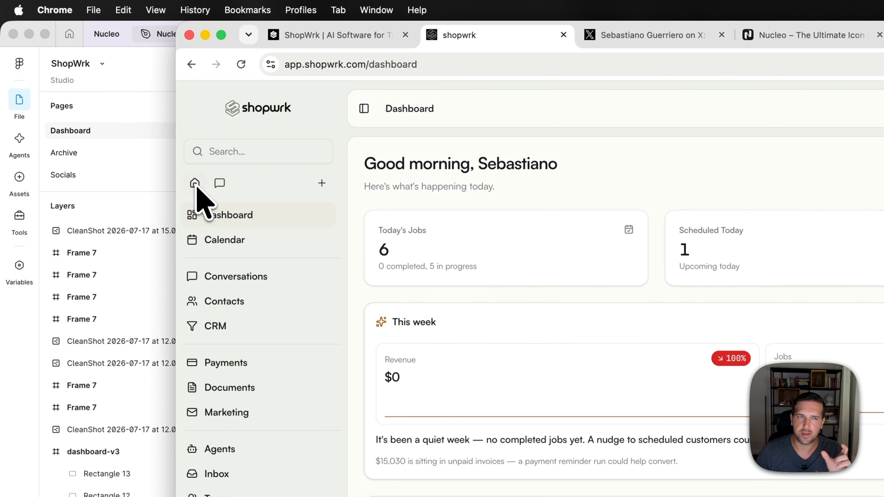
pyautogui.click(218, 185)
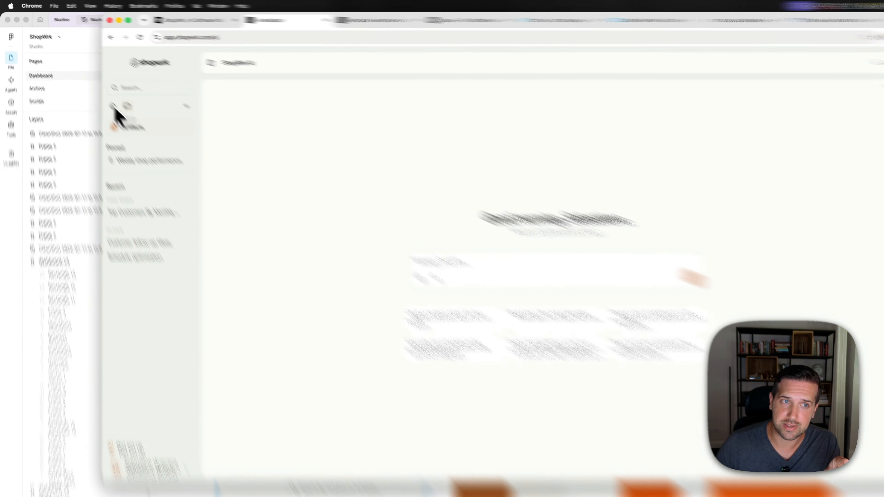
pyautogui.click(98, 91)
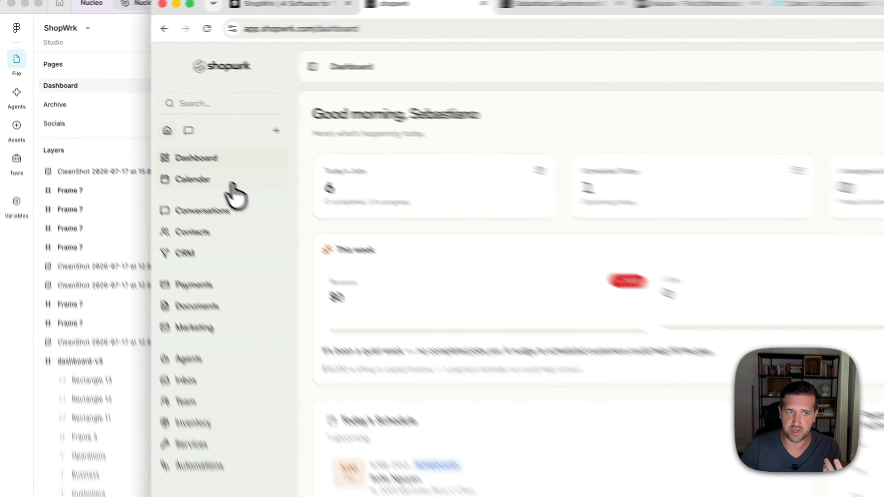
# - Look through the app's Calendar, Conversations, Contacts and CRM pages
pyautogui.click(135, 122)
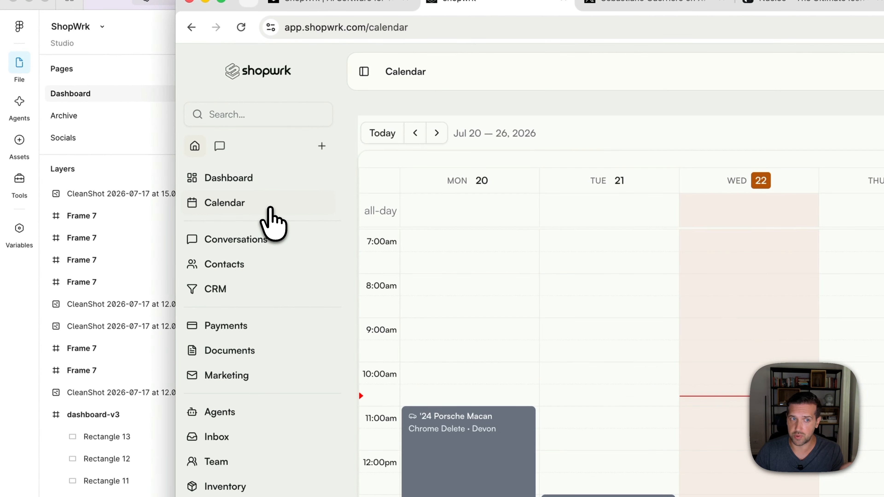
pyautogui.click(236, 244)
pyautogui.click(237, 265)
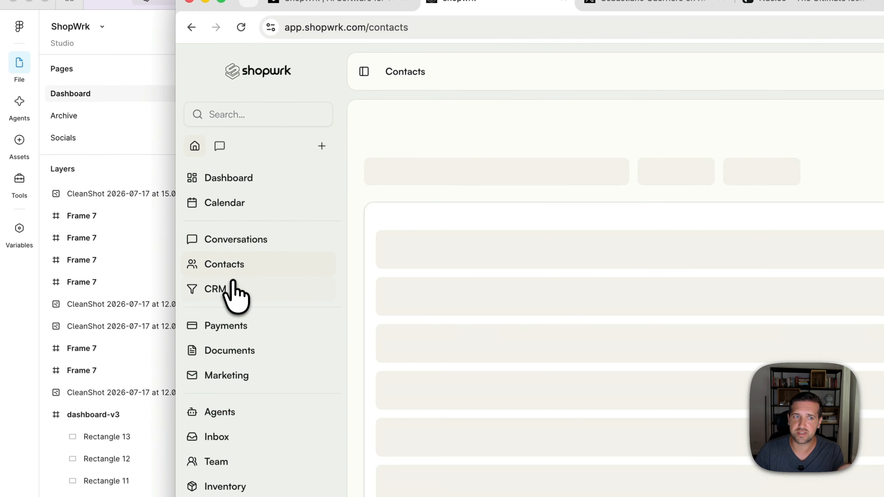
pyautogui.click(228, 290)
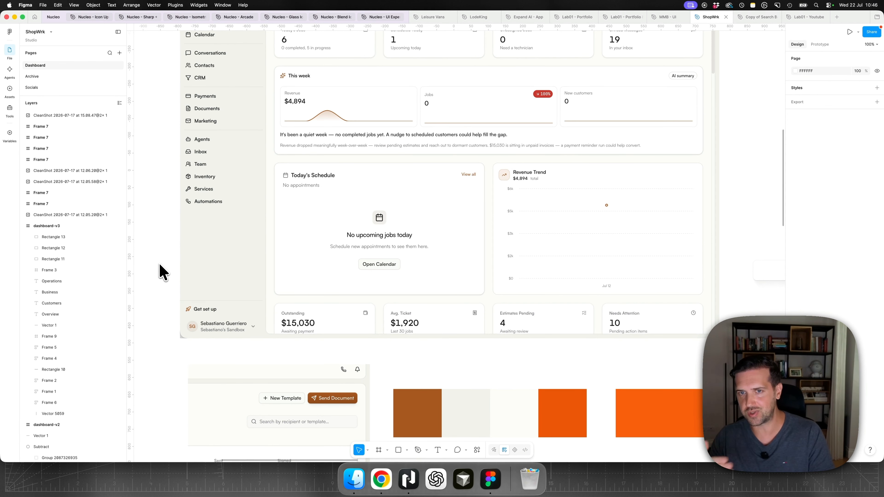
# - Switch to Figma and compare the dashboard screenshot with the other dashboard mockup beside it on the canvas
pyautogui.scroll(-5, 181, 267)
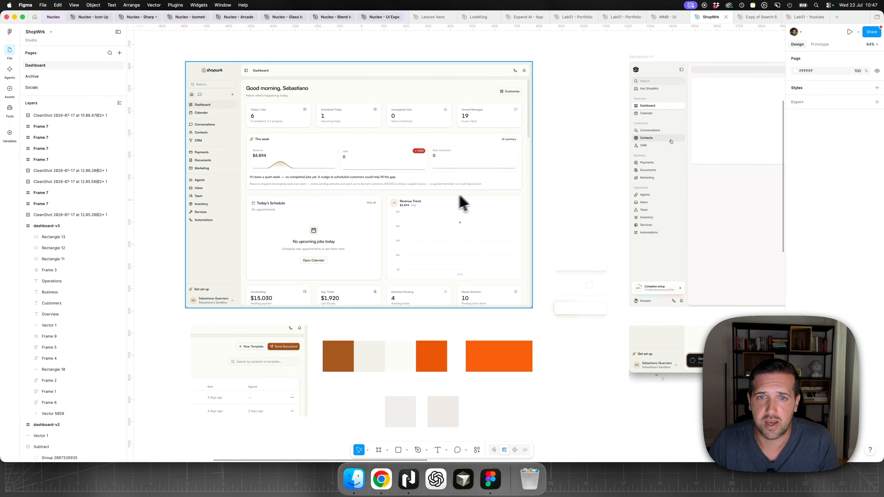
pyautogui.scroll(5, 712, 147)
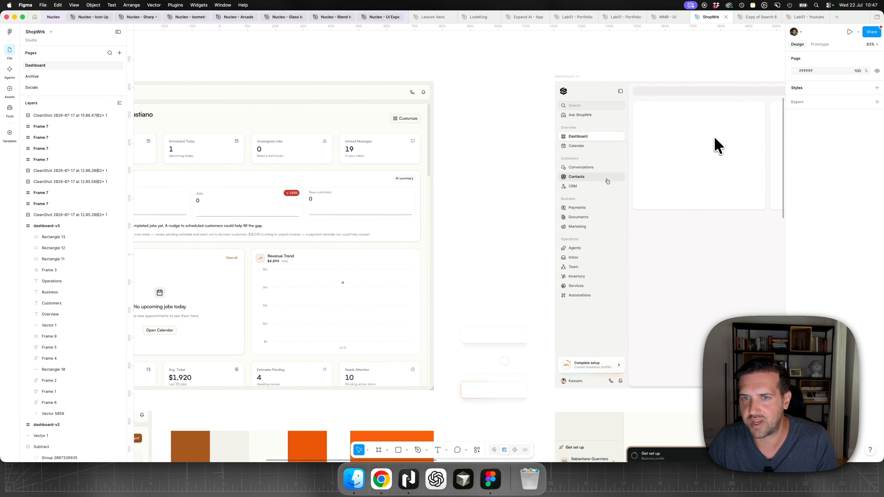
pyautogui.scroll(3, 717, 157)
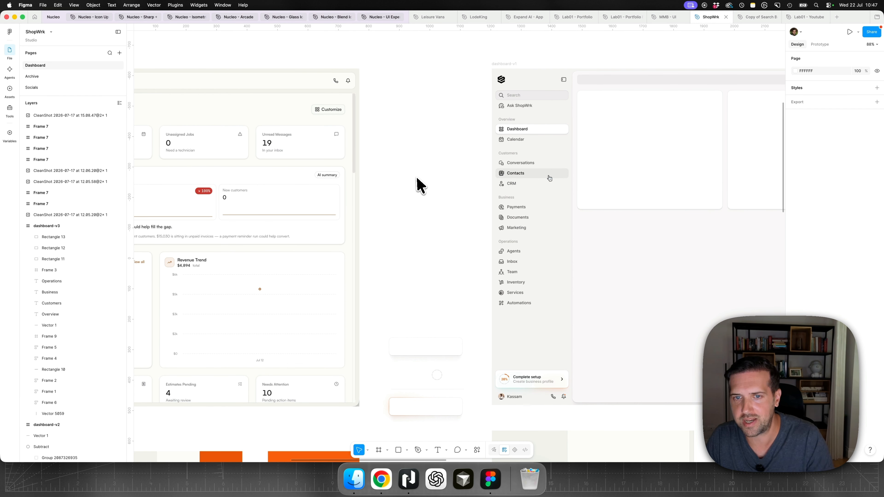
pyautogui.scroll(-5, 417, 184)
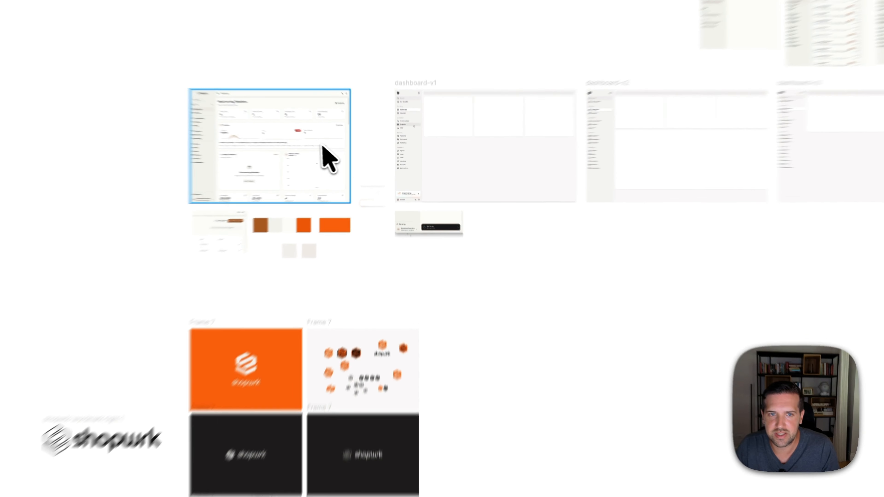
pyautogui.keyDown('alt'); pyautogui.moveTo(322, 146); pyautogui.dragTo(612, 371); pyautogui.keyUp('alt')
pyautogui.click(700, 366)
pyautogui.scroll(4, 701, 366)
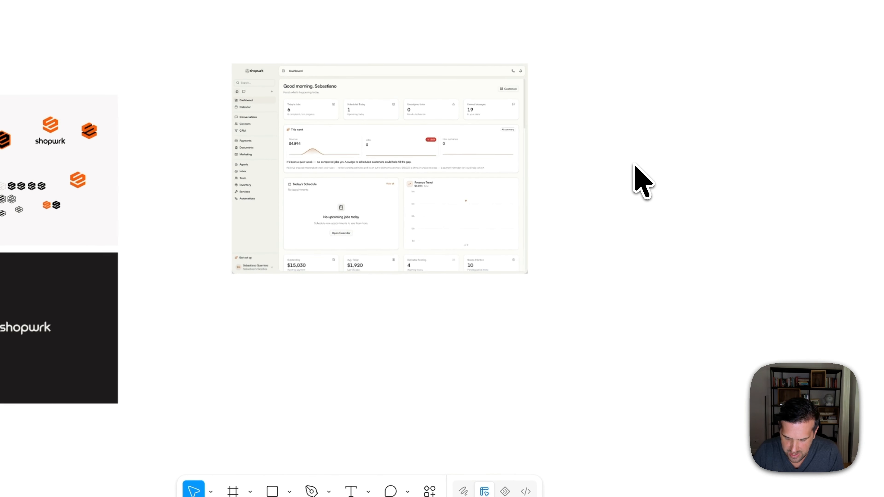
# - Draw a square of about 168 × 168 in the empty canvas area below the dashboard screenshot
pyautogui.hotkey('shift', '0')
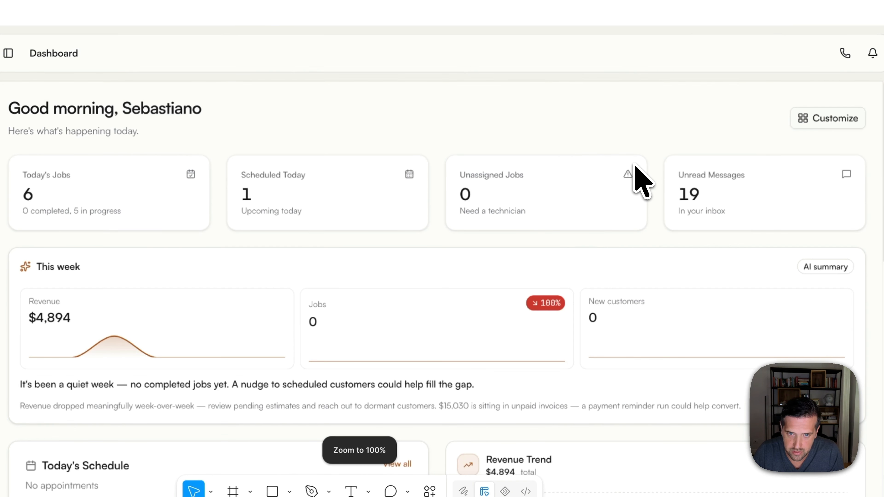
pyautogui.scroll(-10, 483, 134)
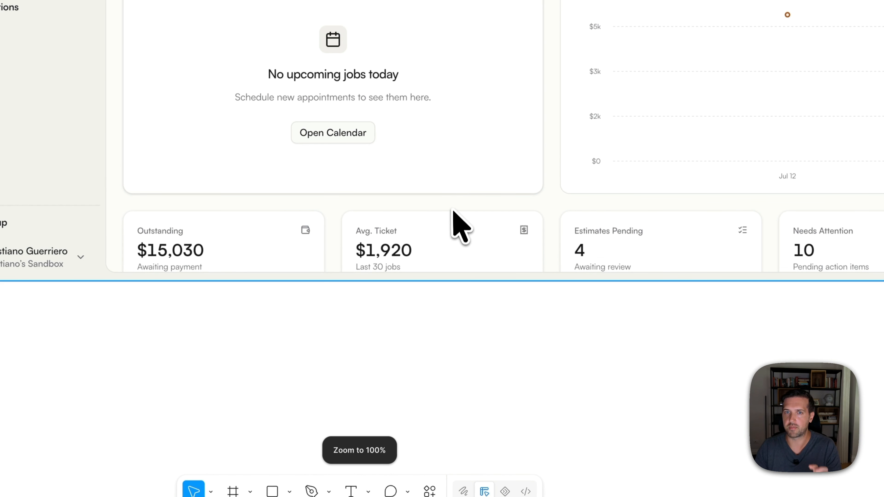
pyautogui.scroll(-2, 448, 227)
pyautogui.press('r')
pyautogui.moveTo(355, 283); pyautogui.dragTo(471, 398)
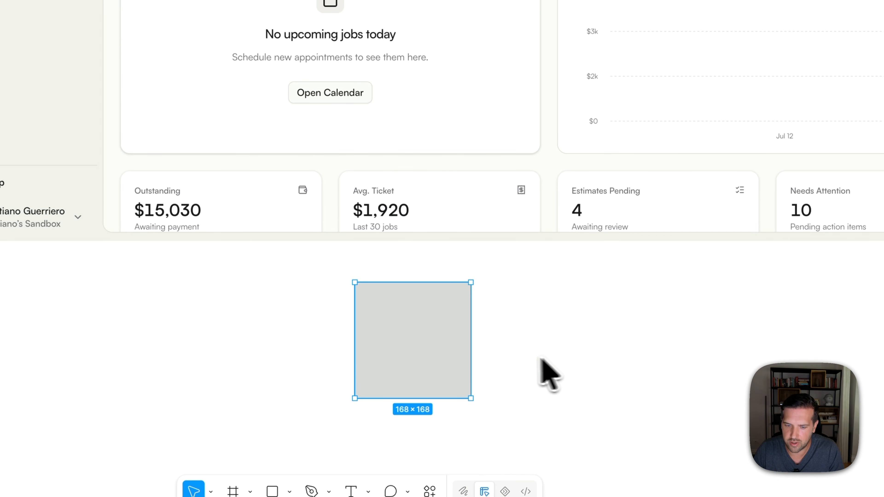
# - Fill the square with the brown sampled from the rocket icon beside "Get set up" in the dashboard screenshot
pyautogui.press('i')
pyautogui.scroll(10, 240, 229)
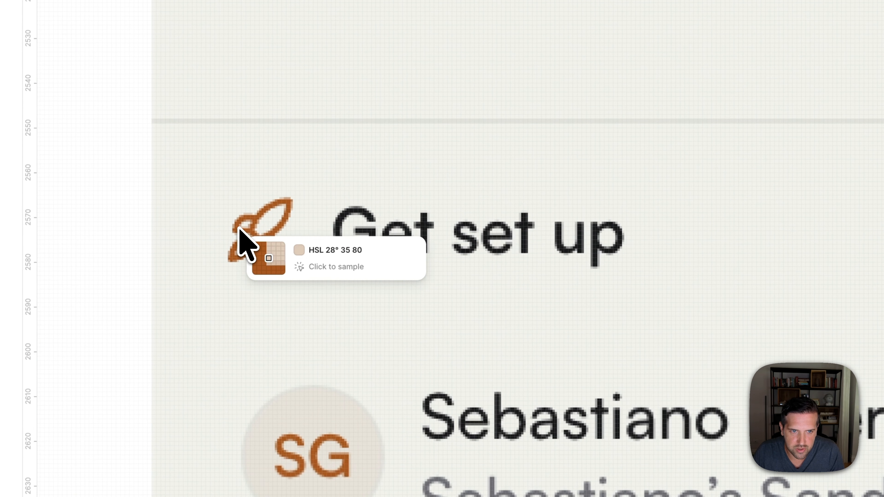
pyautogui.click(280, 203)
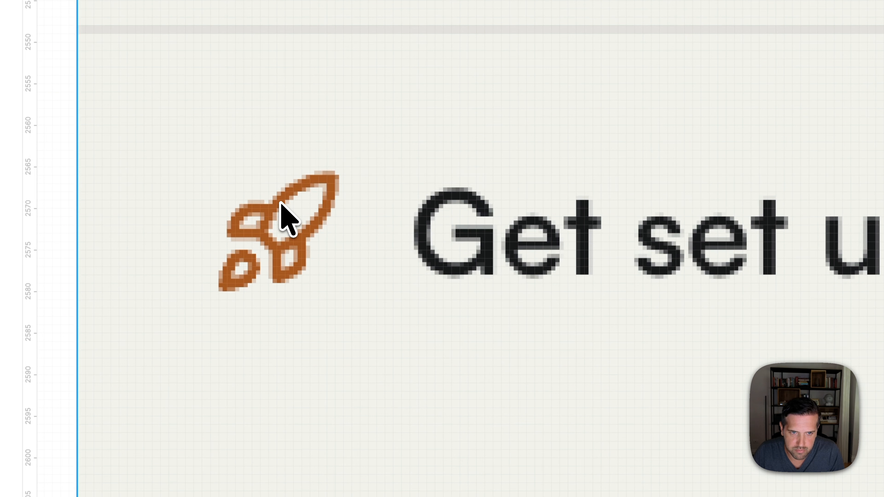
pyautogui.hotkey('shift', '0')
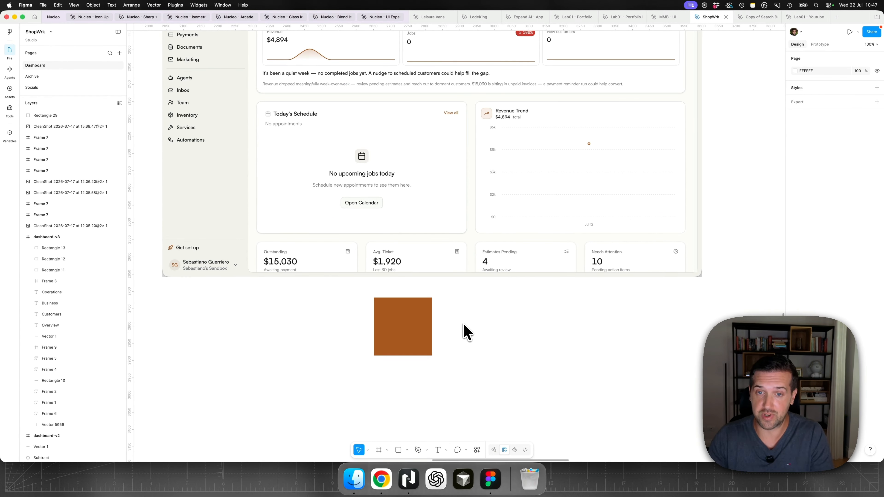
# - Duplicate the brown square beside the original, and sample the orange of the demo button on shopwrk.com in Chrome with the system colour picker
pyautogui.click(405, 323)
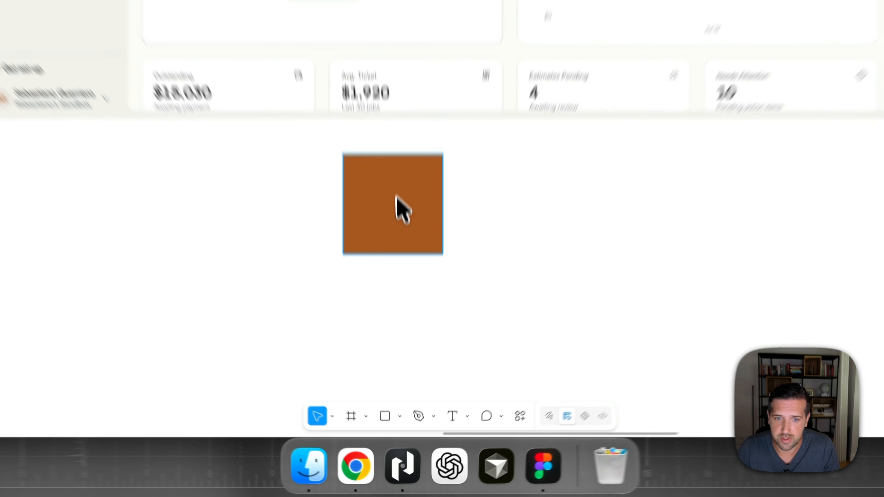
pyautogui.moveTo(397, 198); pyautogui.dragTo(529, 205)
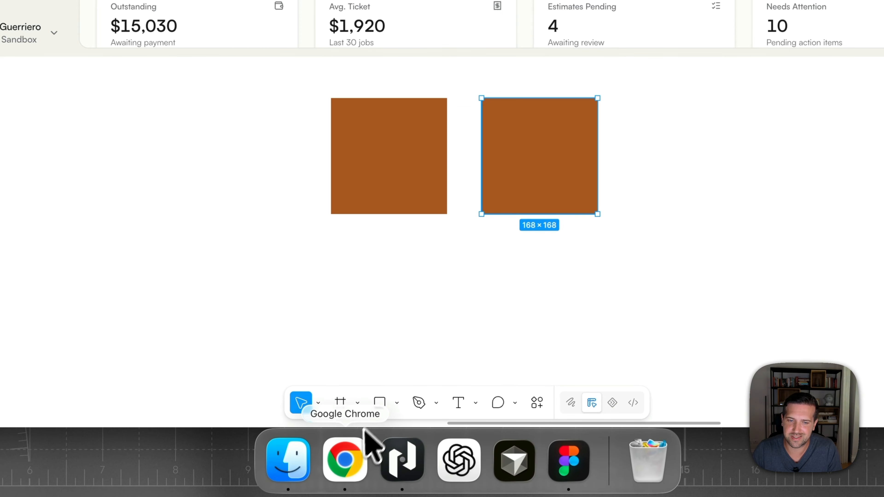
pyautogui.click(360, 449)
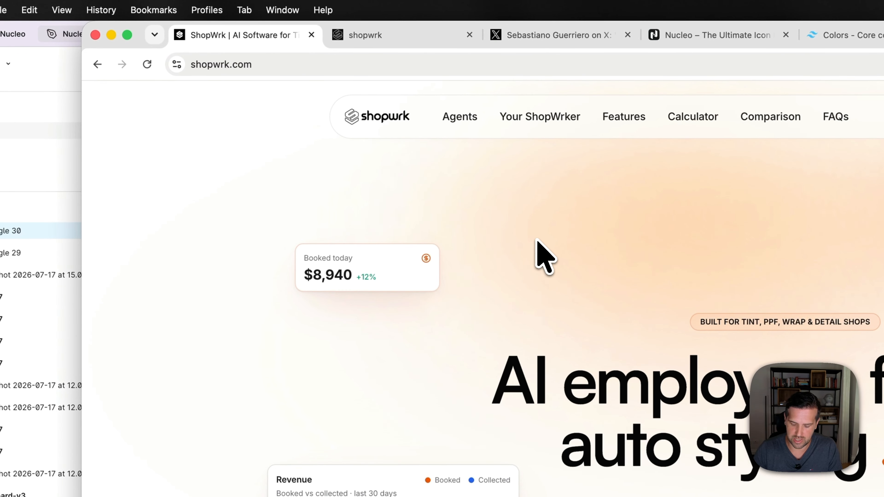
pyautogui.press('super+space')
pyautogui.write('pic')
pyautogui.press('Return')
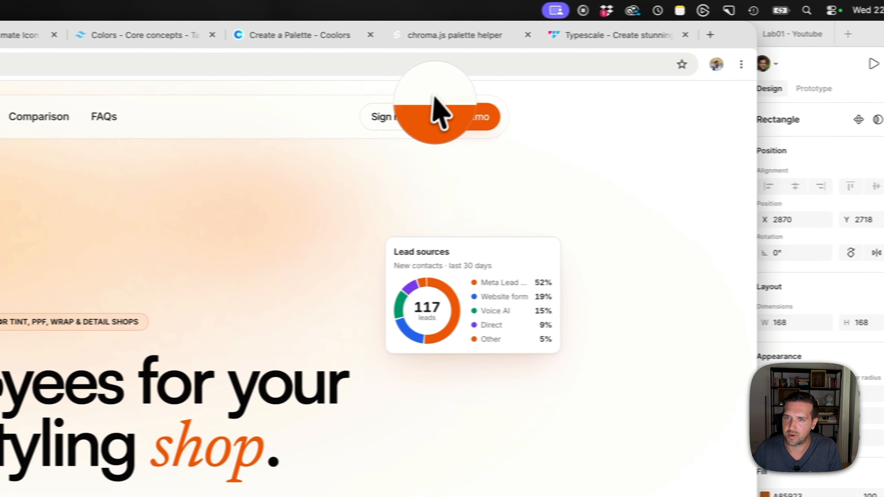
pyautogui.click(788, 117)
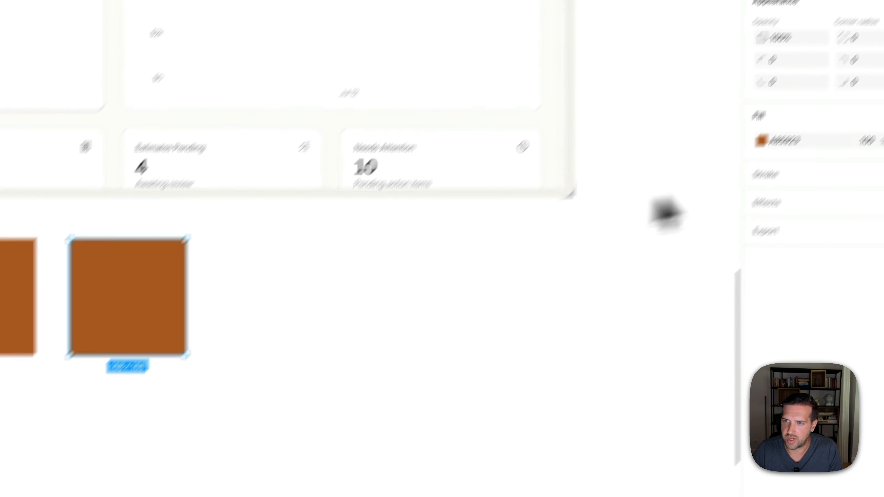
# - Set the duplicate square's fill to the sampled orange, EA580B
pyautogui.click(779, 14)
pyautogui.press('super+v')
pyautogui.press('Return')
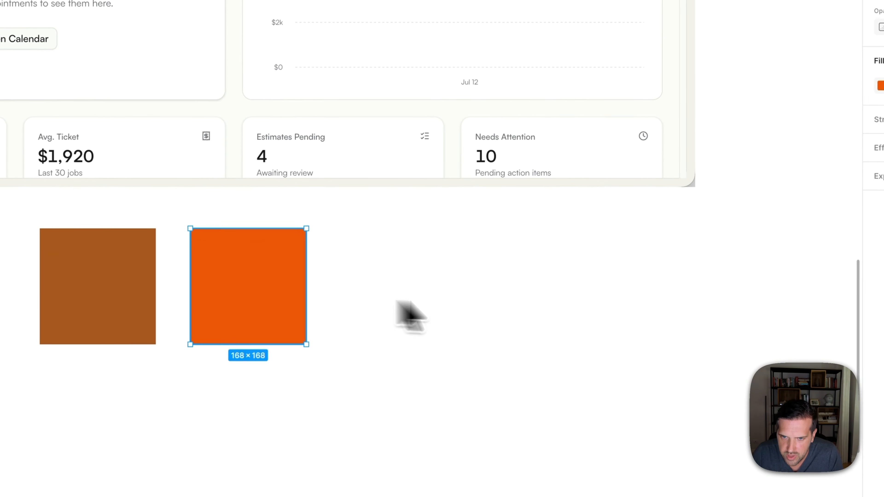
# - Duplicate the orange square to its right and change the copy's fill to the brighter orange F86315
pyautogui.moveTo(133, 316); pyautogui.dragTo(330, 316)
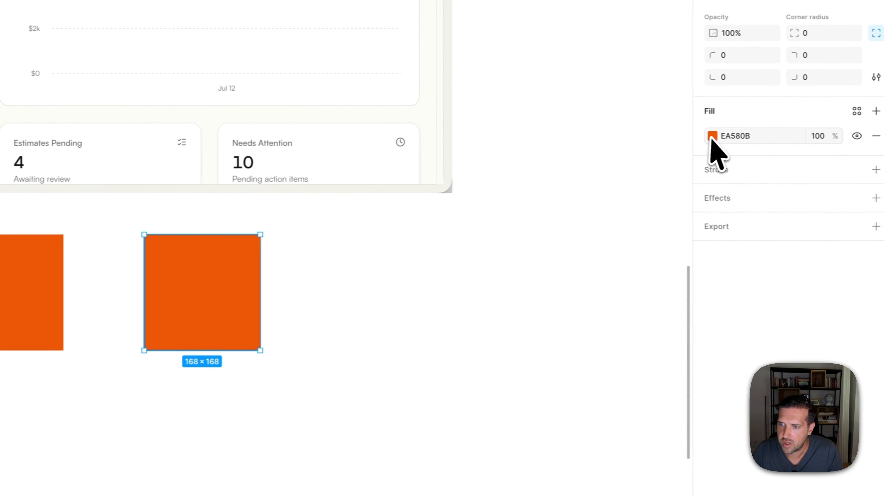
pyautogui.click(881, 129)
pyautogui.click(722, 383)
pyautogui.click(556, 341)
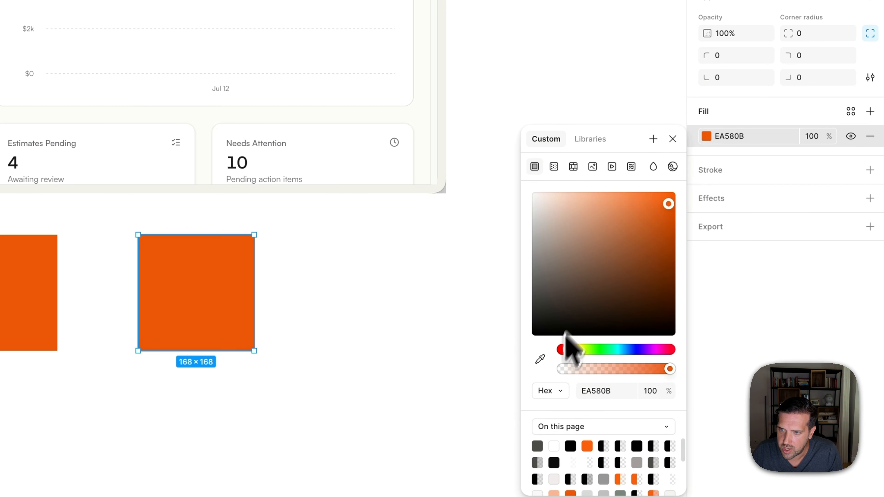
pyautogui.click(666, 197)
pyautogui.moveTo(666, 201); pyautogui.dragTo(664, 202)
pyautogui.click(382, 287)
# - Duplicate the bright orange square to its right and, in HSL mode, desaturate the copy's fill to light gray 21, 4, 82
pyautogui.hscroll(4, 381, 287)
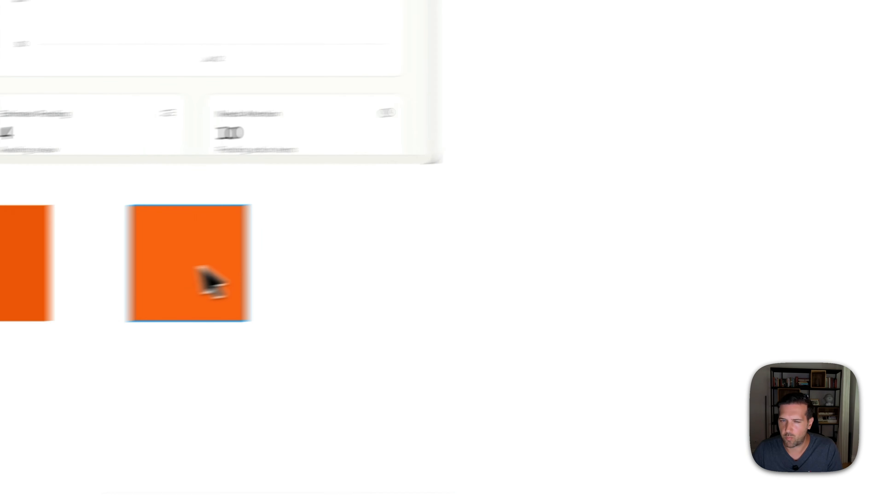
pyautogui.moveTo(72, 298); pyautogui.dragTo(291, 297)
pyautogui.moveTo(502, 257); pyautogui.dragTo(508, 258)
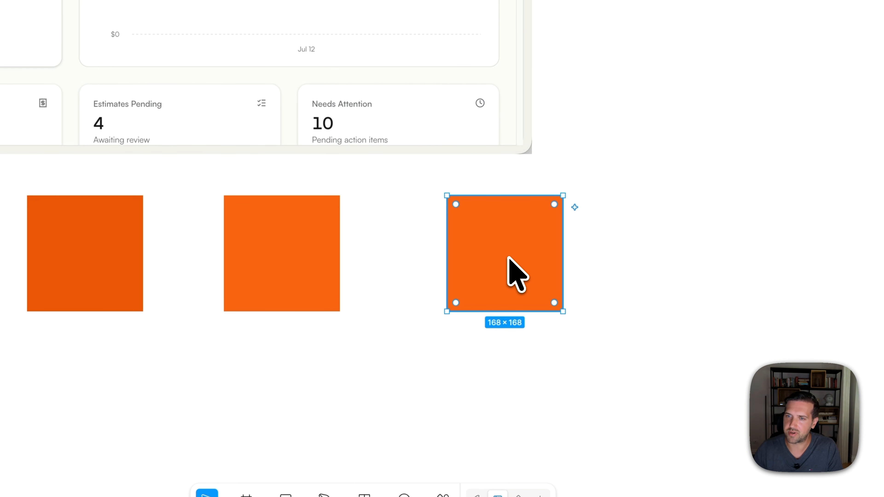
pyautogui.click(707, 131)
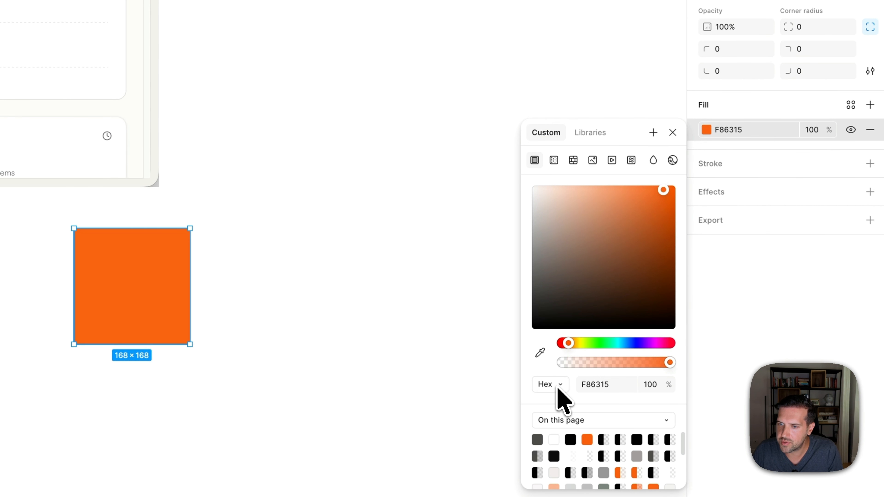
pyautogui.click(558, 387)
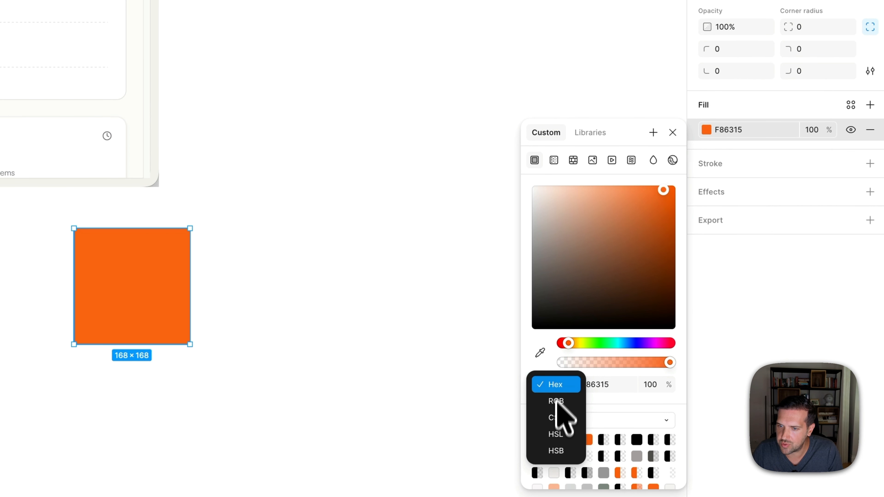
pyautogui.click(558, 436)
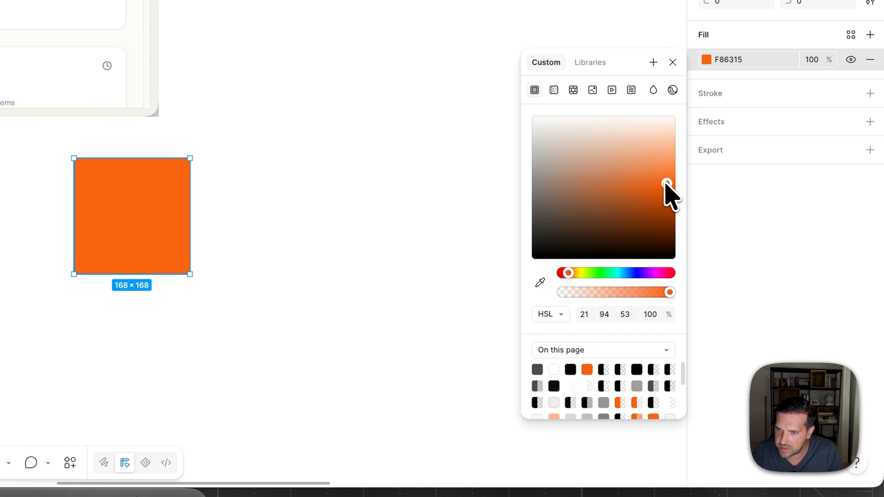
pyautogui.moveTo(666, 184); pyautogui.dragTo(538, 146)
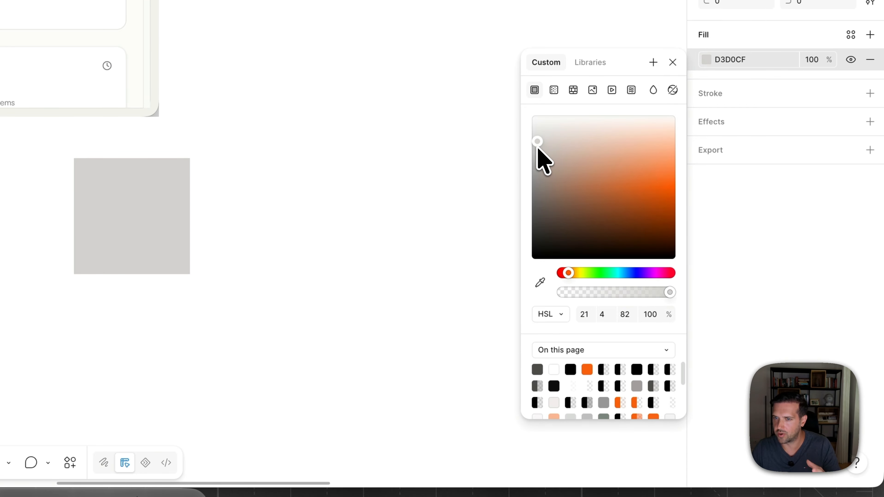
pyautogui.moveTo(538, 147); pyautogui.dragTo(538, 149)
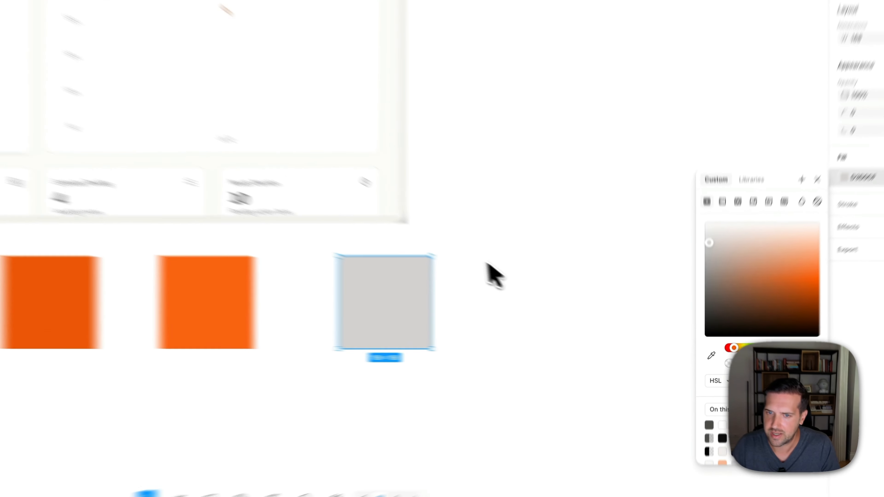
# - Duplicate the light gray square to its right at X 3680
pyautogui.click(570, 303)
pyautogui.moveTo(502, 319); pyautogui.dragTo(542, 319)
pyautogui.moveTo(372, 272); pyautogui.dragTo(435, 273)
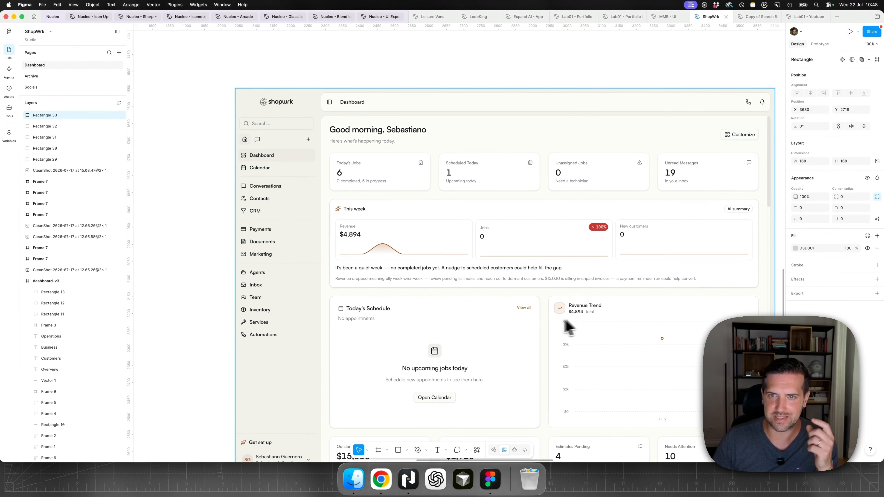
pyautogui.hscroll(-3, 430, 339)
pyautogui.scroll(-3, 431, 341)
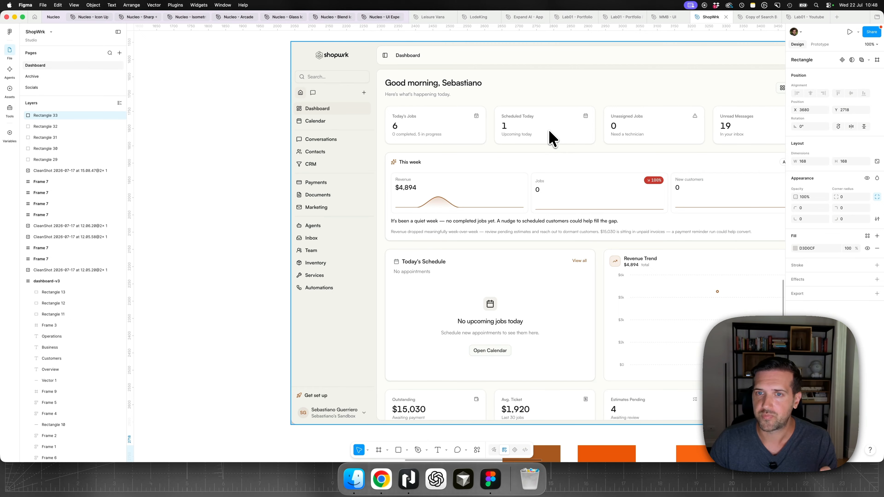
pyautogui.hscroll(3, 548, 197)
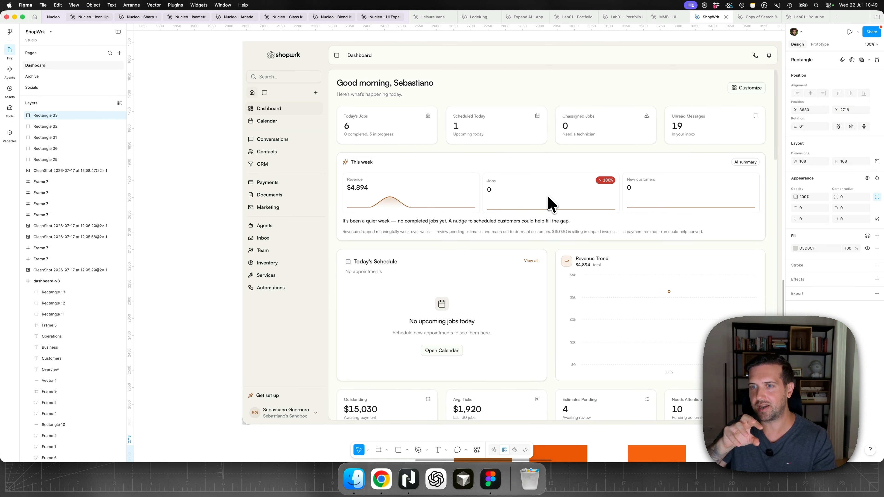
# - Open the file's colour variables next to the empty canvas beyond the dashboard mockup
pyautogui.hscroll(10, 551, 205)
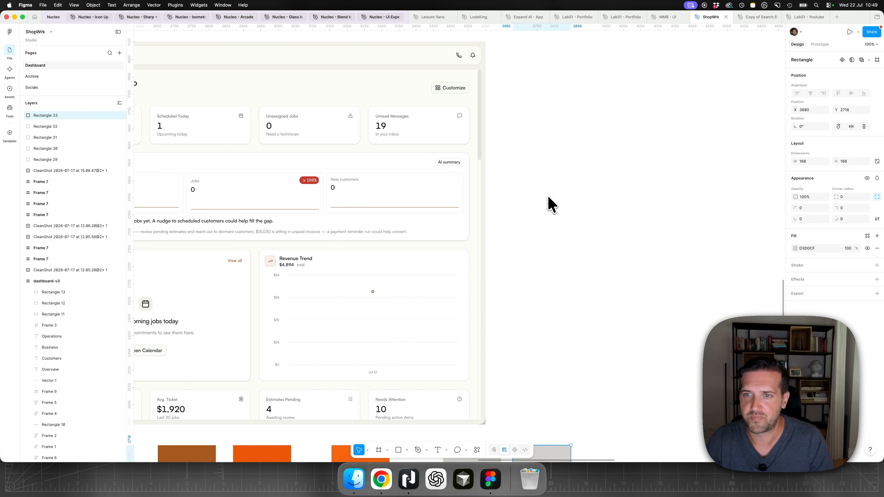
pyautogui.scroll(-2, 552, 206)
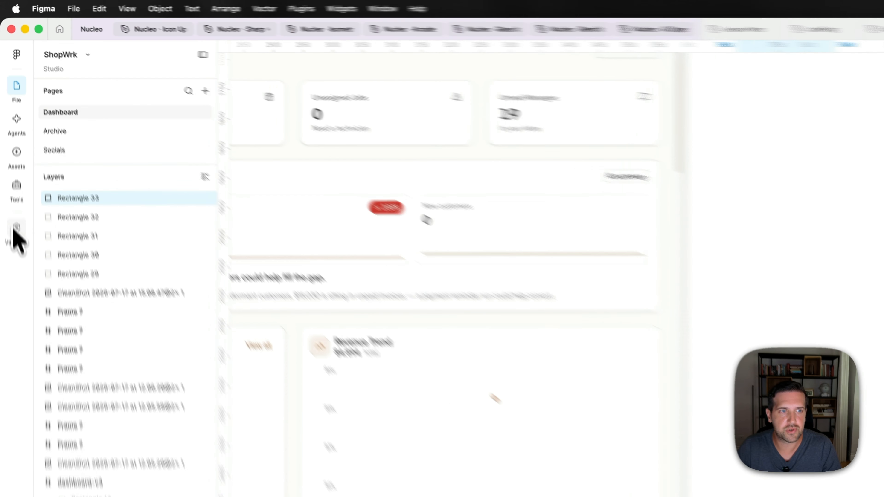
pyautogui.click(9, 133)
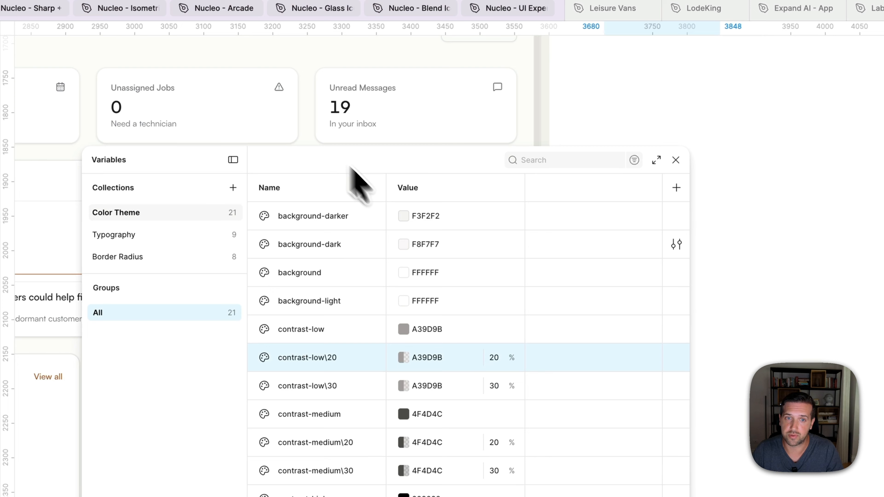
# - Draw a rectangle about 434 × 328 on the empty canvas beside the dashboard and fill it with the background-darker variable
pyautogui.press('r')
pyautogui.moveTo(392, 157)
pyautogui.mouseDown()
pyautogui.moveTo(608, 318)
pyautogui.moveTo(687, 356)
pyautogui.moveTo(692, 384)
pyautogui.mouseUp()
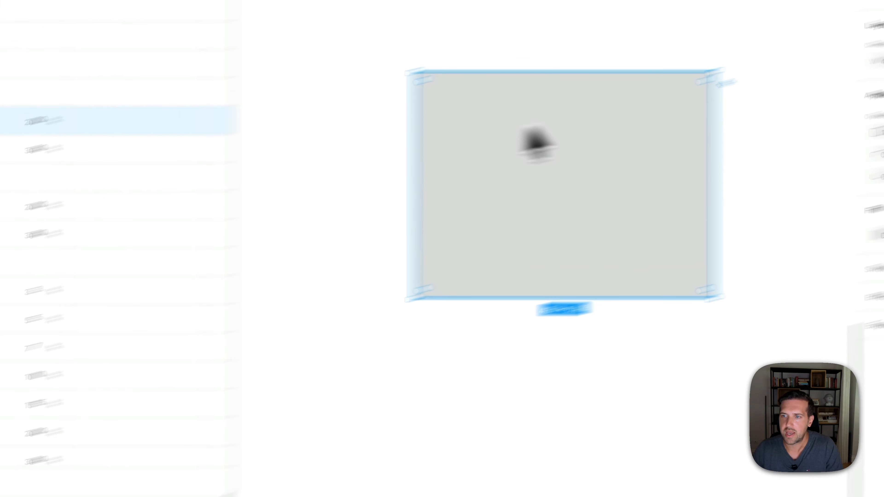
pyautogui.click(852, 246)
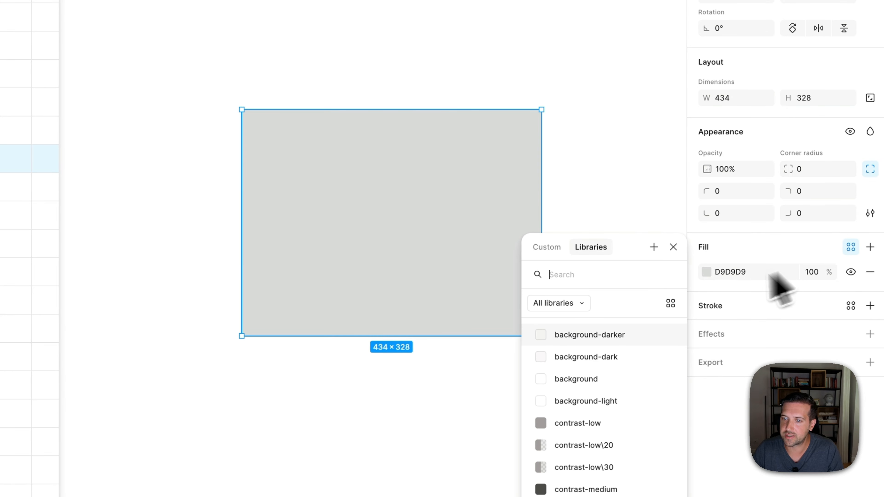
pyautogui.click(636, 336)
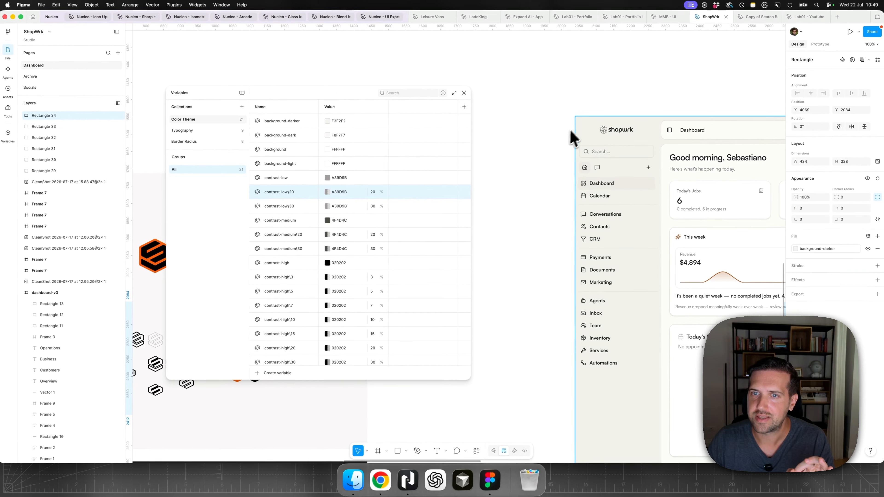
# - Duplicate the rectangle in place, shrink the copy to about 218 × 224 around its centre, and fill it with background-dark
pyautogui.hscroll(20, 566, 146)
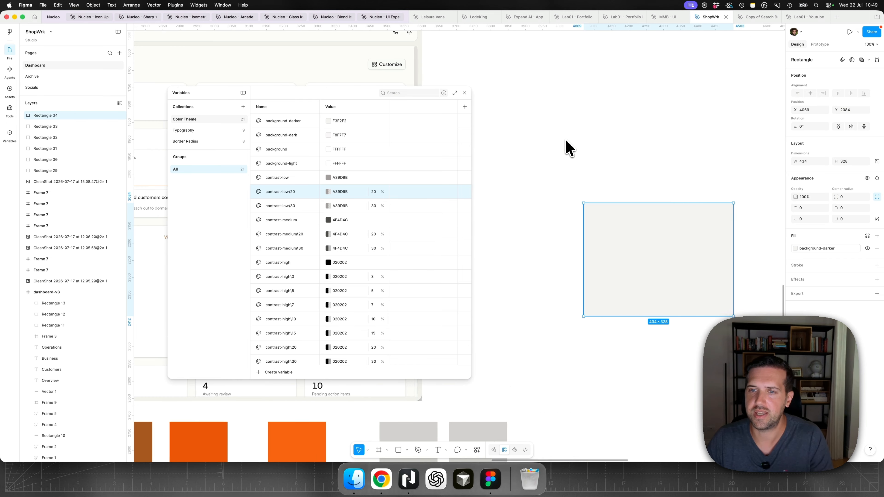
pyautogui.hscroll(5, 605, 221)
pyautogui.scroll(-5, 605, 221)
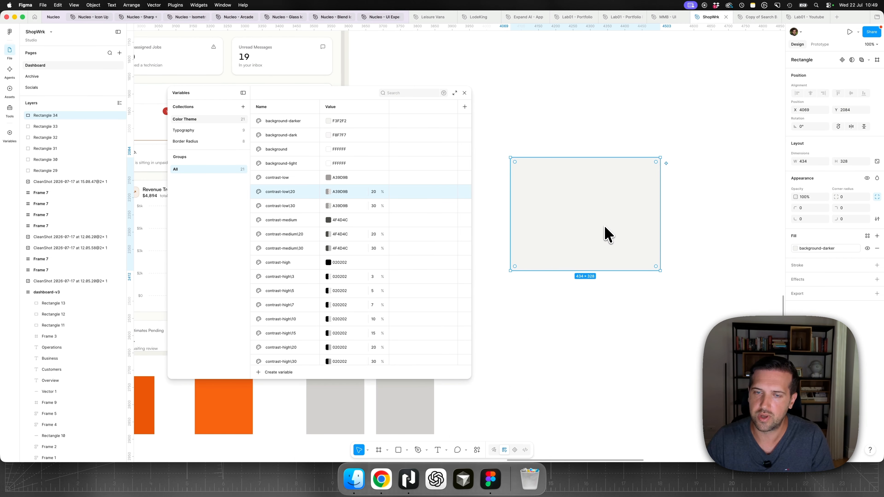
pyautogui.press('super+d')
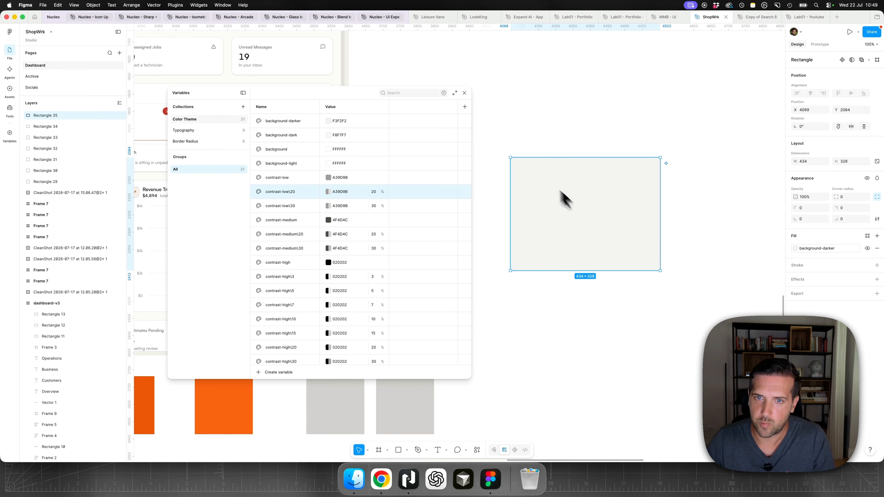
pyautogui.moveTo(511, 158); pyautogui.dragTo(548, 175)
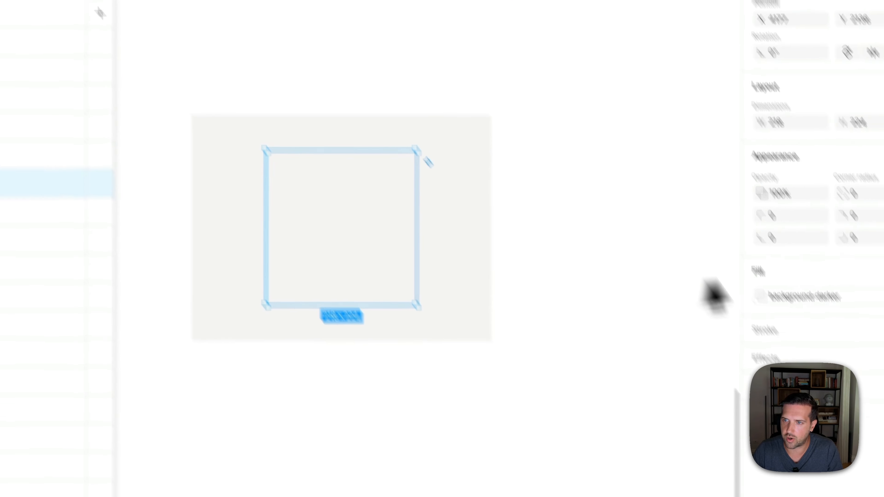
pyautogui.click(807, 298)
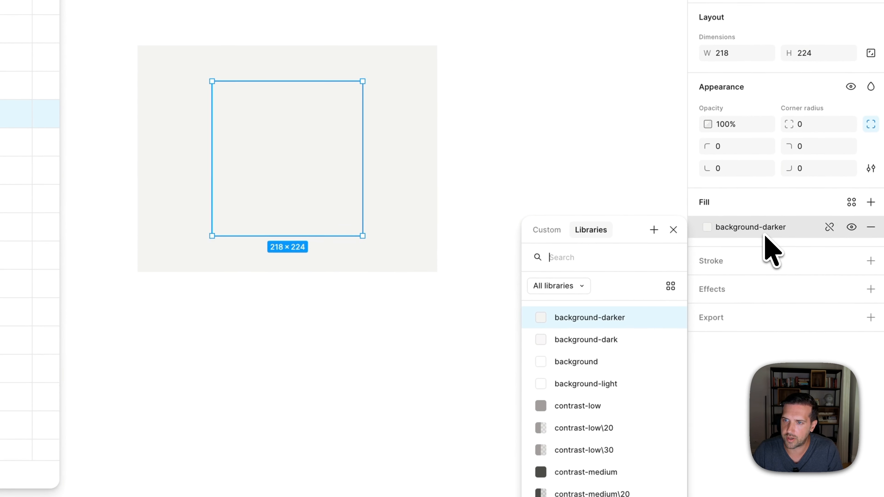
pyautogui.click(665, 408)
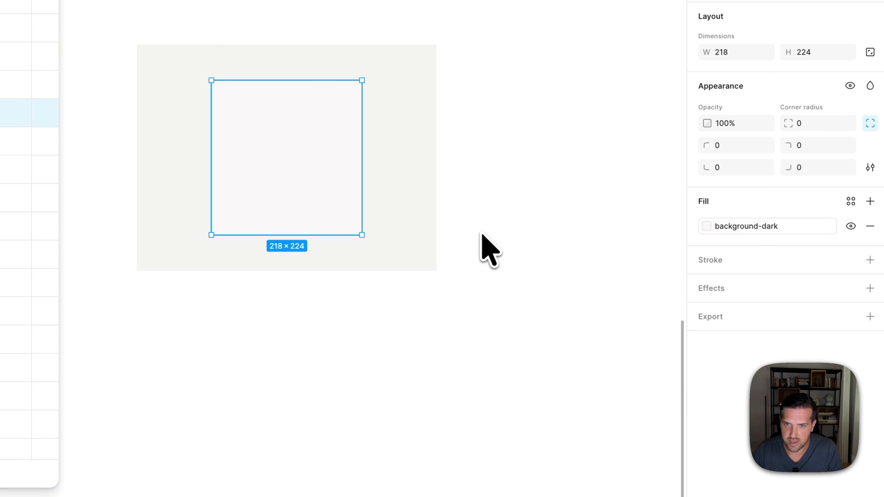
# - Duplicate the inner rectangle, shrink the copy to about 85 × 102 in the middle, and apply a white background variable
pyautogui.press('super+d')
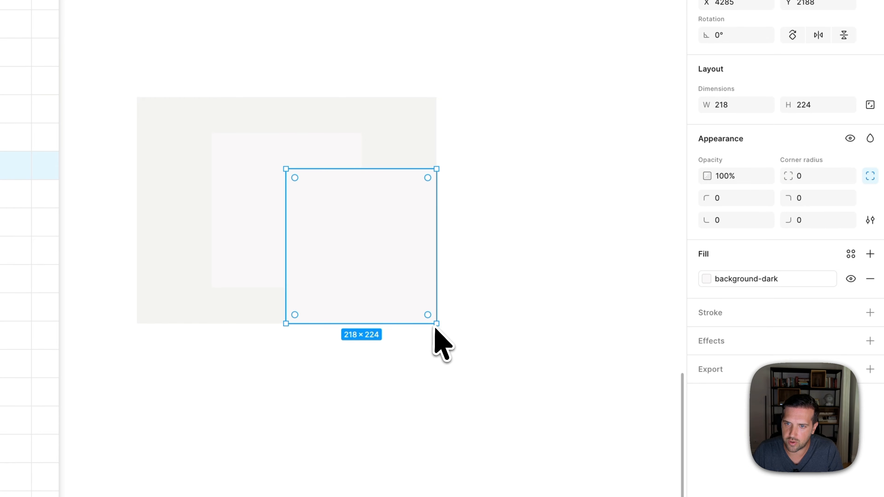
pyautogui.moveTo(436, 327); pyautogui.dragTo(290, 224)
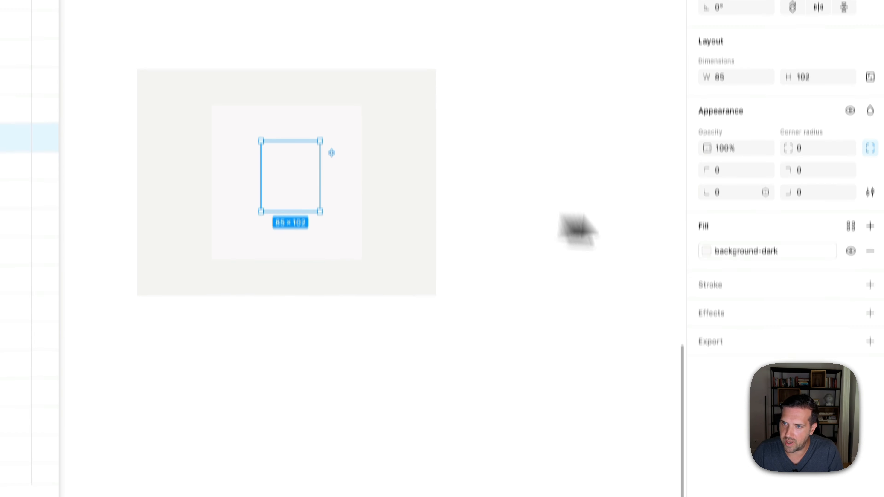
pyautogui.click(745, 252)
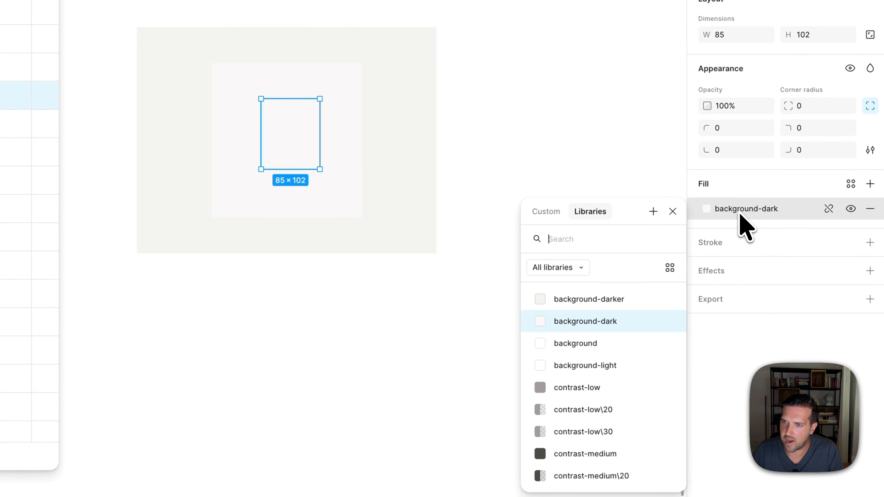
pyautogui.click(584, 387)
pyautogui.click(385, 379)
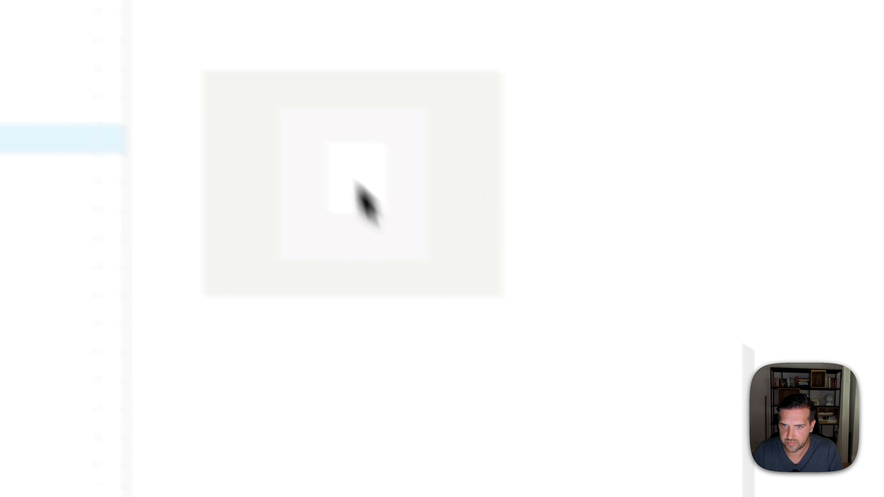
# - Add a "Title" text layer on the empty canvas below the nested rectangles
pyautogui.scroll(-2, 314, 278)
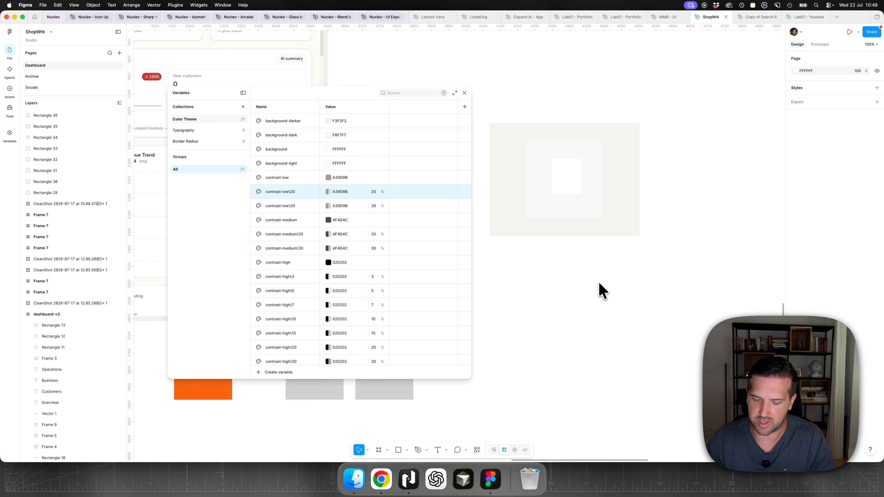
pyautogui.press('t')
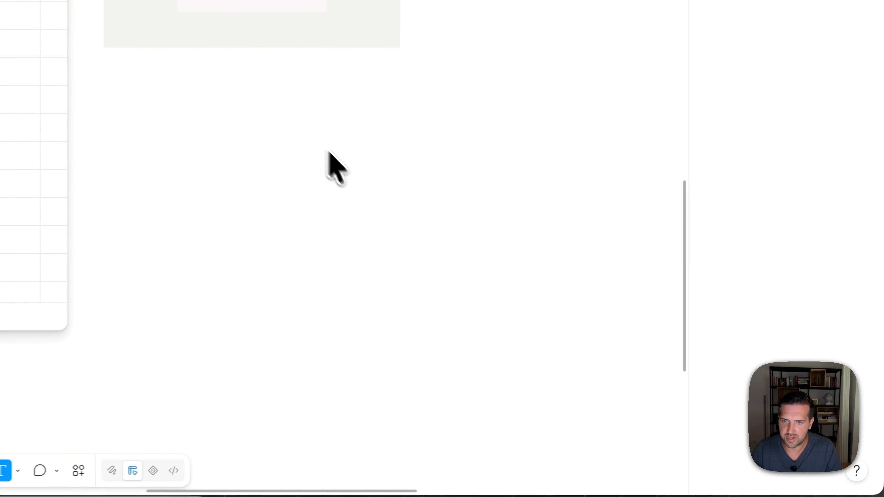
pyautogui.click(616, 302)
pyautogui.write('Title')
pyautogui.press('Escape')
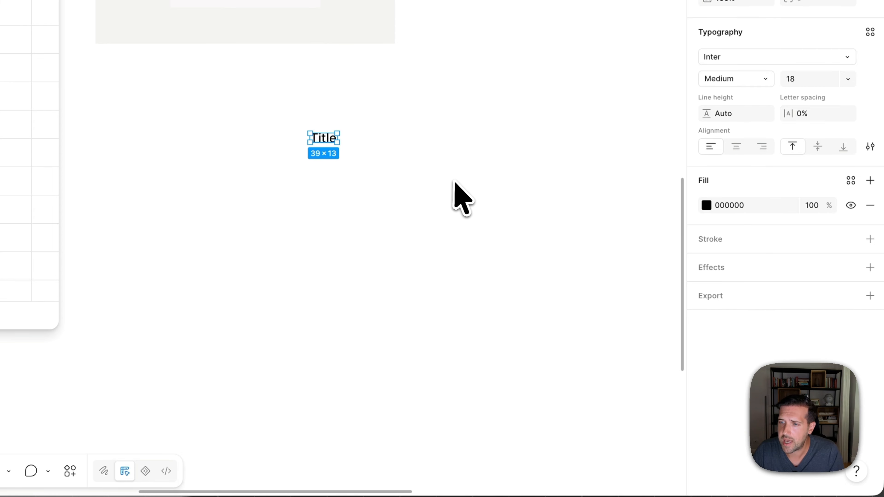
# - Tint the title's black fill with an orange hue, setting it to HSL 13, 8, 7 (121010)
pyautogui.click(706, 205)
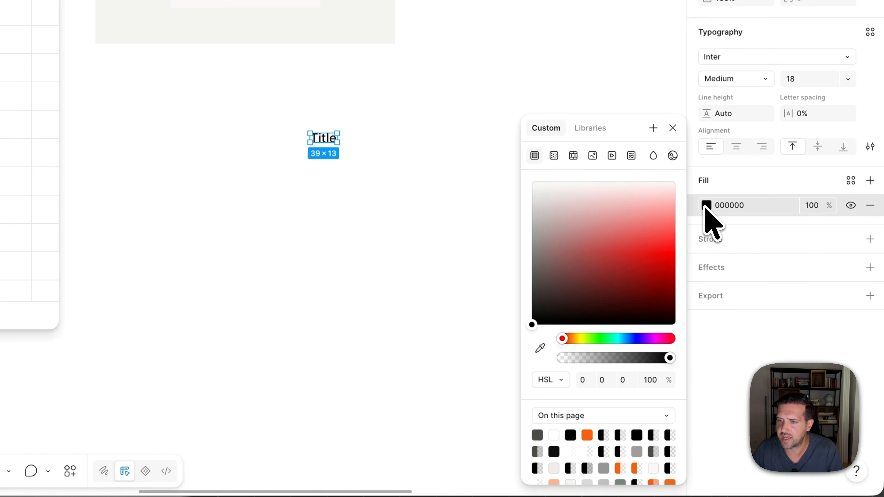
pyautogui.click(566, 339)
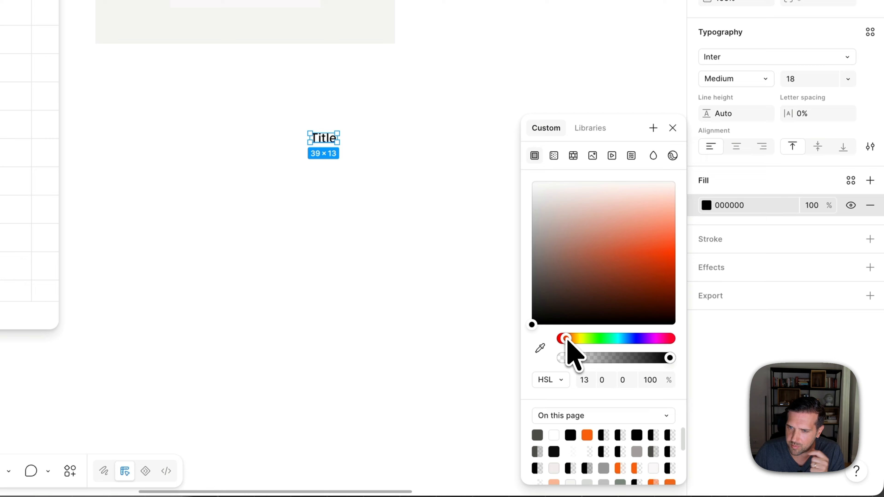
pyautogui.moveTo(541, 329); pyautogui.dragTo(545, 322)
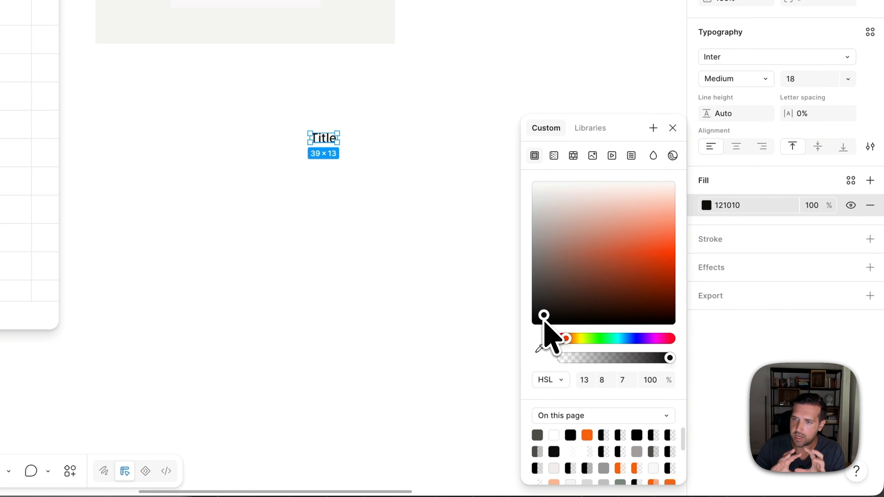
pyautogui.click(379, 222)
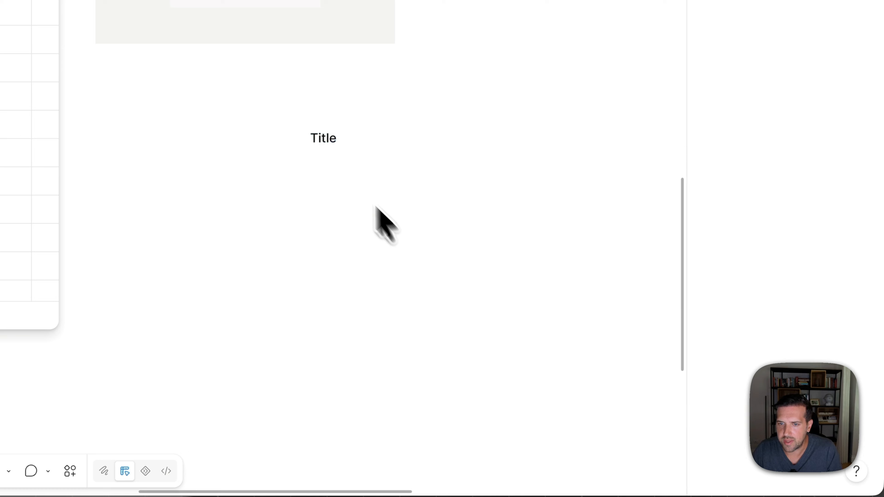
# - Duplicate the title just below the original and lighten the copy's fill to the warm gray A5A09E
pyautogui.moveTo(323, 139); pyautogui.dragTo(323, 170)
pyautogui.click(707, 205)
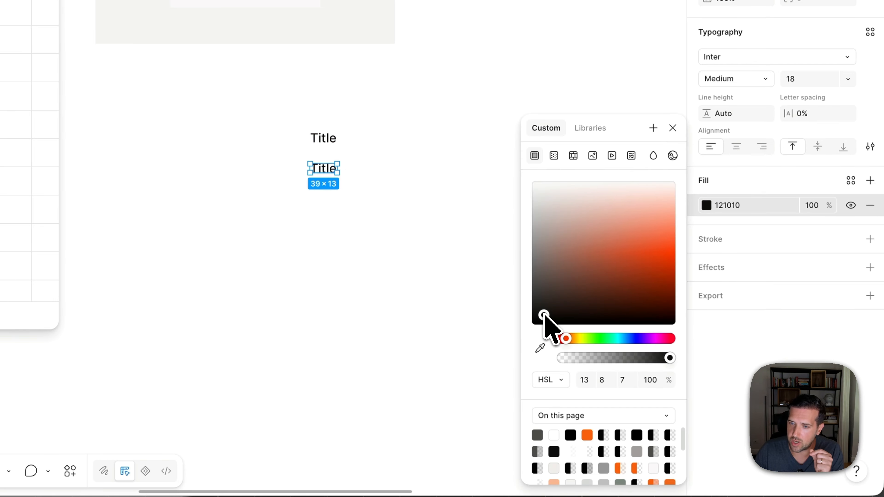
pyautogui.moveTo(541, 314); pyautogui.dragTo(539, 238)
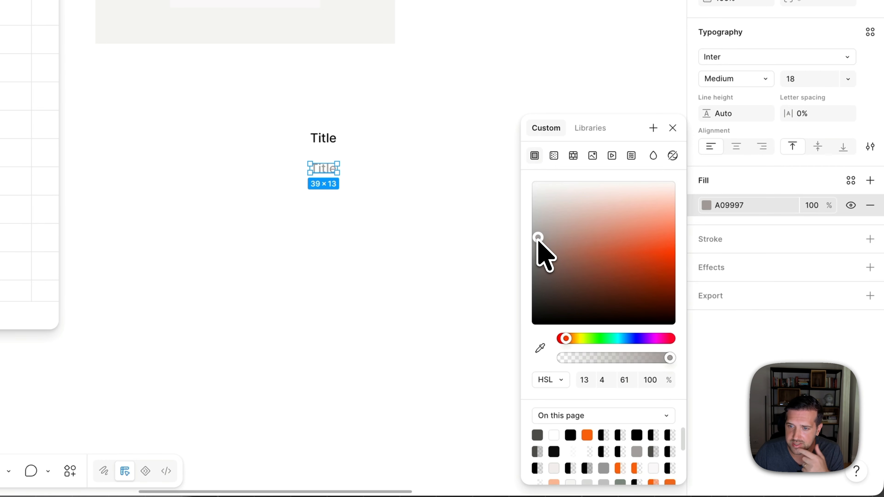
pyautogui.moveTo(539, 238); pyautogui.dragTo(537, 239)
pyautogui.click(451, 261)
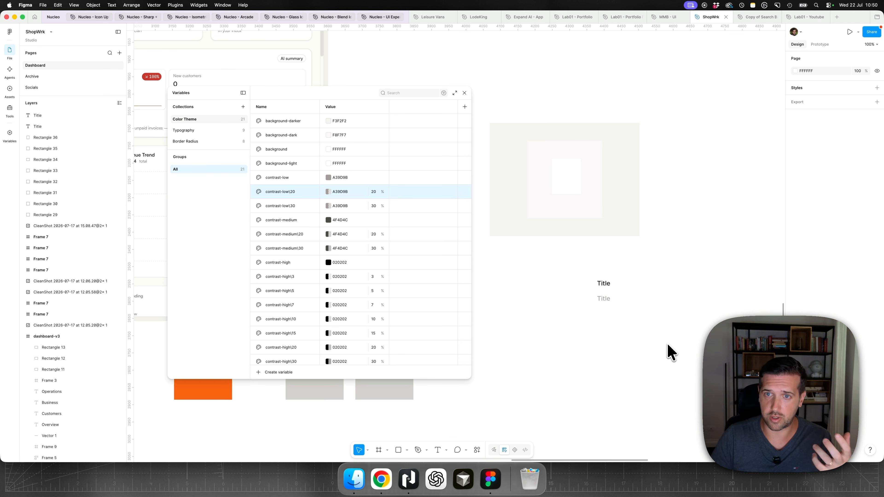
# - Duplicate the light gray title to its right and darken the copy's fill to HSL 13, 4, 48 (7F7876)
pyautogui.moveTo(608, 301); pyautogui.dragTo(641, 297)
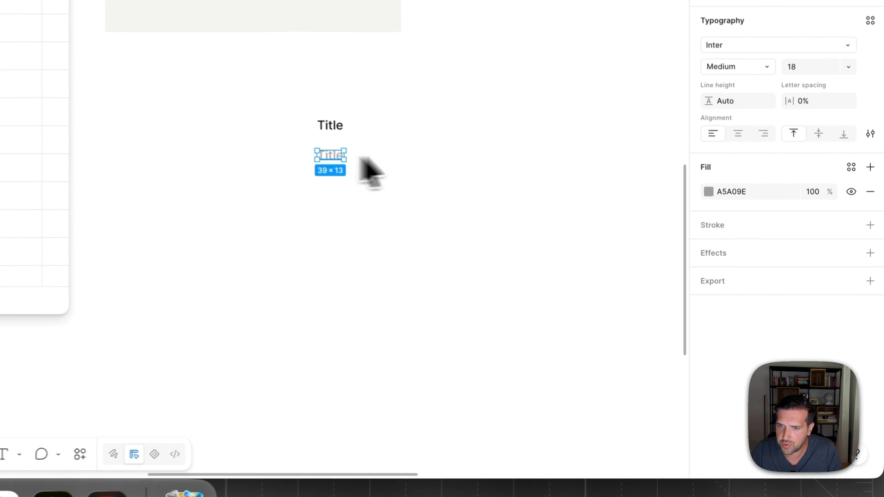
pyautogui.click(706, 188)
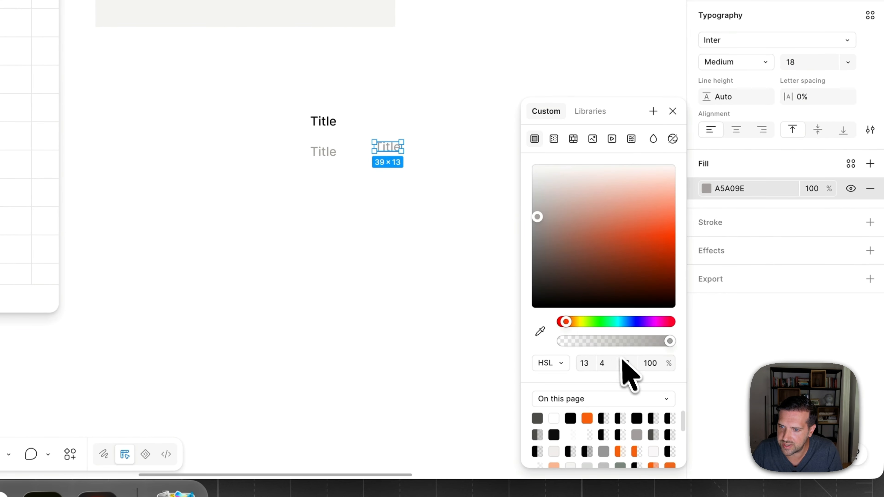
pyautogui.moveTo(637, 362); pyautogui.dragTo(629, 362)
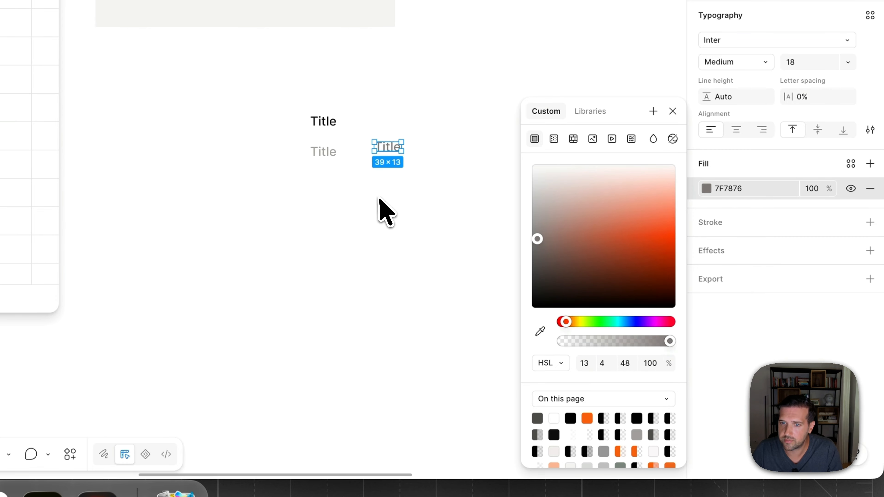
pyautogui.click(384, 211)
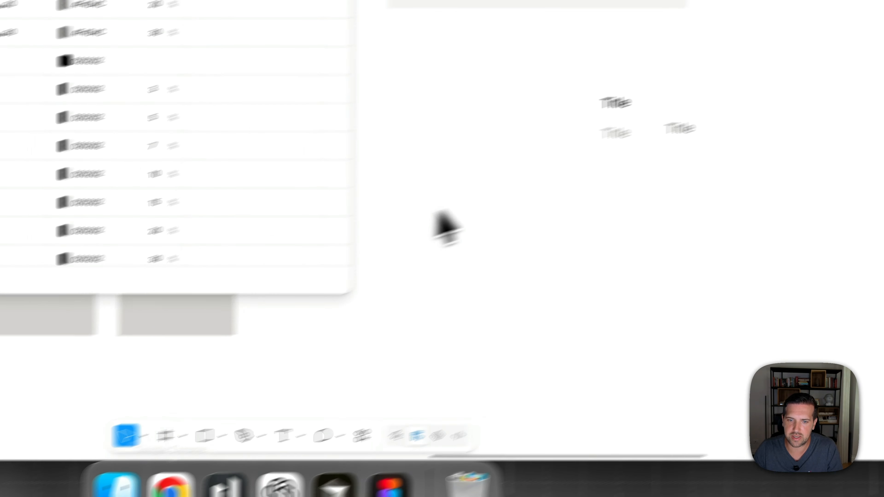
# - Switch to Chrome and show the chroma.js palette helper's input colors, 1d1a19 and ada6a4, as editable text
pyautogui.click(326, 126)
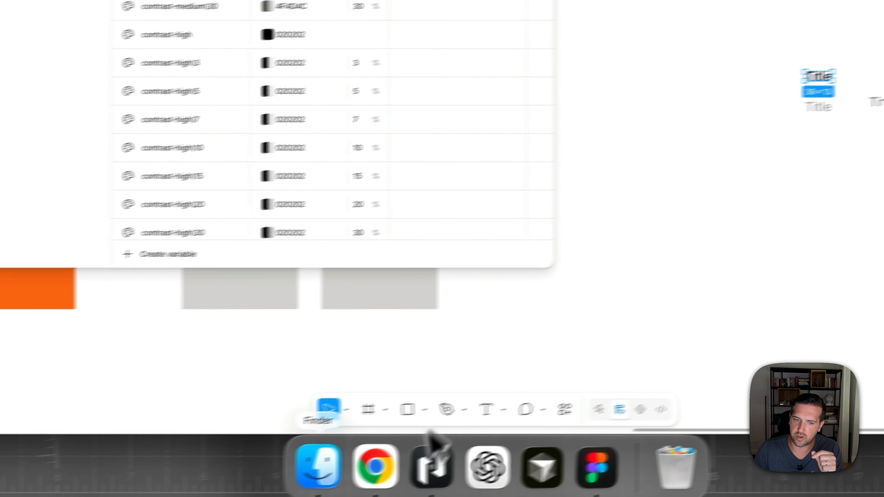
pyautogui.click(405, 472)
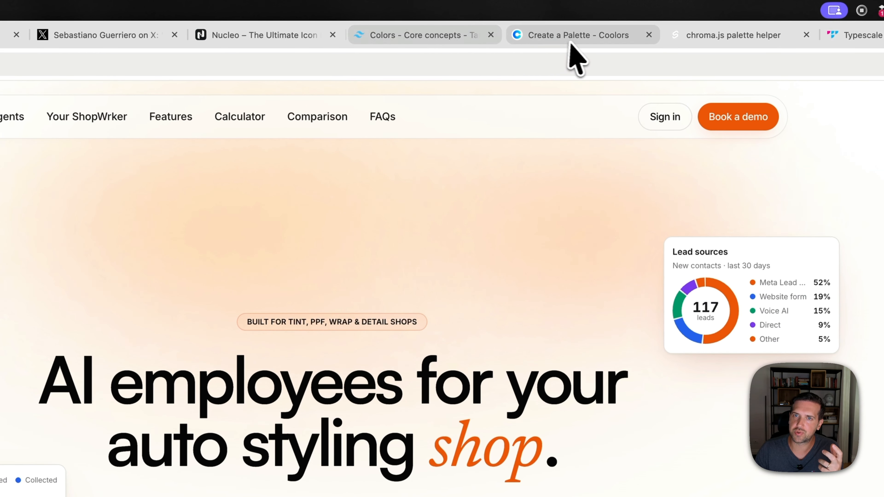
pyautogui.click(569, 40)
pyautogui.click(707, 36)
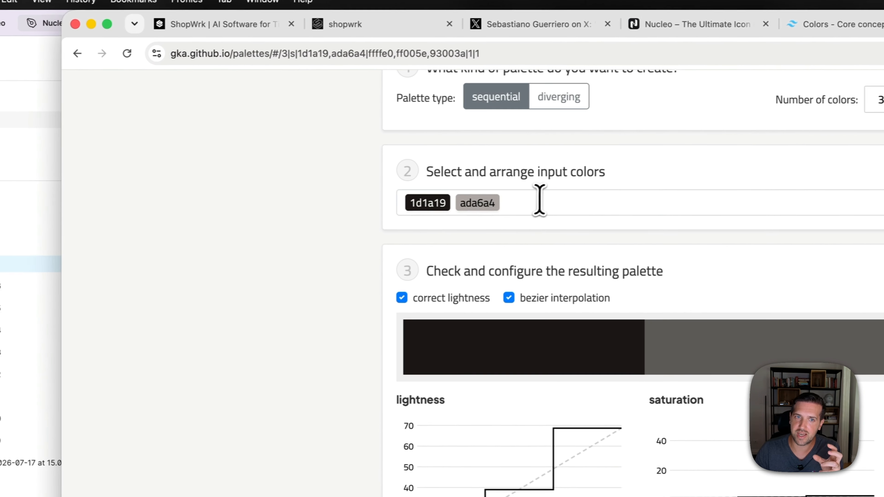
pyautogui.click(18, 210)
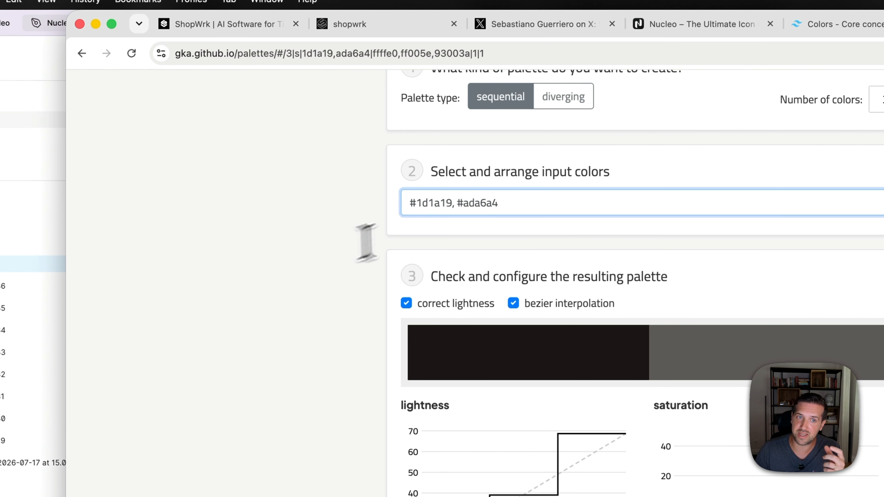
pyautogui.scroll(2, 248, 269)
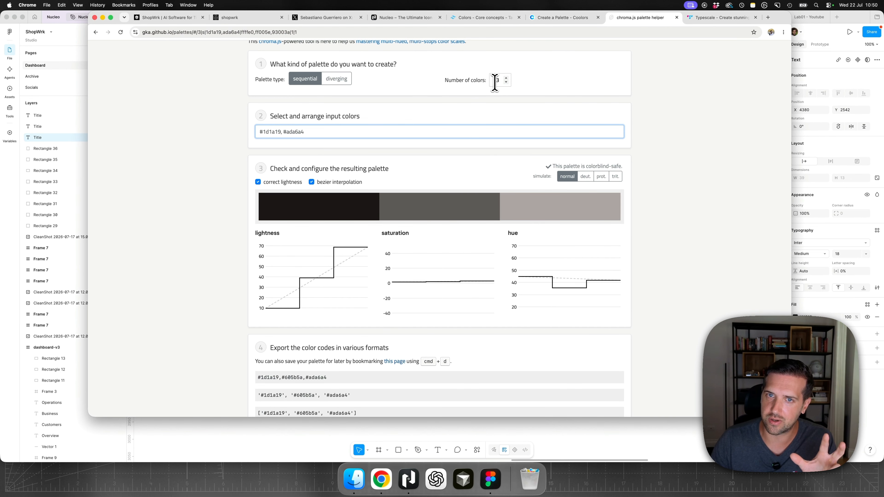
# - Highlight the intermediate colour #605b5a in the exported palette codes
pyautogui.scroll(-3, 241, 227)
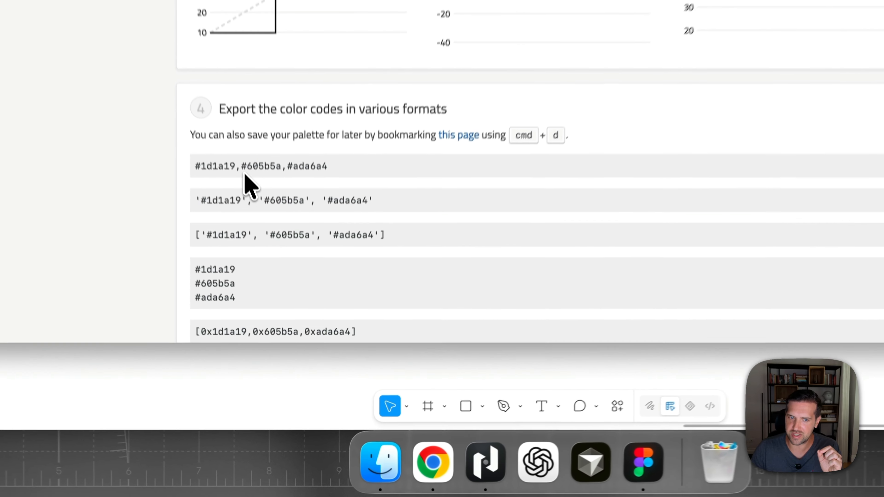
pyautogui.moveTo(283, 332); pyautogui.dragTo(299, 330)
pyautogui.click(285, 330)
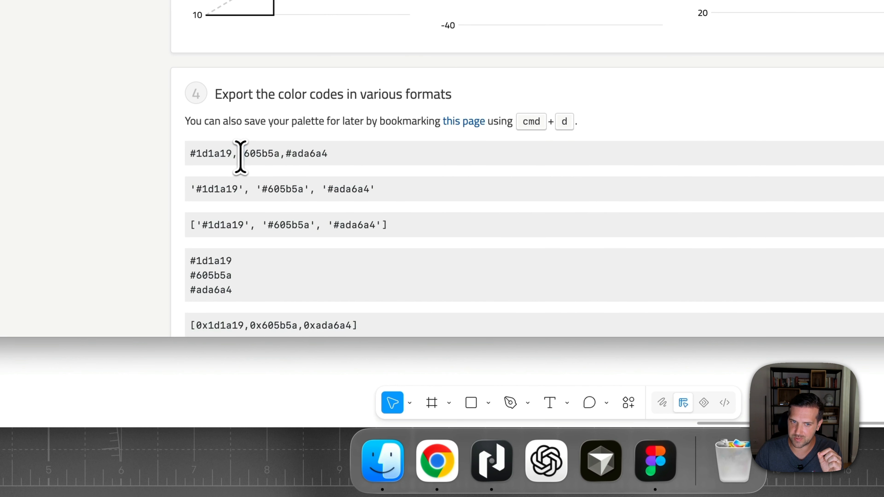
pyautogui.moveTo(241, 157); pyautogui.dragTo(277, 156)
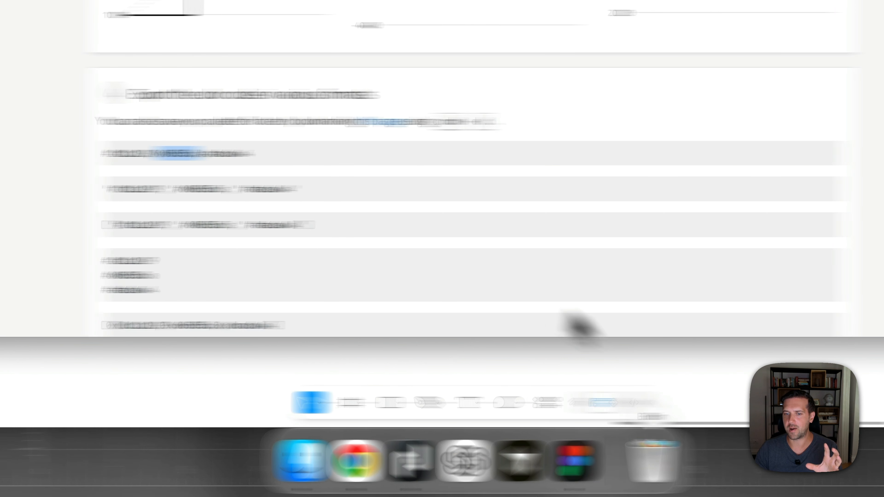
# - Switch back to Figma and review the Color Theme variables from the contrast shades down to the primary colours
pyautogui.click(565, 378)
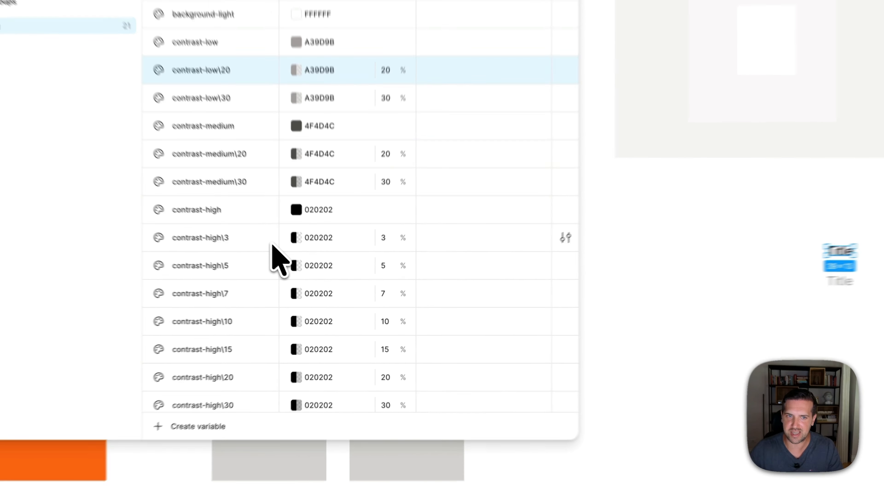
pyautogui.scroll(-2, 315, 140)
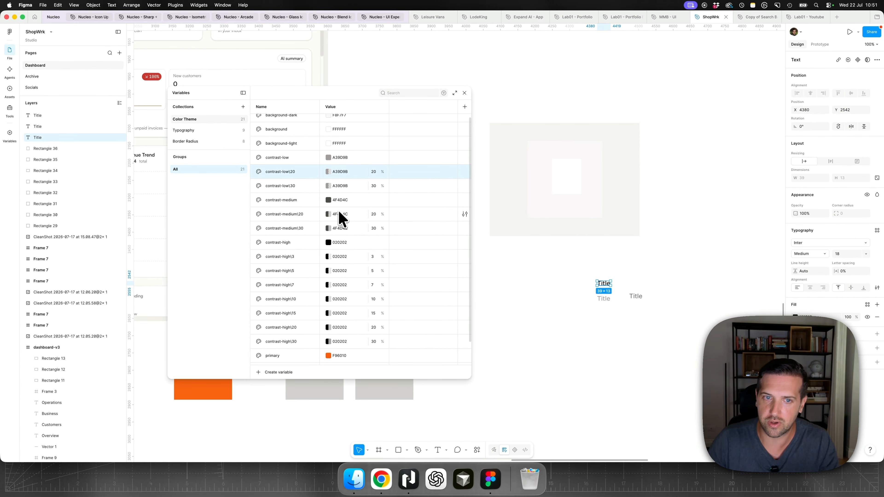
pyautogui.scroll(-2, 343, 212)
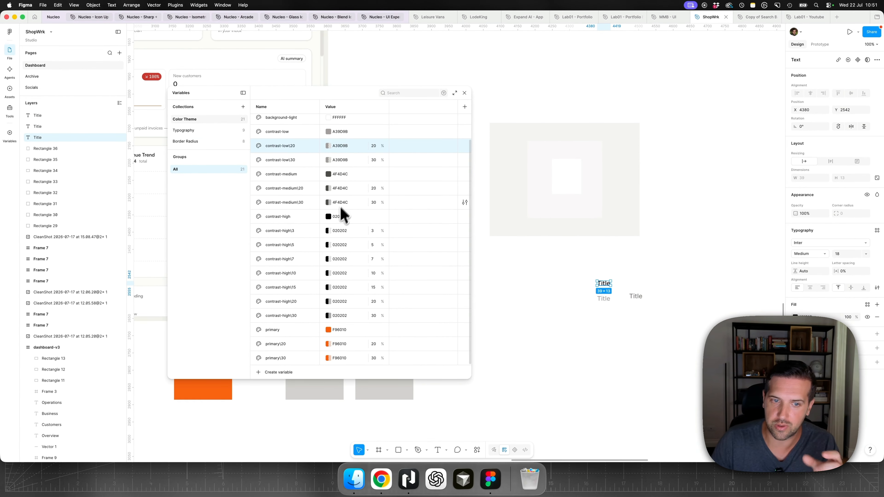
# - Finish reviewing the Color Theme variables, close them, and delete the nested background sample rectangles and the Title texts below them
pyautogui.scroll(2, 334, 338)
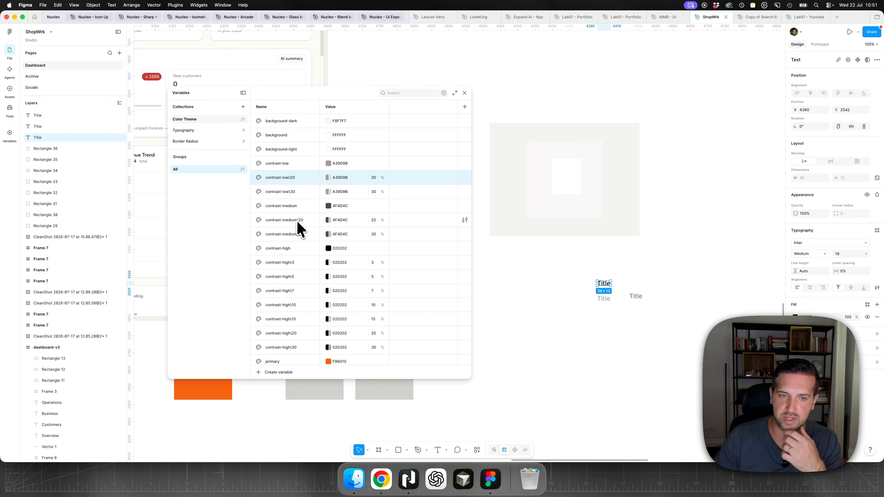
pyautogui.scroll(-2, 299, 228)
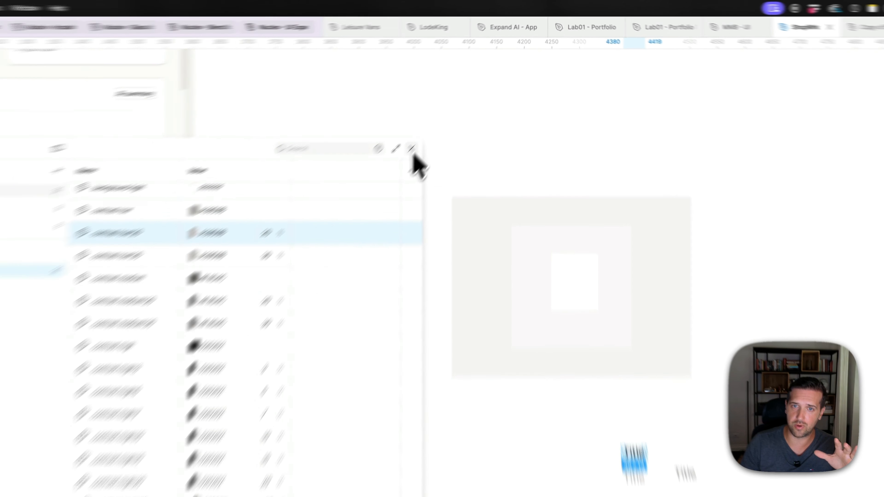
pyautogui.click(465, 93)
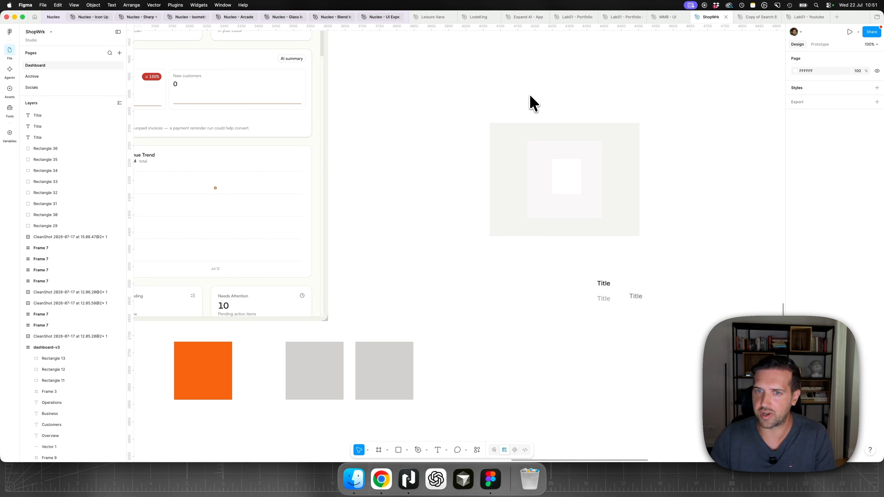
pyautogui.moveTo(478, 113); pyautogui.dragTo(677, 322)
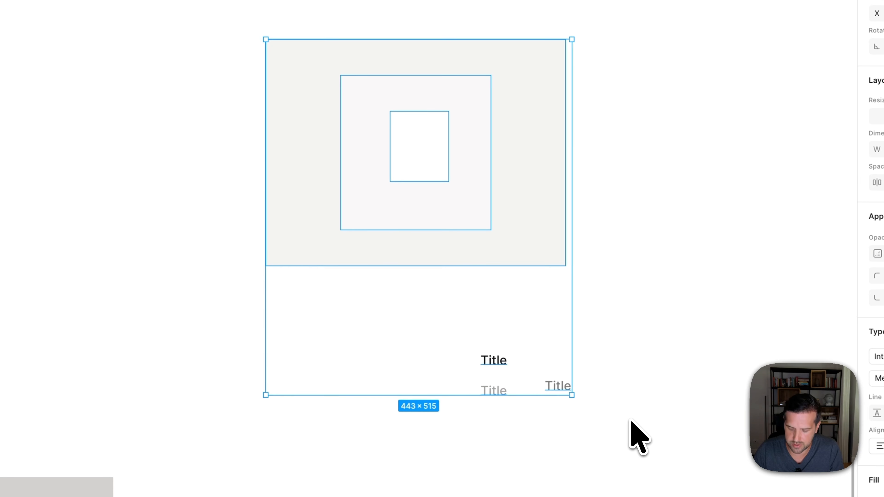
pyautogui.press('Delete')
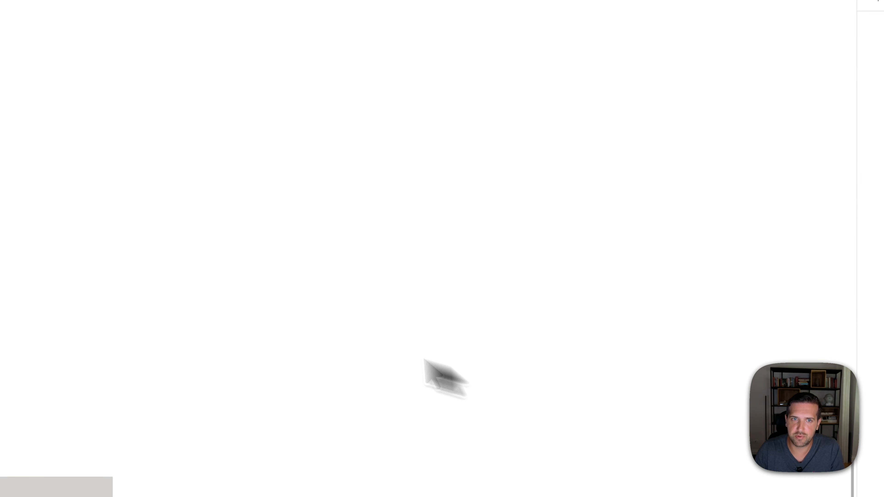
# - Create a 1440 × 1024 Desktop frame beside the existing dashboard and fill it with the background-darker variable
pyautogui.scroll(-5, 230, 305)
pyautogui.scroll(3, 278, 297)
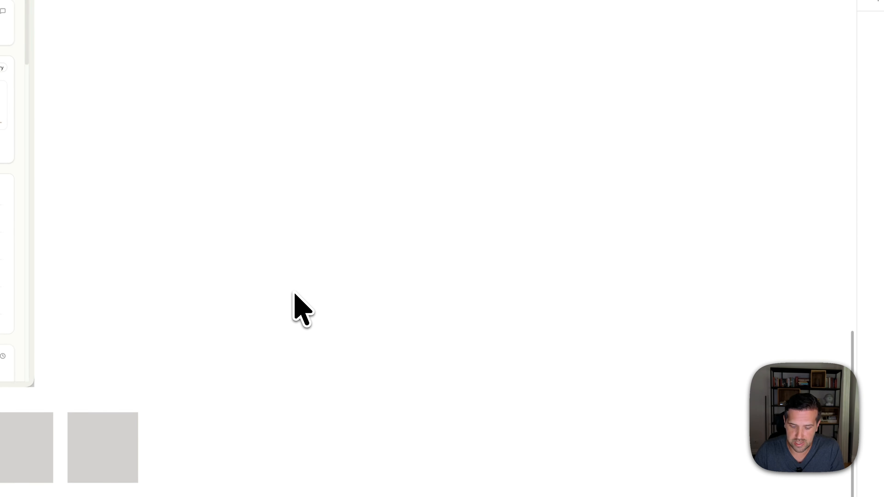
pyautogui.press('f')
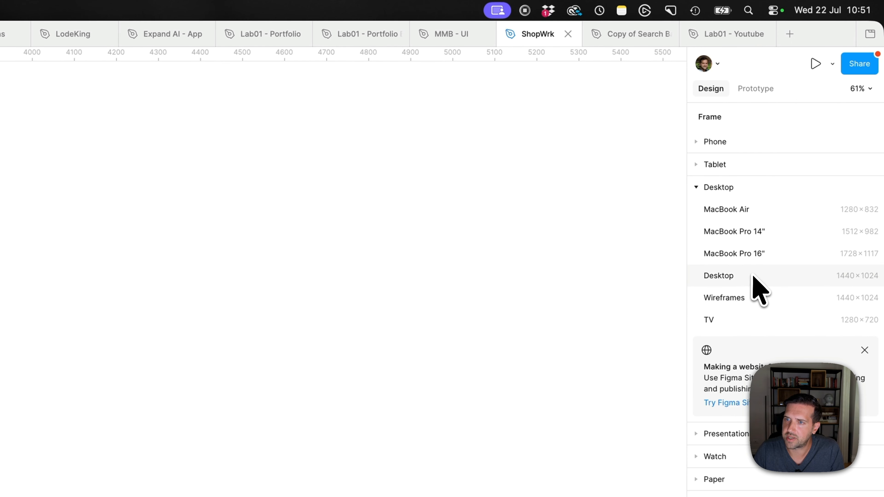
pyautogui.click(756, 279)
pyautogui.moveTo(9, 269); pyautogui.dragTo(15, 128)
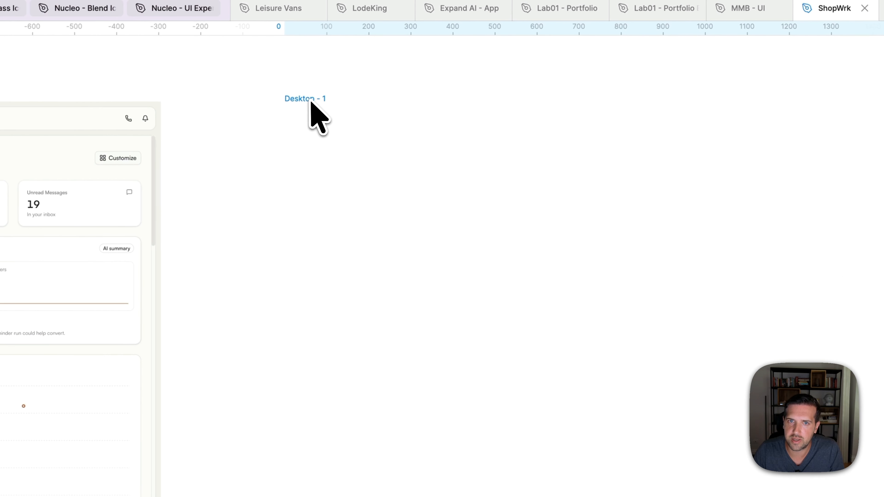
pyautogui.click(851, 202)
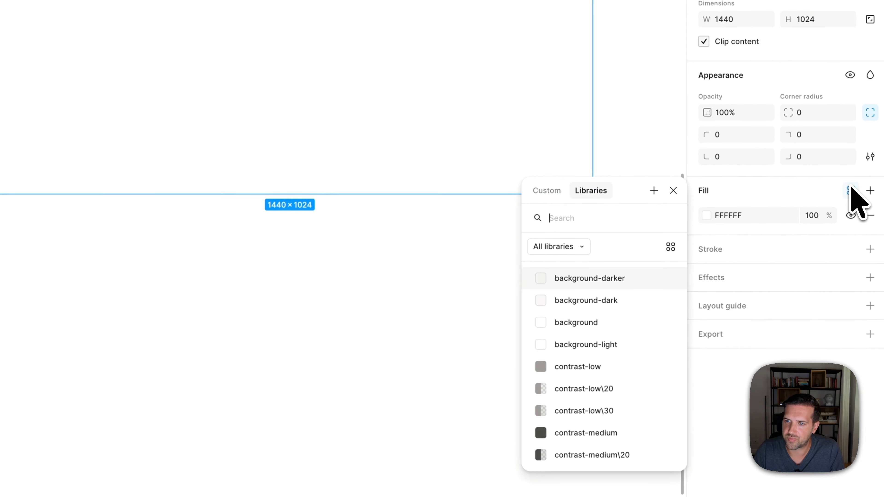
pyautogui.click(605, 281)
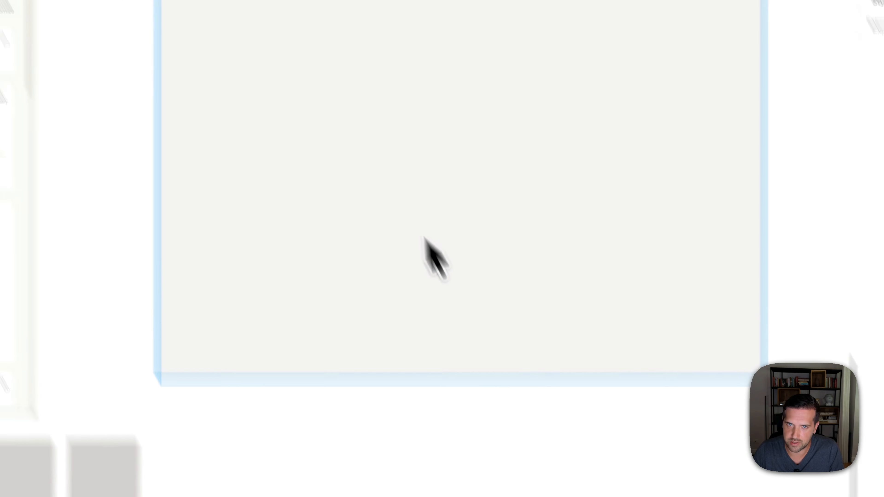
# - Draw a rectangle inside the new frame, fill it with background-dark, and enlarge it to about 1147 × 953 as the main content area
pyautogui.scroll(3, 423, 237)
pyautogui.press('r')
pyautogui.moveTo(308, 93)
pyautogui.mouseDown()
pyautogui.moveTo(375, 225)
pyautogui.moveTo(561, 237)
pyautogui.mouseUp()
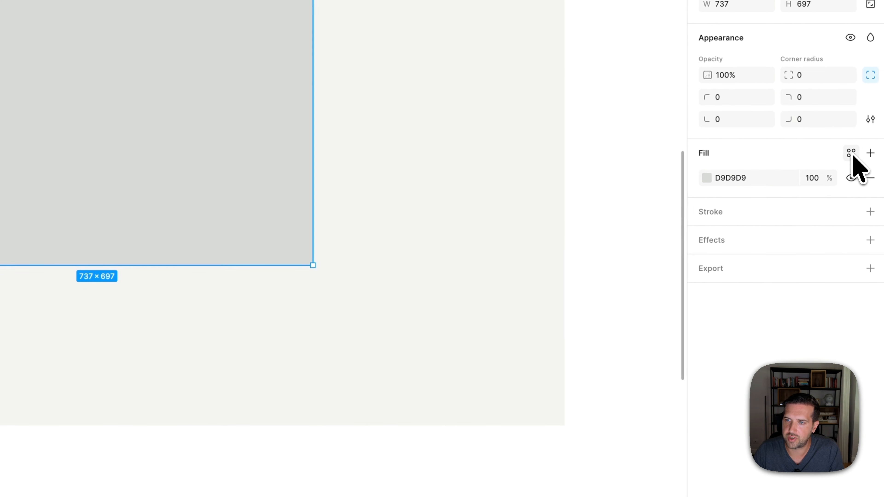
pyautogui.click(851, 154)
pyautogui.click(588, 263)
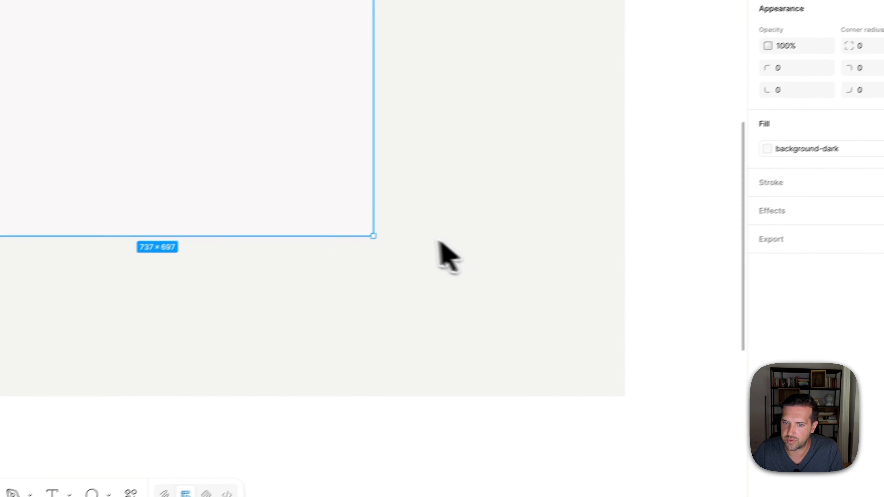
pyautogui.moveTo(373, 236); pyautogui.dragTo(613, 386)
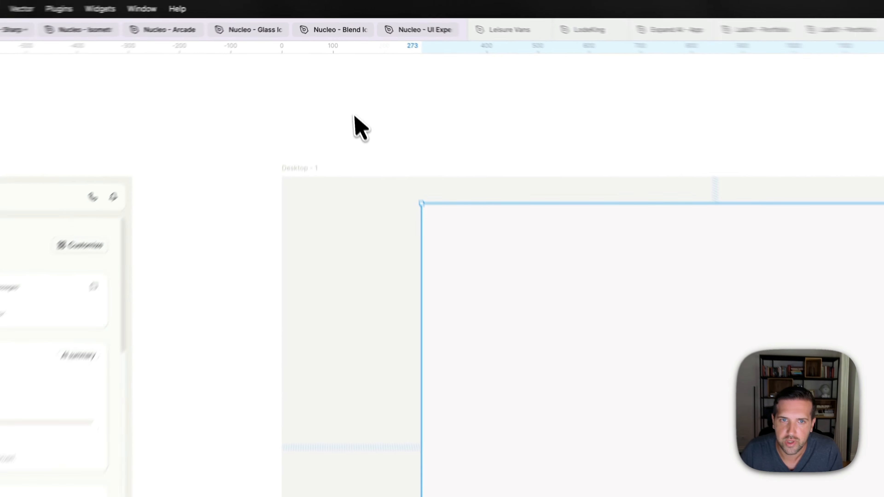
pyautogui.click(355, 116)
pyautogui.hscroll(-2, 354, 116)
pyautogui.scroll(-1, 355, 117)
pyautogui.click(561, 280)
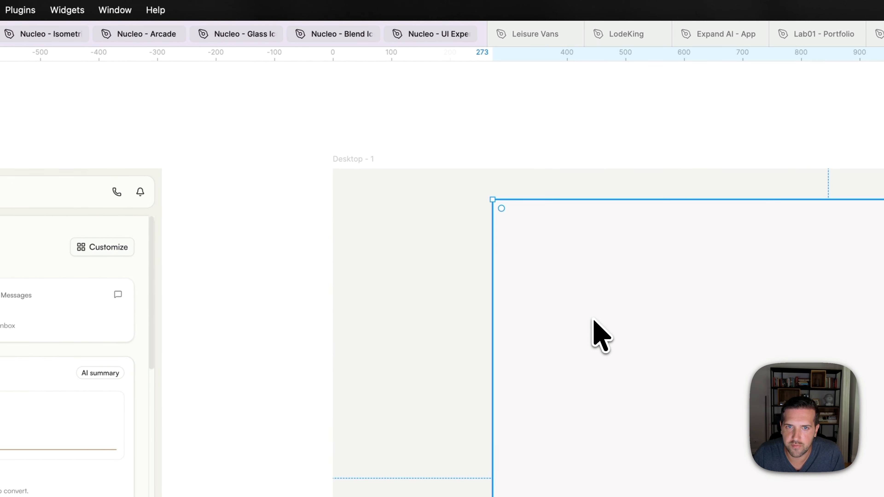
pyautogui.scroll(2, 593, 319)
pyautogui.scroll(-1, 593, 317)
pyautogui.hscroll(3, 511, 281)
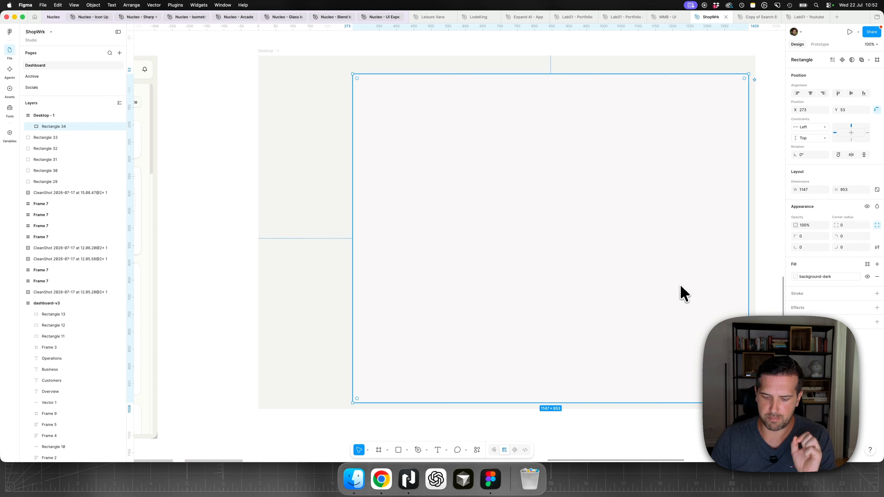
# - Apply a soft shadow to the content rectangle with the Beautiful Shadows plugin, moving the light closer and using 7% brightness
pyautogui.press('super+k')
pyautogui.write('shadow')
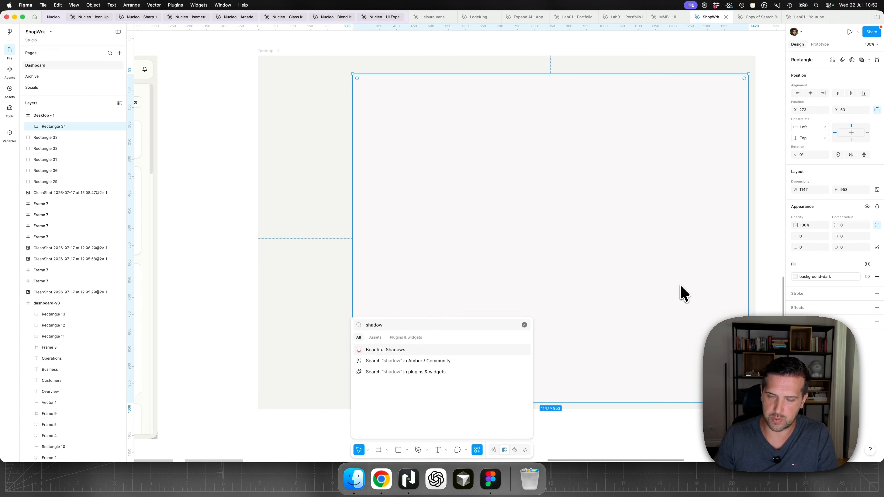
pyautogui.click(408, 351)
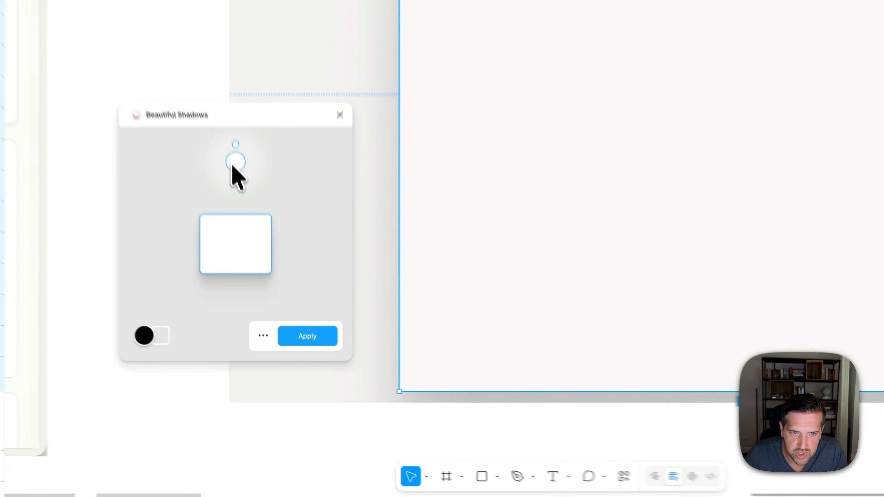
pyautogui.moveTo(260, 276); pyautogui.dragTo(262, 298)
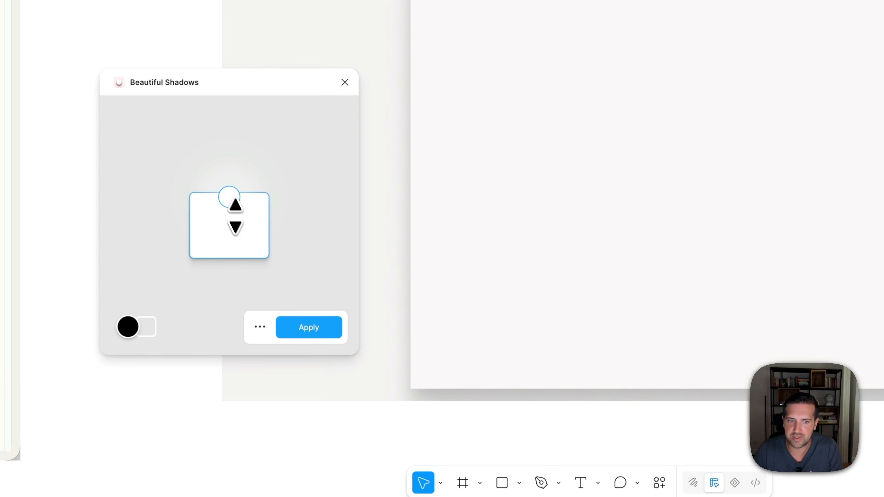
pyautogui.moveTo(240, 226); pyautogui.dragTo(238, 219)
pyautogui.moveTo(231, 182)
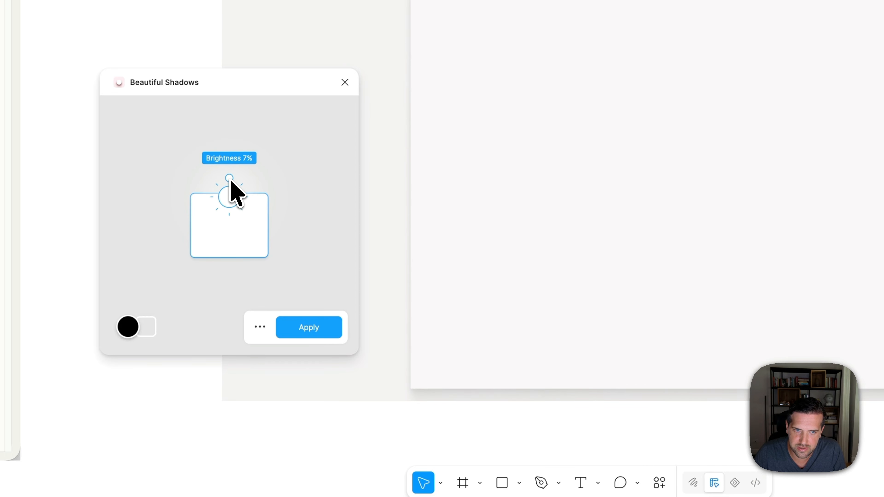
pyautogui.click(309, 327)
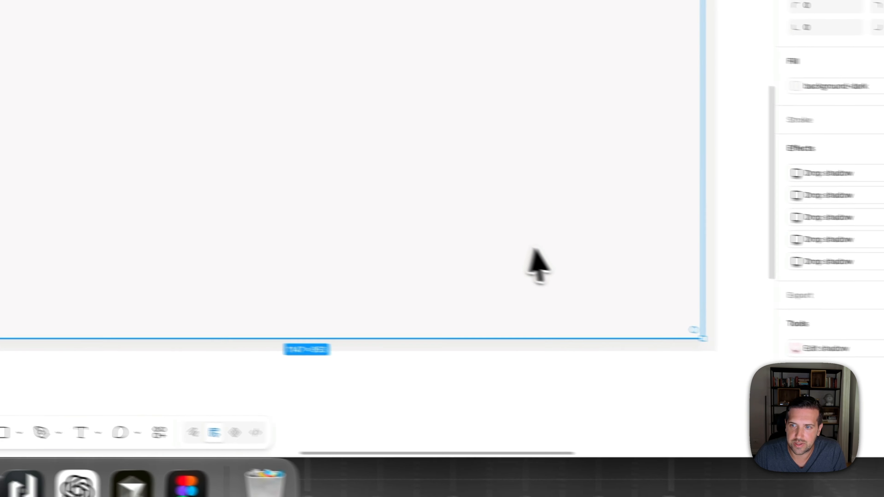
# - Set the content rectangle's corner radius to the rounded-2xl variable (16) and its corner smoothing to the iOS value of 60%
pyautogui.click(848, 151)
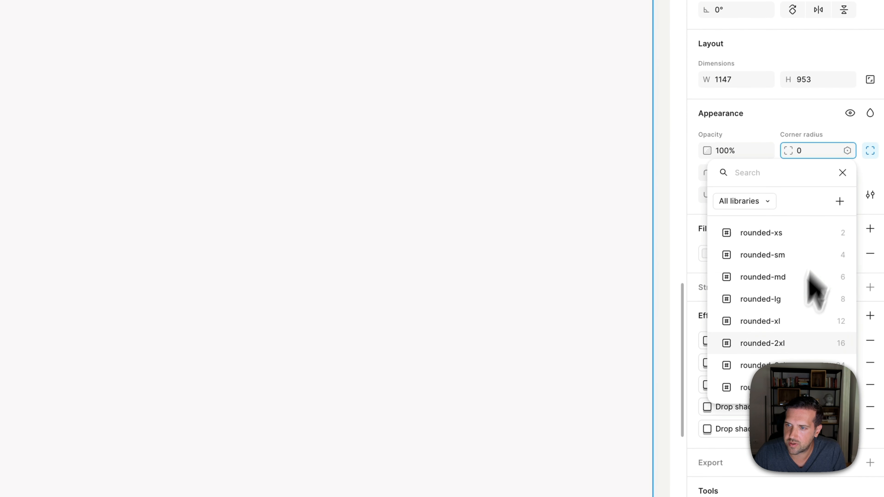
pyautogui.click(783, 345)
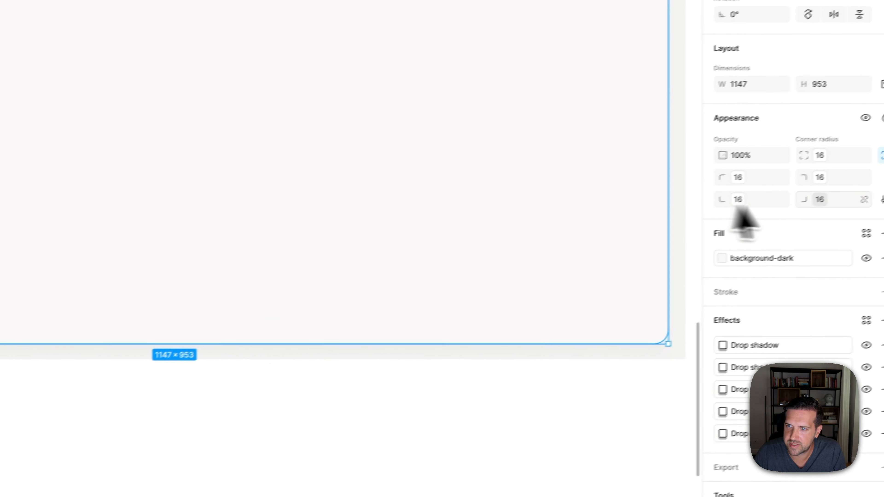
pyautogui.click(870, 204)
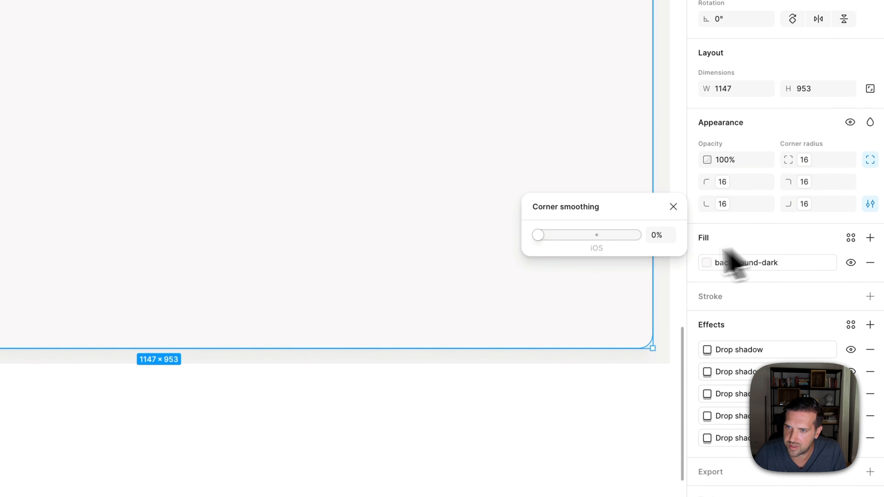
pyautogui.click(595, 251)
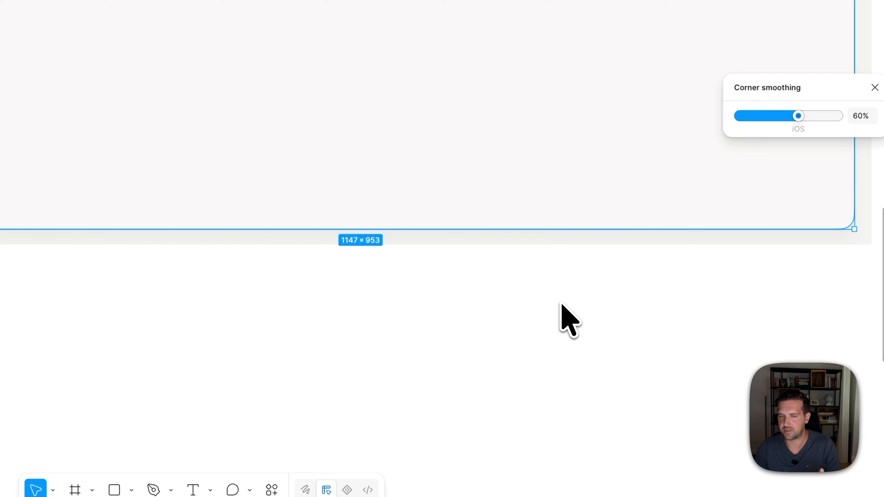
pyautogui.click(408, 375)
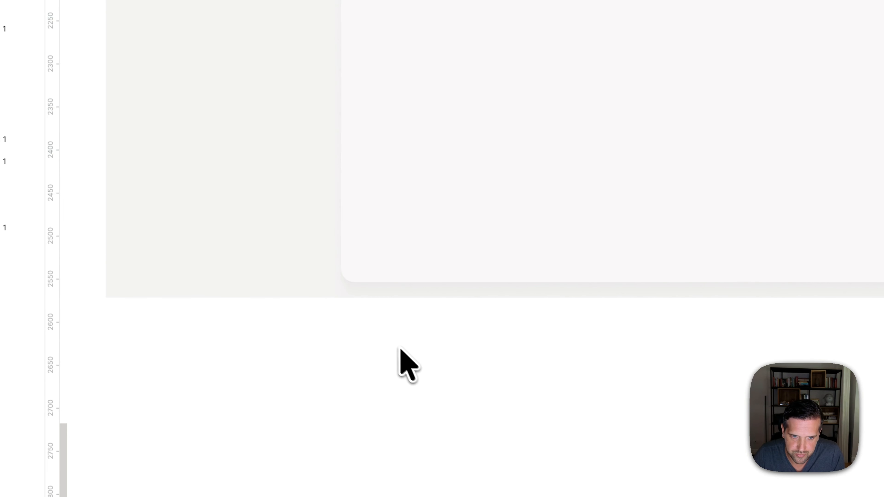
# - Remove the content rectangle's two 0% opacity drop shadows (Y 80 and Y 51) and inspect the settings of the remaining ones
pyautogui.scroll(5, 388, 346)
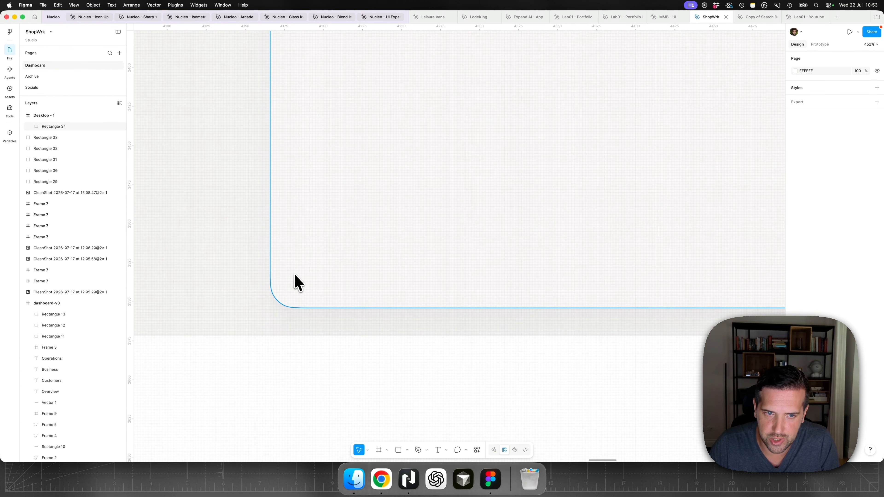
pyautogui.hscroll(-2, 296, 279)
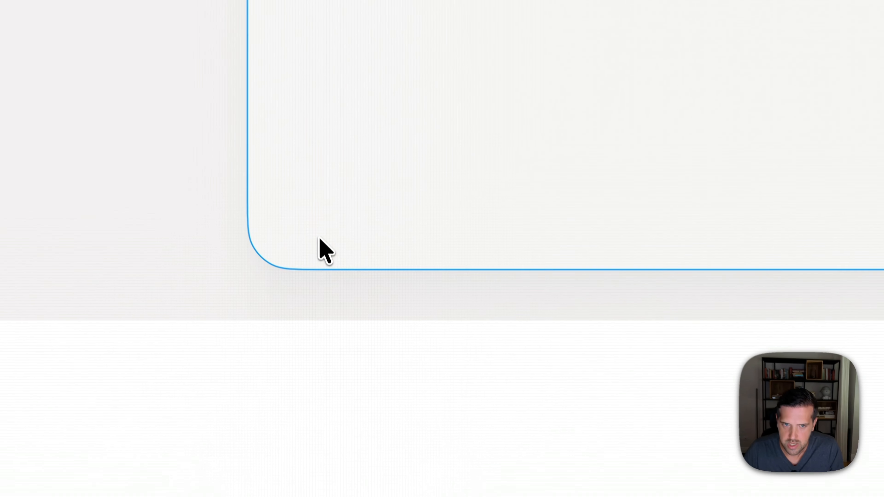
pyautogui.click(326, 290)
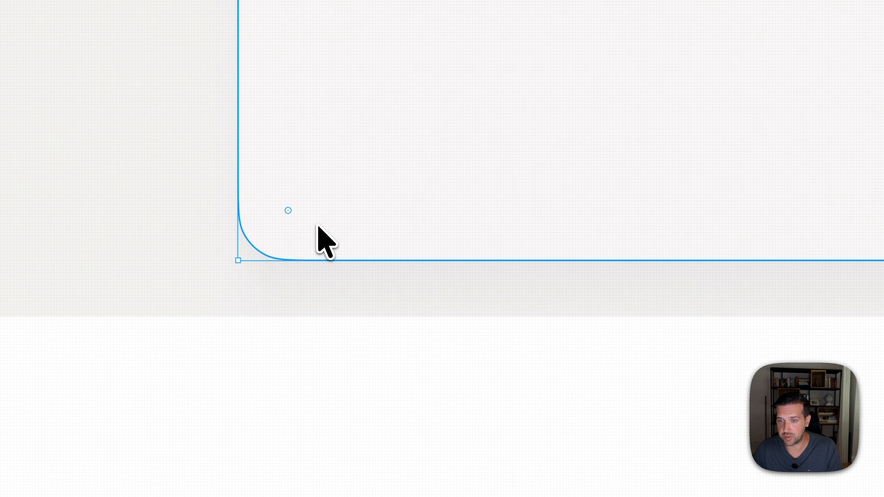
pyautogui.click(708, 248)
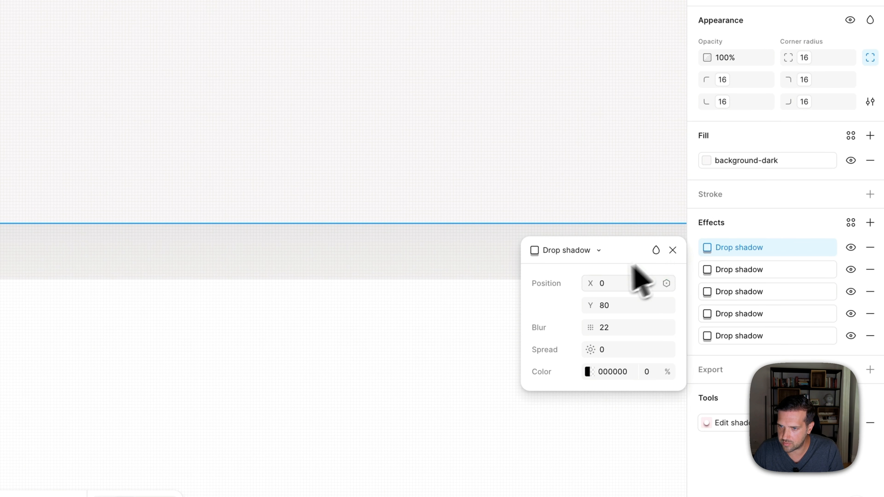
pyautogui.click(870, 247)
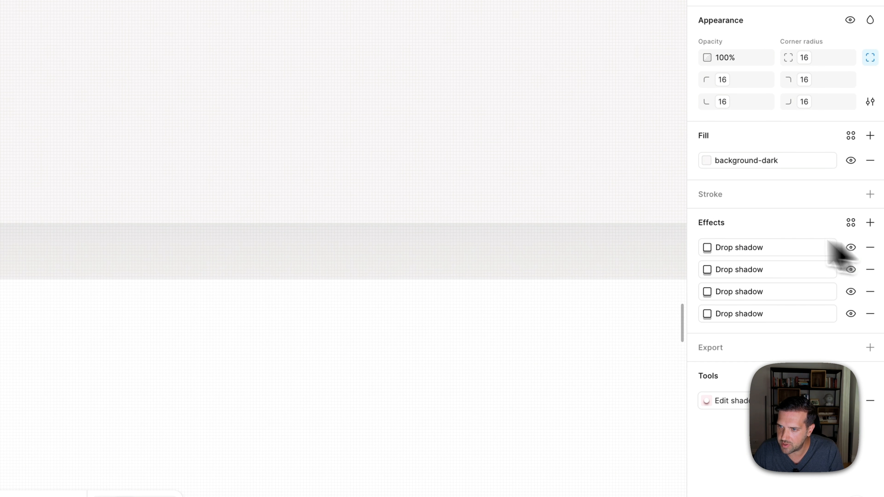
pyautogui.click(708, 248)
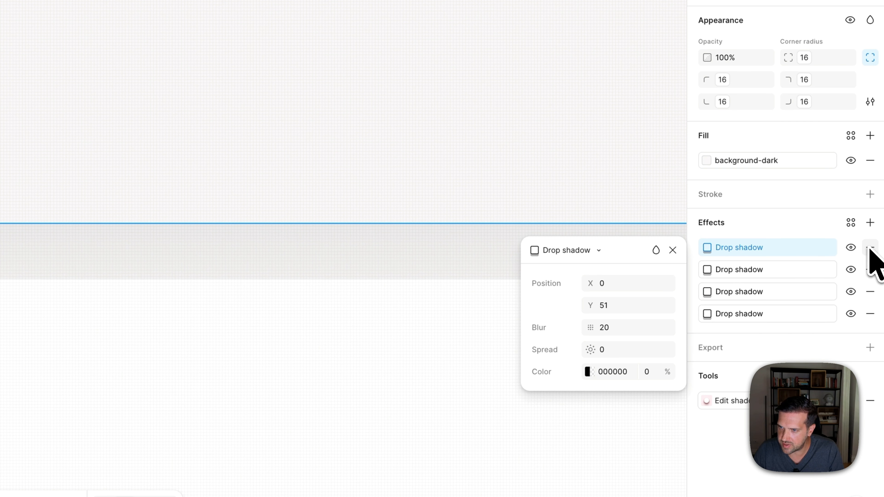
pyautogui.click(870, 248)
pyautogui.click(711, 251)
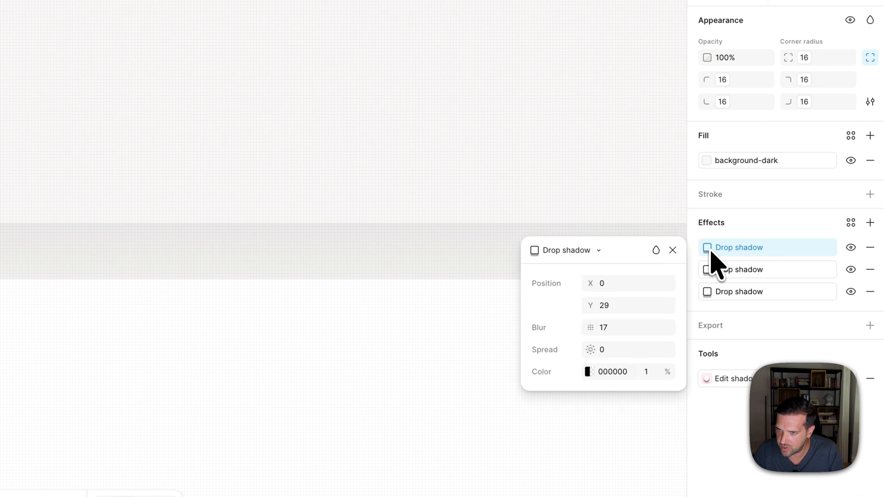
pyautogui.click(708, 270)
pyautogui.click(711, 293)
# - Add a drop shadow to the content rectangle with Y 0, blur 0, spread 1 and black at 5% opacity
pyautogui.click(871, 223)
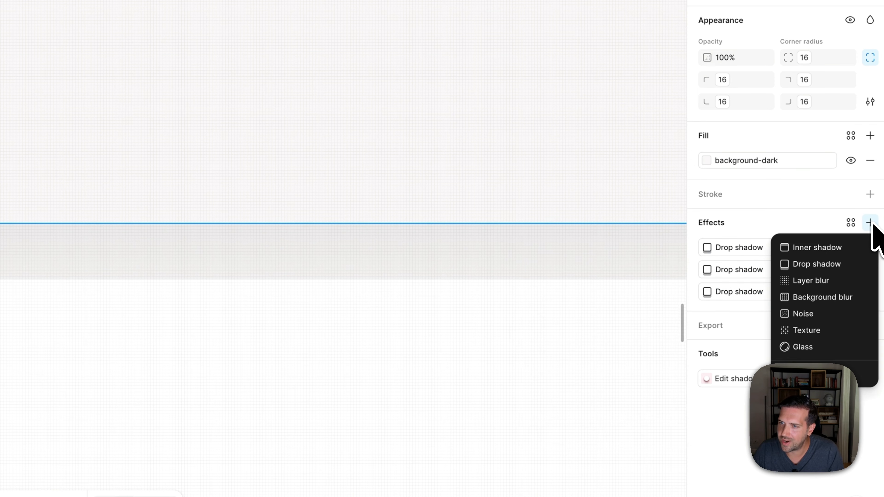
pyautogui.click(834, 264)
pyautogui.click(614, 308)
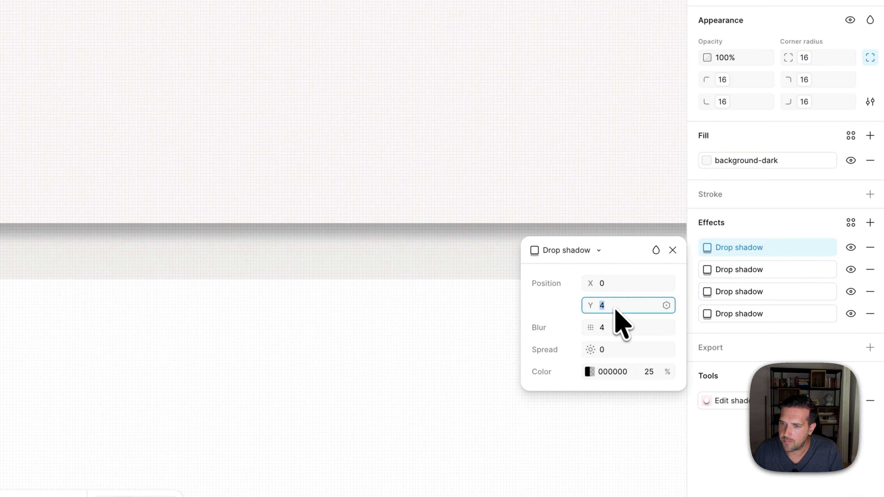
pyautogui.write('0')
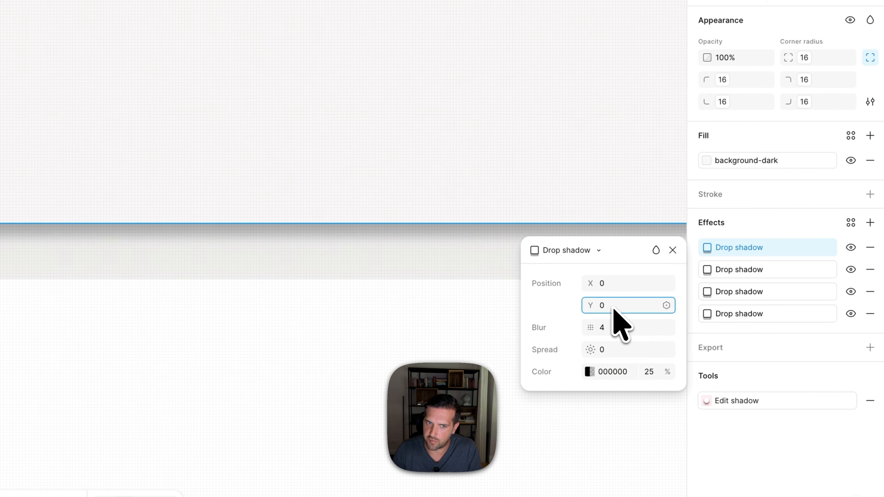
pyautogui.press('Tab')
pyautogui.write('0')
pyautogui.press('Tab')
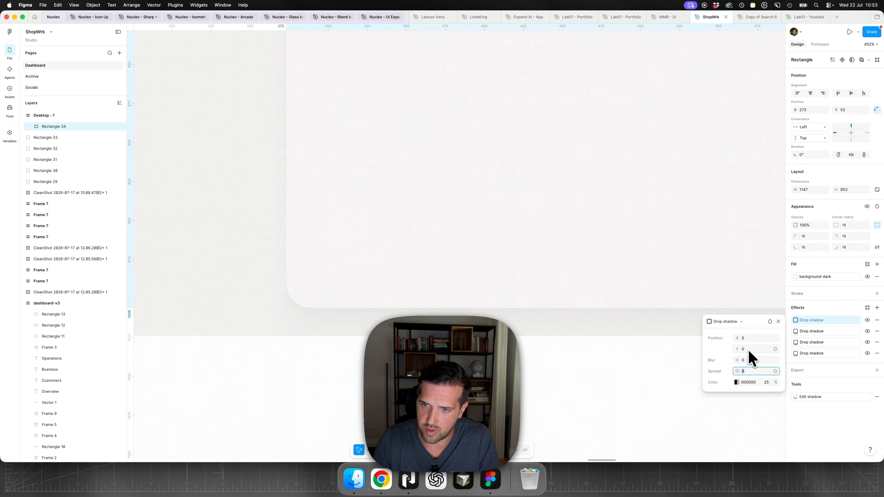
pyautogui.write('1')
pyautogui.click(737, 382)
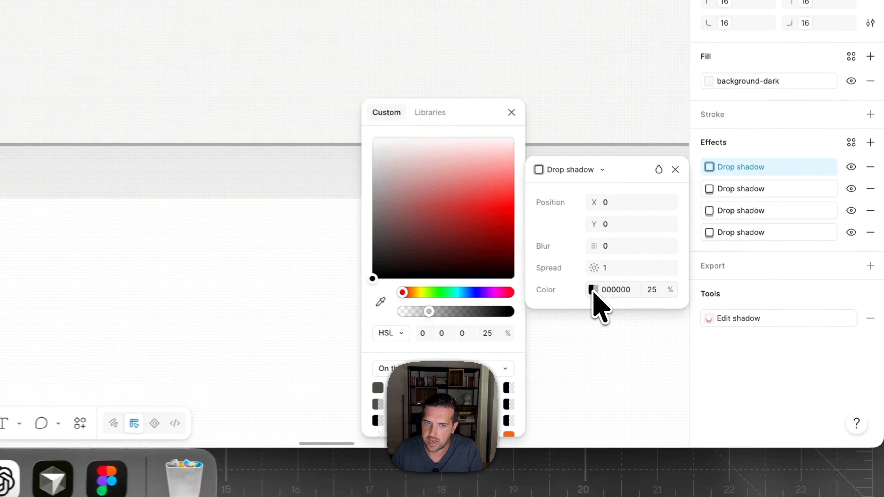
pyautogui.click(409, 313)
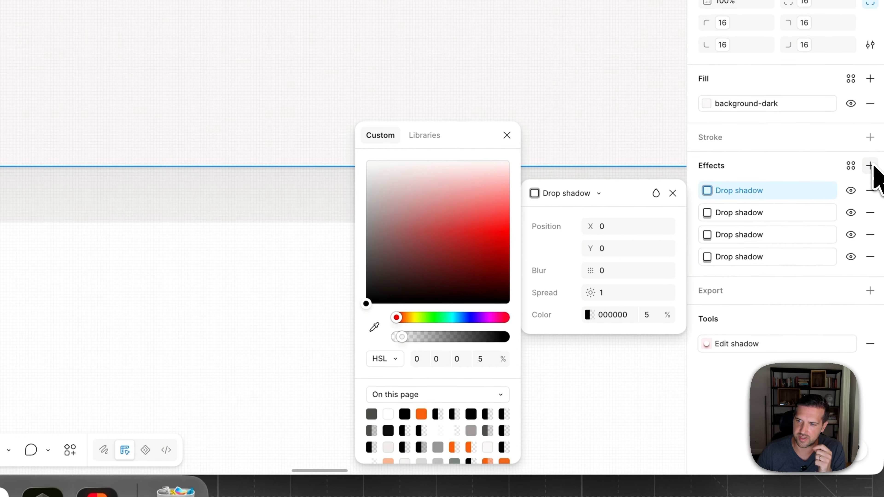
# - Add another drop shadow to the content rectangle with Y 1, blur 0 and black at reduced opacity
pyautogui.click(870, 138)
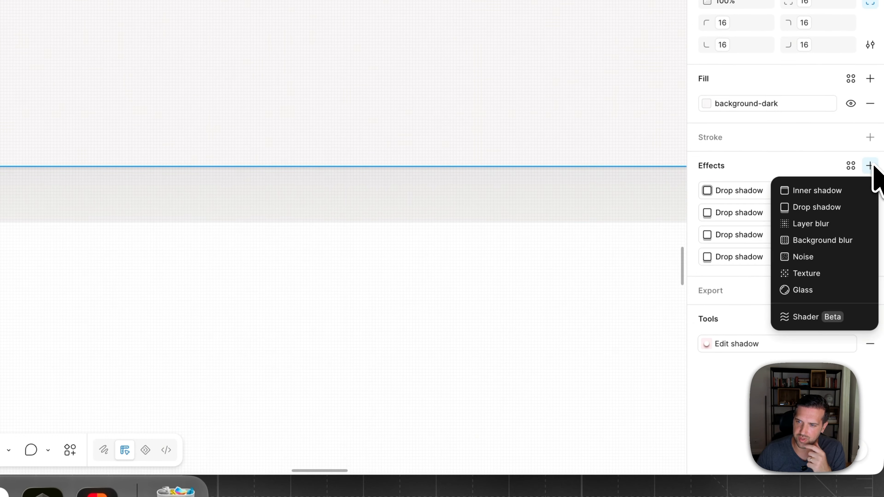
pyautogui.click(838, 205)
pyautogui.click(608, 254)
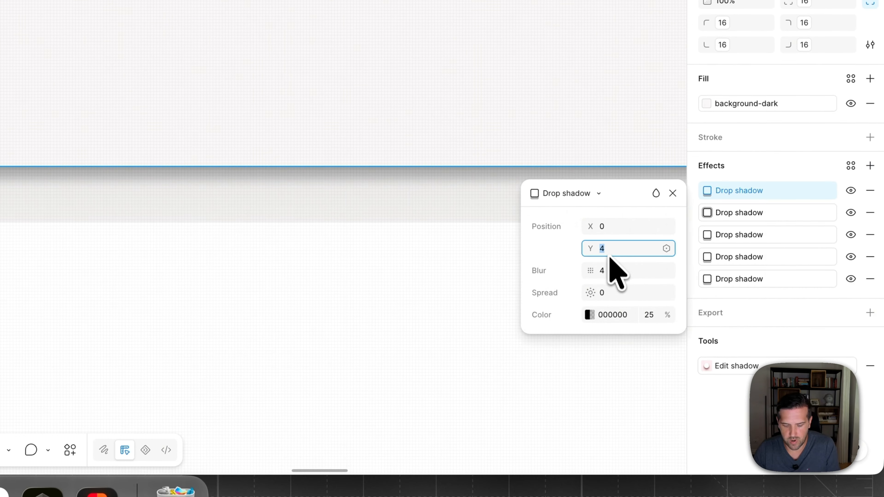
pyautogui.write('1')
pyautogui.click(611, 275)
pyautogui.write('0')
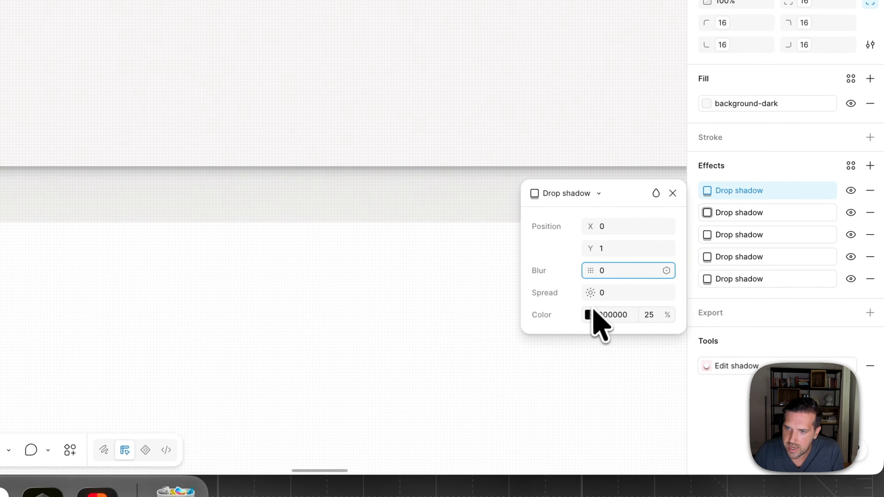
pyautogui.click(589, 315)
pyautogui.moveTo(436, 288); pyautogui.dragTo(442, 289)
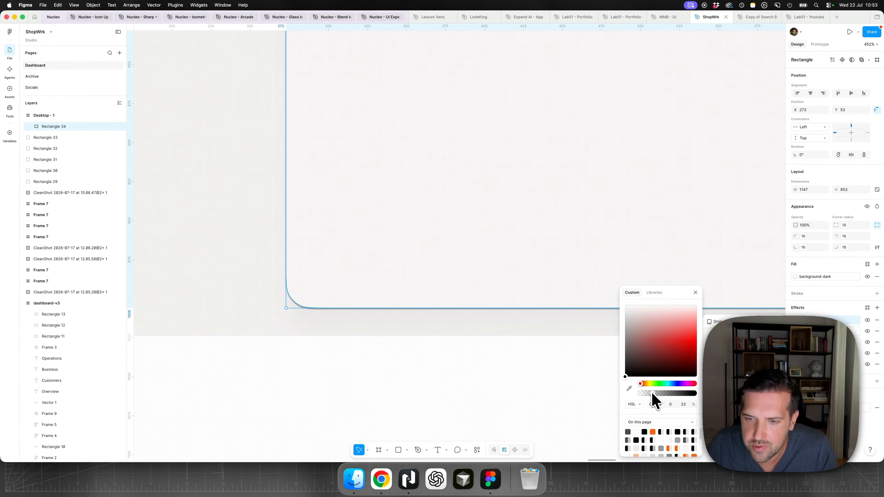
pyautogui.moveTo(652, 395); pyautogui.dragTo(649, 395)
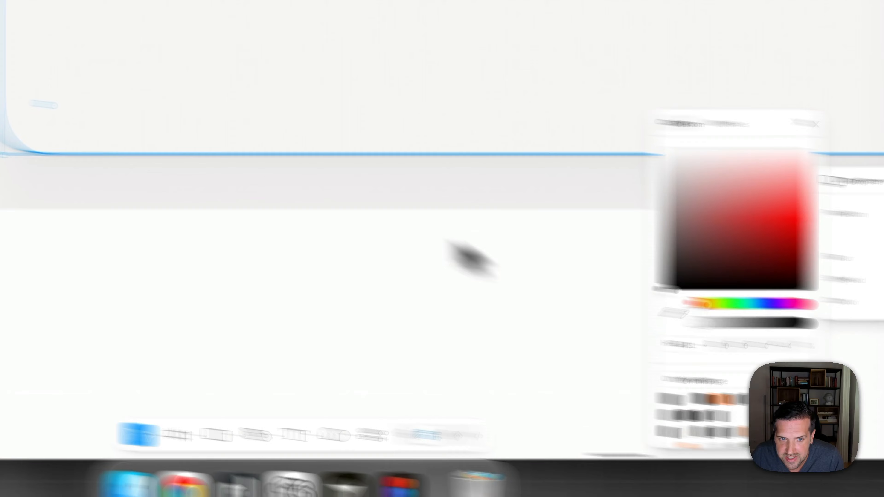
pyautogui.click(134, 283)
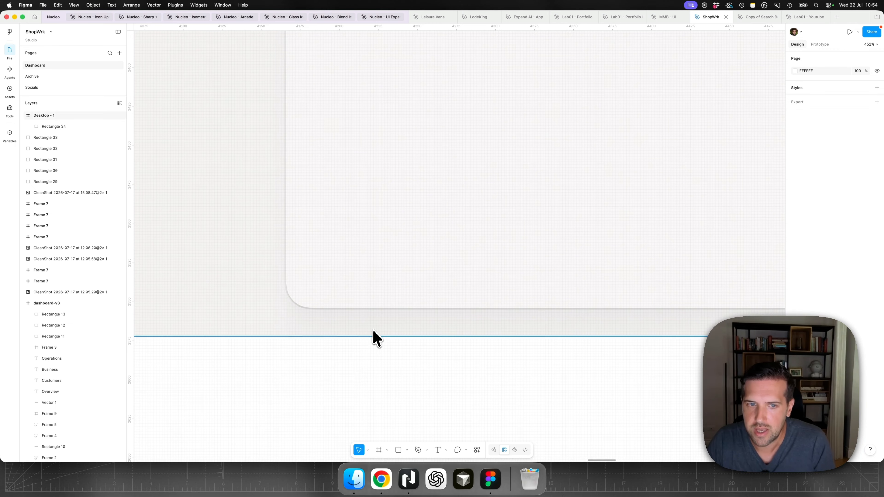
# - Add an inner shadow to the content rectangle with Y 1, blur 0 and white at about 82% opacity
pyautogui.scroll(-5, 374, 329)
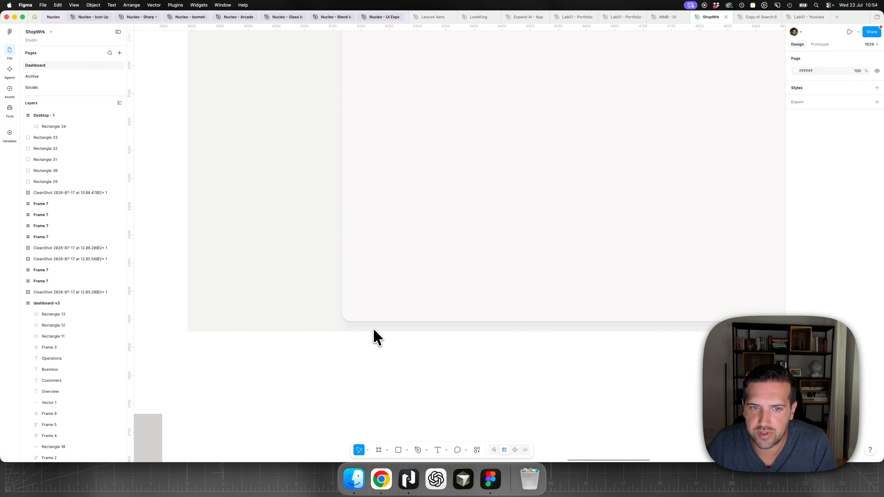
pyautogui.scroll(10, 373, 329)
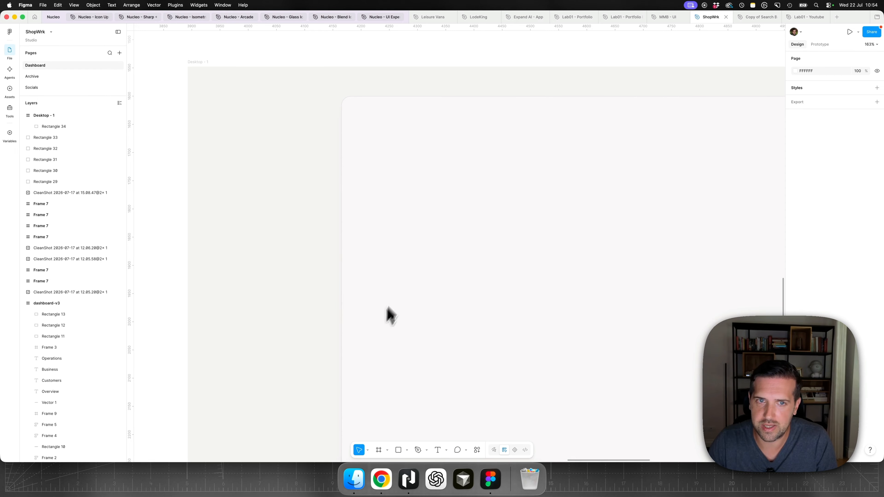
pyautogui.click(373, 329)
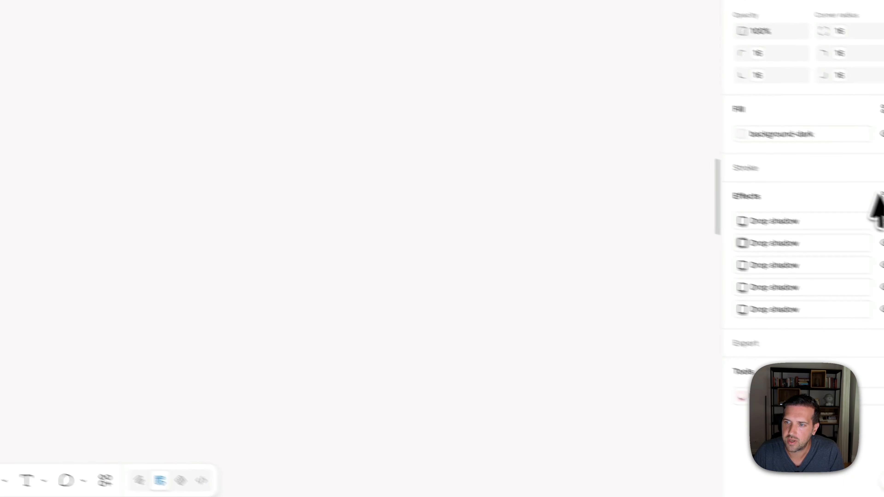
pyautogui.click(870, 185)
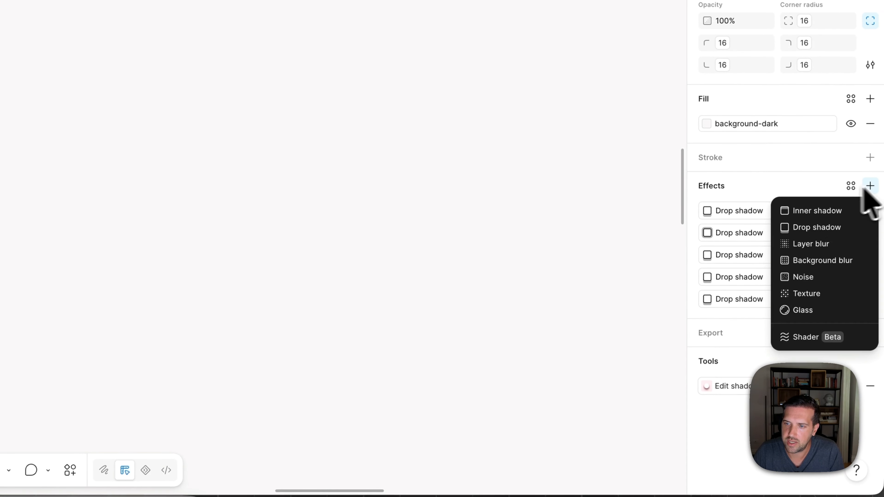
pyautogui.click(816, 209)
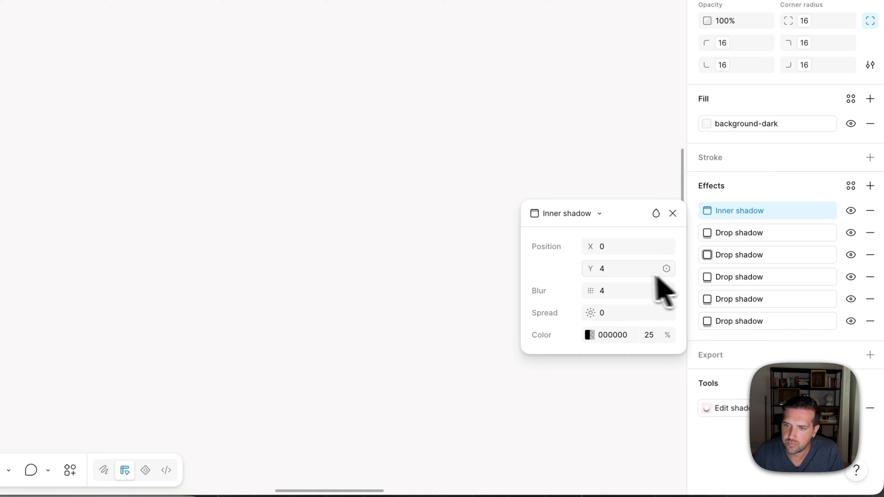
pyautogui.click(620, 270)
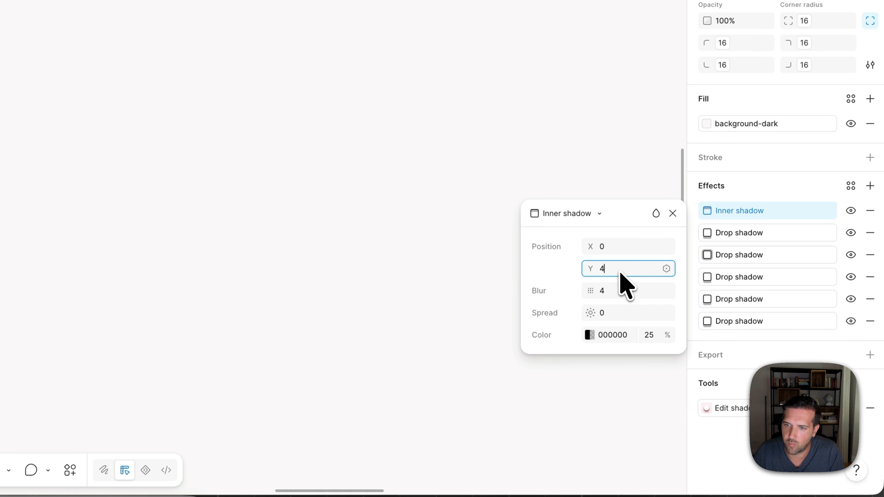
pyautogui.write('1')
pyautogui.click(618, 291)
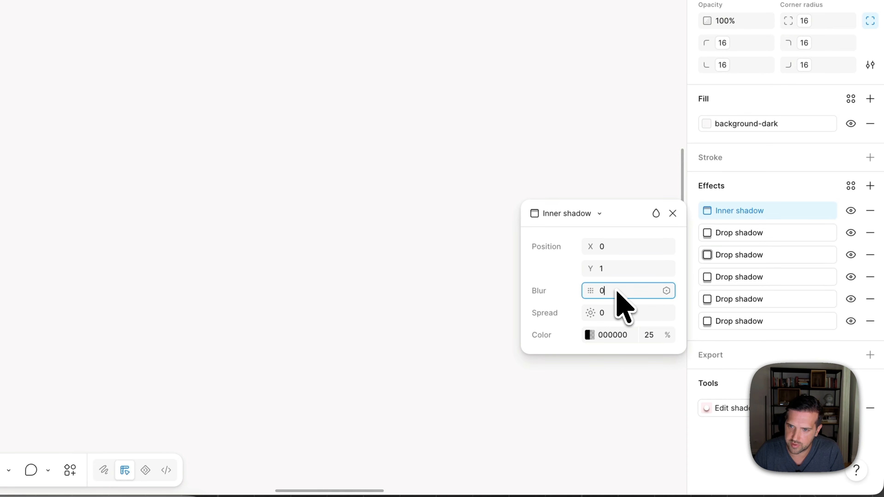
pyautogui.write('0')
pyautogui.click(589, 335)
pyautogui.click(369, 181)
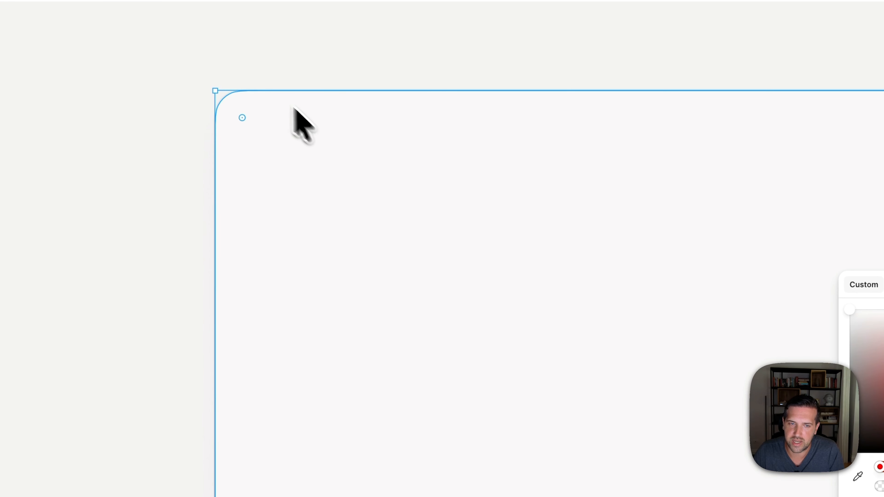
pyautogui.scroll(5, 262, 75)
pyautogui.moveTo(582, 405); pyautogui.dragTo(594, 405)
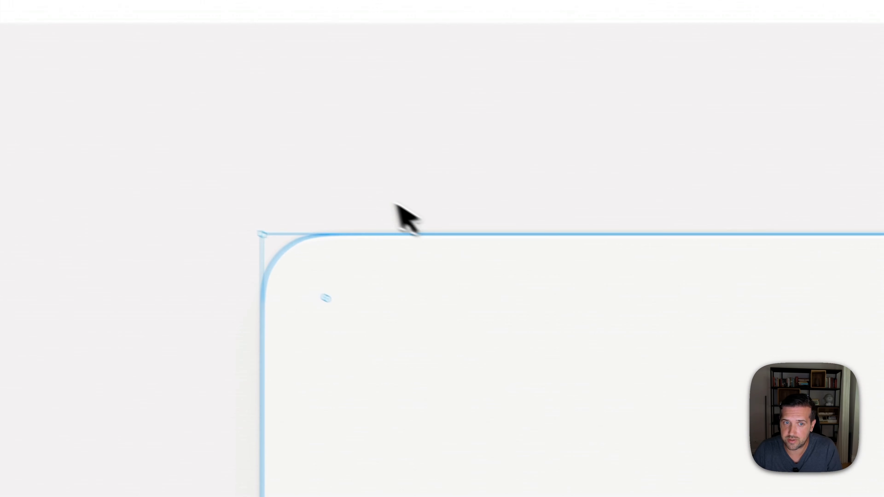
pyautogui.press('Escape')
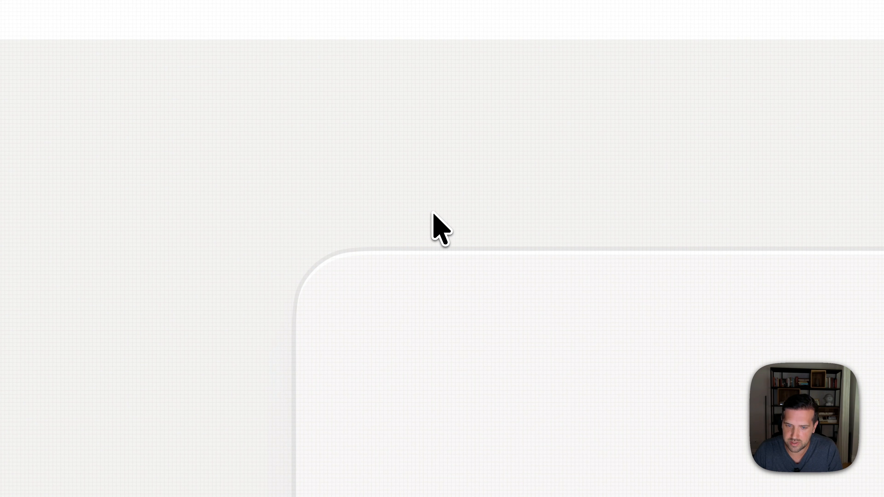
# - Compare the new frame's background layers with the sidebar and content area of the existing ShopWrk dashboard
pyautogui.press('super+0')
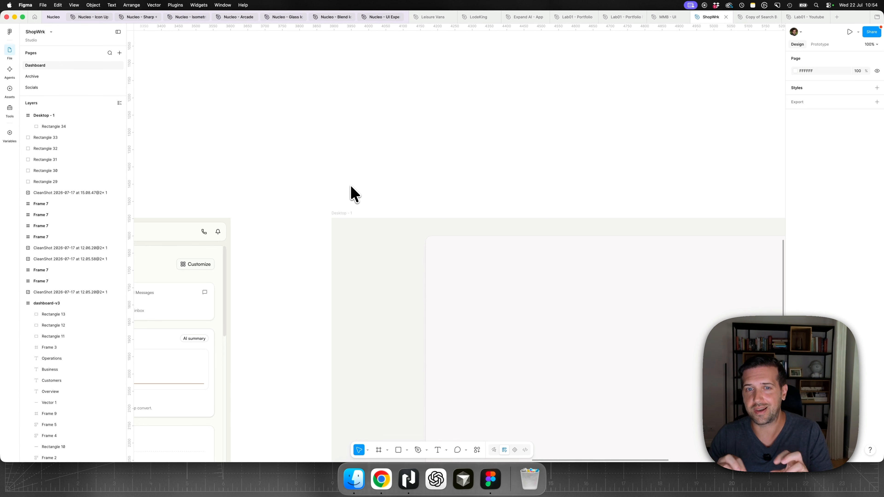
pyautogui.scroll(-4, 352, 190)
pyautogui.scroll(-3, 352, 191)
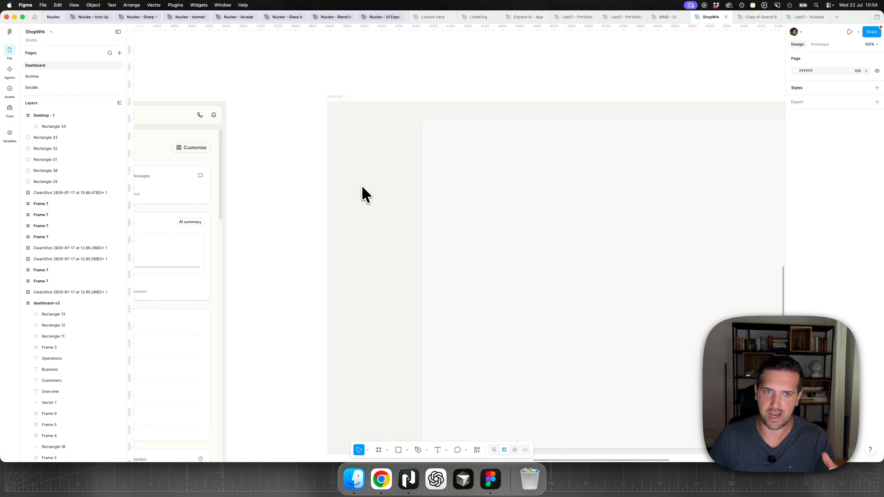
pyautogui.hscroll(-15, 365, 187)
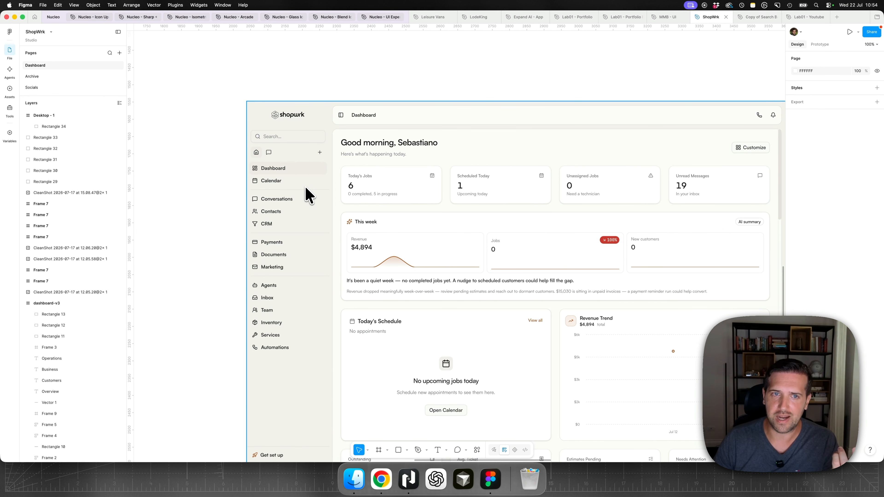
pyautogui.scroll(-3, 308, 195)
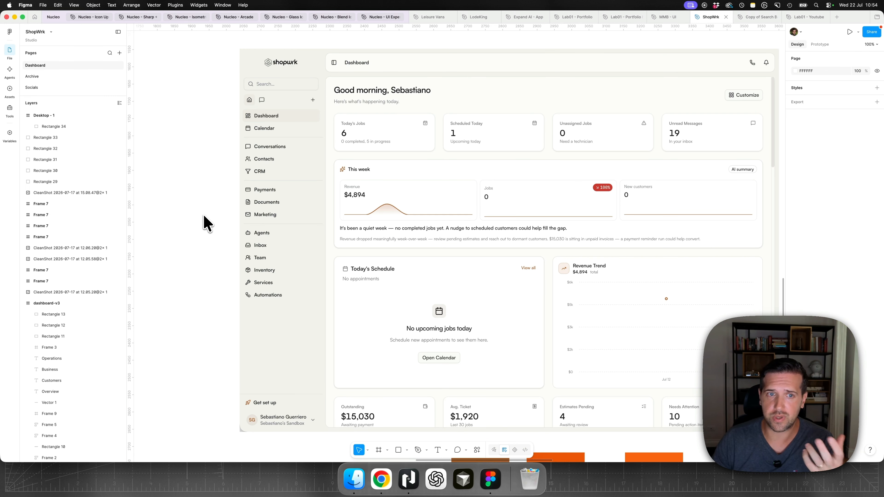
pyautogui.hscroll(15, 211, 213)
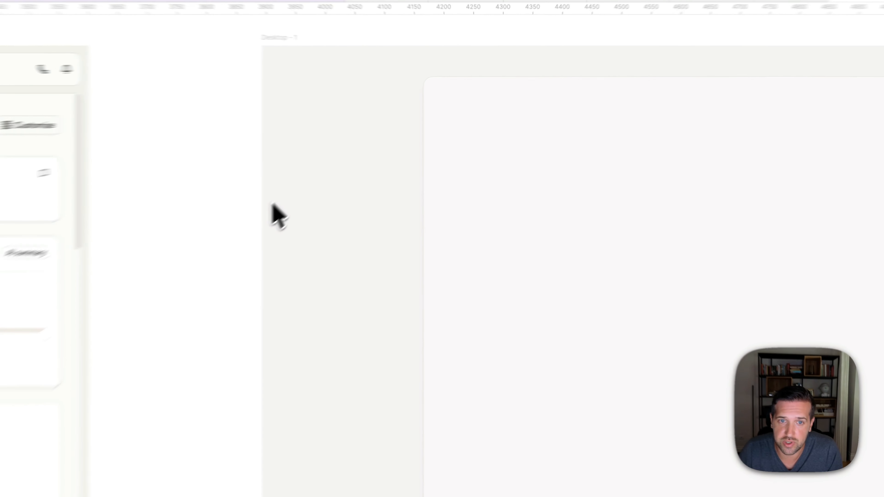
# - Draw a rectangle about 238 wide in the new frame's sidebar area and set its height to 32
pyautogui.moveTo(366, 140); pyautogui.dragTo(432, 154)
pyautogui.moveTo(366, 257); pyautogui.dragTo(398, 256)
pyautogui.click(848, 190)
pyautogui.write('32')
pyautogui.press('Return')
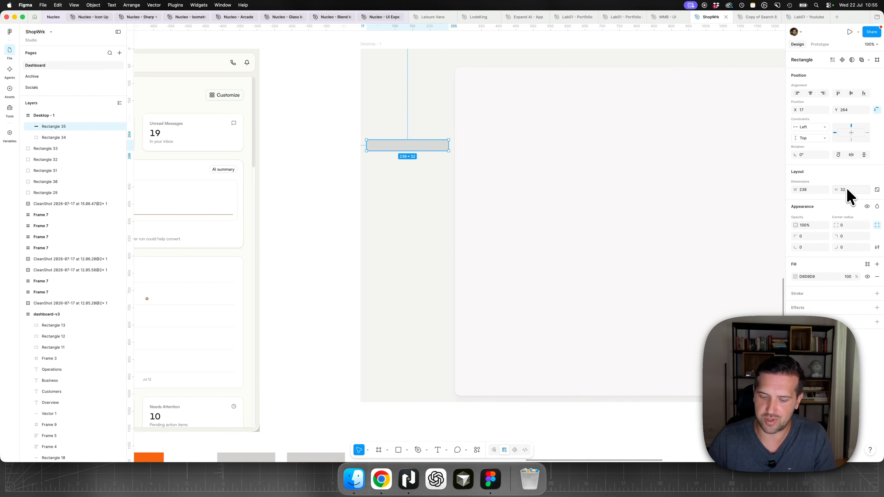
pyautogui.click(290, 167)
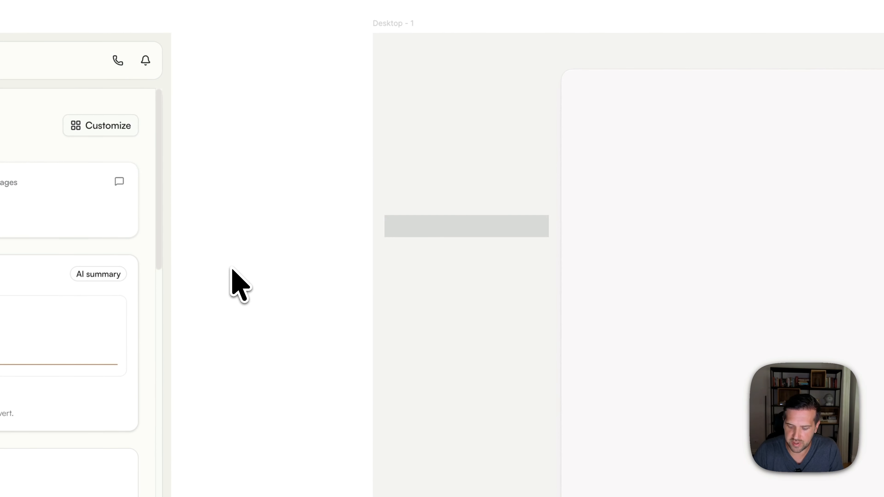
# - Nudge the sidebar rectangle to 12 px from the frame's left edge and shift the content rectangle left to tighten the gap between them
pyautogui.scroll(5, 456, 226)
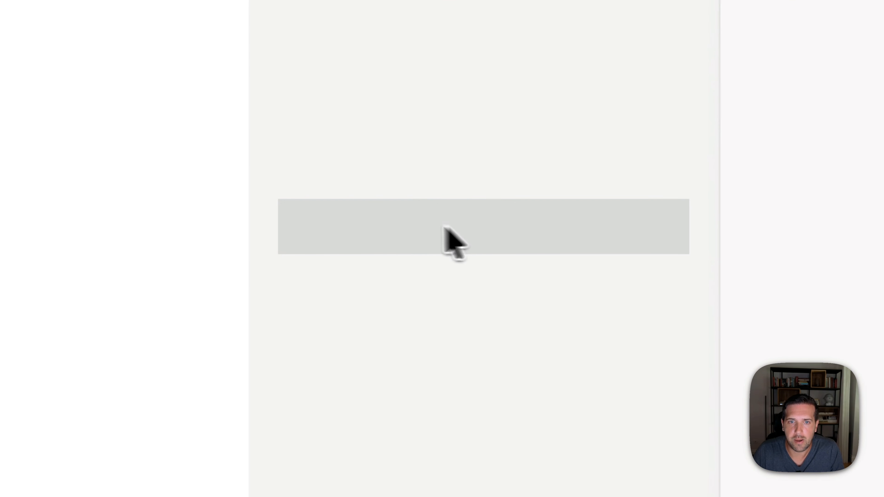
pyautogui.click(351, 222)
pyautogui.press('alt')
pyautogui.press('Left')
pyautogui.press('Left')
pyautogui.press('Left')
pyautogui.press('Left')
pyautogui.press('Left')
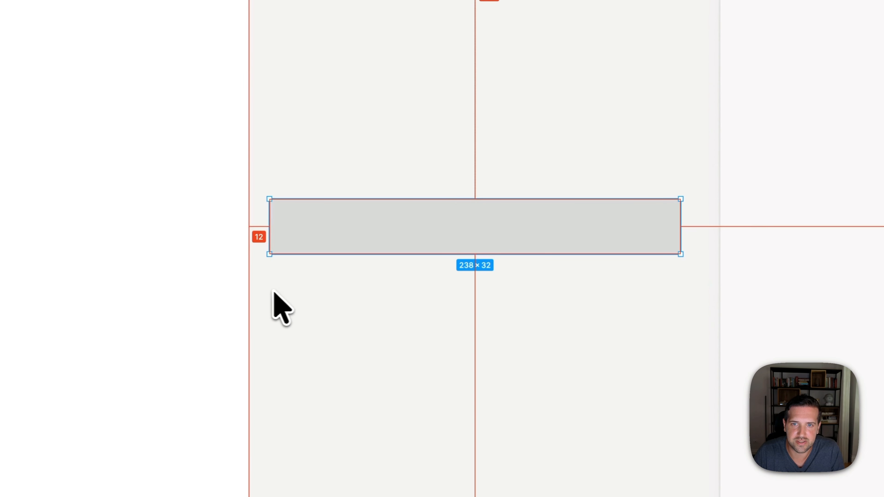
pyautogui.click(770, 228)
pyautogui.press('Left')
pyautogui.press('Left')
pyautogui.press('Left')
pyautogui.press('Left')
pyautogui.press('Left')
pyautogui.press('Left')
pyautogui.press('Left')
pyautogui.press('Left')
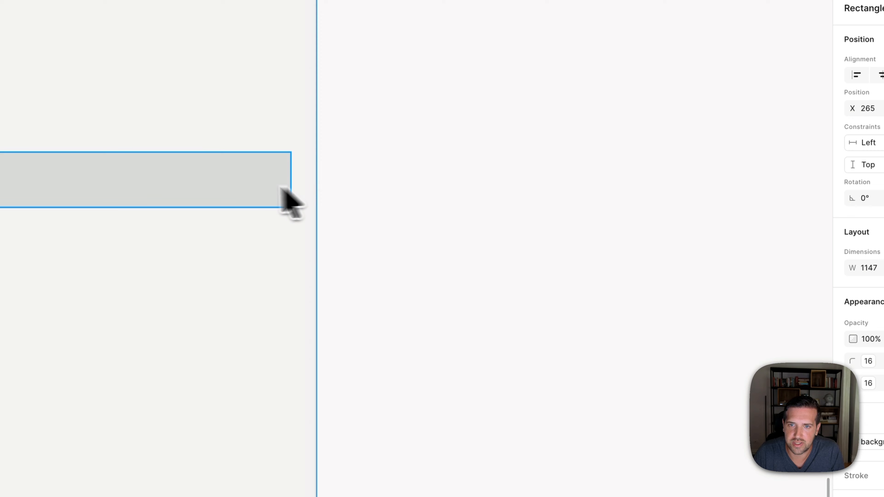
# - Set the sidebar rectangle's corner radius to the rounded-lg variable (8) and its corner smoothing to the iOS value
pyautogui.click(231, 188)
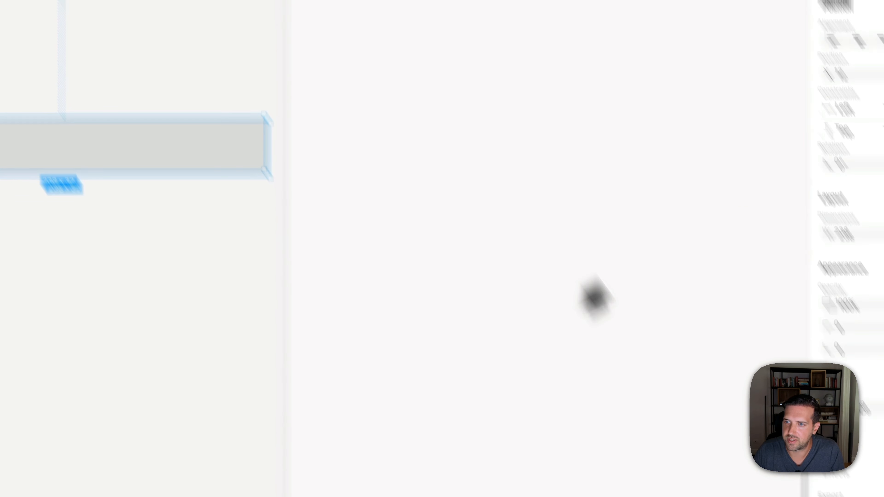
pyautogui.click(848, 132)
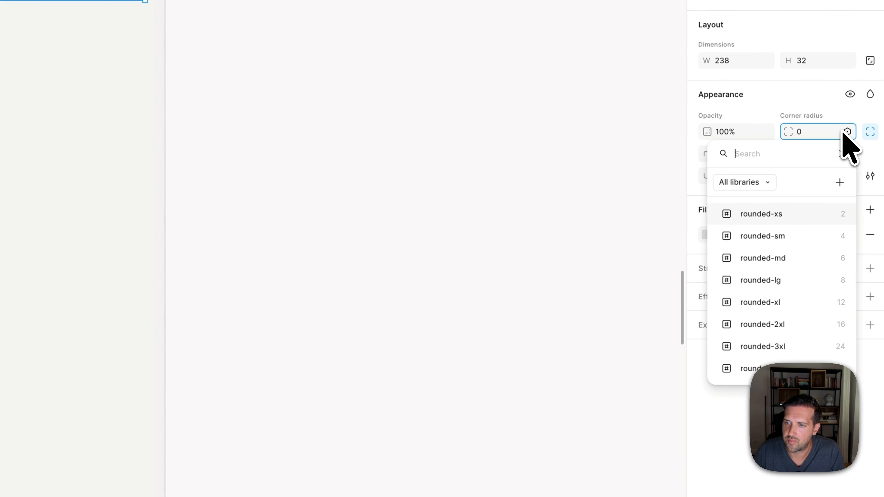
pyautogui.click(787, 281)
pyautogui.click(870, 177)
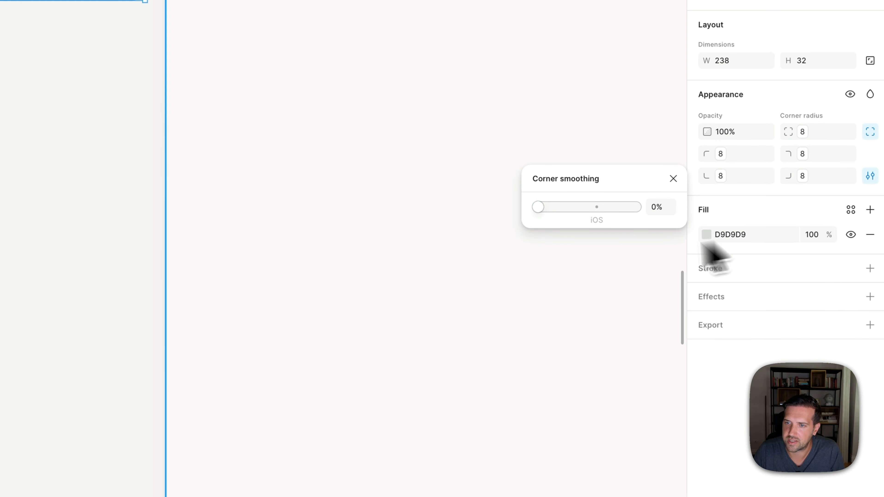
pyautogui.click(596, 220)
# - Fill the sidebar rectangle with the contrast-high\5 library colour variable
pyautogui.click(851, 209)
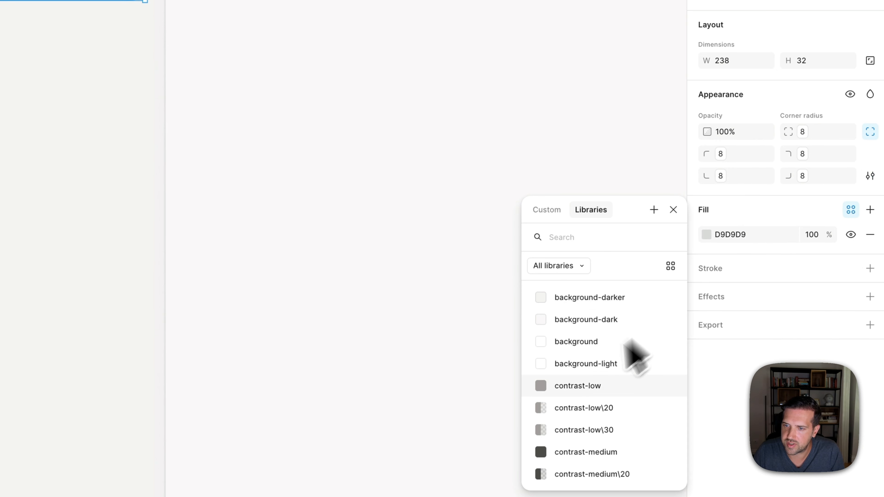
pyautogui.scroll(-5, 578, 395)
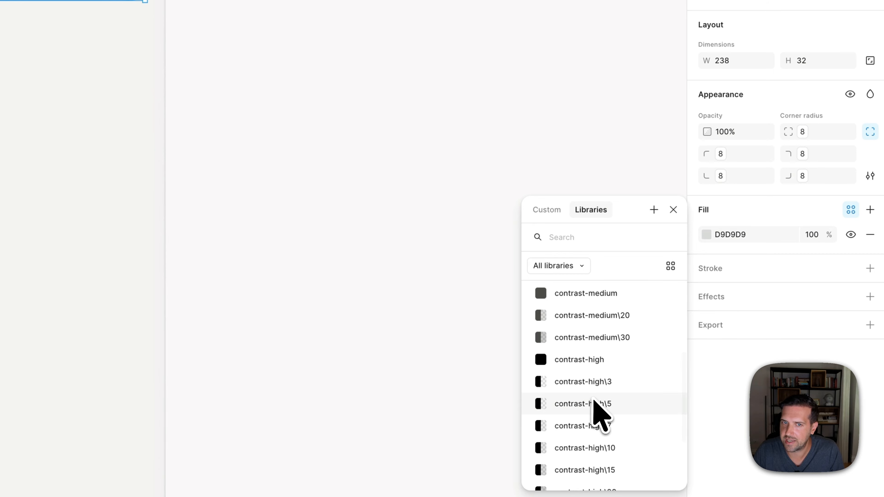
pyautogui.click(595, 405)
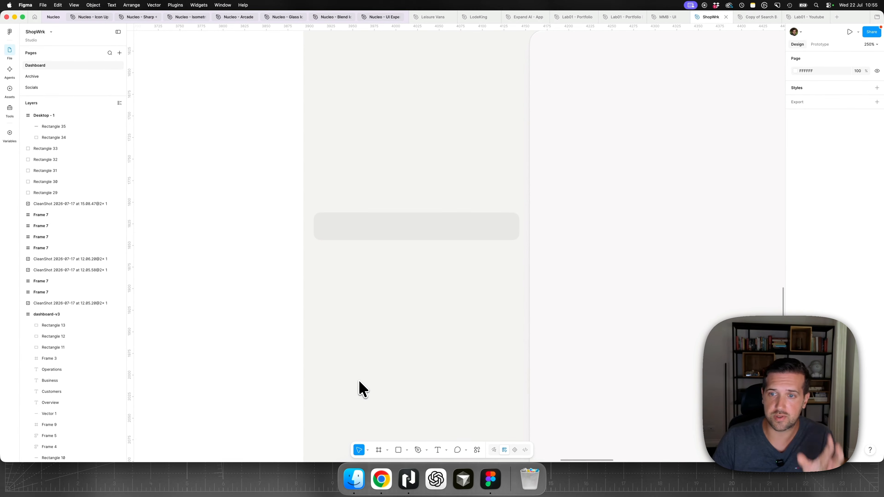
# - Switch to Chrome, launch the Nucleo web app and filter its UI icons to the Outline Duo style at 18px
pyautogui.scroll(-5, 355, 392)
pyautogui.hscroll(-2, 351, 386)
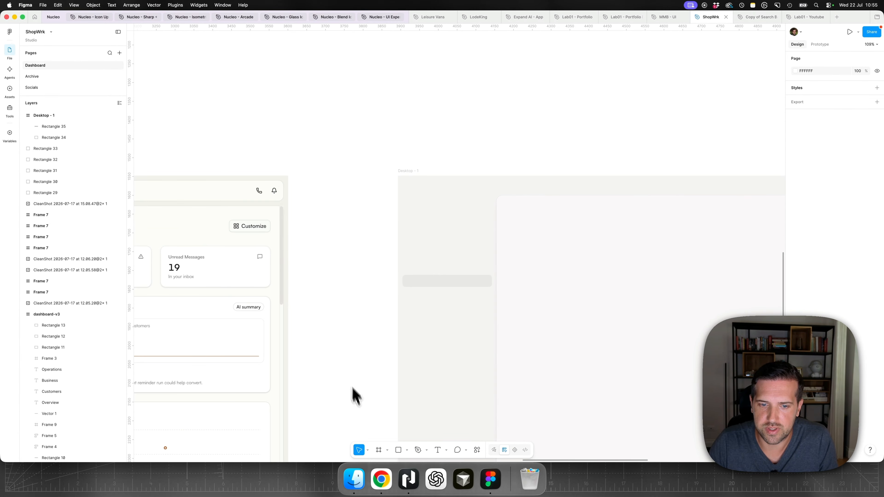
pyautogui.click(381, 475)
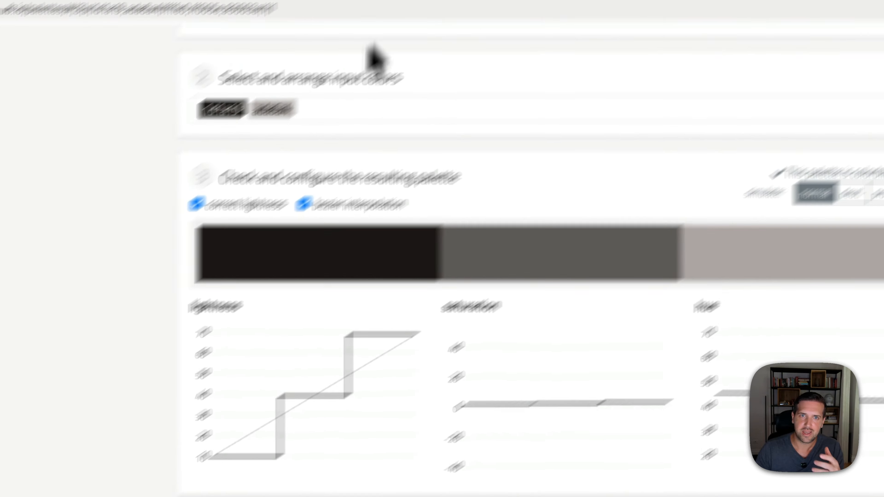
pyautogui.click(405, 48)
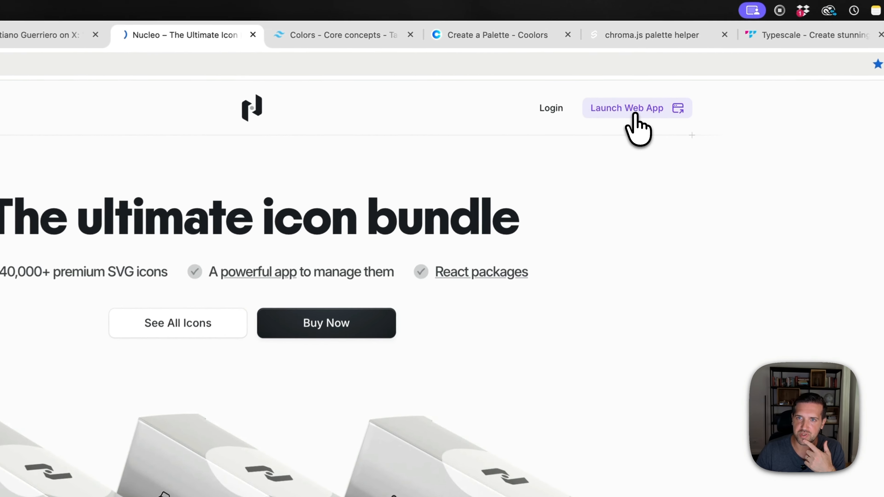
pyautogui.click(627, 54)
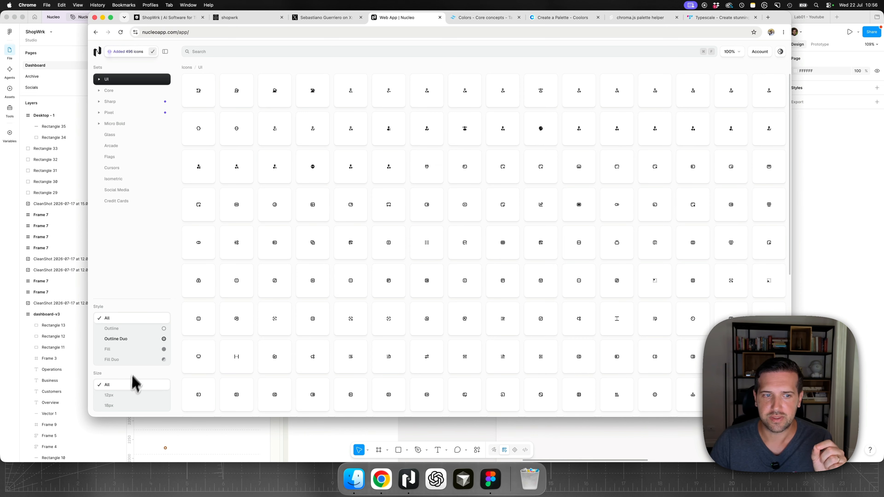
pyautogui.click(123, 342)
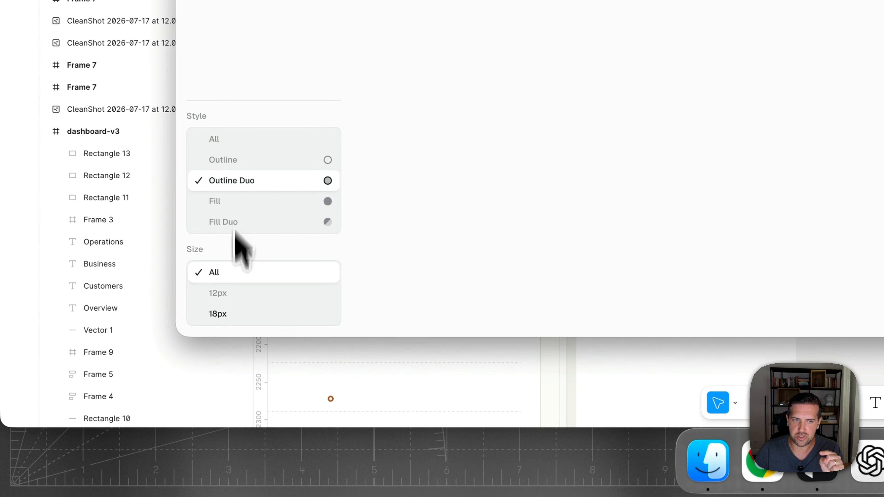
pyautogui.click(239, 317)
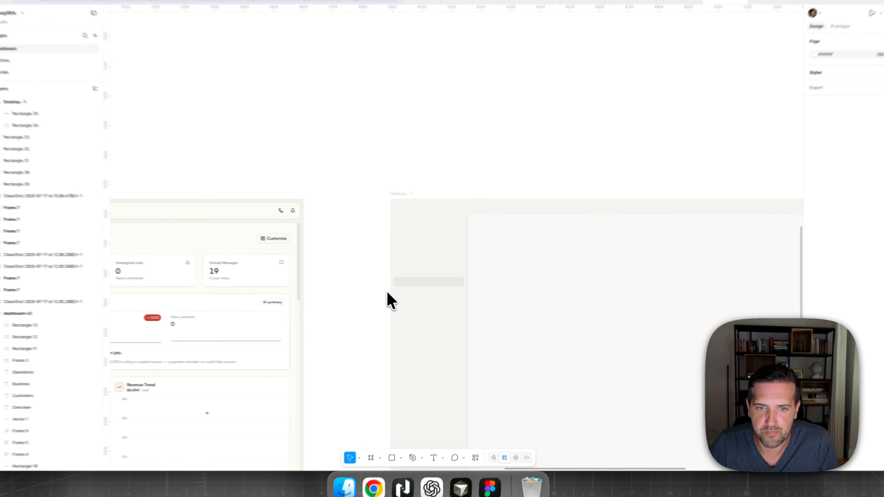
# - Return to Figma and examine the icon and label items in the dashboard-v3 sidebar as a reference for the new sidebar
pyautogui.hscroll(5, 388, 295)
pyautogui.scroll(-5, 388, 294)
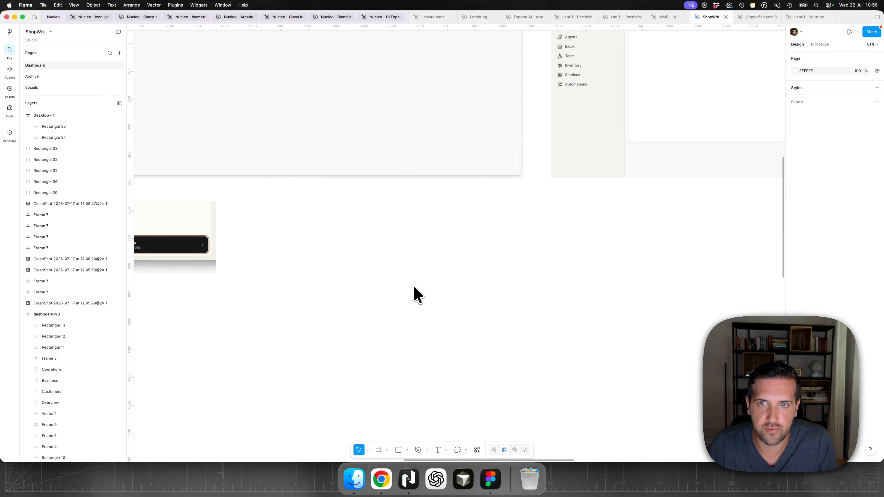
pyautogui.scroll(9, 415, 288)
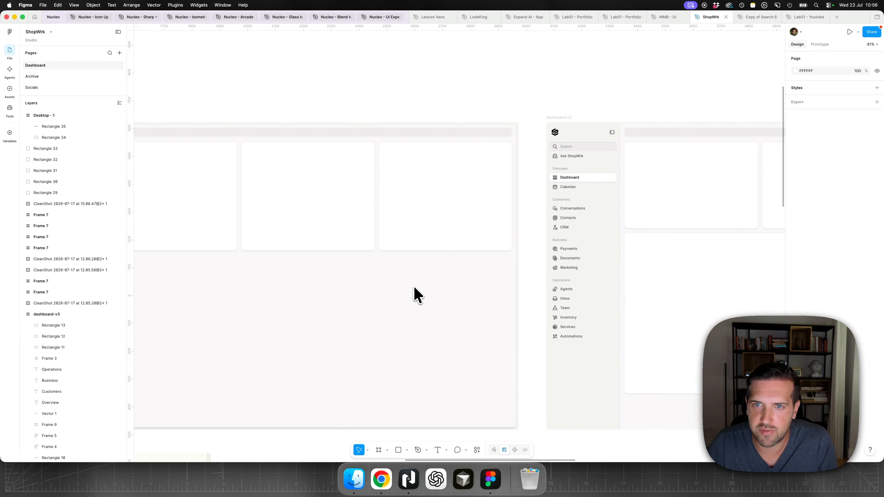
pyautogui.hscroll(1, 414, 288)
pyautogui.scroll(4, 581, 251)
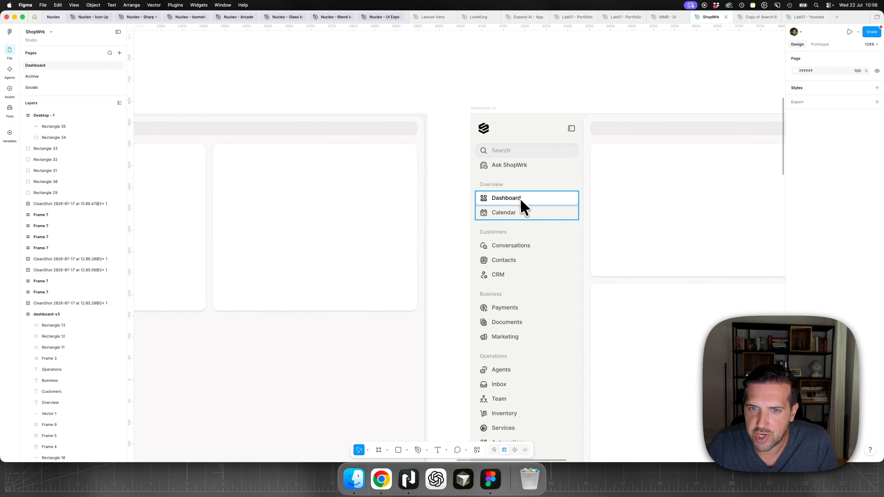
pyautogui.hscroll(2, 467, 257)
pyautogui.scroll(-4, 467, 258)
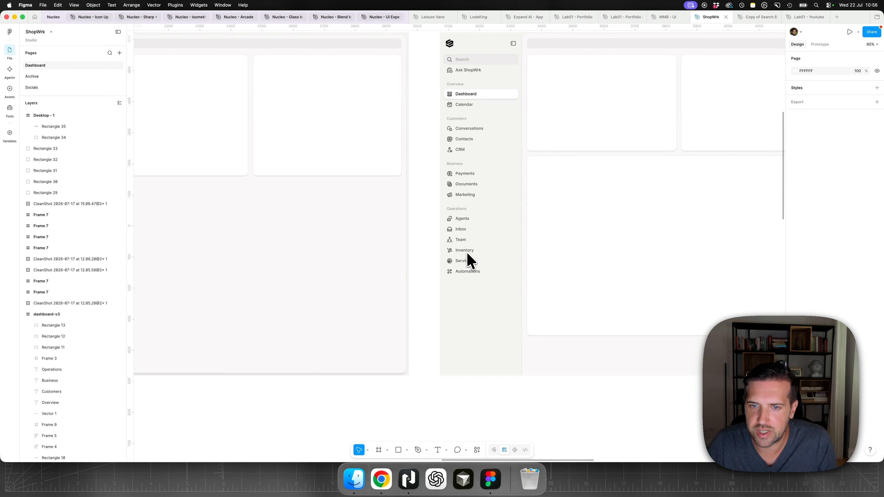
pyautogui.scroll(-10, 468, 260)
pyautogui.scroll(-6, 468, 260)
pyautogui.hscroll(4, 523, 244)
pyautogui.scroll(5, 554, 228)
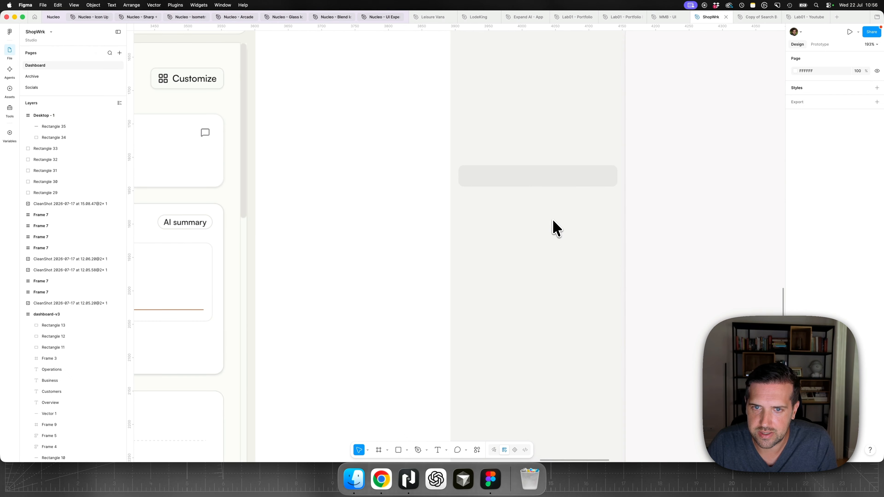
# - Search the Nucleo icons in Chrome for "grid" and copy the grid-layout-7 icon as SVG
pyautogui.click(381, 479)
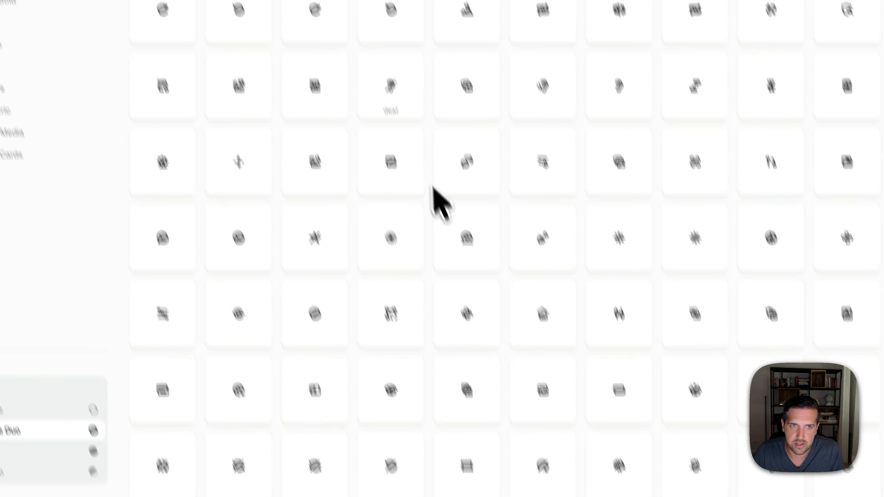
pyautogui.click(475, 94)
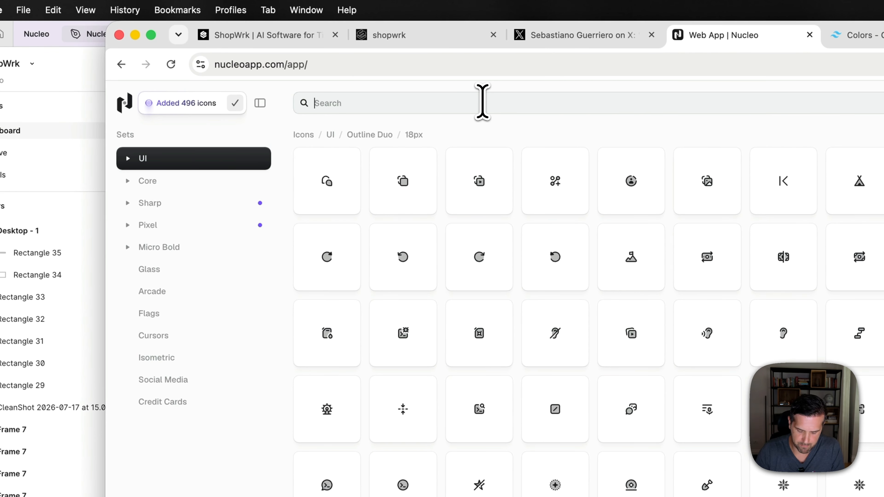
pyautogui.write('grid')
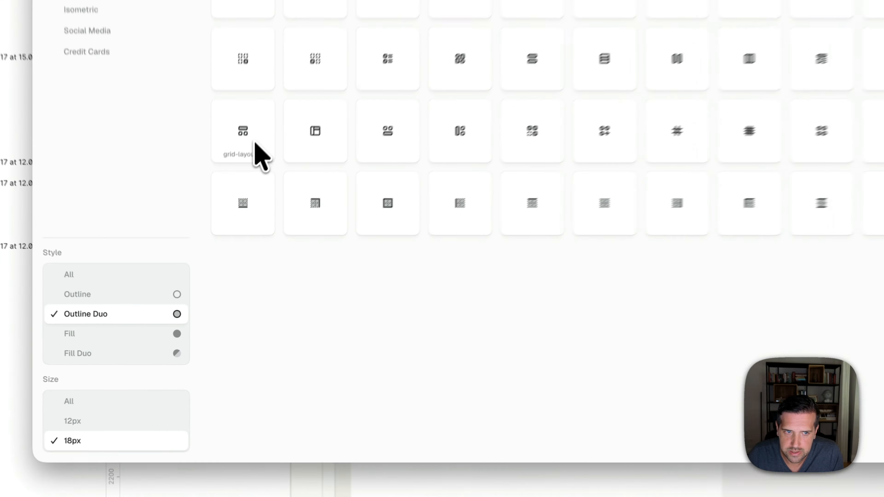
pyautogui.click(205, 249)
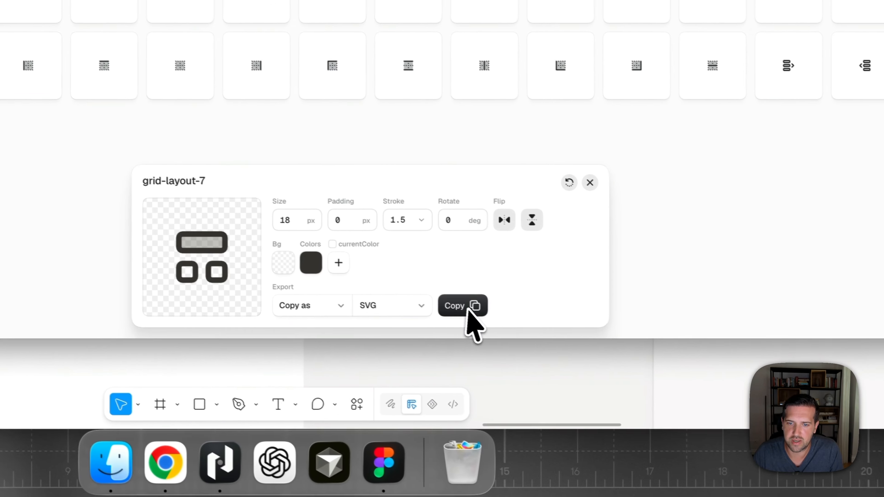
pyautogui.click(468, 309)
# - Paste the copied icon into the Figma design and place it inside the left end of the sidebar rectangle
pyautogui.click(705, 386)
pyautogui.click(401, 142)
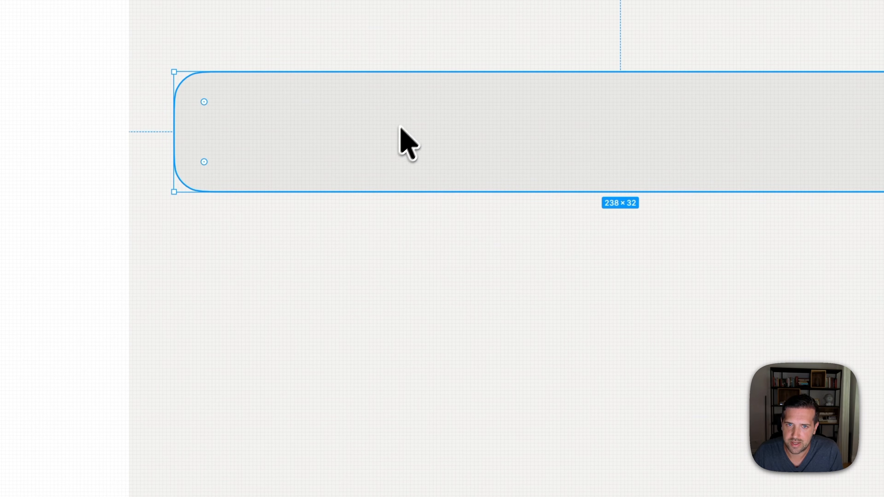
pyautogui.hotkey('ctrl', 'v')
pyautogui.moveTo(560, 256); pyautogui.dragTo(249, 134)
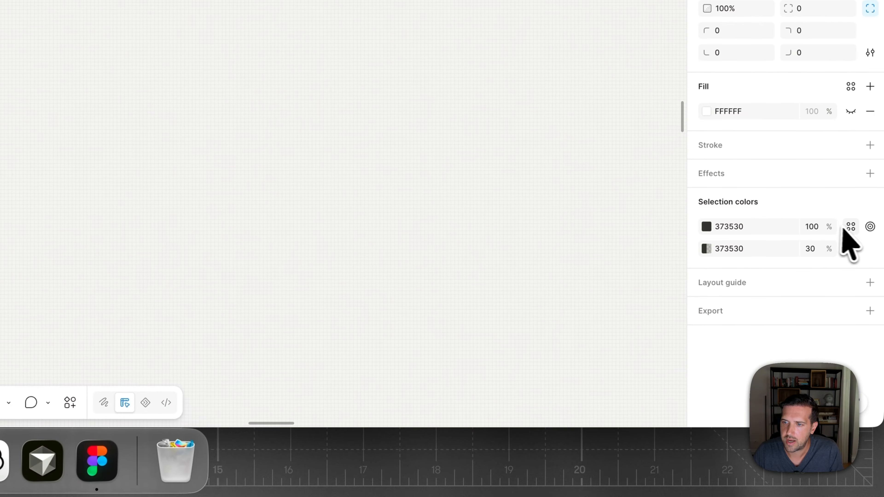
# - Set the icon's solid colour to the contrast-medium variable and choose a library variable for its translucent colour
pyautogui.click(851, 228)
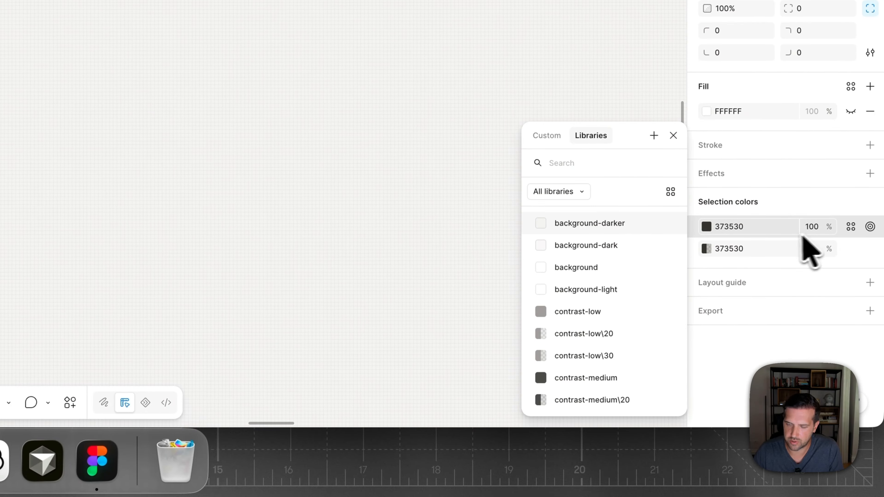
pyautogui.write('med')
pyautogui.press('Return')
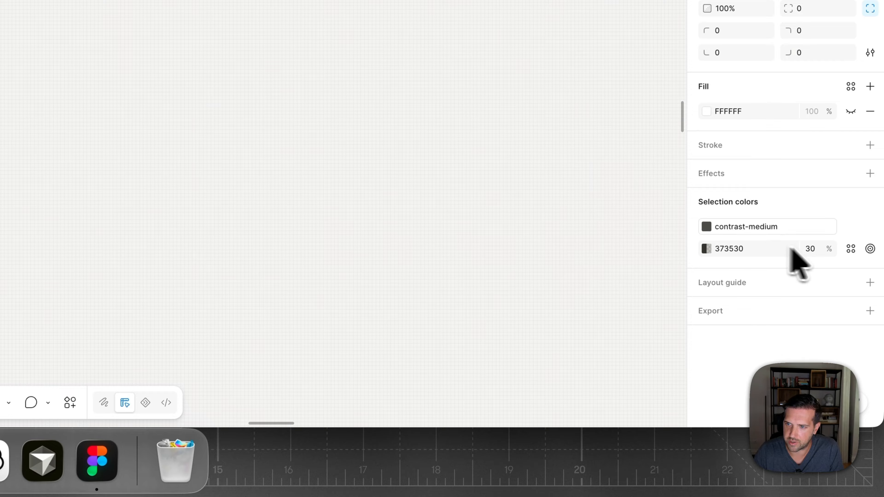
pyautogui.click(851, 248)
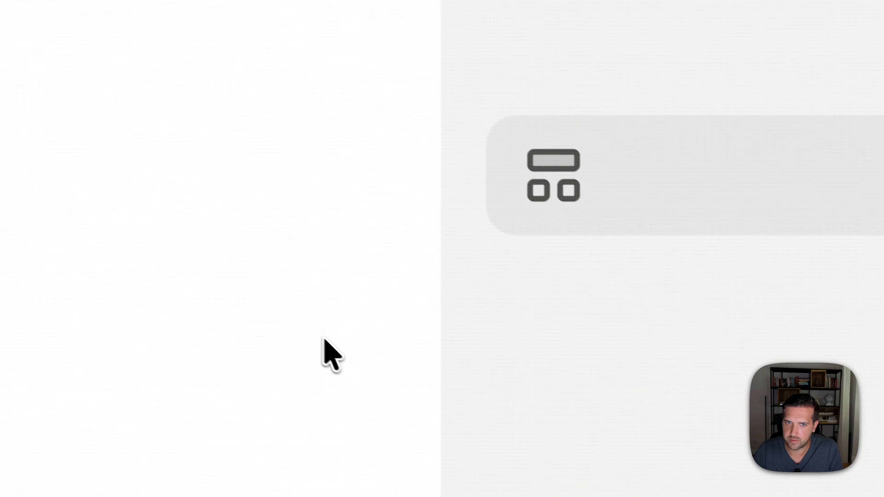
pyautogui.click(554, 173)
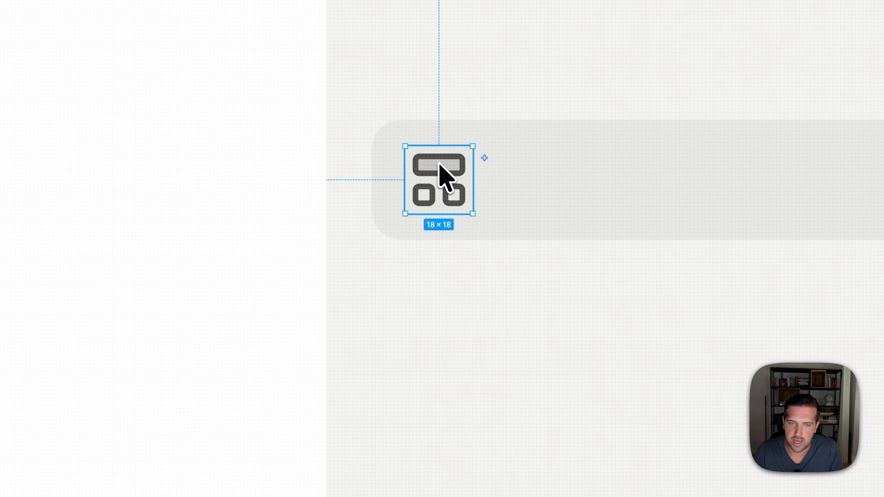
# - Check the icon's spacing within the sidebar rectangle and nudge the icon to X 24
pyautogui.press('alt')
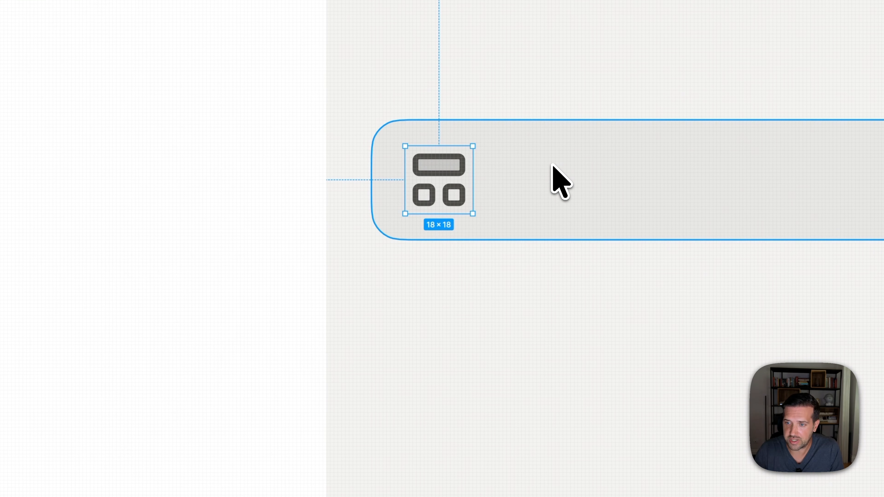
pyautogui.press('alt')
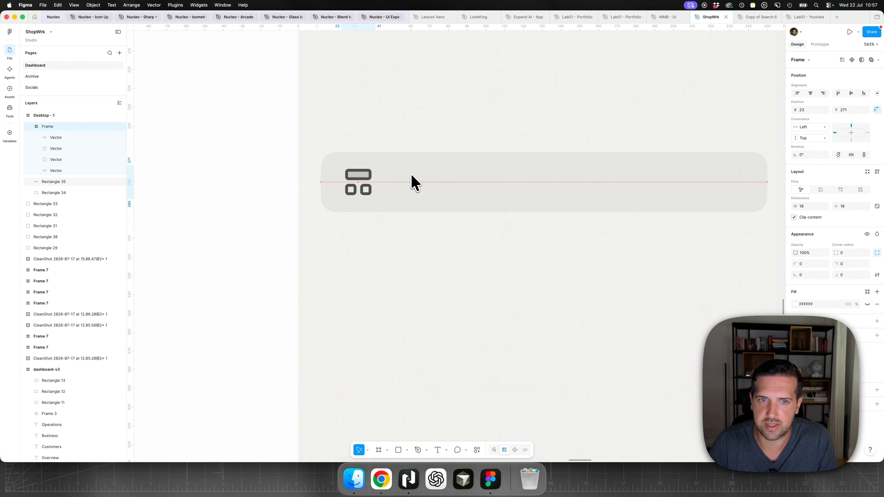
pyautogui.press('Right')
# - Add a "Dashboard" text label beside the icon and move it up into the sidebar rectangle
pyautogui.press('super+0')
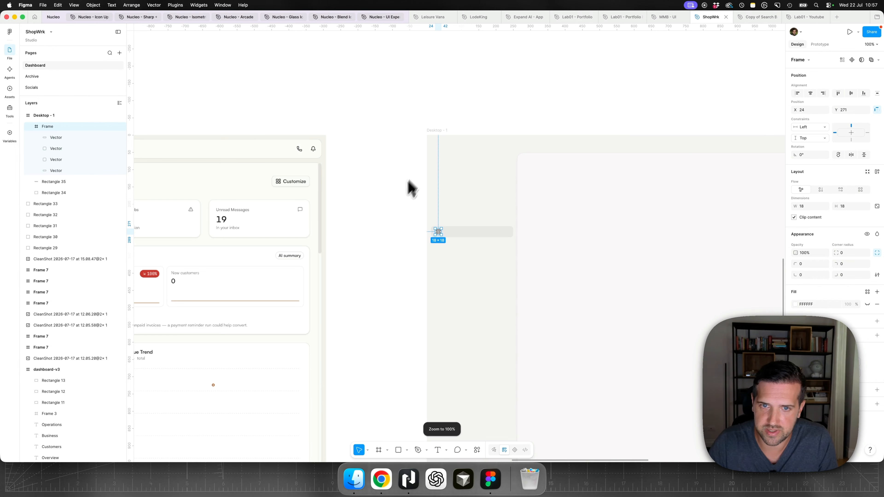
pyautogui.scroll(-4, 408, 180)
pyautogui.click(408, 180)
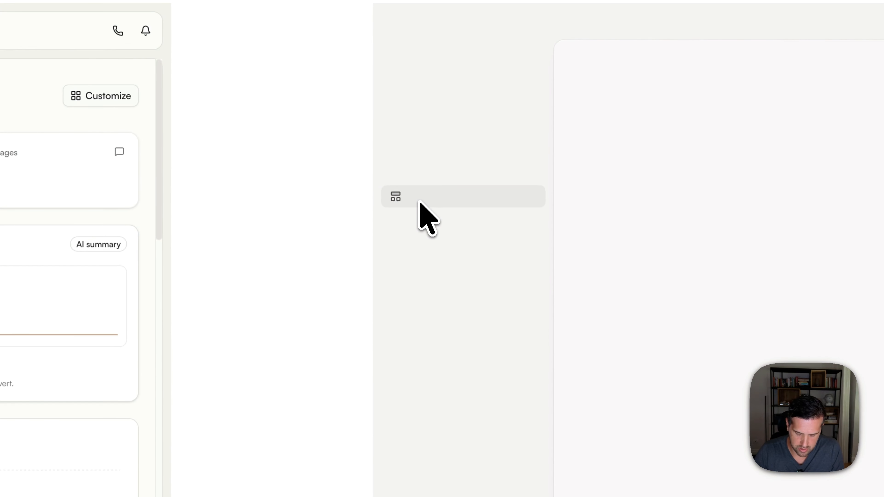
pyautogui.write('d')
pyautogui.press('Escape')
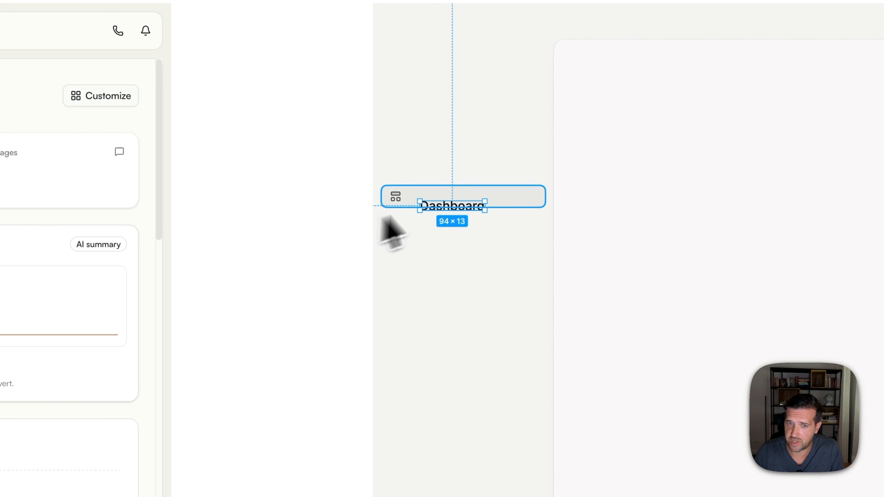
pyautogui.moveTo(450, 205); pyautogui.dragTo(448, 197)
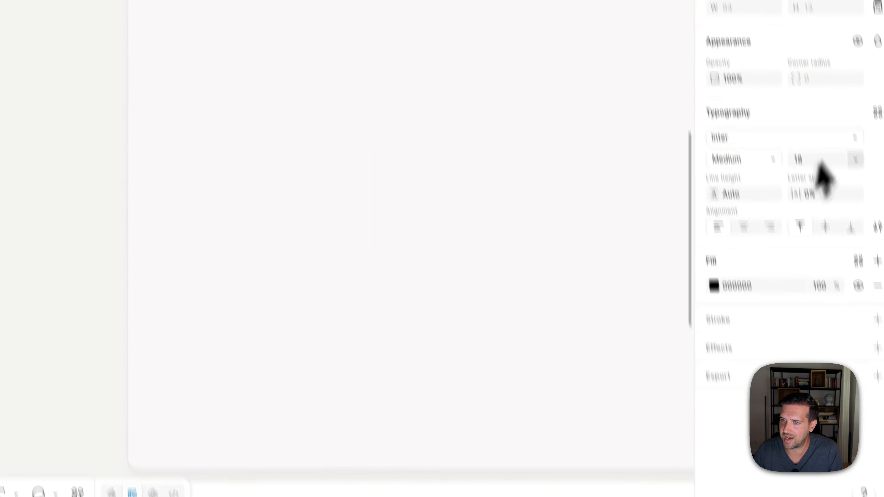
# - Apply the text-base variable (13) to the Dashboard label's font size
pyautogui.click(848, 104)
pyautogui.press('Escape')
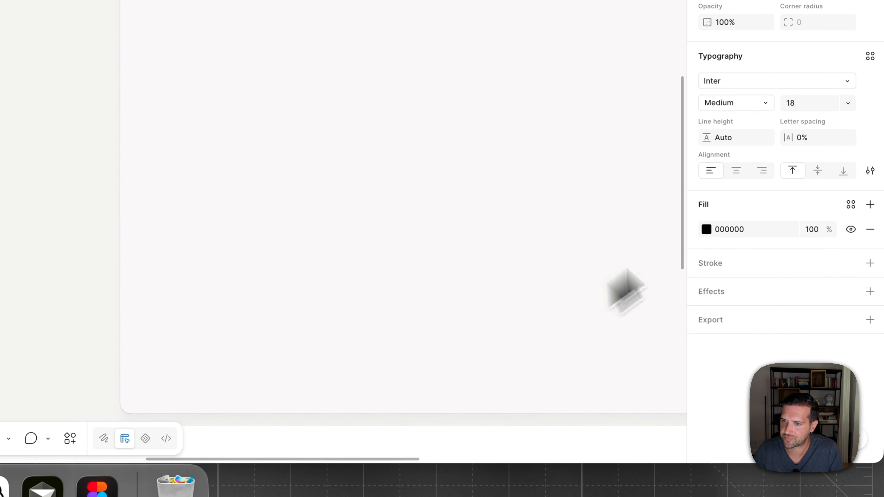
pyautogui.click(848, 104)
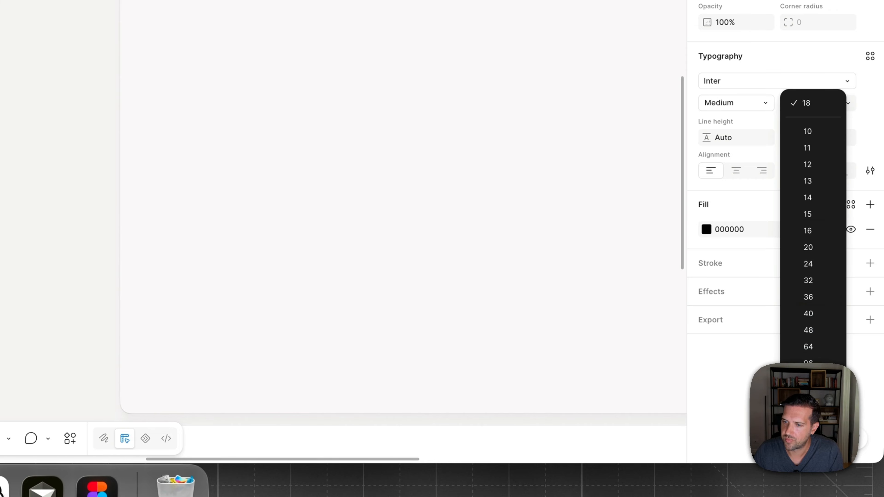
pyautogui.click(813, 408)
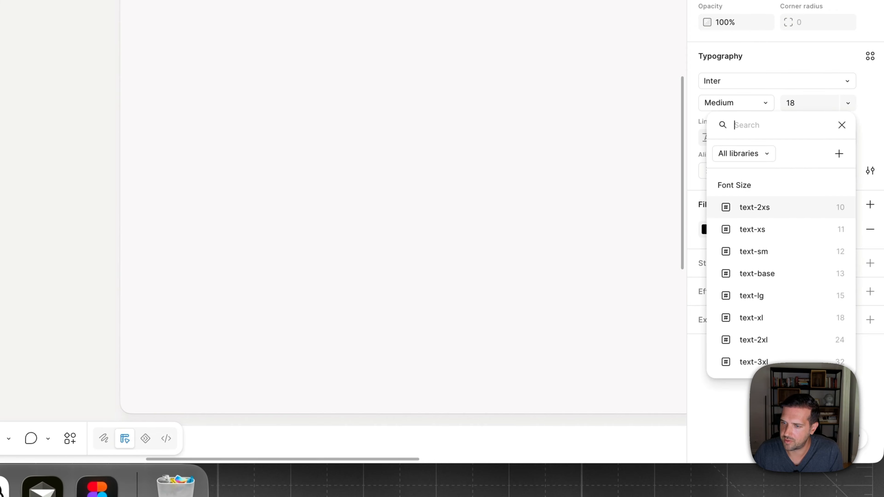
pyautogui.click(790, 274)
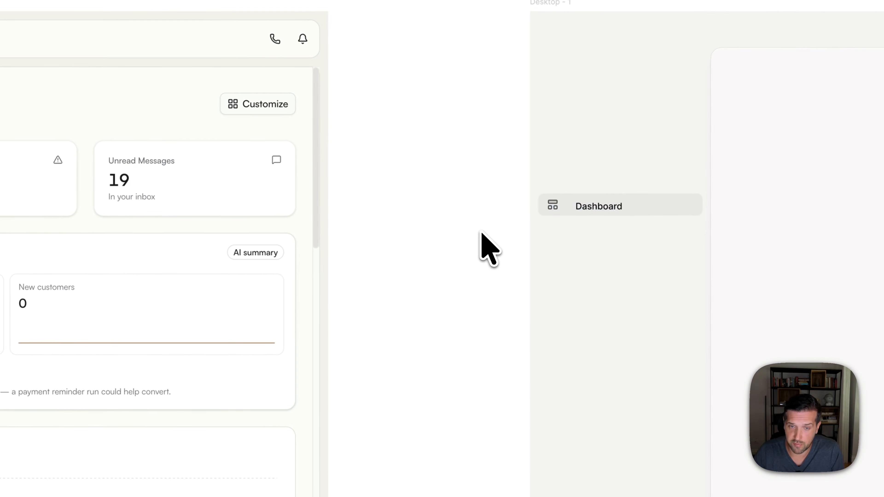
# - Move the Dashboard label closer to the icon, centre it vertically in the sidebar rectangle and clear the selection
pyautogui.scroll(5, 576, 216)
pyautogui.moveTo(603, 189); pyautogui.dragTo(597, 187)
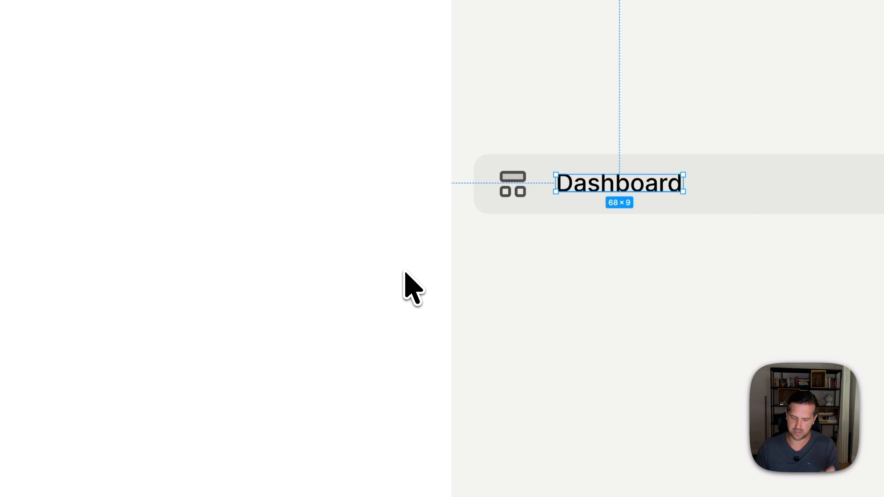
pyautogui.hotkey('shift', '0')
pyautogui.click(405, 272)
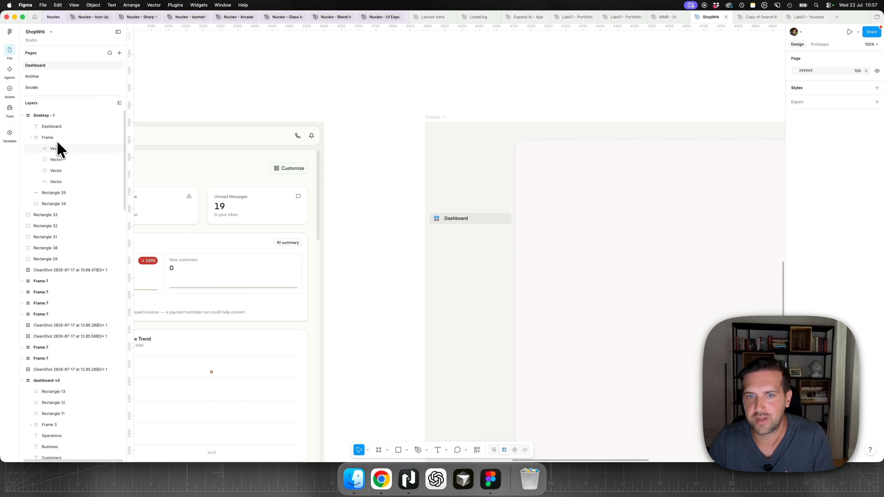
# - Clear the label selection and open the Typography variable collection to review its font family and font sizes
pyautogui.click(610, 226)
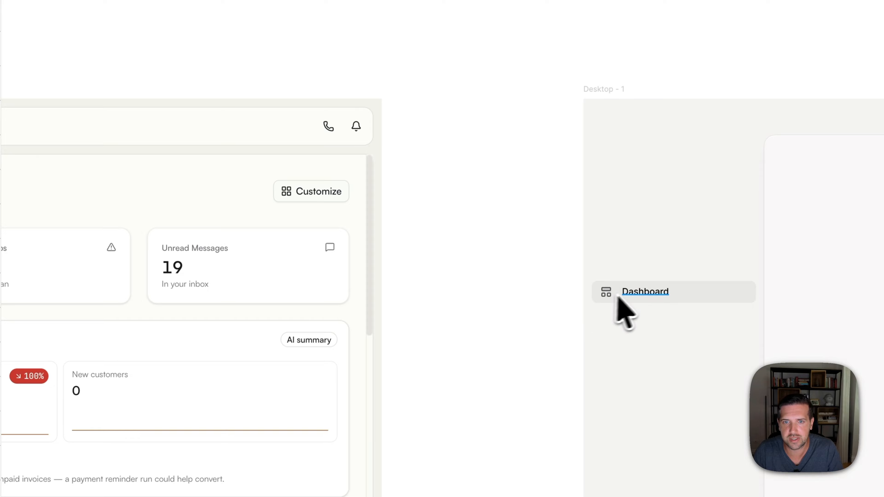
pyautogui.click(384, 253)
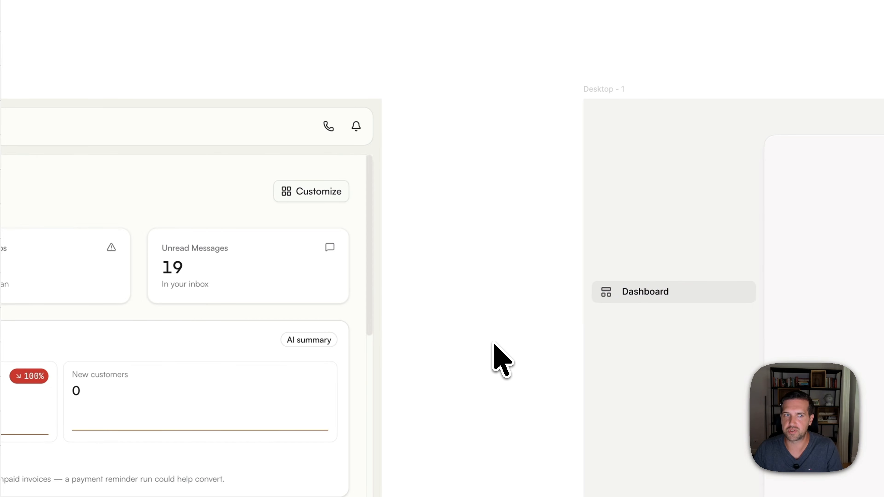
pyautogui.click(21, 261)
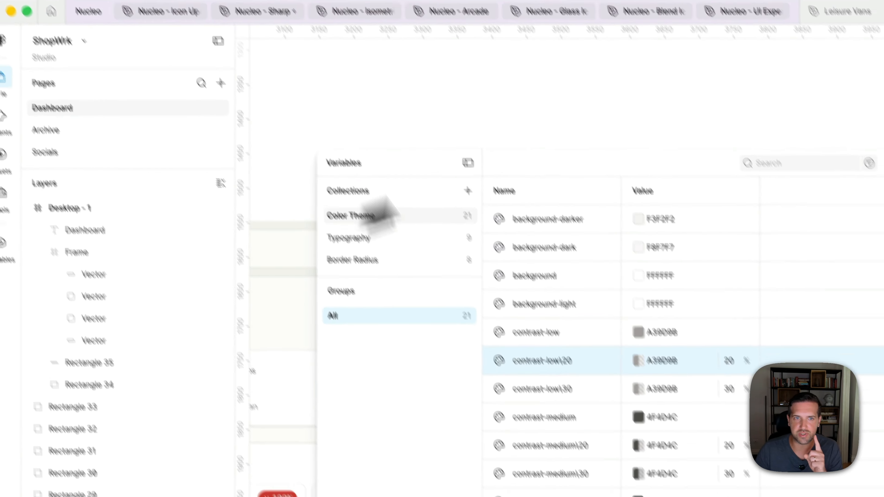
pyautogui.click(362, 238)
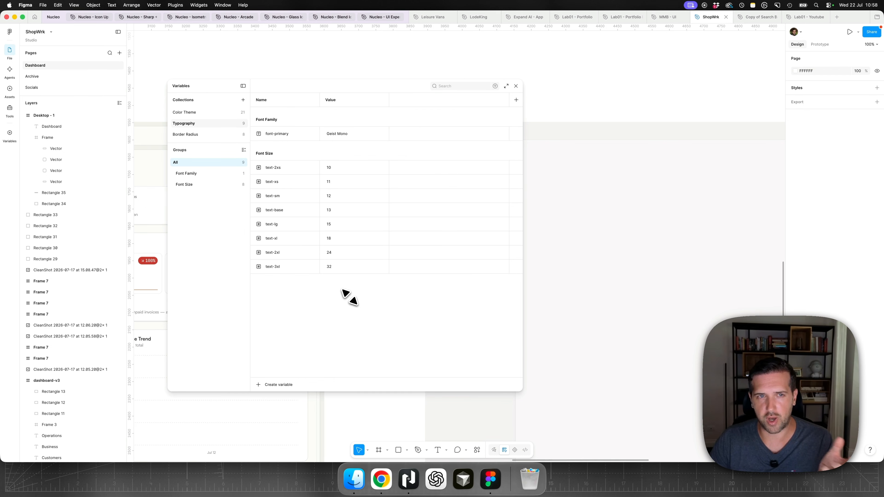
# - Switch to the Typescale site in Chrome and review the available scale ratios for the type scale
pyautogui.click(380, 476)
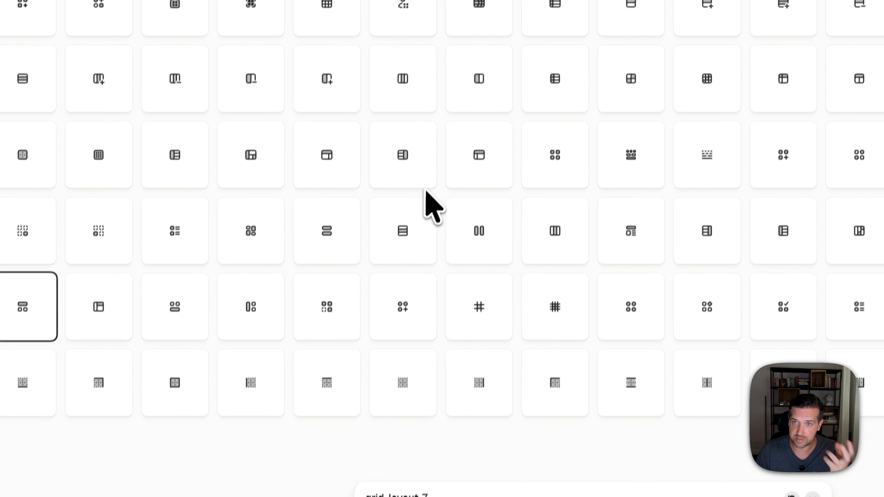
pyautogui.click(632, 36)
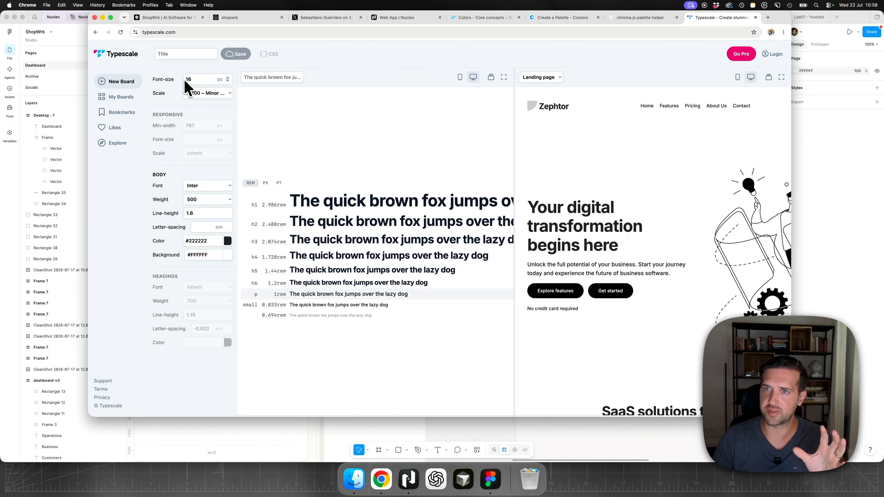
pyautogui.click(204, 93)
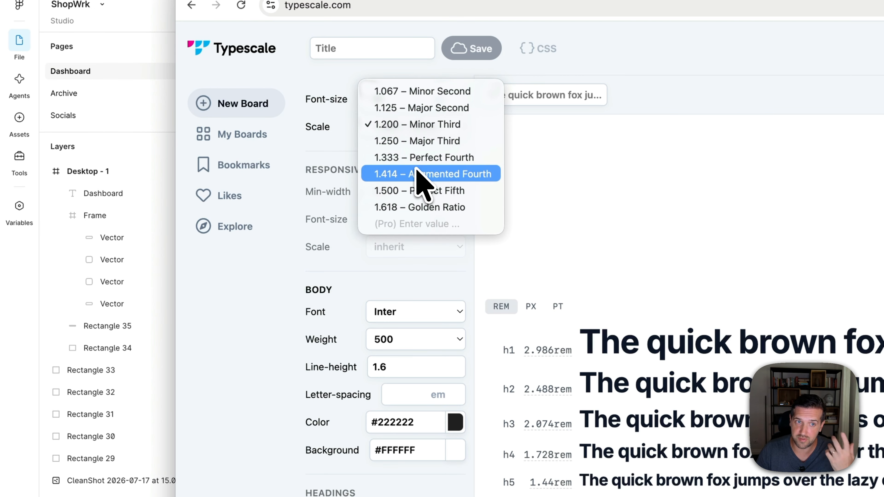
pyautogui.click(199, 361)
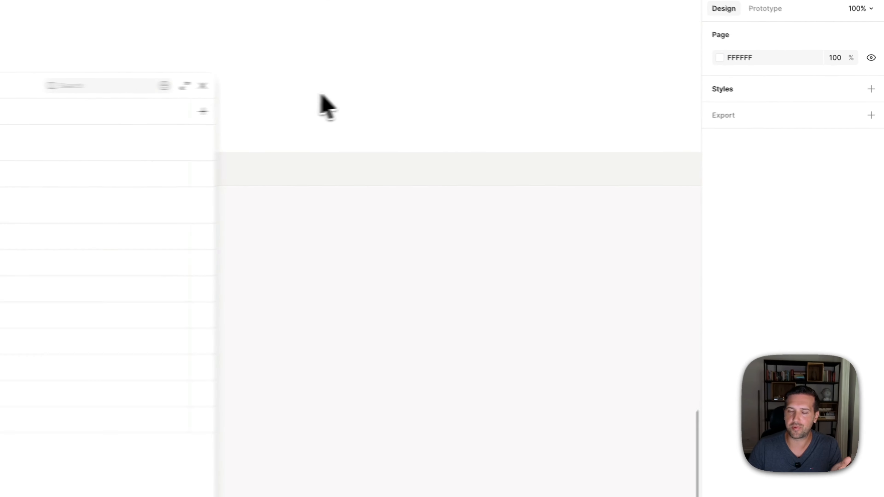
# - Return to Figma, compare the font size variables with the dashboard layouts and close the variables window
pyautogui.hscroll(-15, 310, 139)
pyautogui.hscroll(5, 309, 143)
pyautogui.scroll(-1, 309, 144)
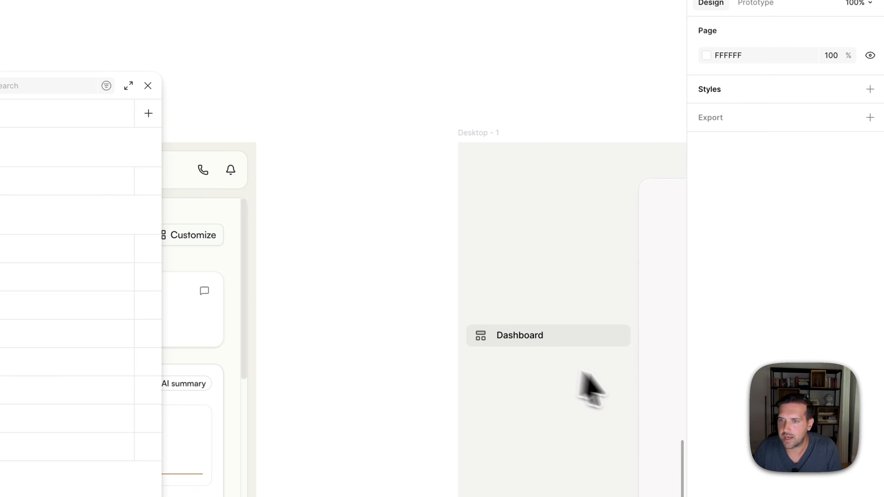
pyautogui.click(611, 337)
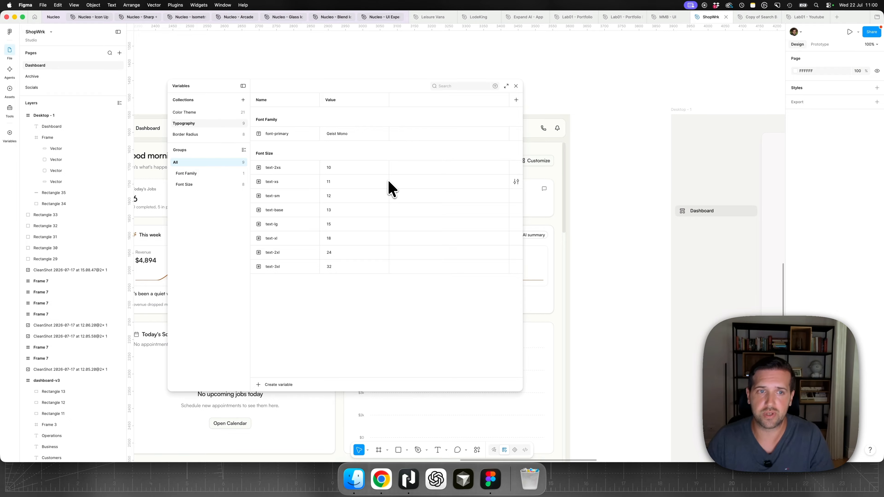
pyautogui.click(516, 86)
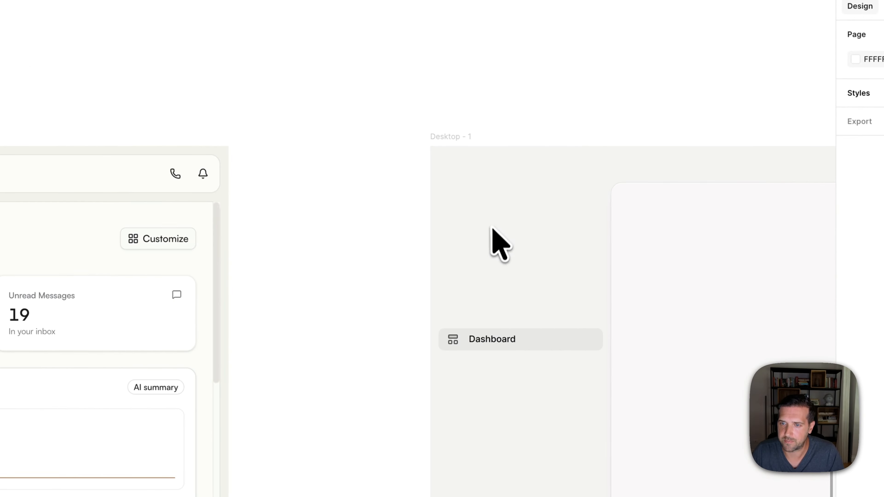
# - Apply the contrast-medium variable to the Dashboard label's fill and clear the selection
pyautogui.doubleClick(499, 340)
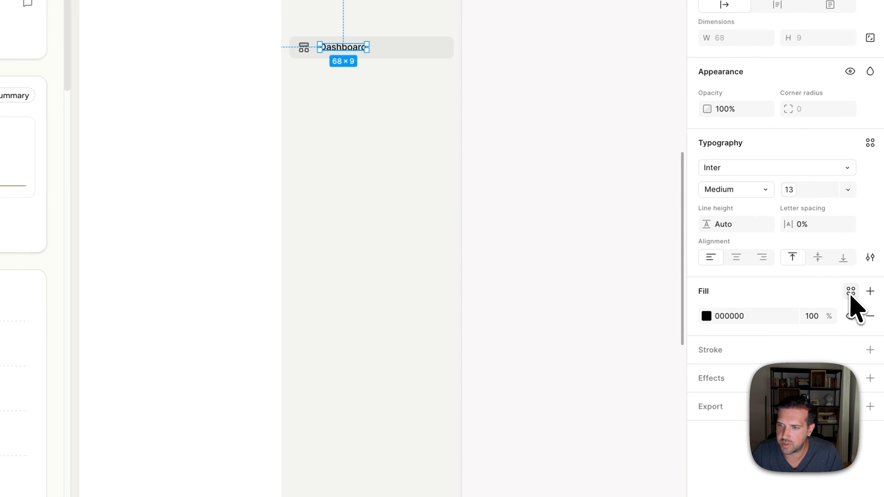
pyautogui.click(851, 291)
pyautogui.write('med')
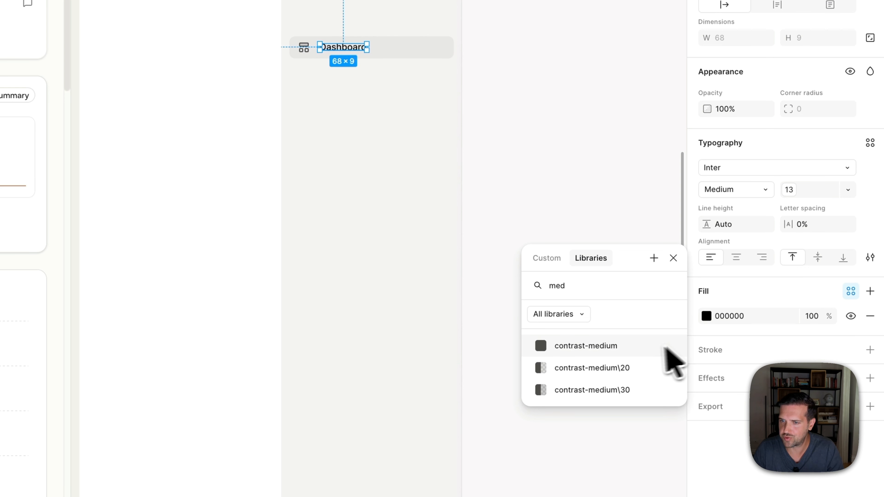
pyautogui.click(665, 346)
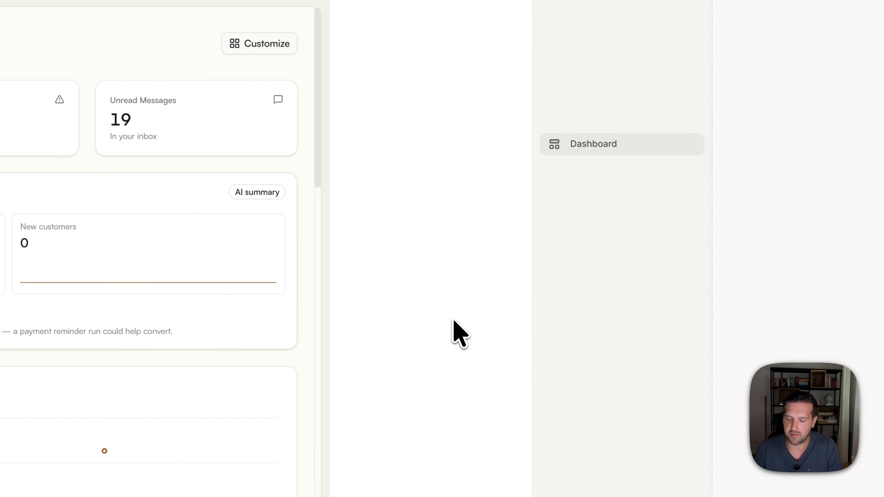
pyautogui.click(592, 147)
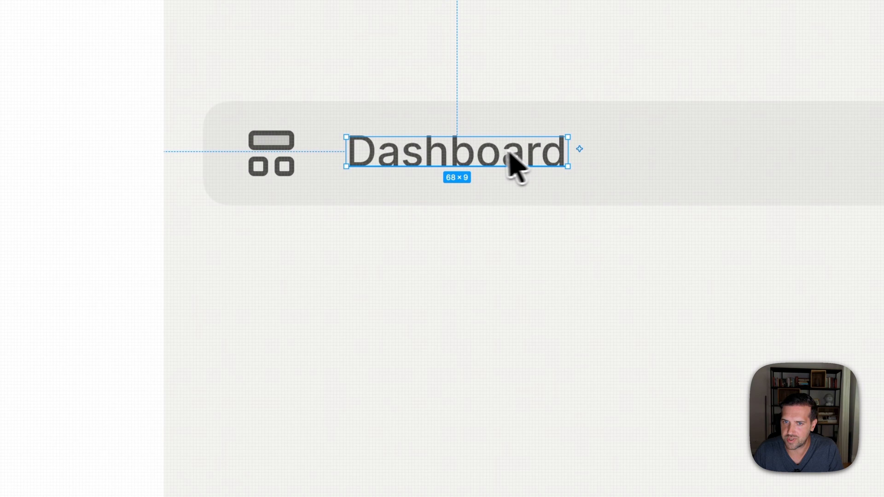
pyautogui.moveTo(488, 149); pyautogui.dragTo(475, 152)
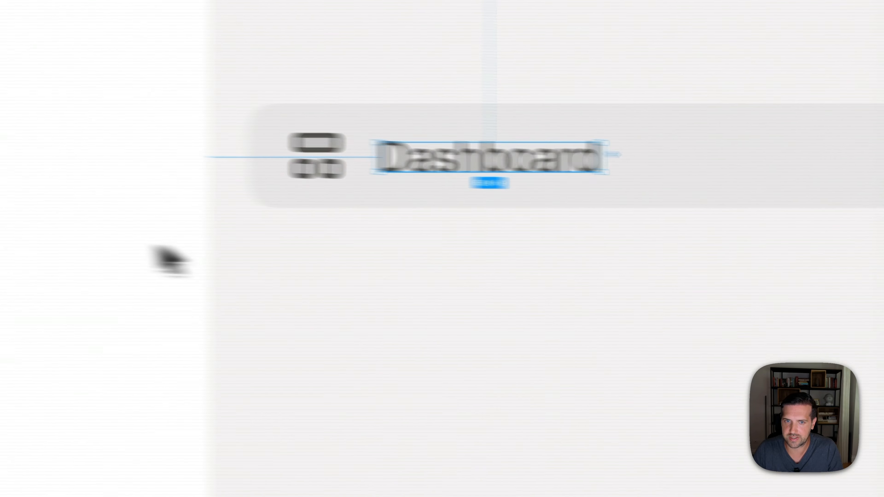
pyautogui.click(137, 240)
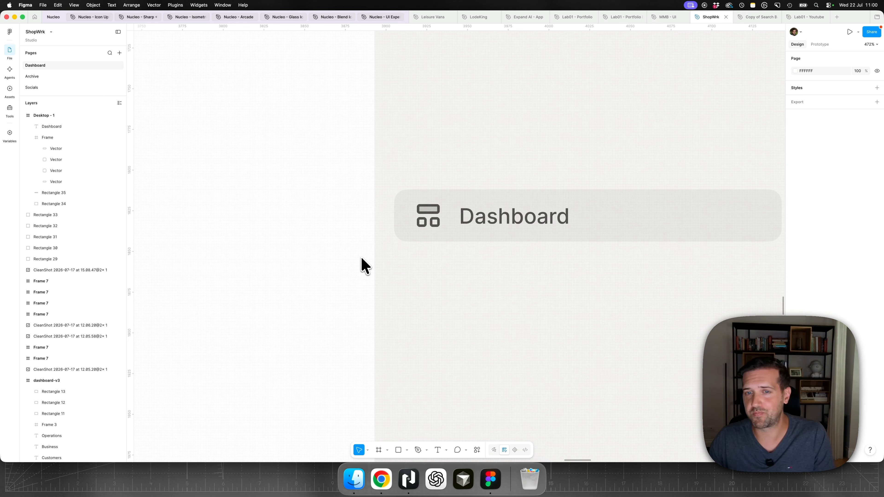
# - Check the Dashboard label's spacing to the icon and clear the selection
pyautogui.scroll(-5, 362, 266)
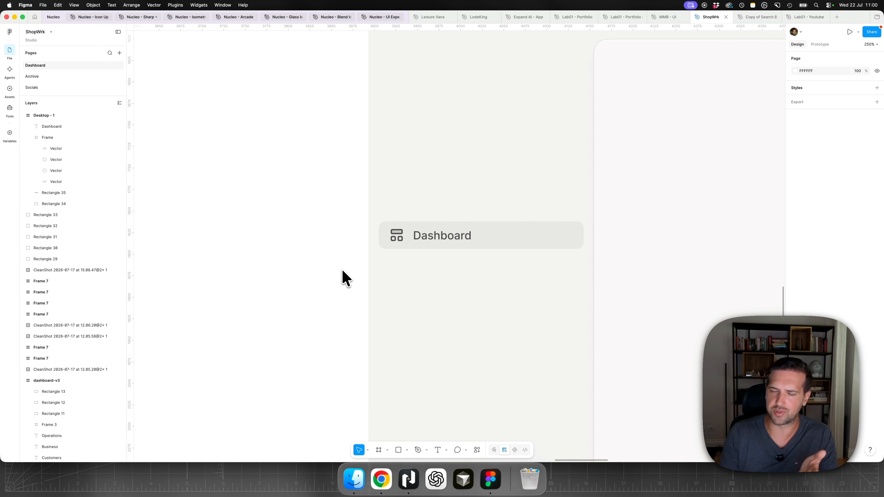
pyautogui.click(432, 239)
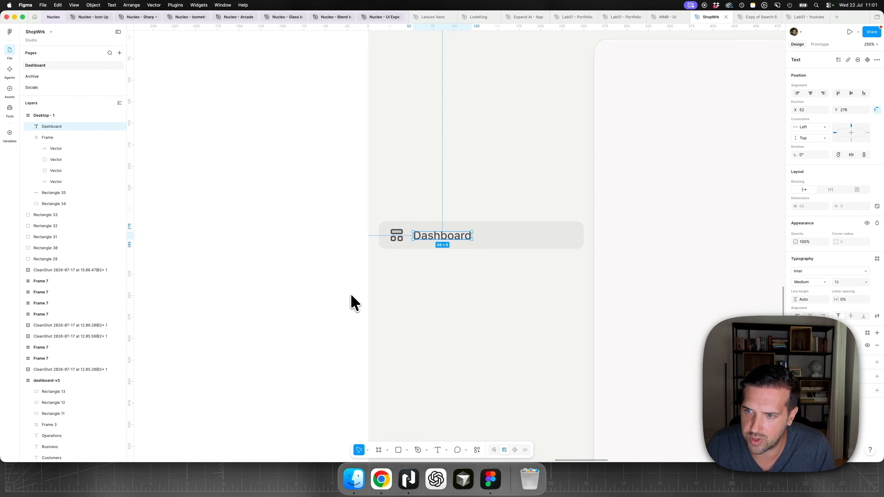
pyautogui.click(351, 295)
pyautogui.click(435, 236)
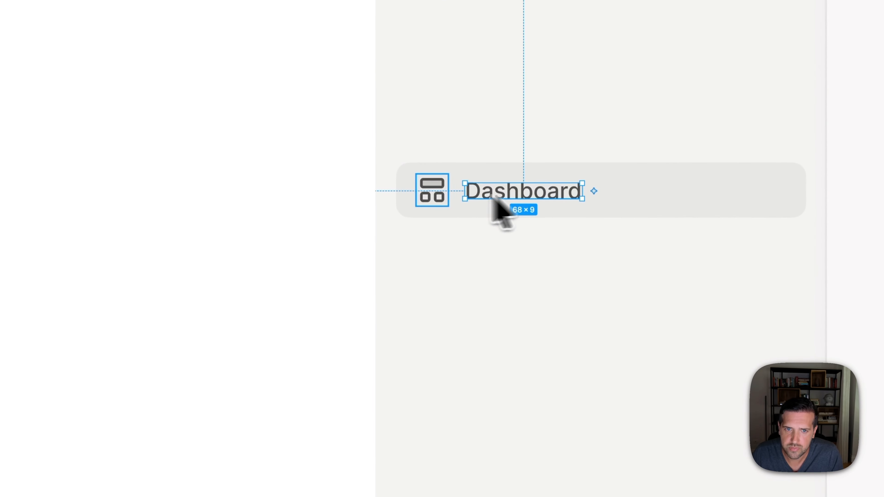
pyautogui.press('alt')
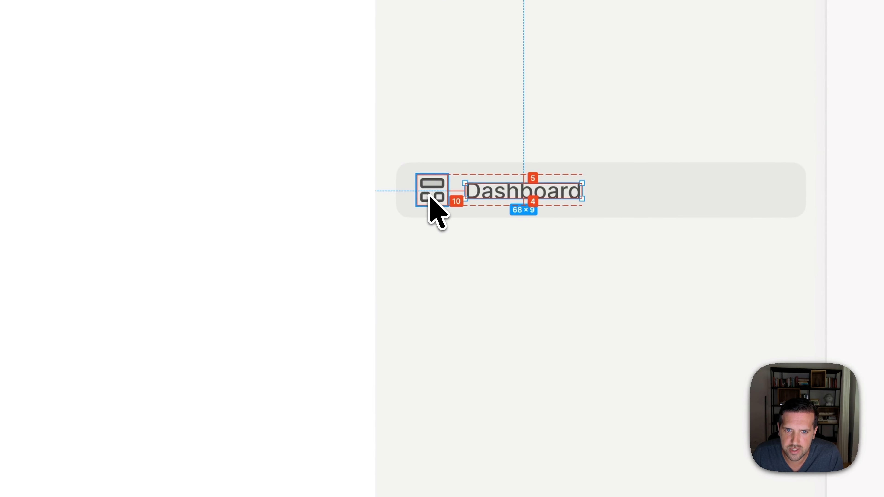
pyautogui.press('alt')
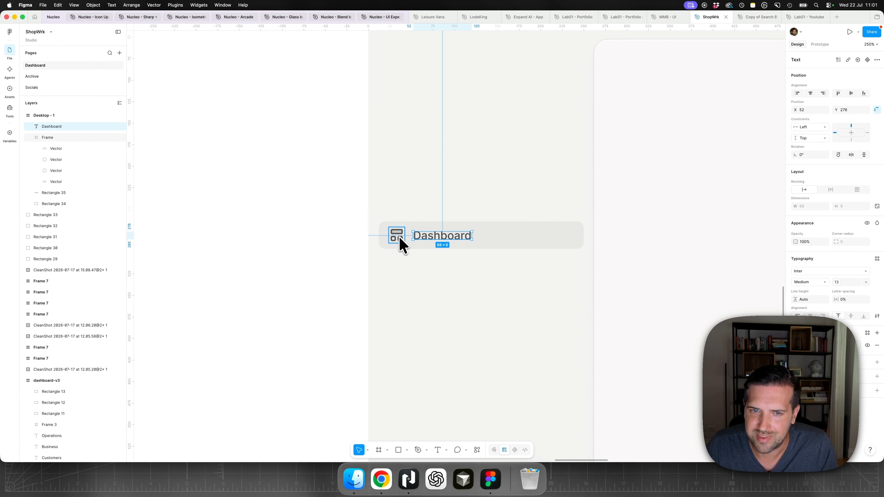
pyautogui.press('alt')
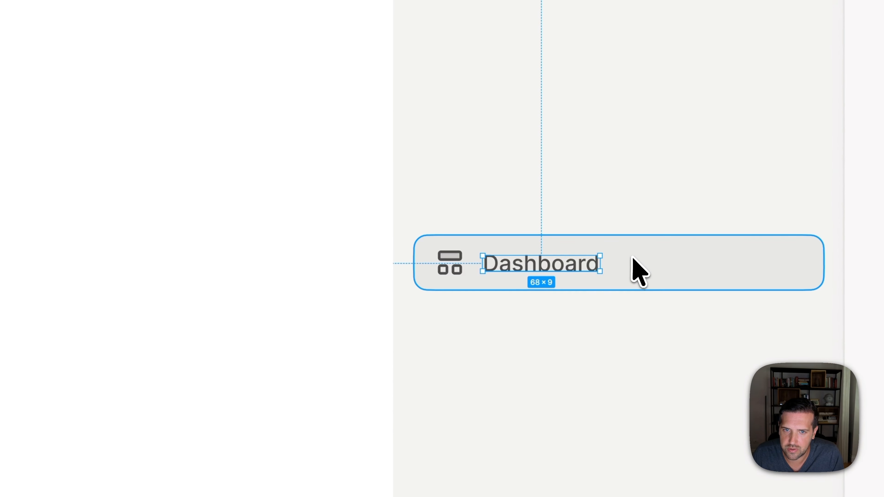
pyautogui.click(628, 271)
pyautogui.click(149, 292)
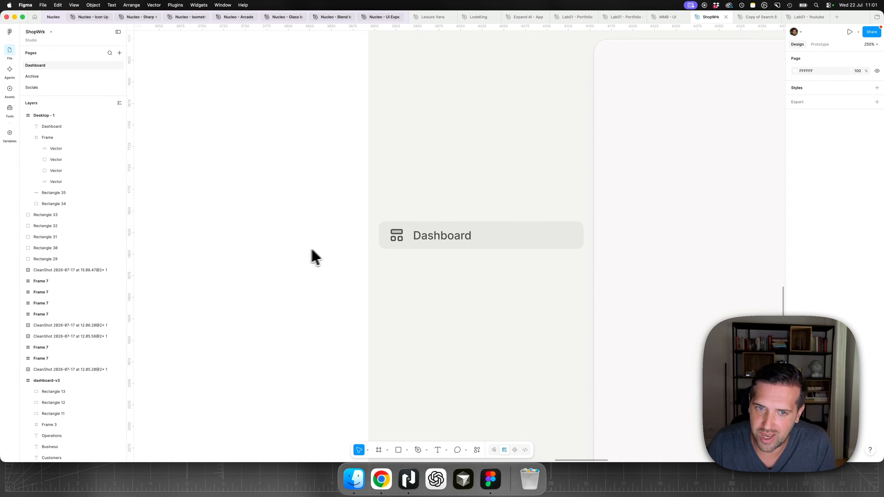
# - Trim the icon's frame to 16 × 16 around its centre without scaling the vectors and check its spacing in the sidebar rectangle
pyautogui.scroll(10, 442, 233)
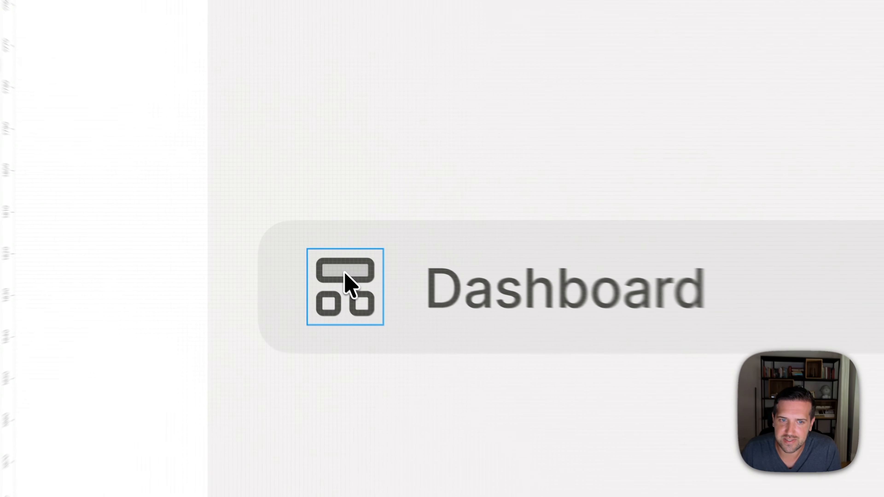
pyautogui.click(345, 274)
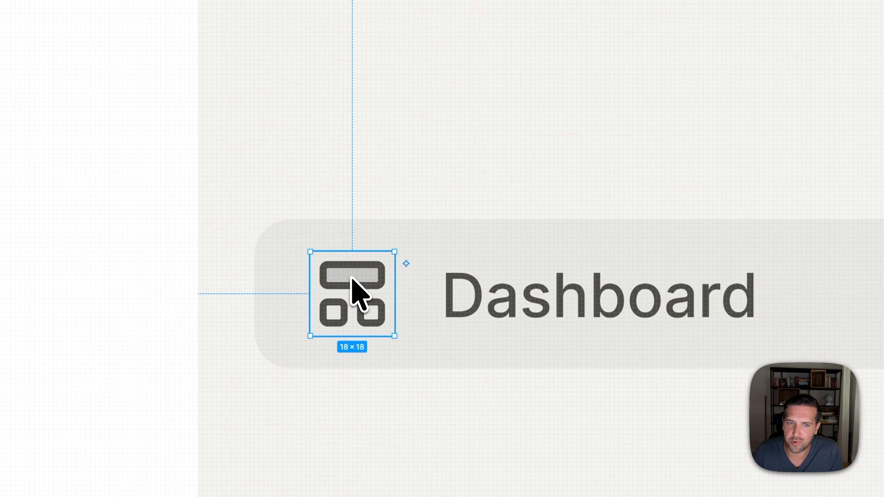
pyautogui.press('alt')
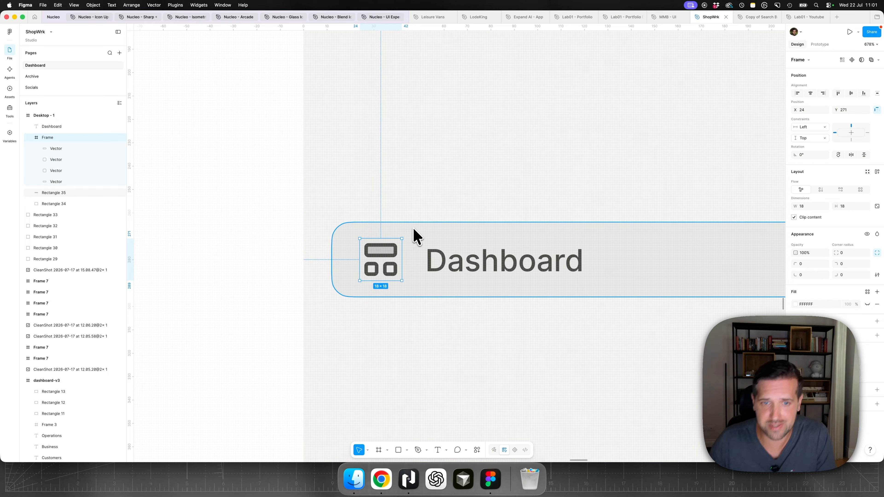
pyautogui.scroll(3, 381, 256)
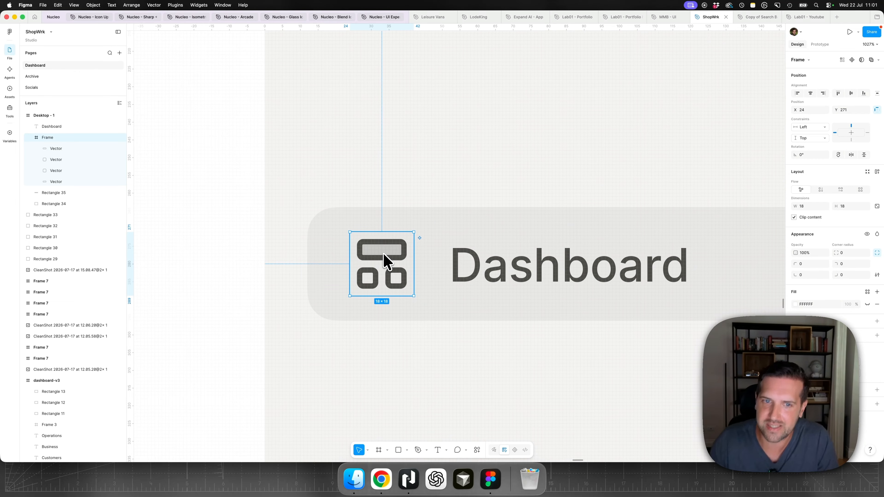
pyautogui.scroll(4, 380, 253)
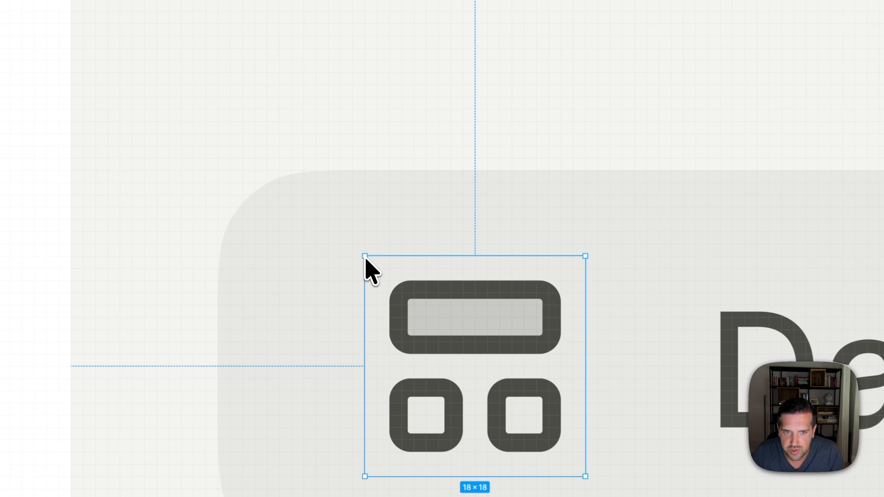
pyautogui.moveTo(366, 257); pyautogui.dragTo(372, 266)
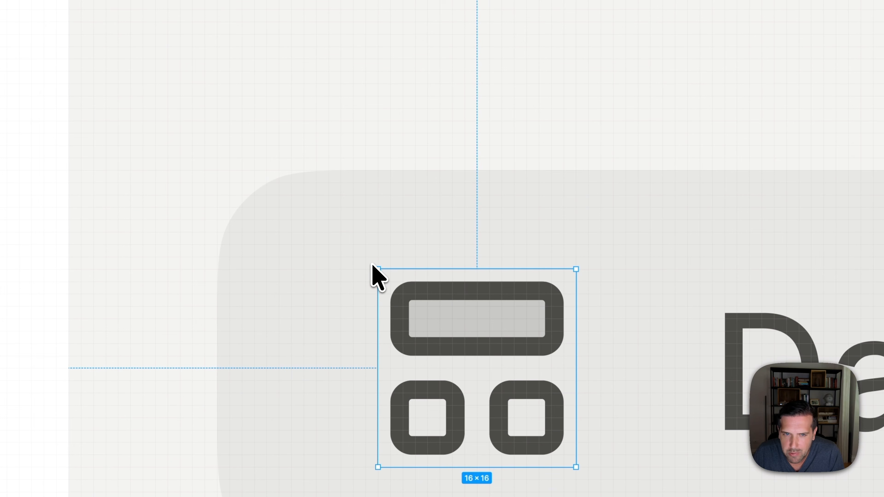
pyautogui.press('alt')
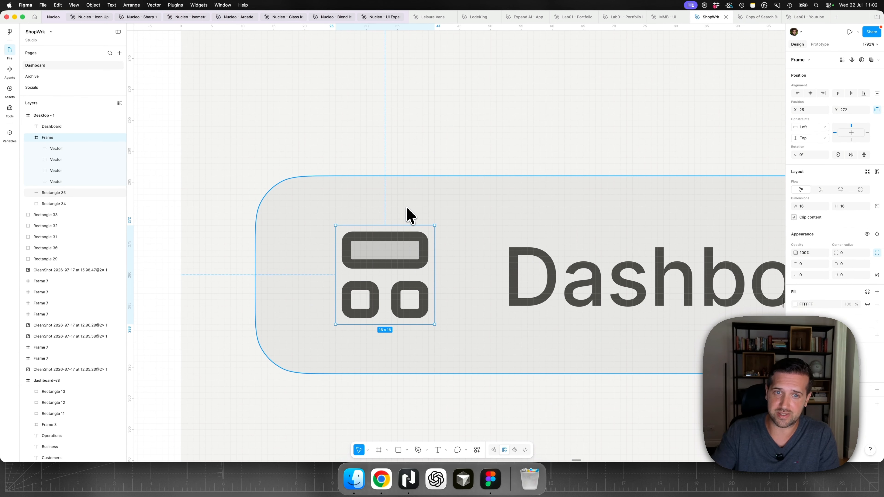
pyautogui.press('Escape')
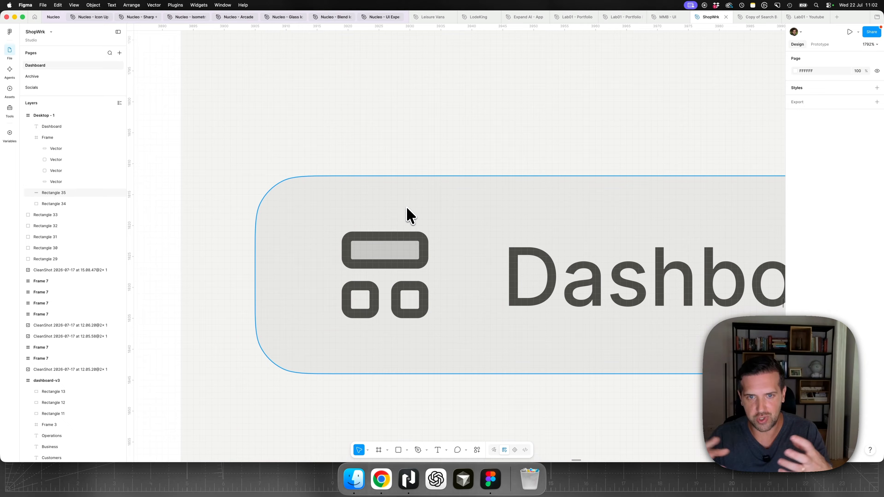
# - Duplicate the sidebar item's rectangle and Dashboard label without the icon, placing the copy directly above the original
pyautogui.scroll(-5, 397, 221)
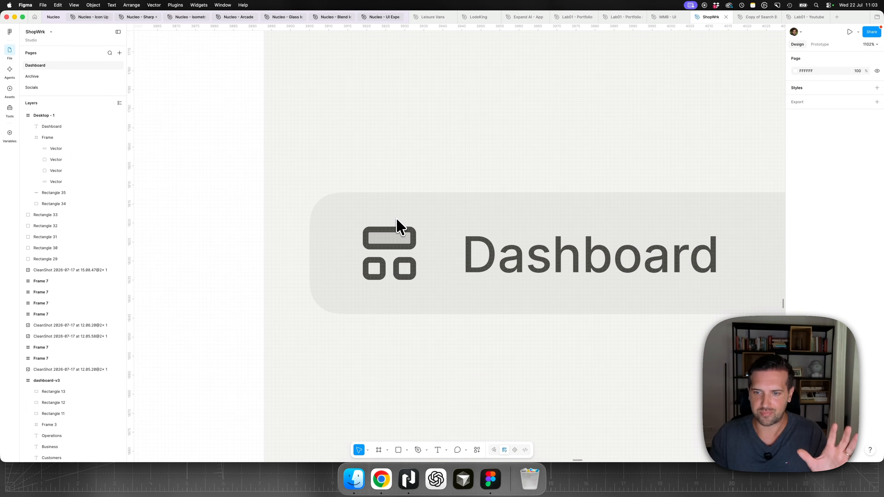
pyautogui.hotkey('shift', '0')
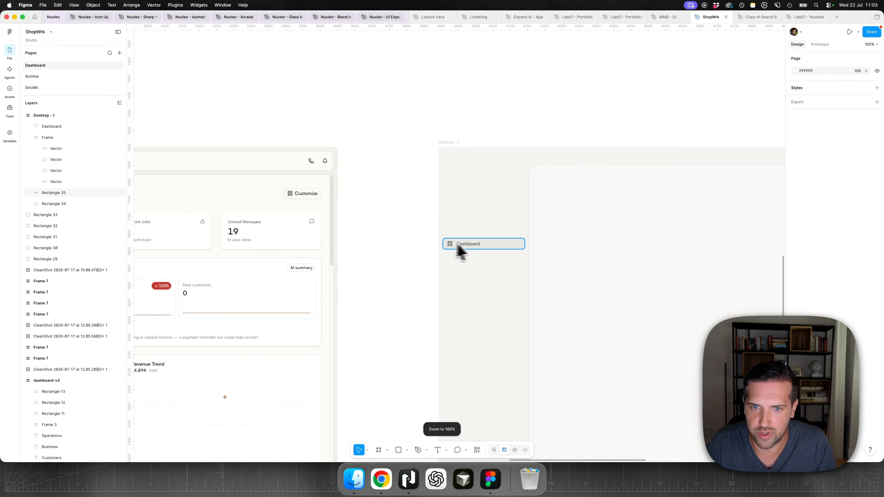
pyautogui.scroll(5, 499, 250)
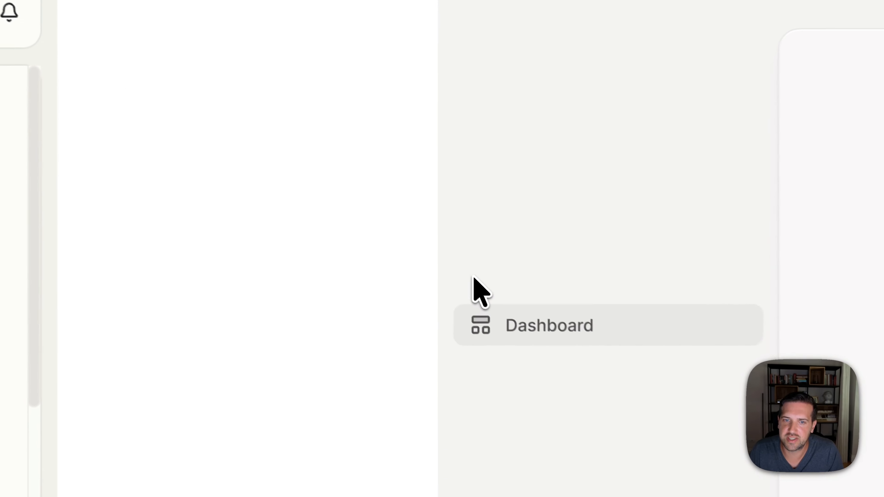
pyautogui.moveTo(401, 220); pyautogui.dragTo(461, 270)
pyautogui.moveTo(601, 383); pyautogui.dragTo(605, 380)
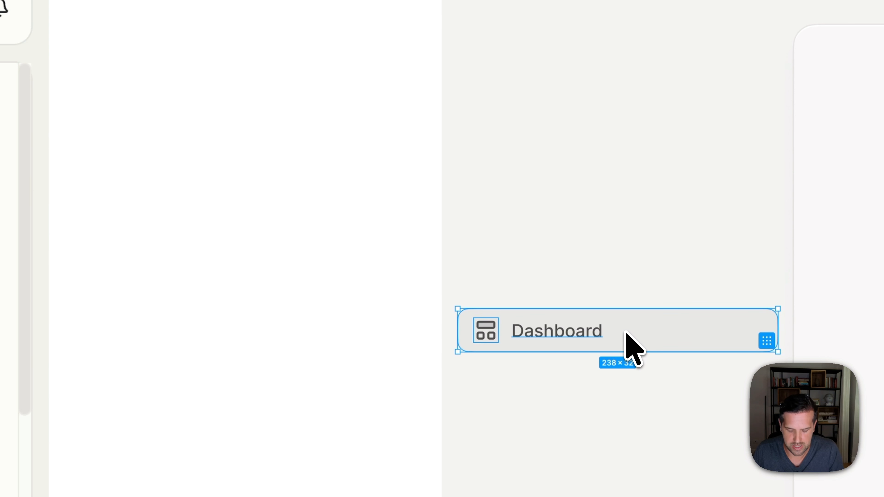
pyautogui.press('Escape')
pyautogui.moveTo(511, 285); pyautogui.dragTo(632, 409)
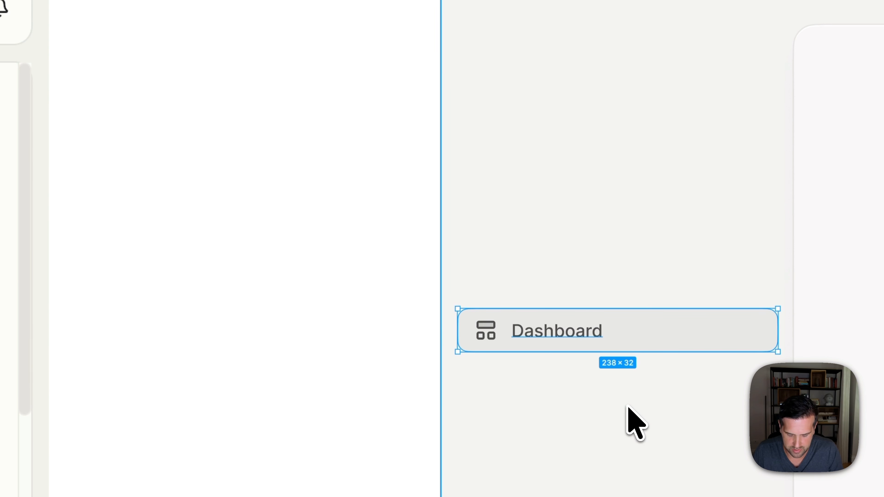
pyautogui.moveTo(630, 335); pyautogui.dragTo(626, 292)
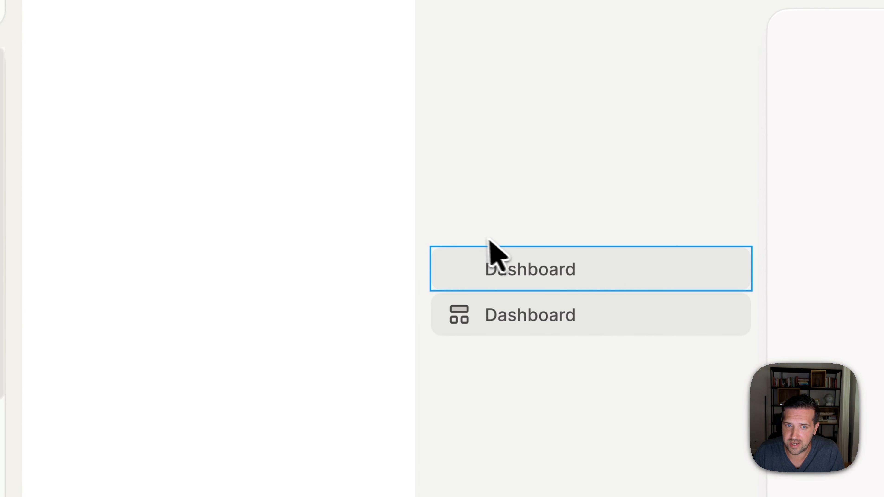
# - Delete the sidebar item copy that lacks an icon and group the original item's icon, label and rectangle
pyautogui.click(541, 278)
pyautogui.press('Delete')
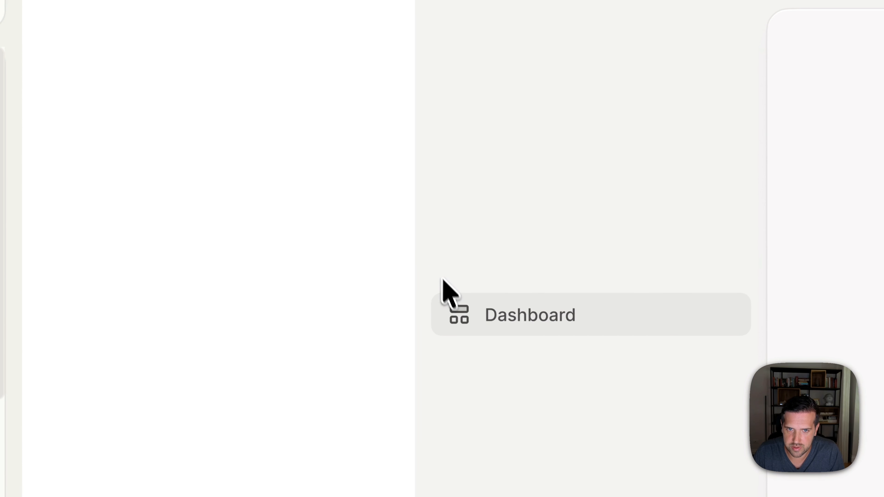
pyautogui.click(455, 313)
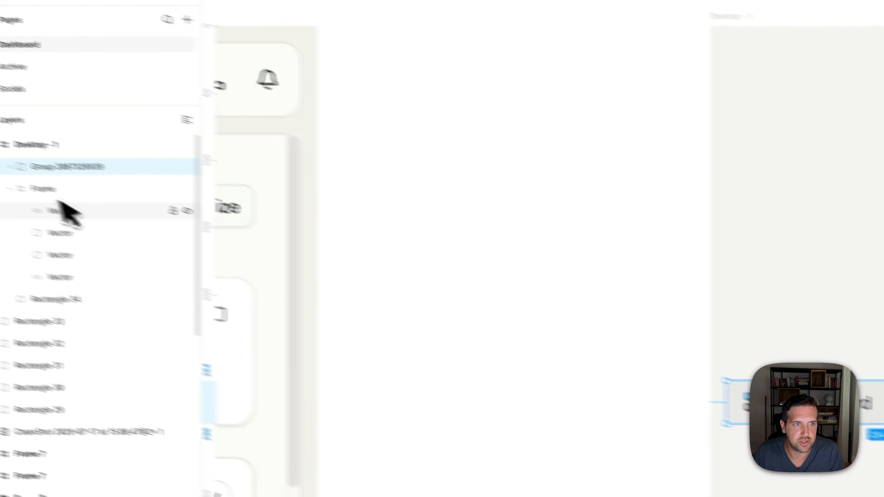
pyautogui.moveTo(97, 205); pyautogui.dragTo(103, 186)
pyautogui.click(592, 244)
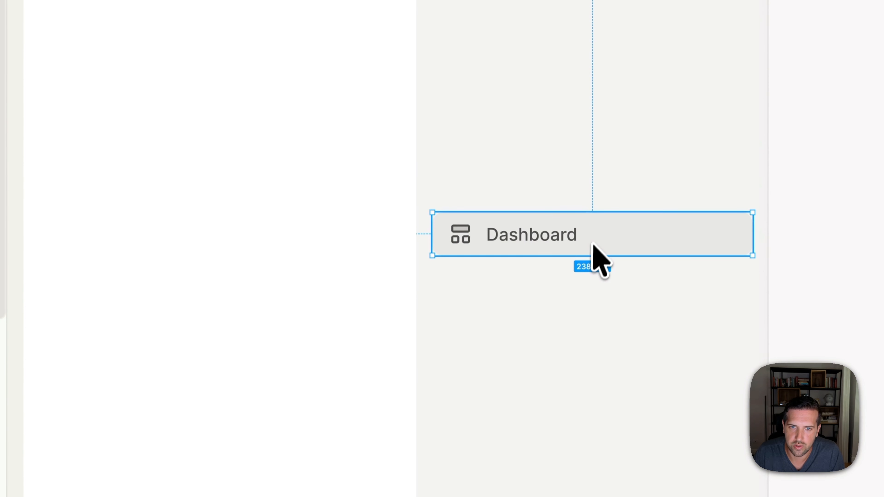
# - Duplicate the grouped Dashboard item directly above the original with a 2 px gap between them
pyautogui.moveTo(592, 244); pyautogui.dragTo(595, 191)
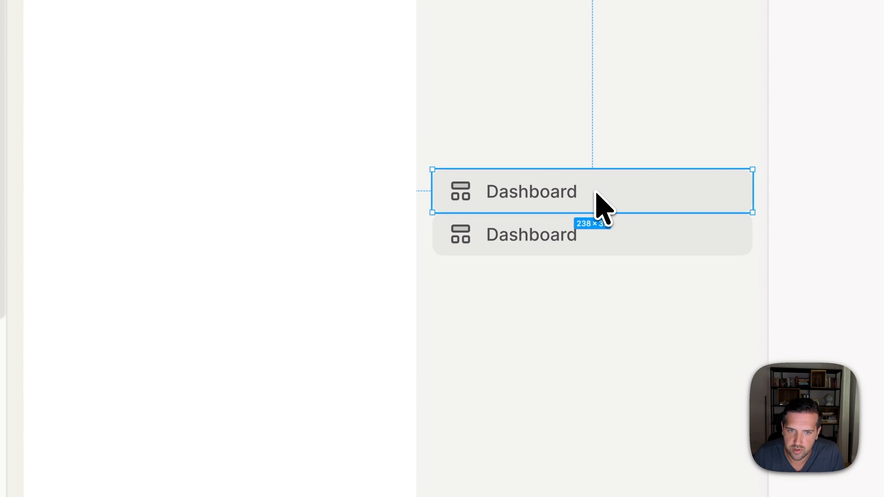
pyautogui.press('Up')
pyautogui.press('Up')
# - Wrap both sidebar items in a vertical auto layout with 2 px spacing and duplicate one to make a third
pyautogui.moveTo(476, 146); pyautogui.dragTo(582, 289)
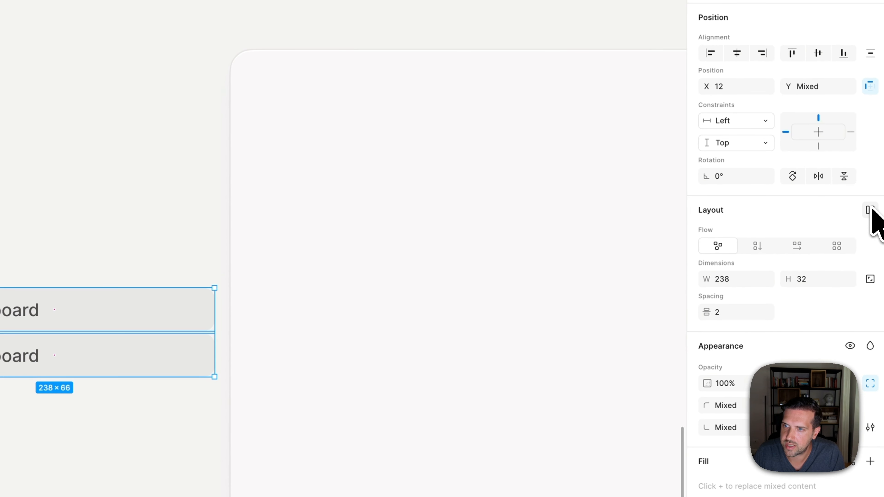
pyautogui.click(872, 211)
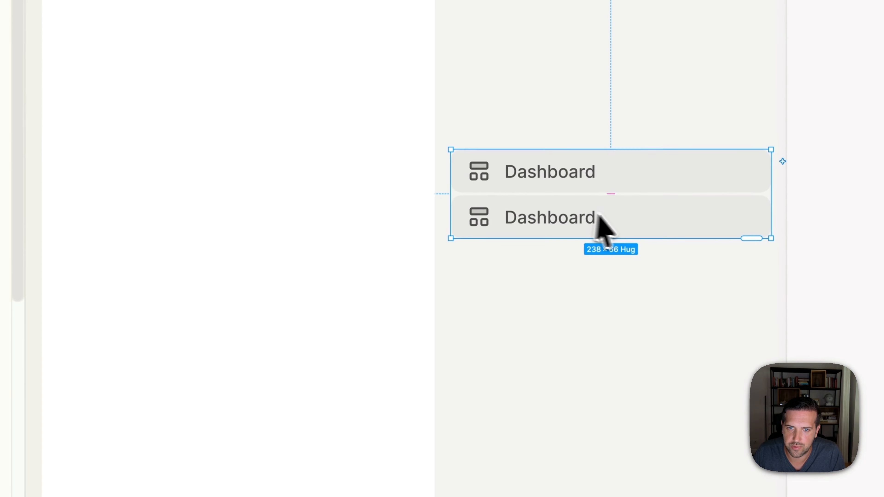
pyautogui.click(68, 364)
pyautogui.press('super+d')
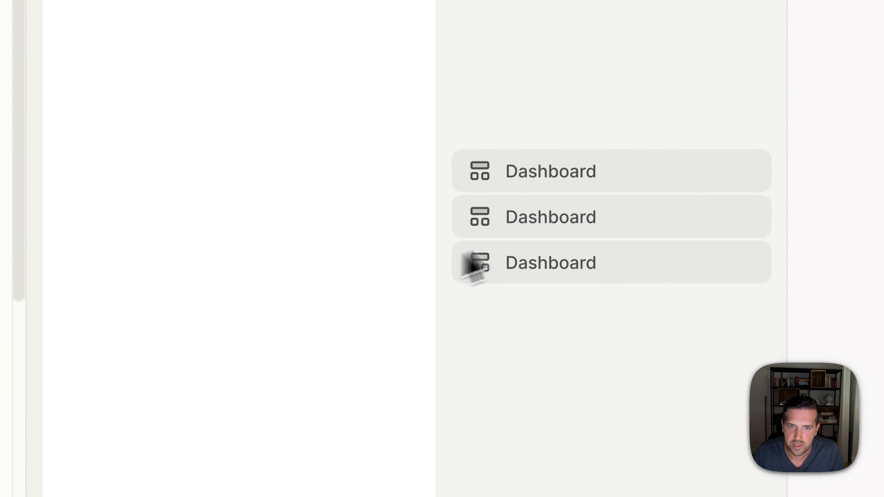
# - Change the second sidebar item's label to Calendar and the third one's to Conversations
pyautogui.doubleClick(563, 220)
pyautogui.write('calendar')
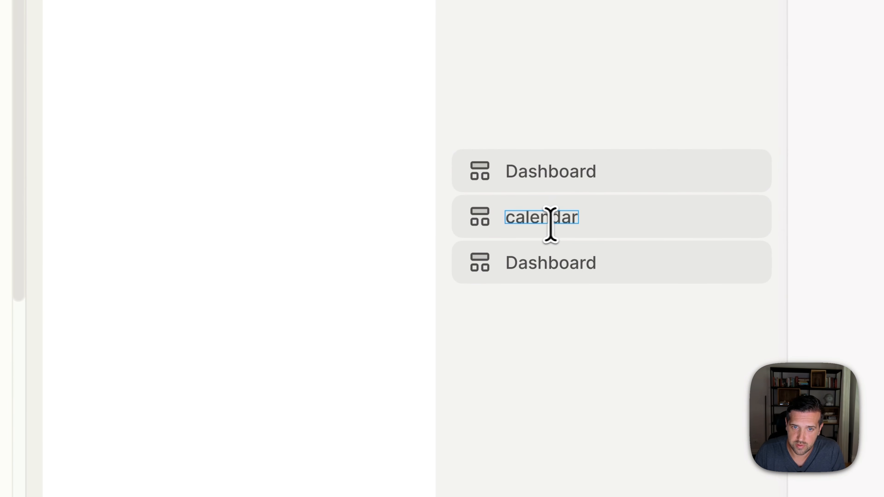
pyautogui.click(516, 224)
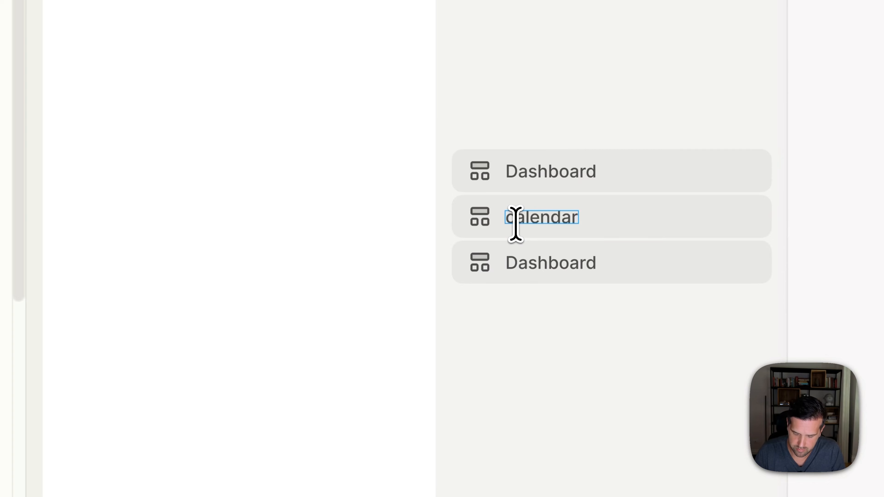
pyautogui.press('BackSpace')
pyautogui.write('C')
pyautogui.doubleClick(518, 263)
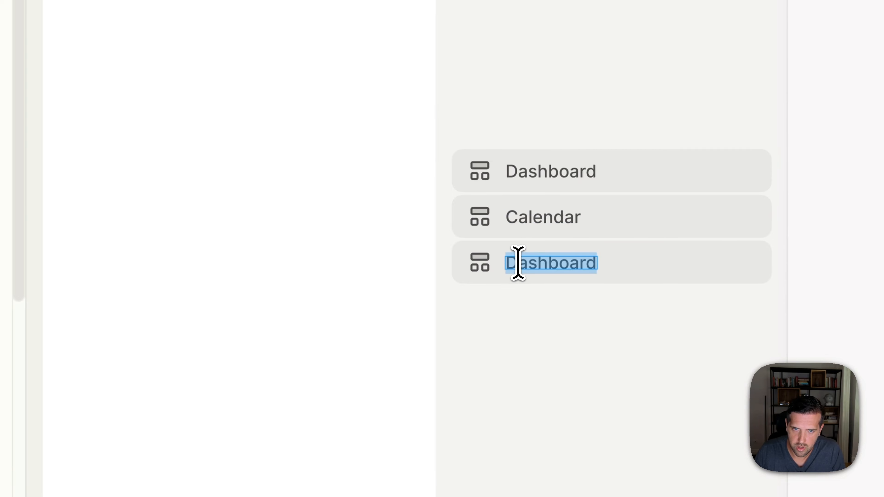
pyautogui.write('Convers')
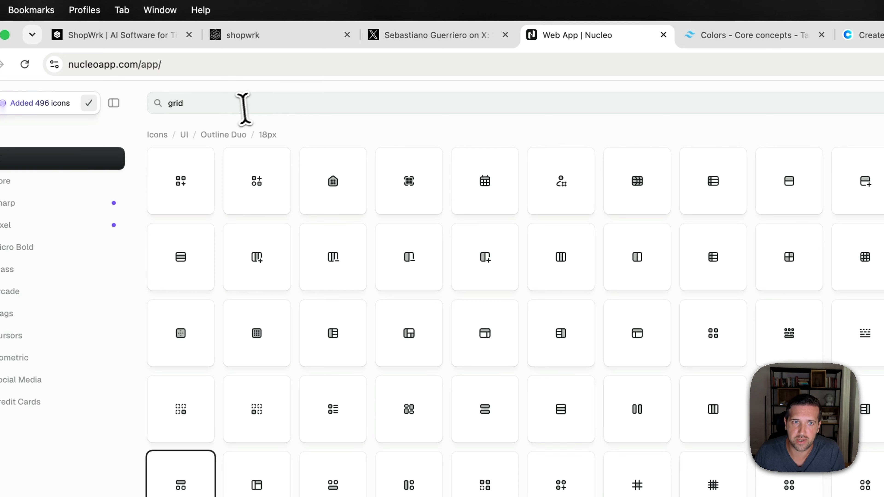
# - Switch to the Nucleo web app, search for calendar and copy a calendar icon from the 18px Outline Duo set
pyautogui.doubleClick(240, 109)
pyautogui.write('calenda')
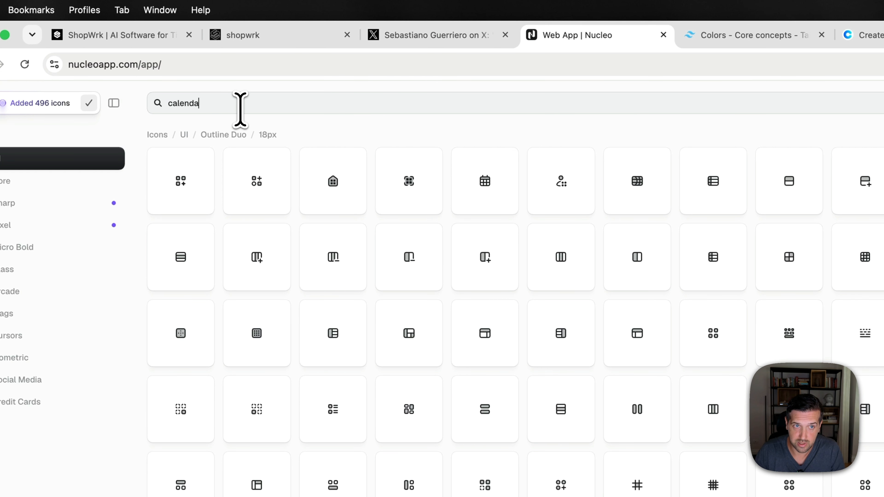
pyautogui.write('r')
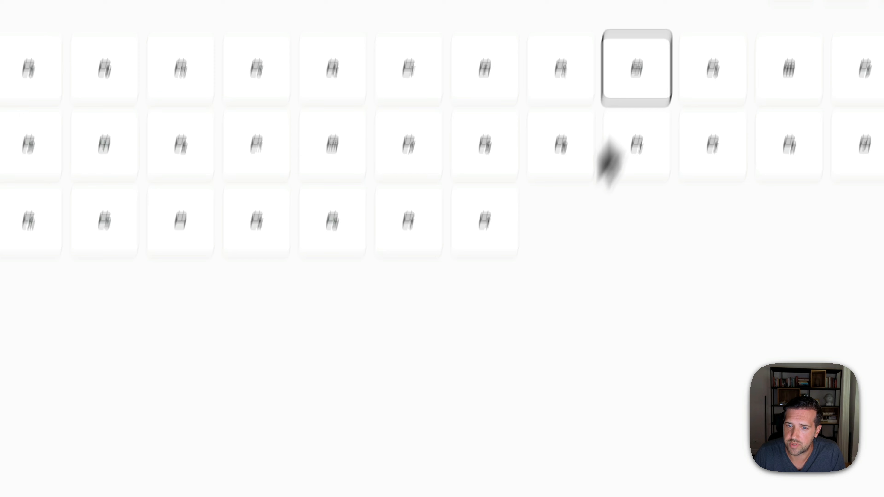
pyautogui.click(463, 364)
pyautogui.click(604, 416)
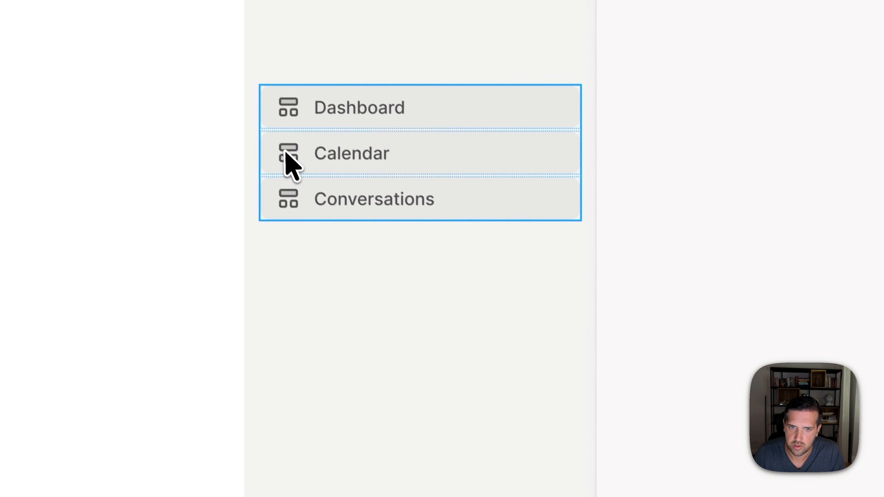
# - Back in Figma, replace the Calendar item's icon with the copied one and apply the contrast-medium variable to it
pyautogui.click(286, 151)
pyautogui.click(290, 155)
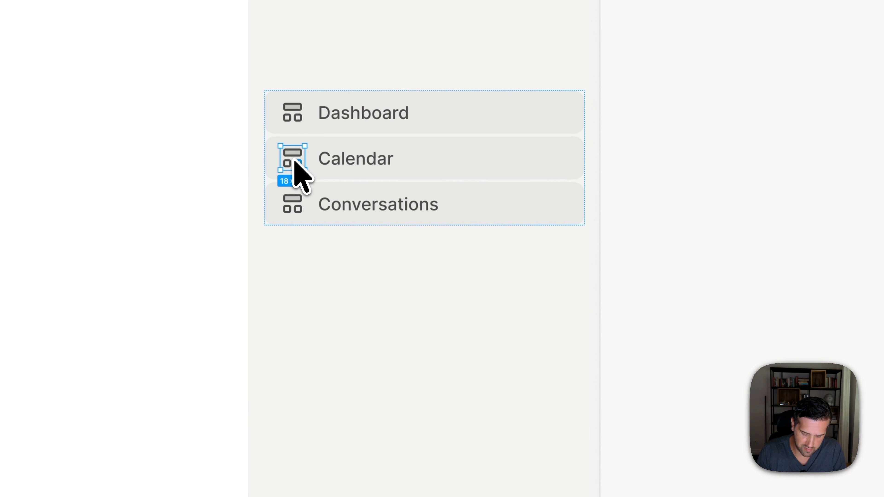
pyautogui.press('super+shift+r')
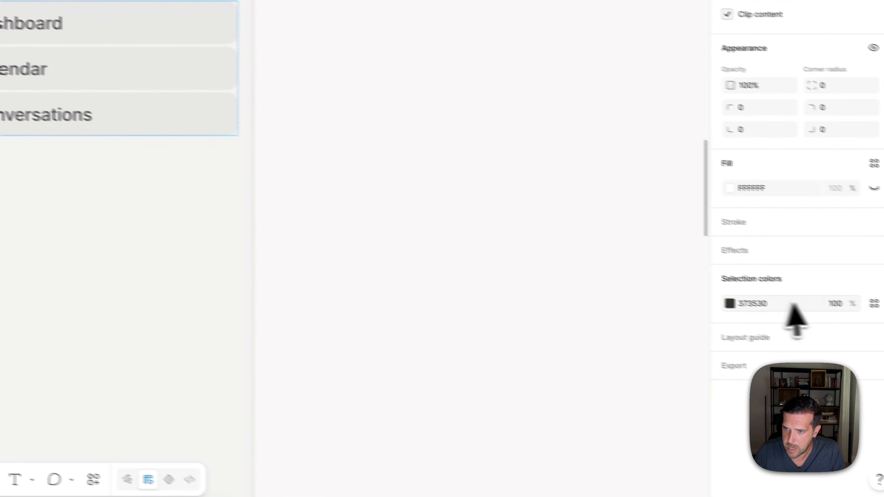
pyautogui.click(850, 297)
pyautogui.write('med')
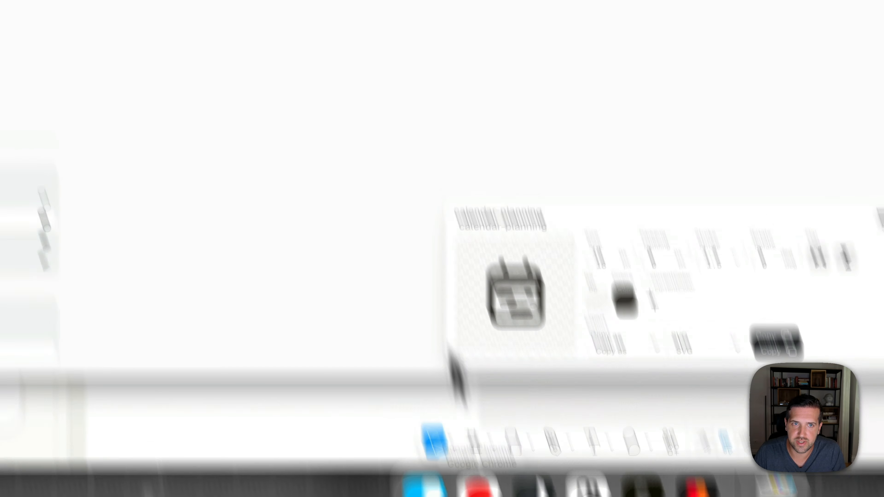
# - Return to Nucleo, search for conversation and copy the msgs-2 icon as SVG
pyautogui.doubleClick(409, 86)
pyautogui.write('conve')
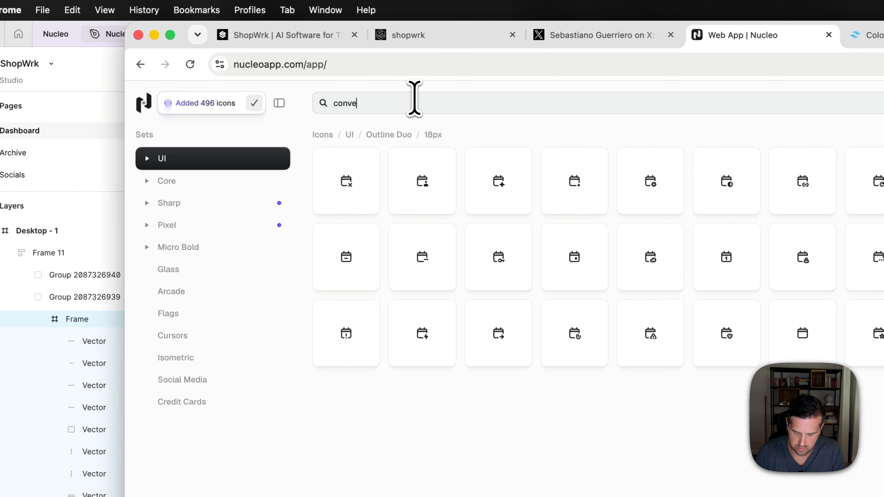
pyautogui.write('rsation')
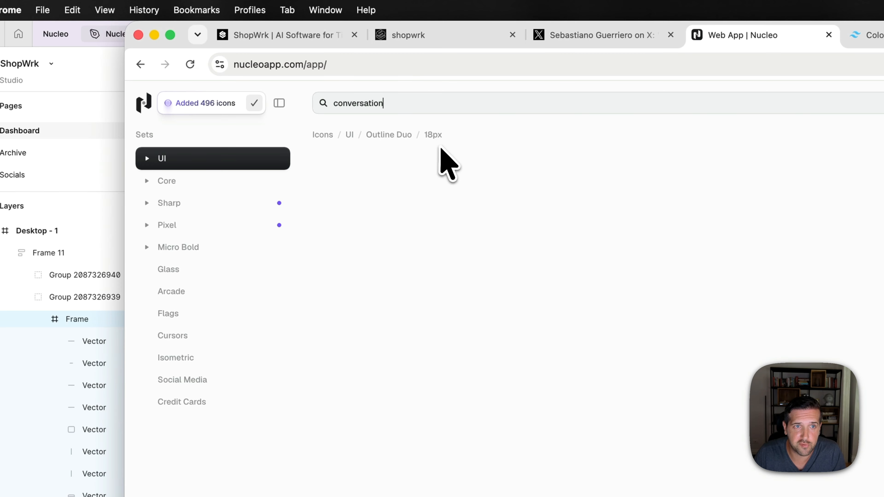
pyautogui.click(363, 193)
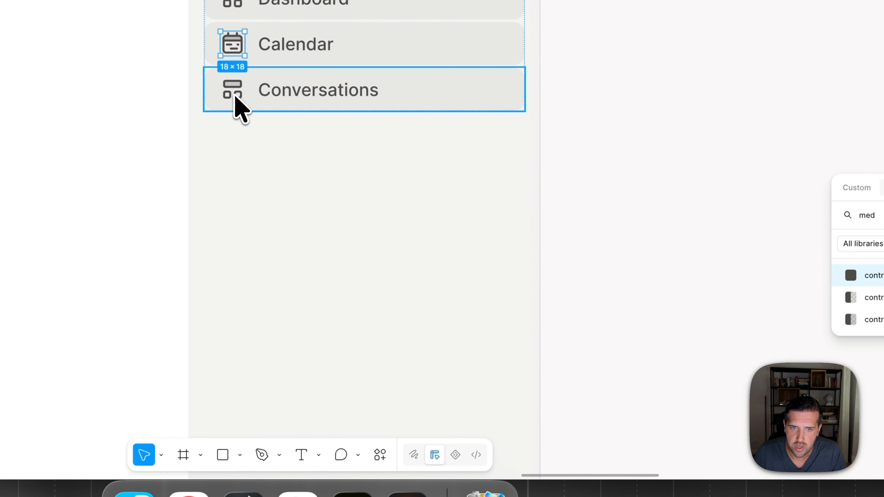
# - Replace the Conversations item's icon in Figma with msgs-2, colour it with the contrast-medium variable and clear the selection
pyautogui.click(234, 100)
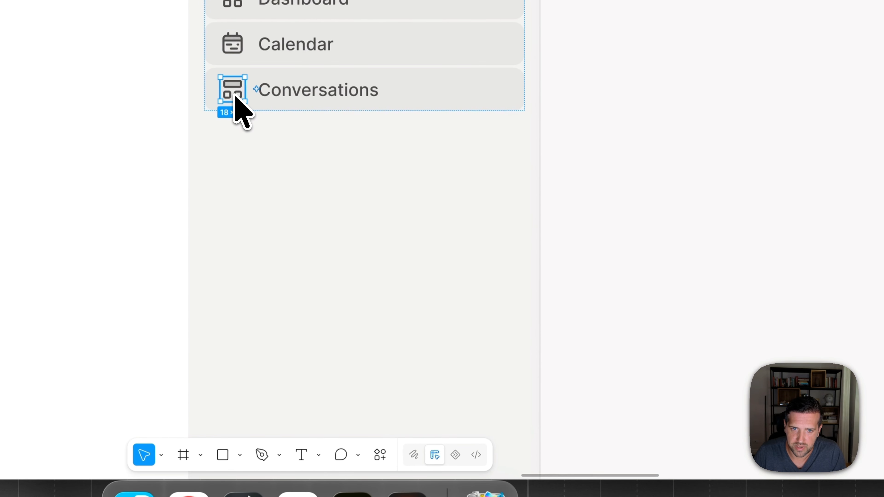
pyautogui.press('super+shift+r')
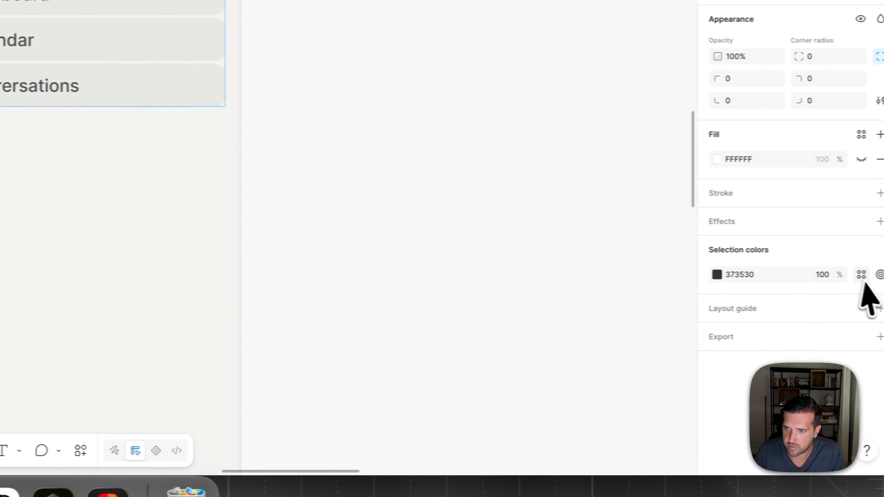
pyautogui.click(852, 275)
pyautogui.write('med')
pyautogui.press('Return')
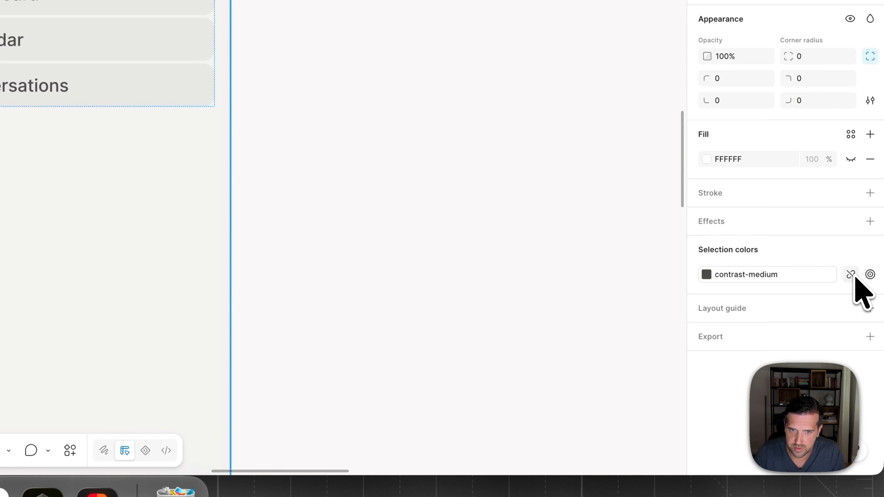
pyautogui.click(437, 236)
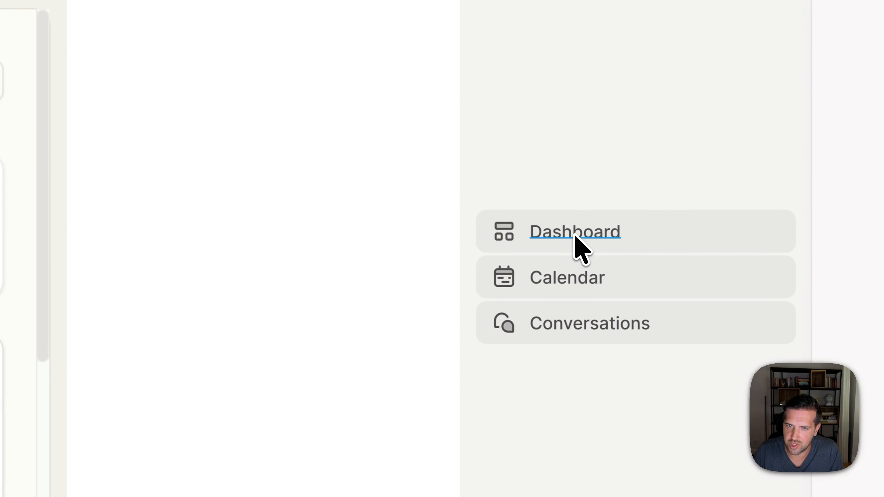
# - Duplicate the Dashboard label as a section heading above the sidebar items and clear the selection
pyautogui.keyDown('super'); pyautogui.click(564, 231); pyautogui.keyUp('super')
pyautogui.moveTo(568, 233); pyautogui.dragTo(521, 173)
pyautogui.click(397, 218)
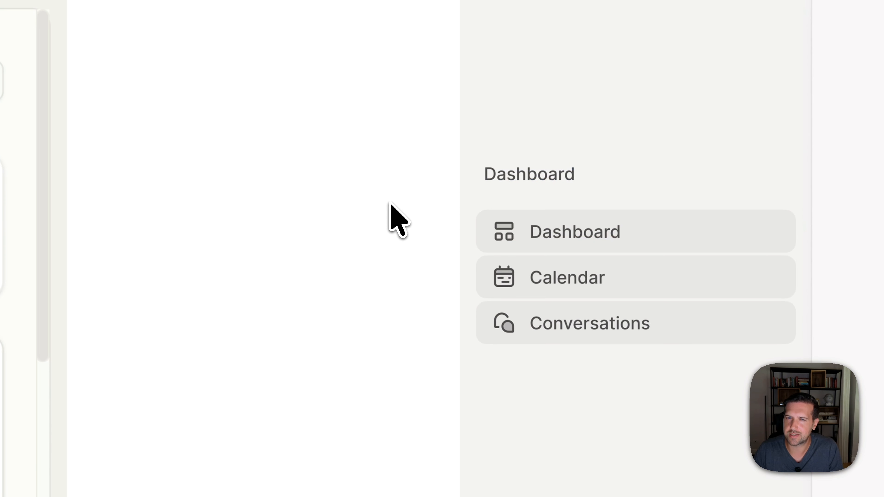
# - Compare the sidebar grouping of the original ShopWrk dashboard with the finished redesign and the new layout
pyautogui.scroll(-5, 417, 213)
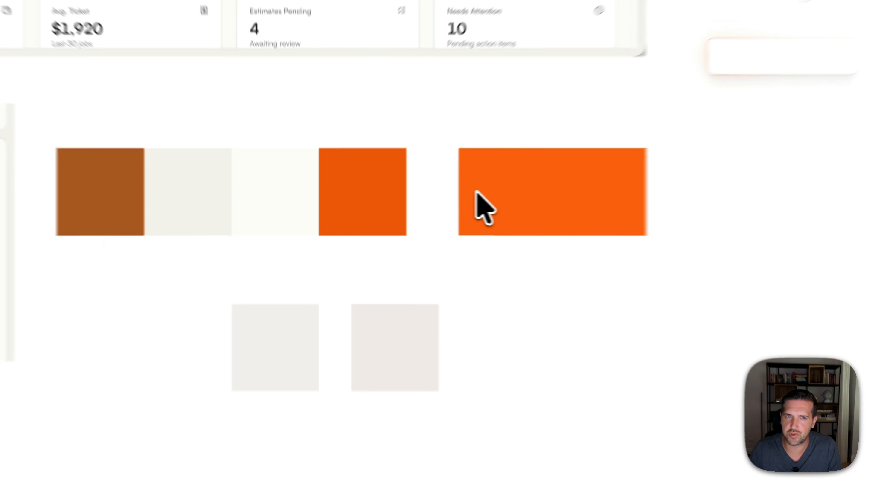
pyautogui.scroll(5, 393, 205)
pyautogui.scroll(3, 269, 183)
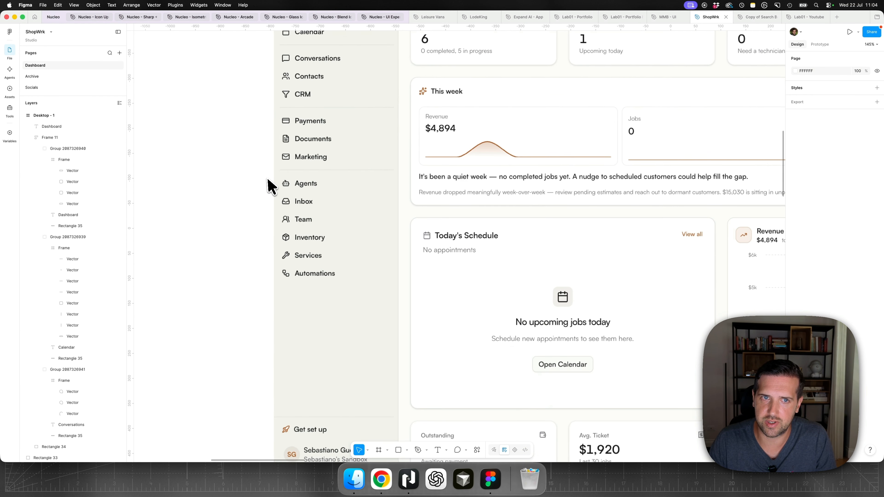
pyautogui.scroll(2, 265, 177)
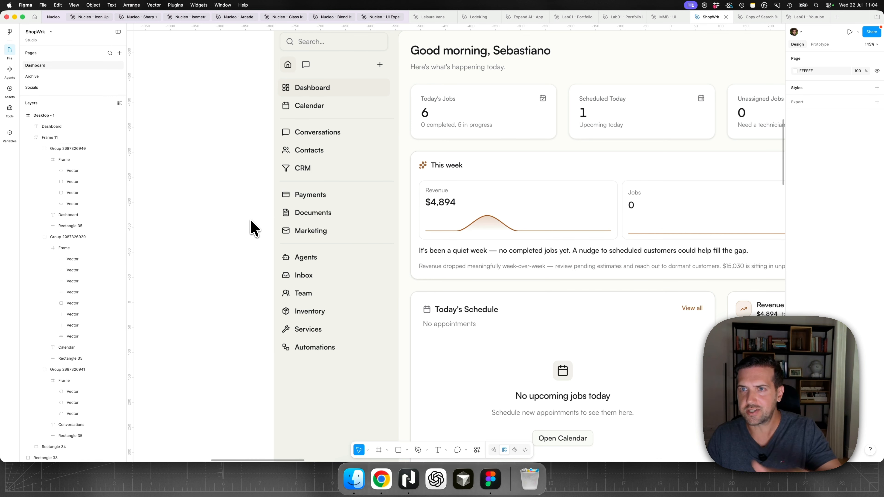
pyautogui.hscroll(20, 253, 229)
pyautogui.scroll(-8, 253, 229)
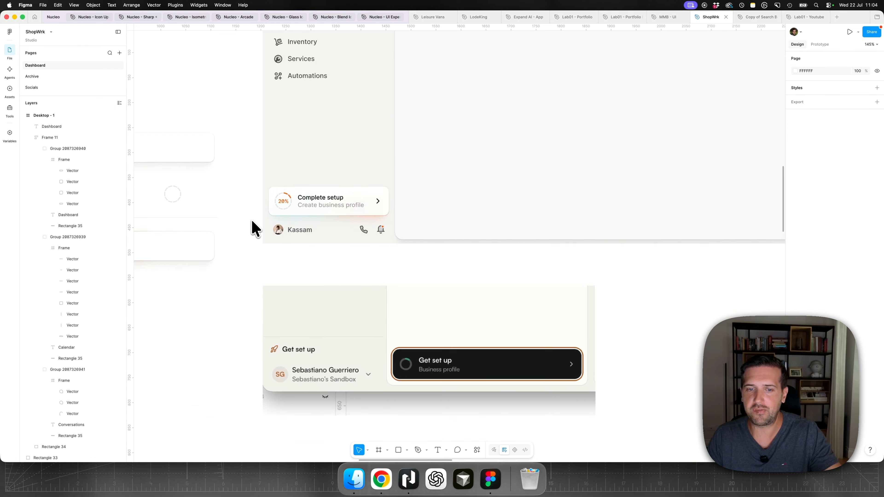
pyautogui.scroll(-15, 253, 229)
pyautogui.hscroll(8, 253, 228)
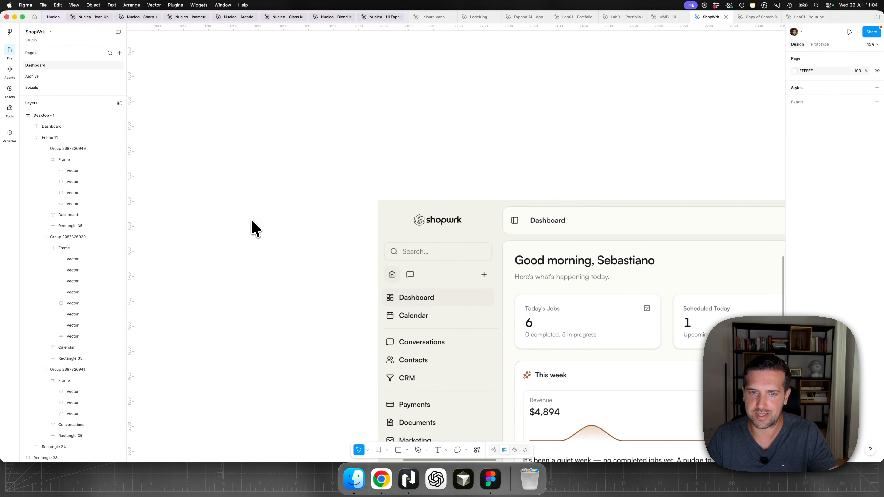
pyautogui.scroll(-3, 253, 228)
pyautogui.hscroll(1, 253, 228)
pyautogui.keyDown('ctrl'); pyautogui.scroll(-5, 253, 228); pyautogui.keyUp('ctrl')
pyautogui.hscroll(15, 253, 228)
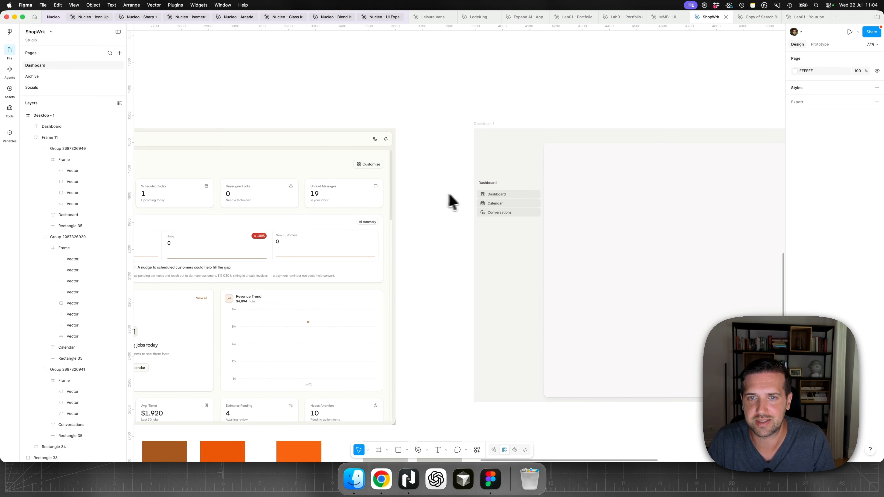
# - Change the heading's text to Overview and place it about 16 px above the item list, inset about 10 px
pyautogui.scroll(5, 502, 186)
pyautogui.doubleClick(487, 183)
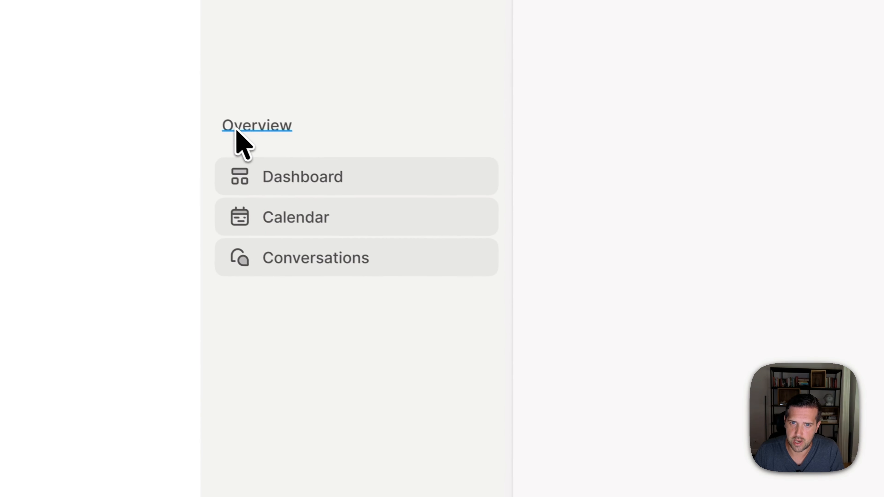
pyautogui.moveTo(581, 298); pyautogui.dragTo(585, 305)
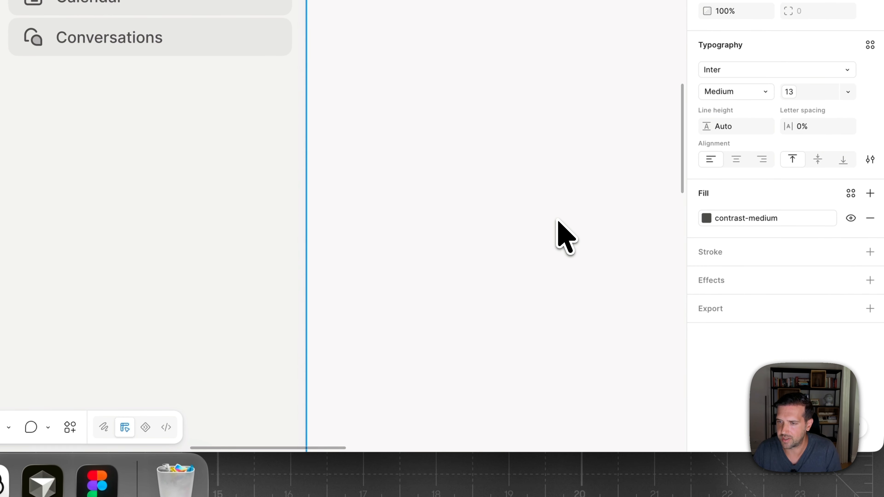
# - Apply the contrast-low variable to the Overview heading's fill and reduce its font size
pyautogui.click(791, 220)
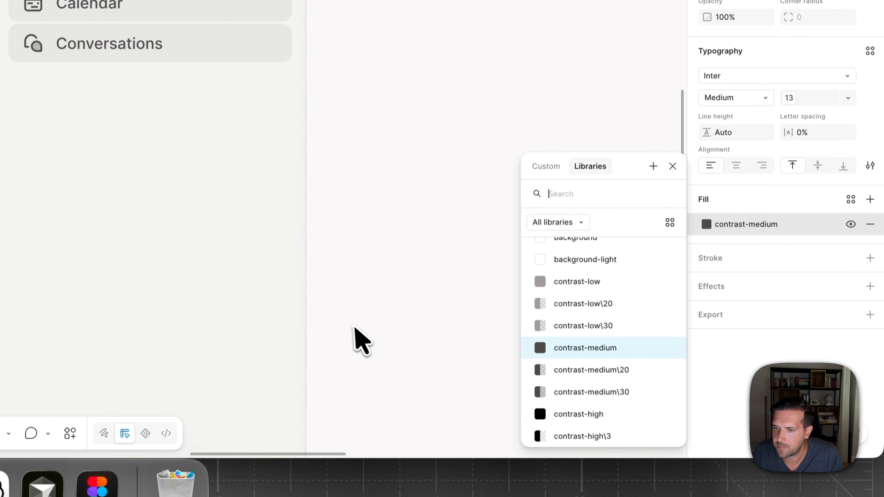
pyautogui.click(592, 288)
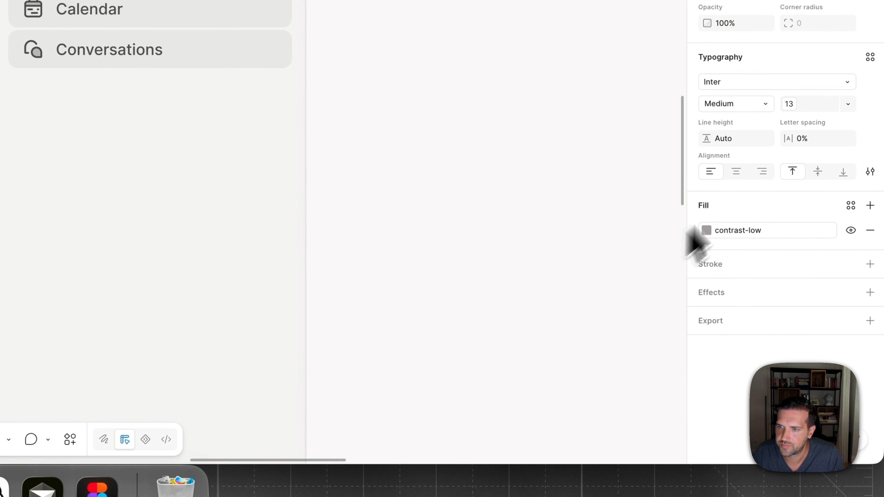
pyautogui.click(795, 104)
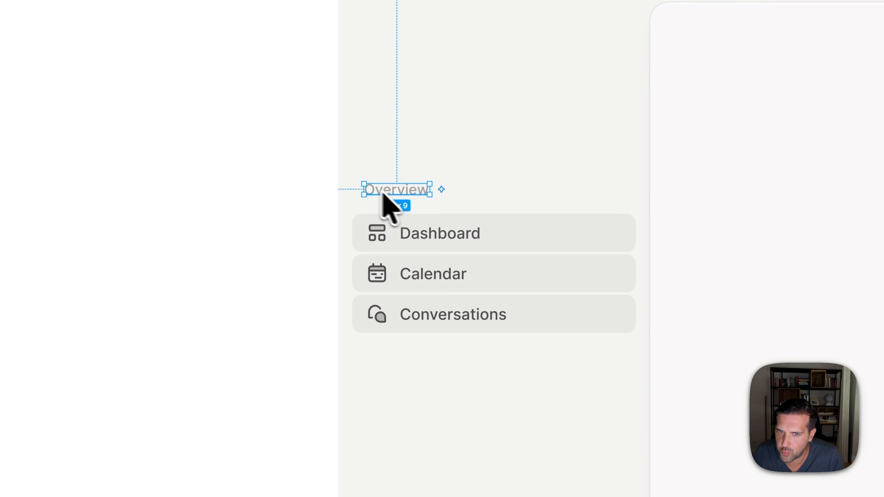
# - Align the Overview heading with the left edge of the item icons and move it closer to the list below
pyautogui.click(381, 235)
pyautogui.click(379, 237)
pyautogui.press('alt')
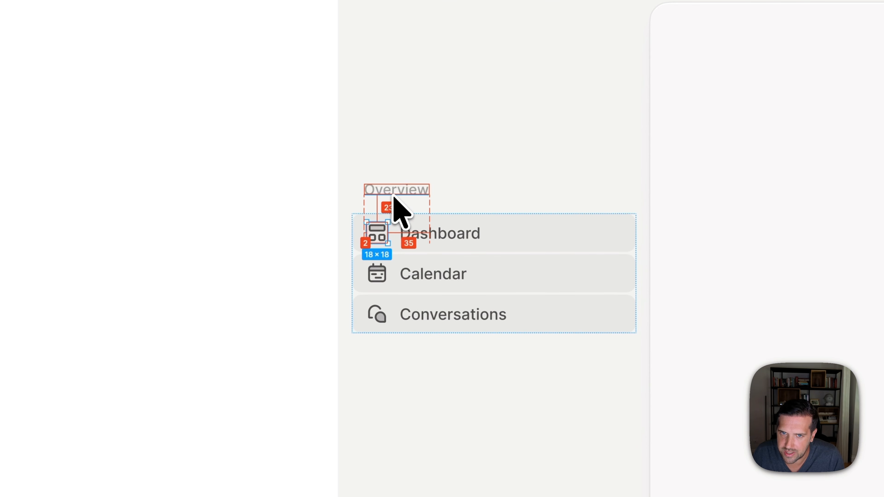
pyautogui.click(395, 194)
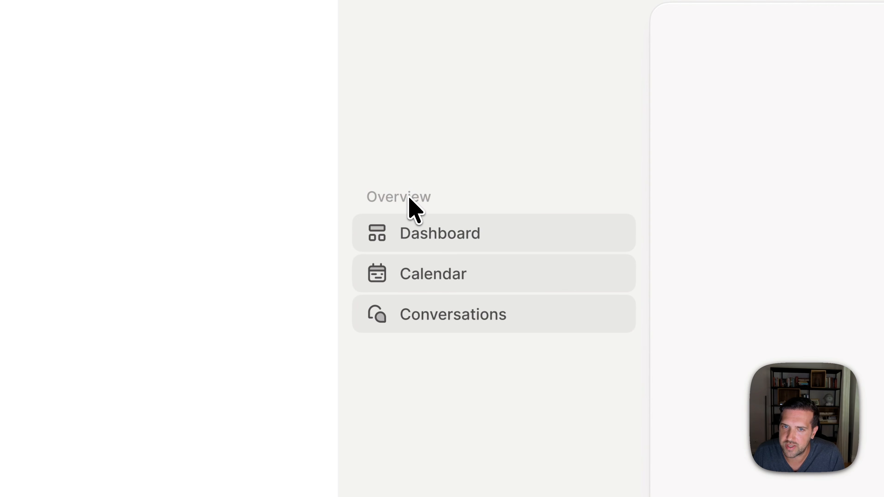
pyautogui.press('alt')
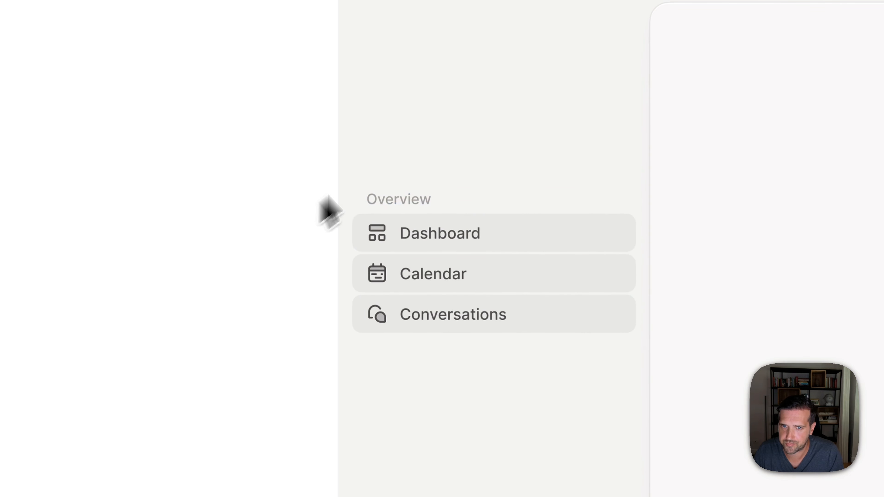
# - Duplicate the Overview heading with its three-item list above the original and nudge the copy down to tighten the gap between sections
pyautogui.moveTo(322, 199); pyautogui.dragTo(477, 378)
pyautogui.moveTo(430, 283); pyautogui.dragTo(436, 116)
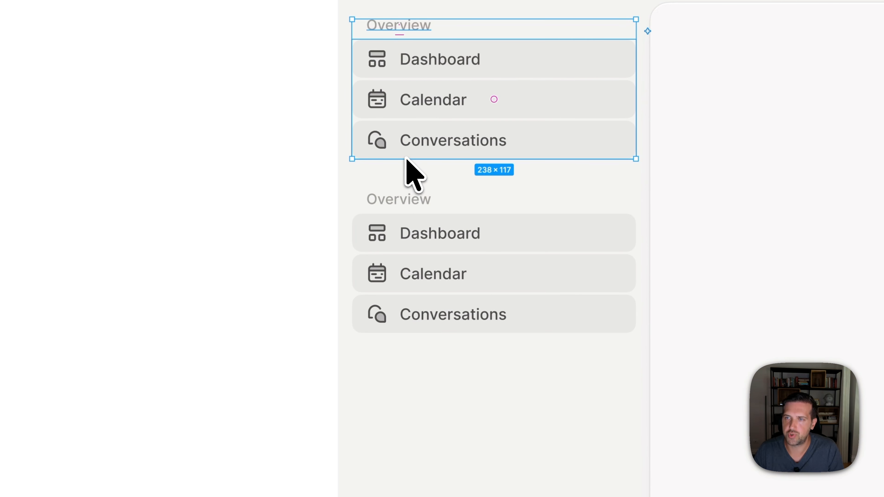
pyautogui.press('alt')
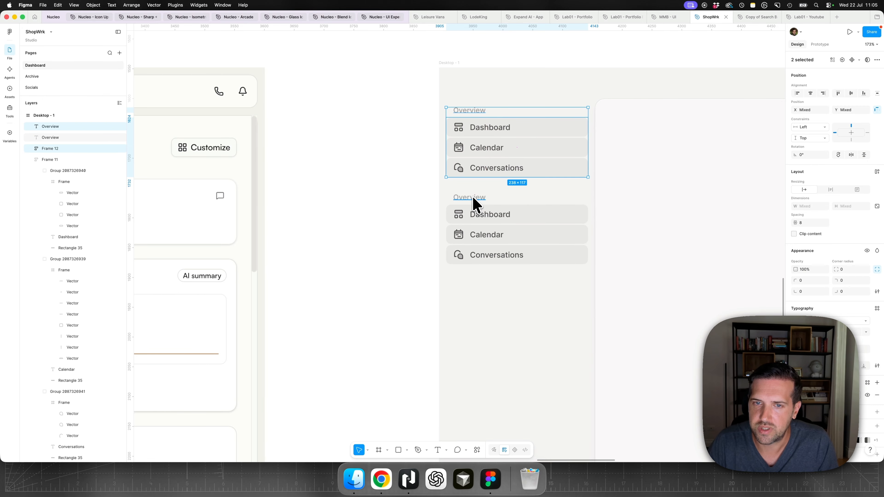
pyautogui.press('Down')
pyautogui.press('alt')
pyautogui.press('Down')
pyautogui.press('Down')
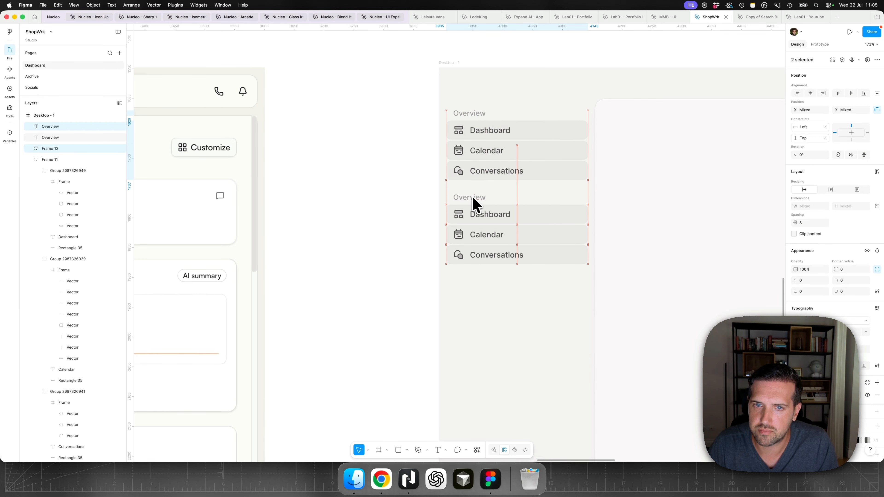
pyautogui.click(384, 154)
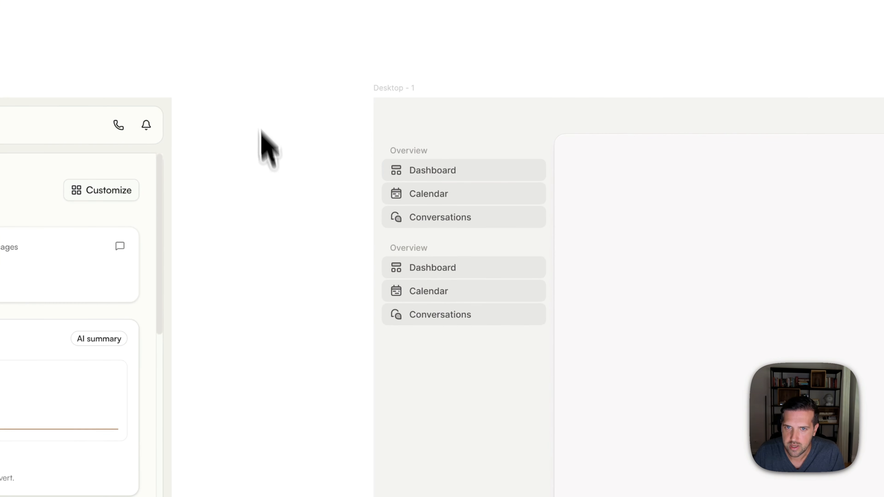
# - Hide the contrast-high\5 background fill on the item rectangles in both sidebar sections
pyautogui.moveTo(405, 134); pyautogui.dragTo(467, 361)
pyautogui.click(270, 303)
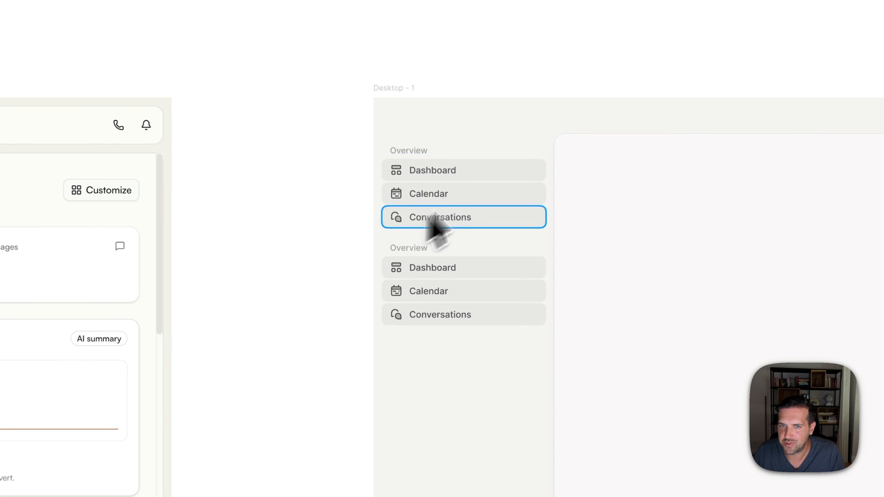
pyautogui.click(501, 190)
pyautogui.keyDown('shift'); pyautogui.click(502, 294); pyautogui.keyUp('shift')
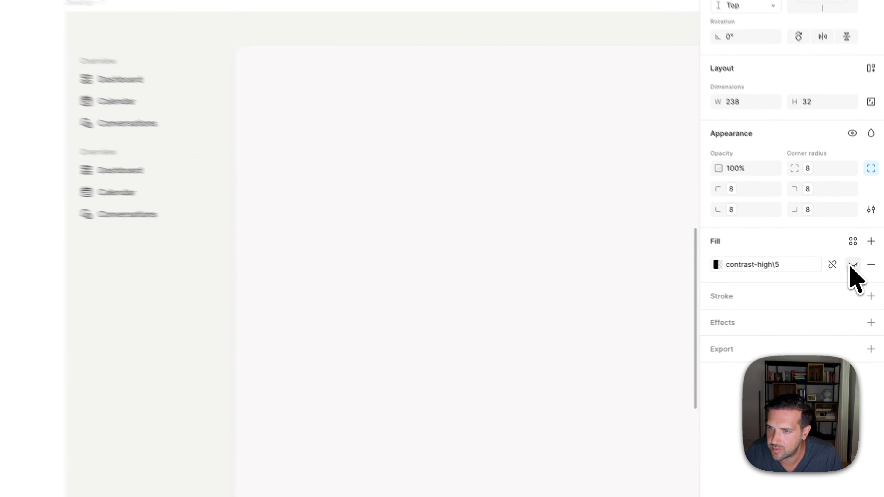
pyautogui.click(82, 227)
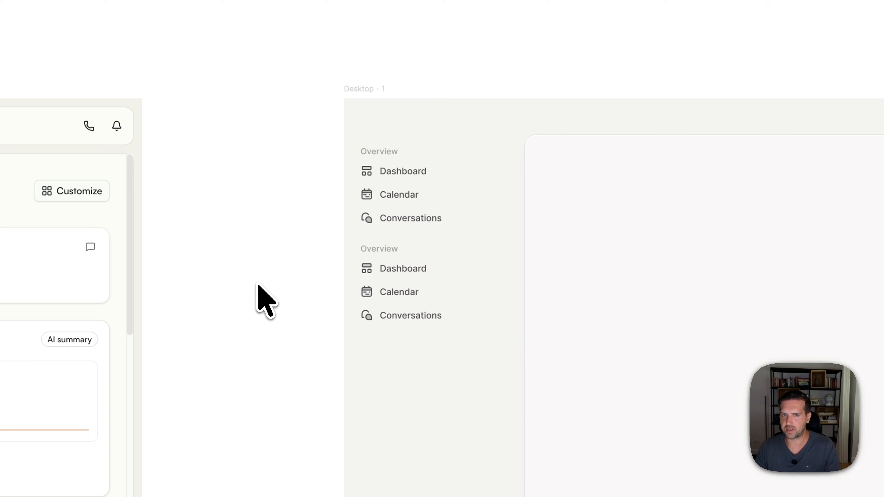
# - Move both sidebar sections down together to free space above them in the Desktop - 1 sidebar
pyautogui.moveTo(367, 134); pyautogui.dragTo(415, 325)
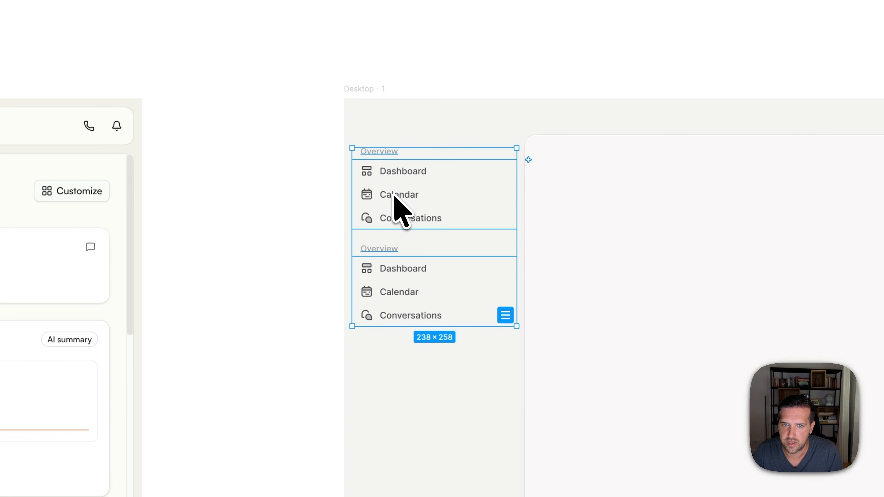
pyautogui.moveTo(394, 195); pyautogui.dragTo(395, 282)
pyautogui.click(223, 267)
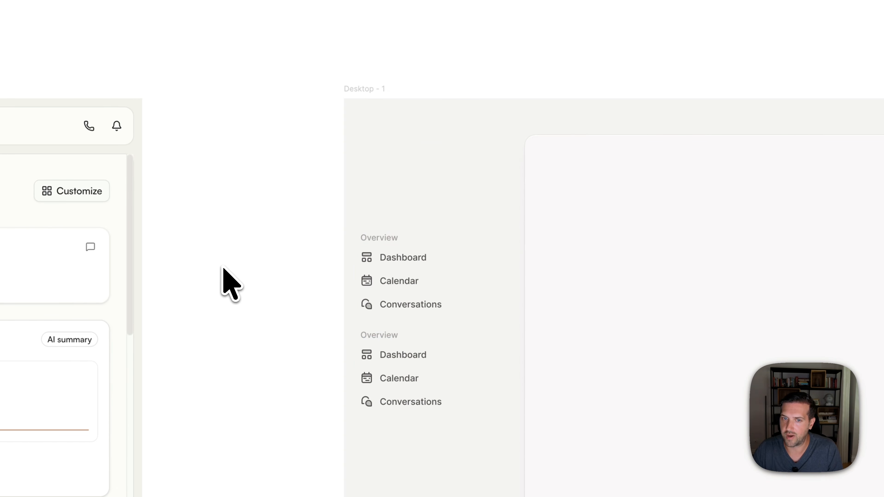
# - Duplicate the upper section's Dashboard item into the empty space above the first Overview heading
pyautogui.click(401, 259)
pyautogui.click(400, 262)
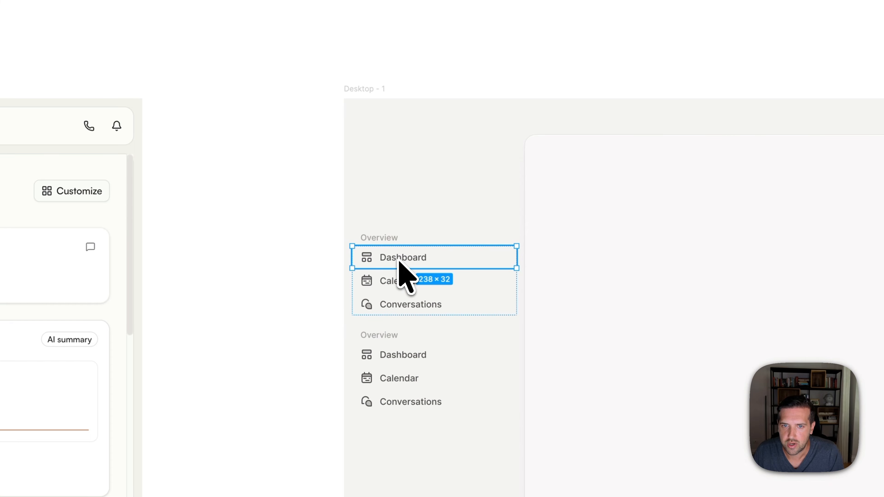
pyautogui.moveTo(399, 258); pyautogui.dragTo(398, 175)
pyautogui.click(287, 235)
# - Compare the top of the original ShopWrk sidebar and the finished redesign with the new layout
pyautogui.scroll(-5, 286, 234)
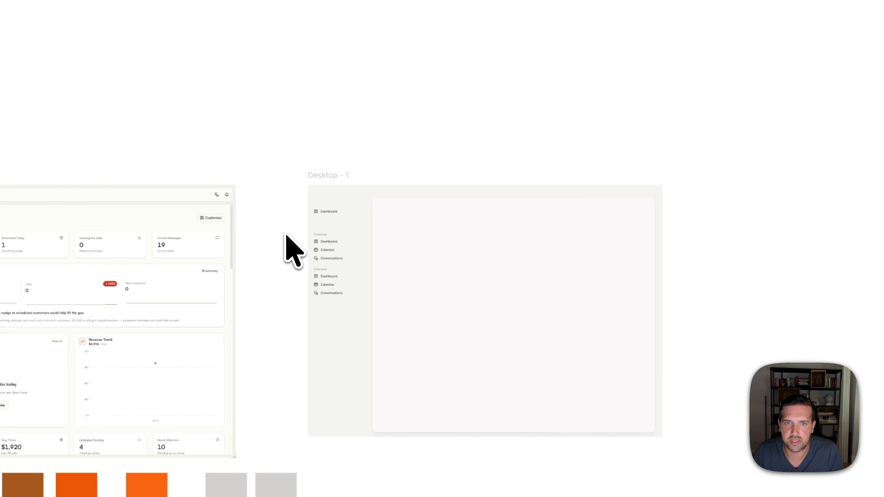
pyautogui.scroll(-10, 287, 235)
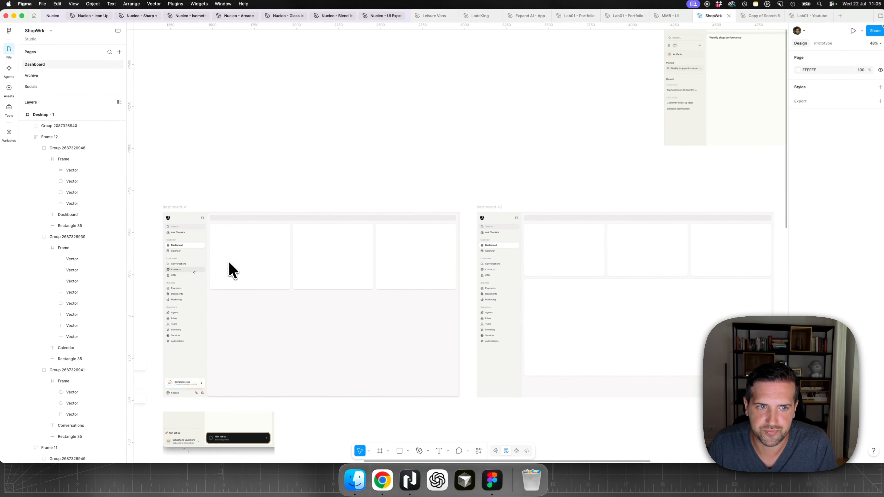
pyautogui.hscroll(-10, 229, 262)
pyautogui.scroll(5, 169, 239)
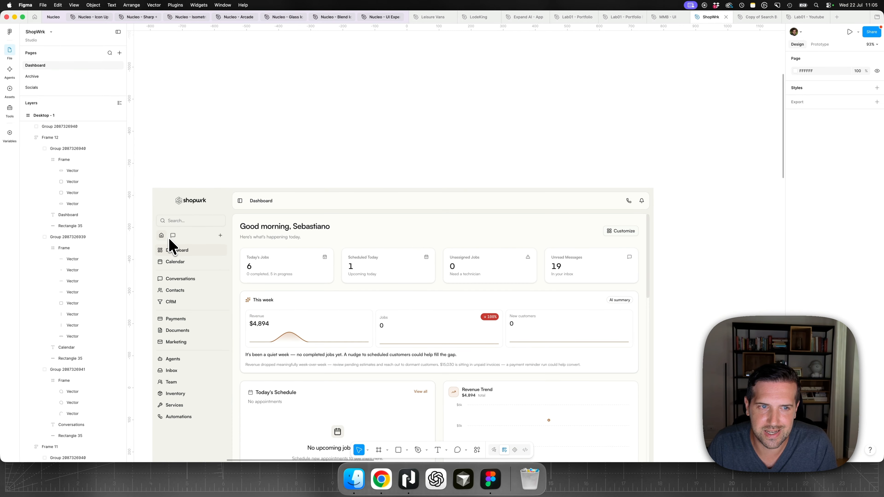
pyautogui.scroll(-15, 170, 246)
pyautogui.hscroll(20, 170, 246)
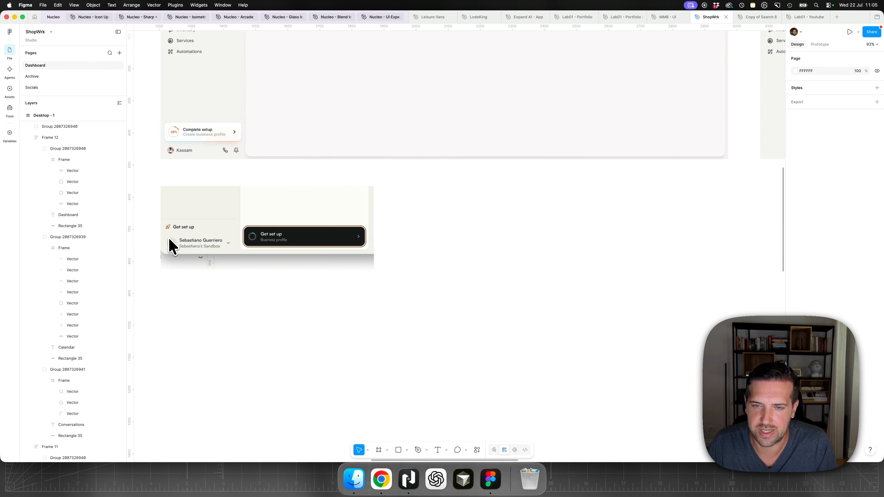
pyautogui.scroll(-8, 169, 245)
pyautogui.hscroll(15, 170, 245)
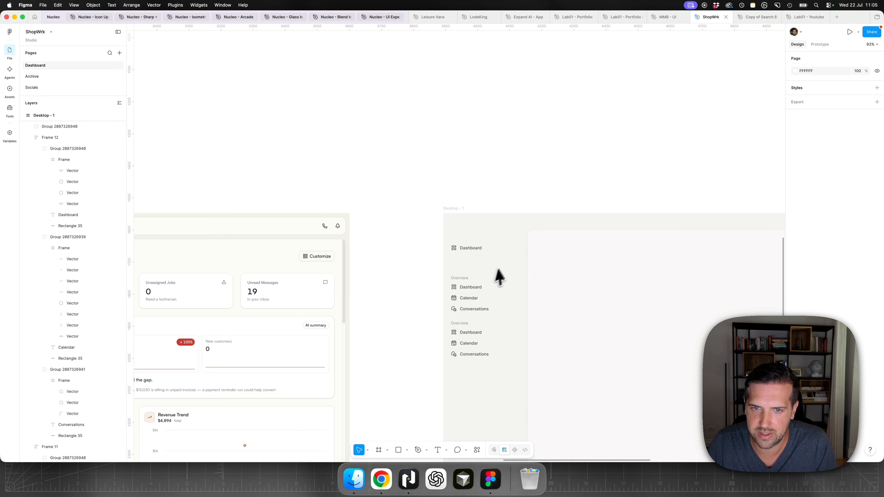
# - Change the duplicated item's label to Search and apply the contrast-low variable to the text fill
pyautogui.scroll(5, 483, 260)
pyautogui.doubleClick(441, 243)
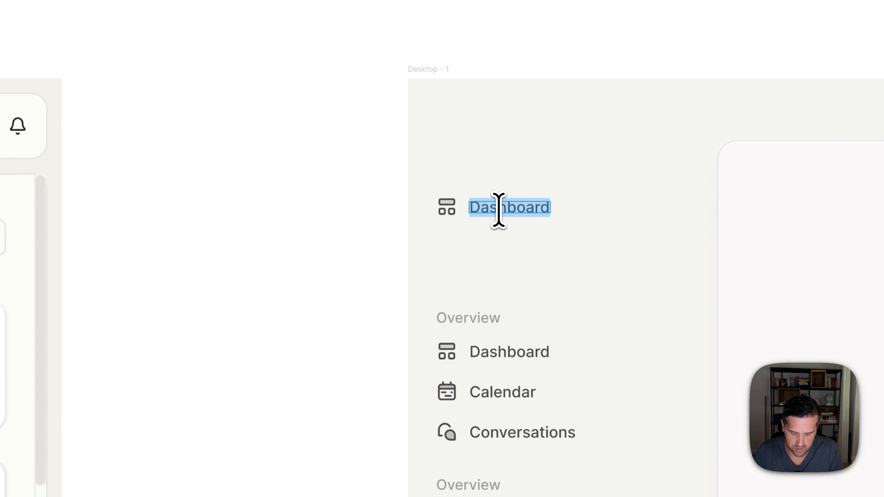
pyautogui.write('Search')
pyautogui.press('Escape')
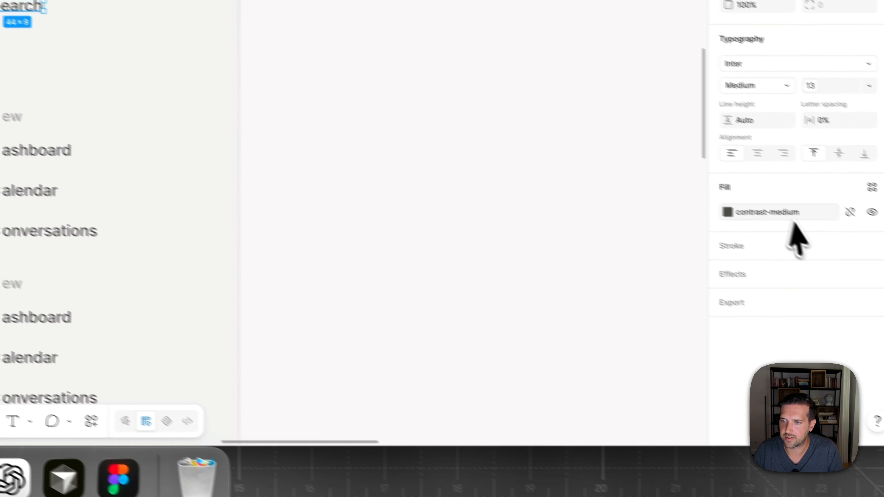
pyautogui.click(783, 214)
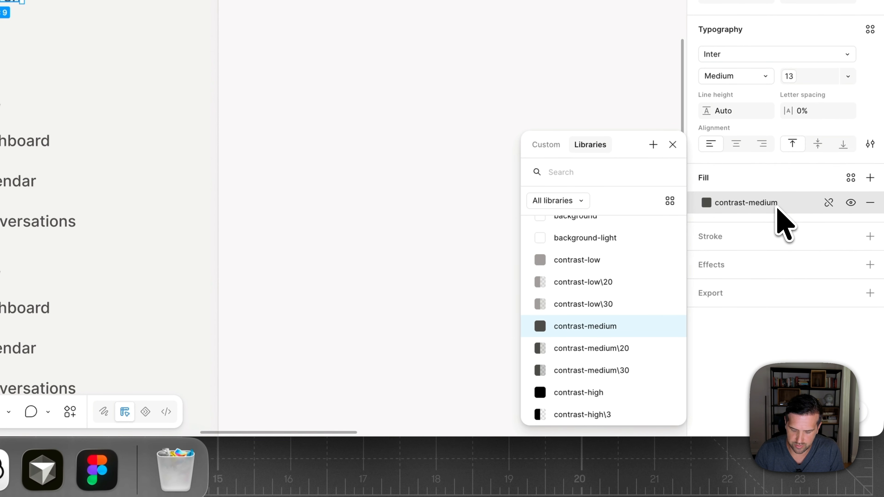
pyautogui.write('low')
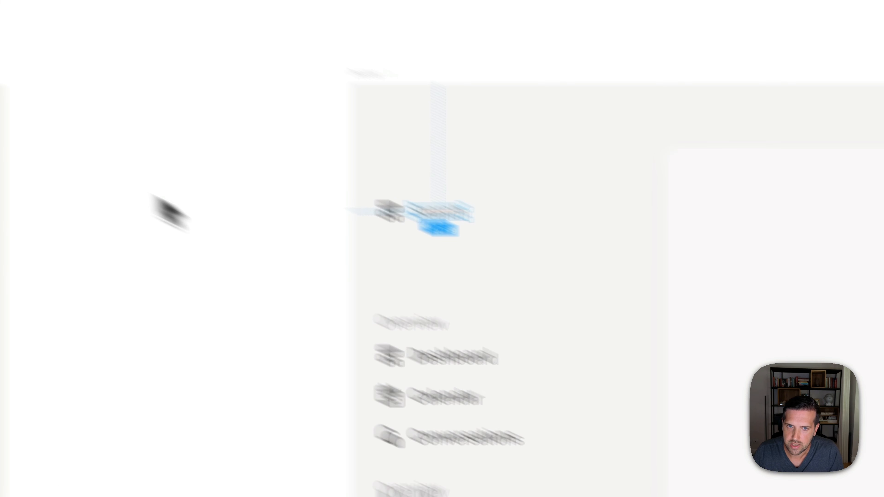
pyautogui.click(161, 203)
pyautogui.press('super+0')
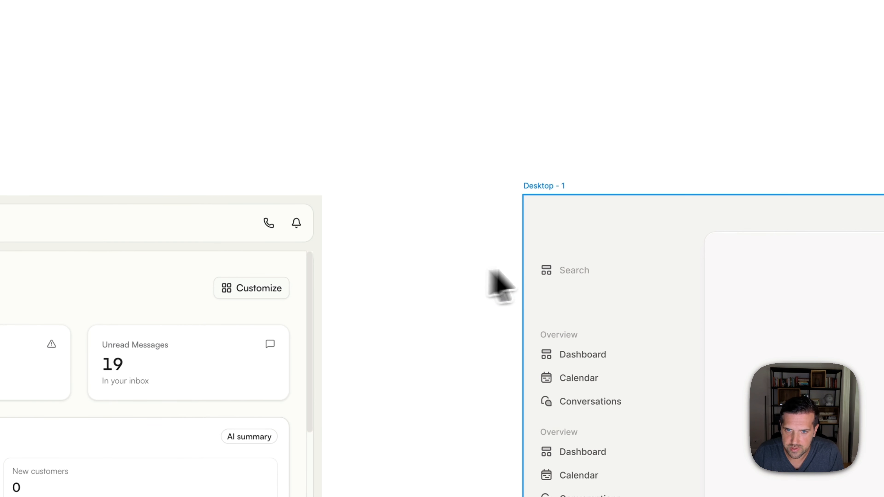
# - Show the background rectangle of the Search item and change its fill to the contrast-high\3 variable
pyautogui.click(577, 273)
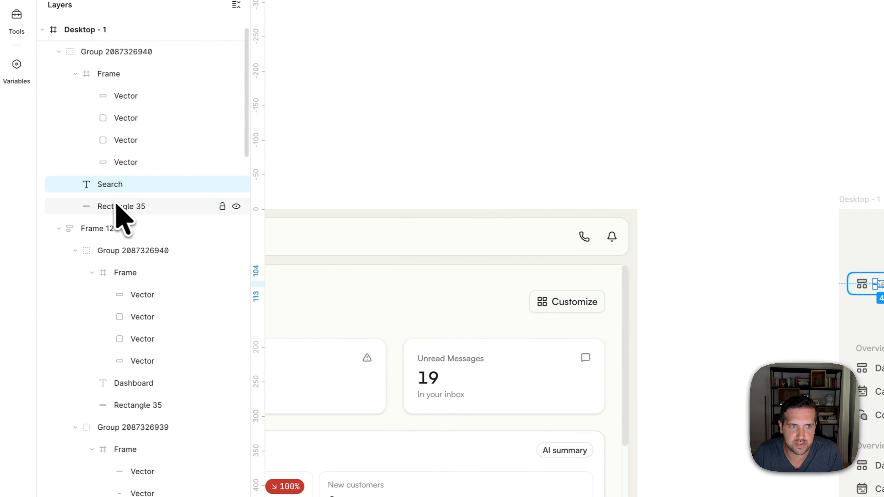
pyautogui.click(119, 206)
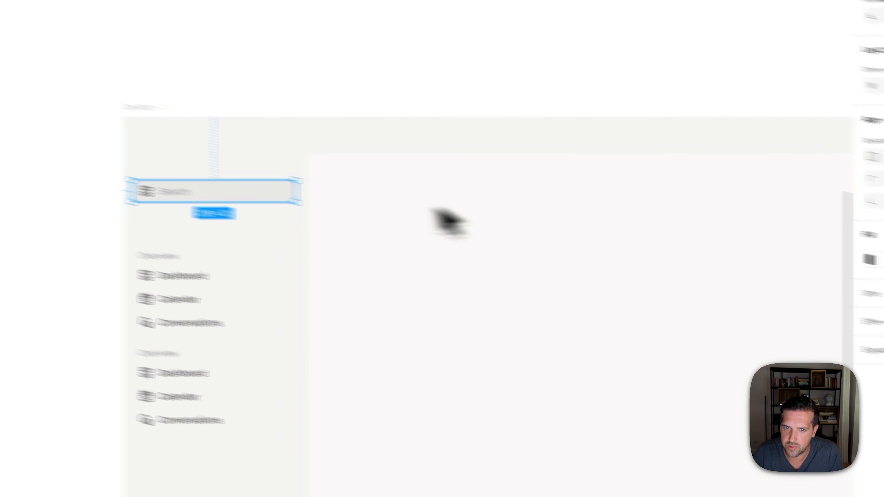
pyautogui.scroll(10, 201, 209)
pyautogui.click(791, 167)
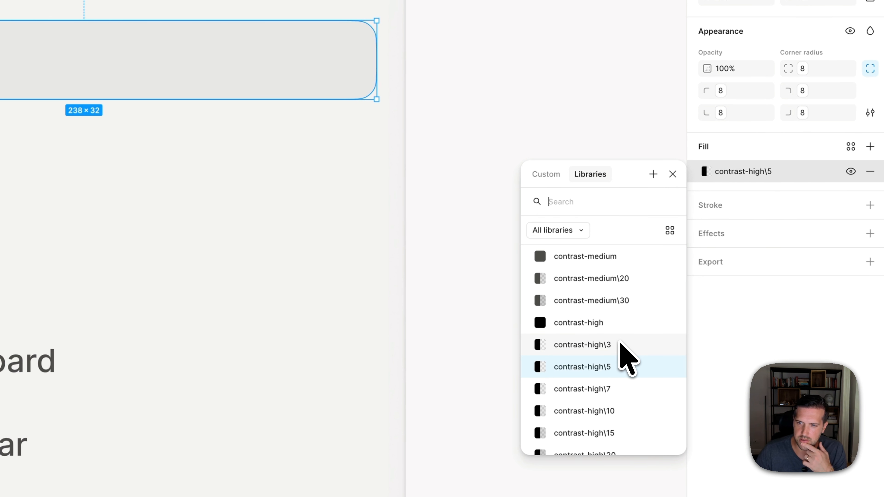
pyautogui.click(621, 343)
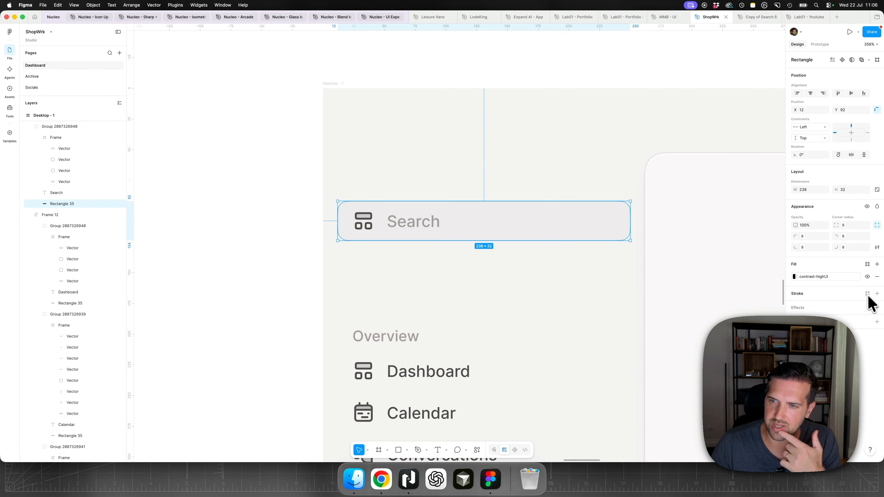
# - Add an inner shadow to the Search rectangle with X 0, Y 0, blur 0 and spread 1
pyautogui.click(877, 308)
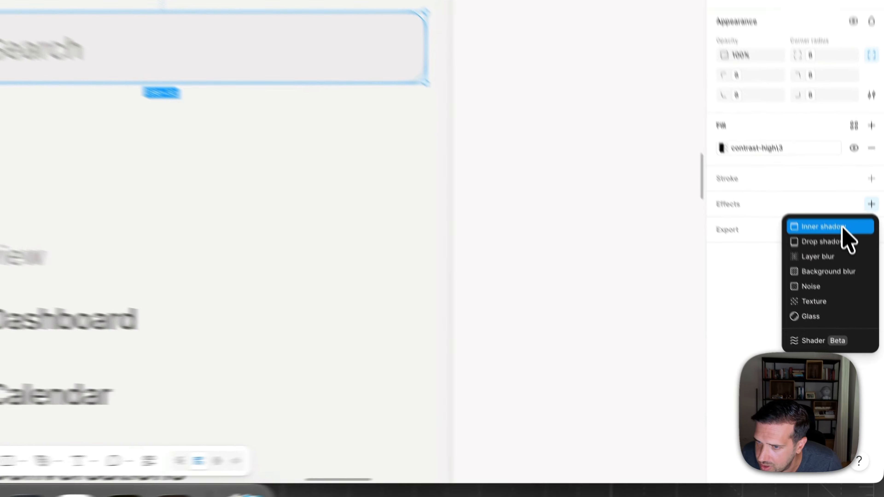
pyautogui.click(853, 320)
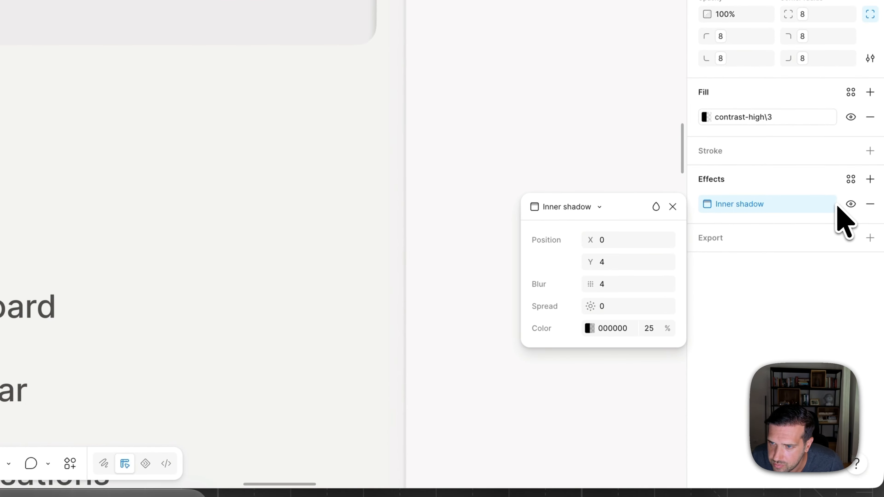
pyautogui.press('Tab')
pyautogui.write('0')
pyautogui.press('Tab')
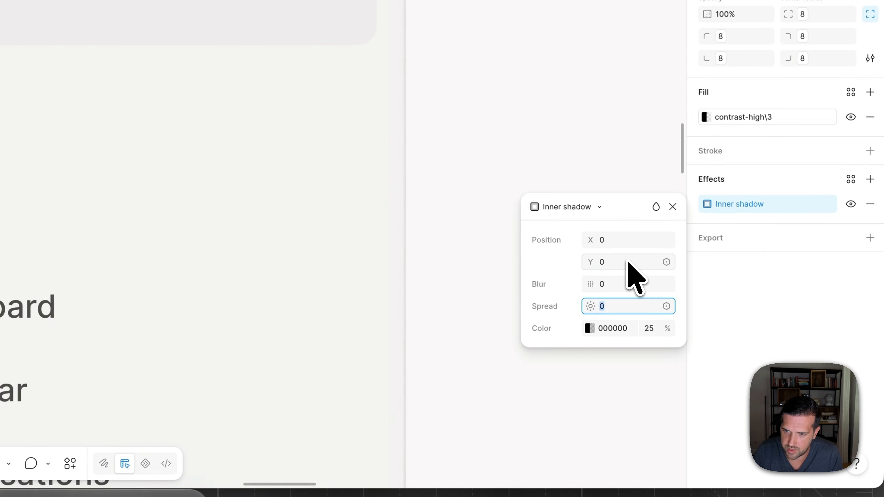
# - Apply the contrast-high\5 library variable as the colour of the Search field's inner shadow and clear the selection
pyautogui.click(590, 329)
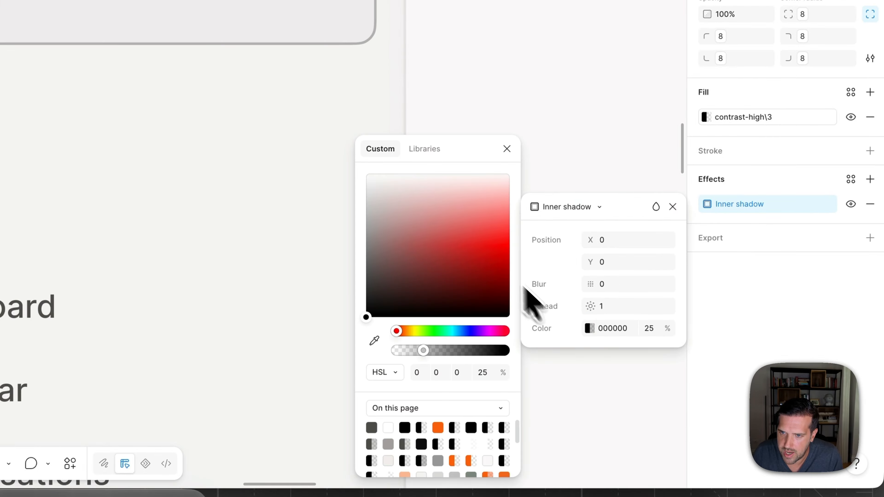
pyautogui.click(430, 154)
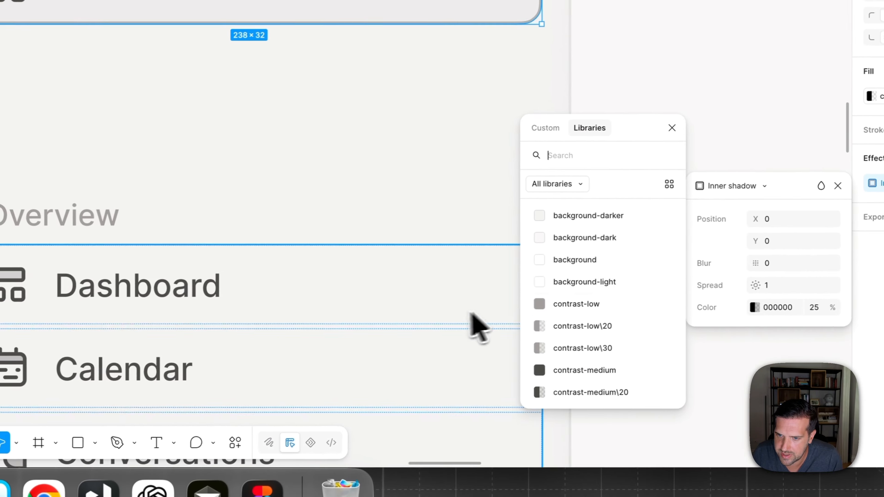
pyautogui.scroll(-5, 596, 293)
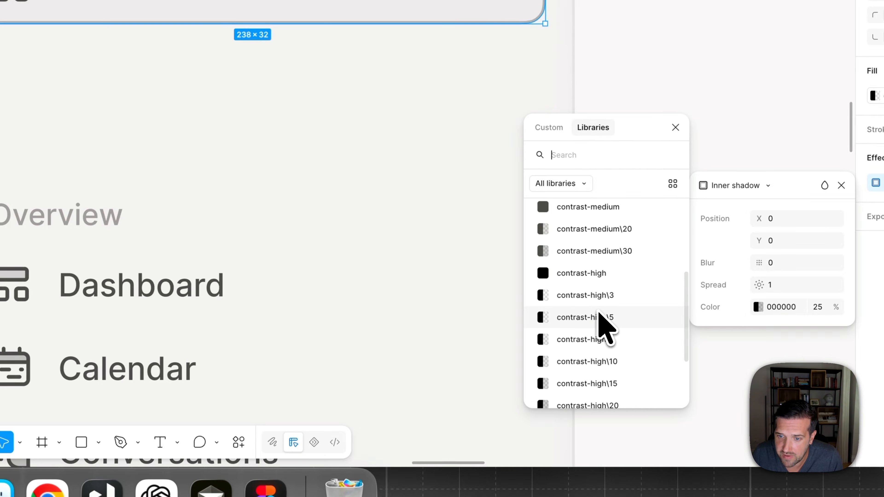
pyautogui.click(598, 315)
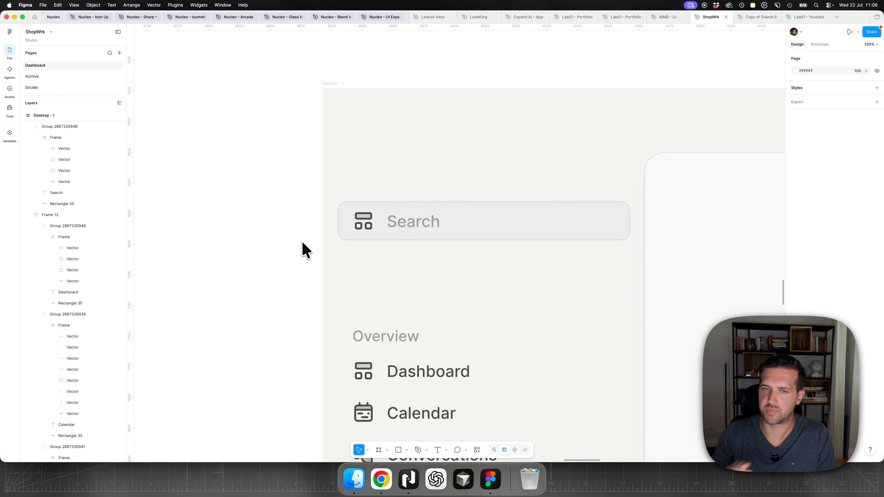
pyautogui.scroll(-3, 305, 250)
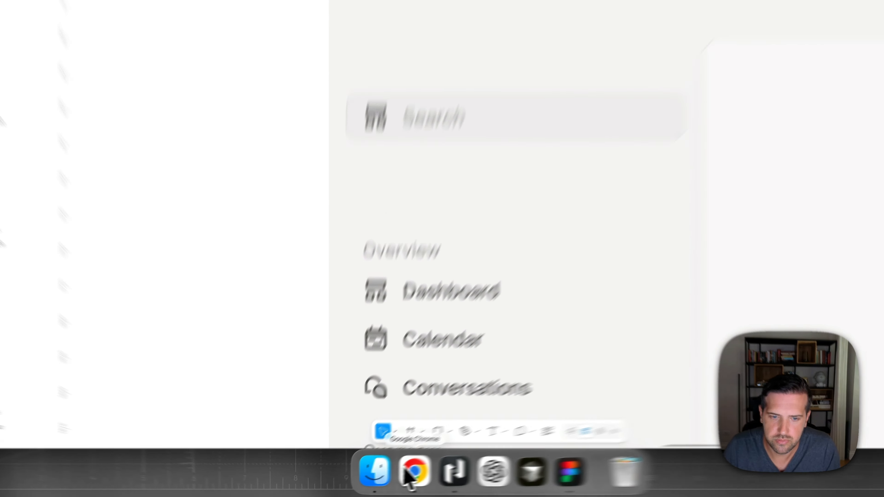
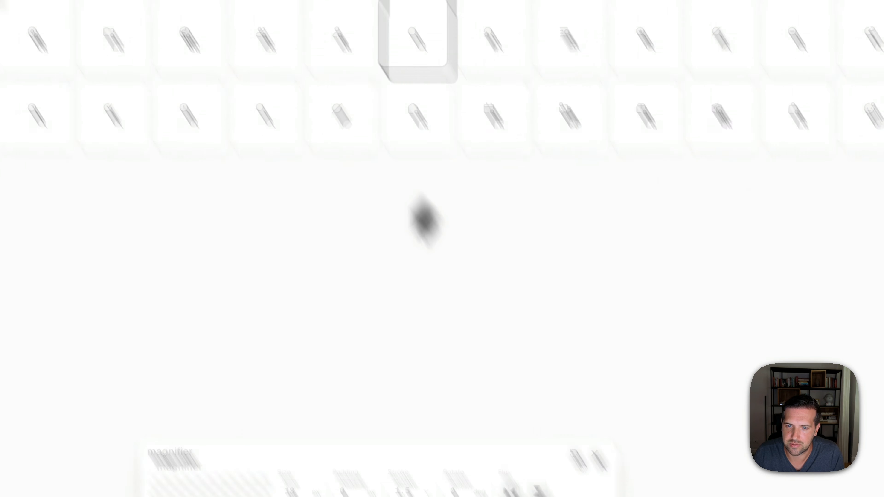
# - Copy the magnifying-glass icon as SVG from the icon library and use it to replace the Search item's icon in Figma
pyautogui.click(310, 330)
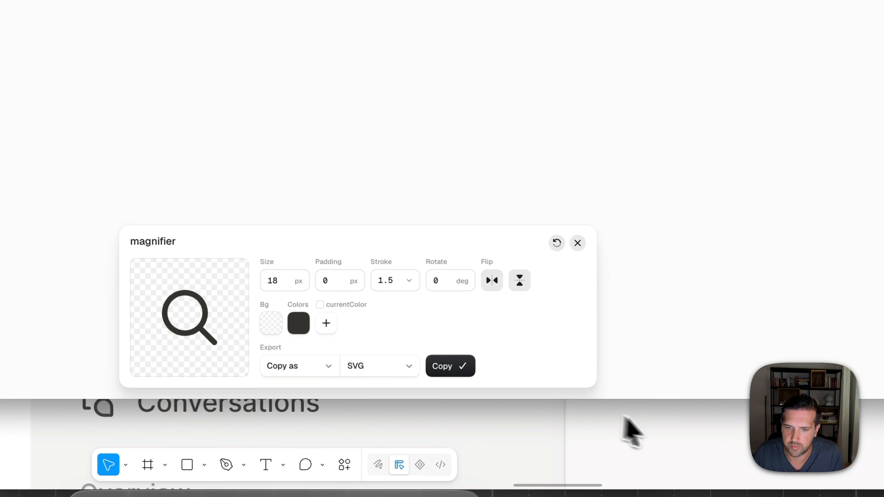
pyautogui.click(625, 416)
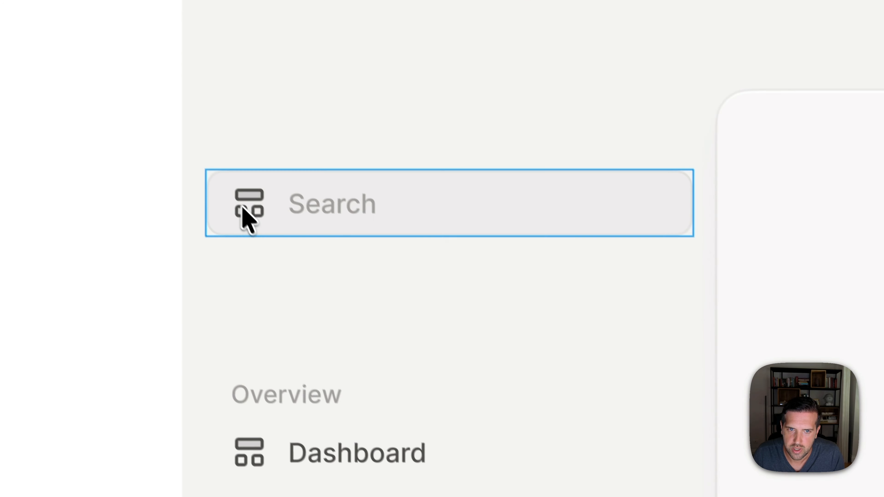
pyautogui.doubleClick(250, 216)
pyautogui.press('super+v')
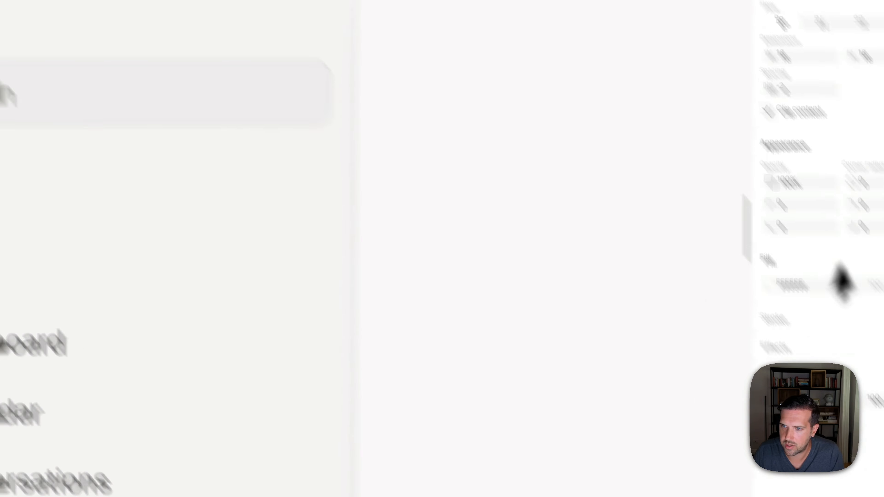
# - Apply the contrast-medium library variable to the Search icon's selection colour
pyautogui.click(851, 278)
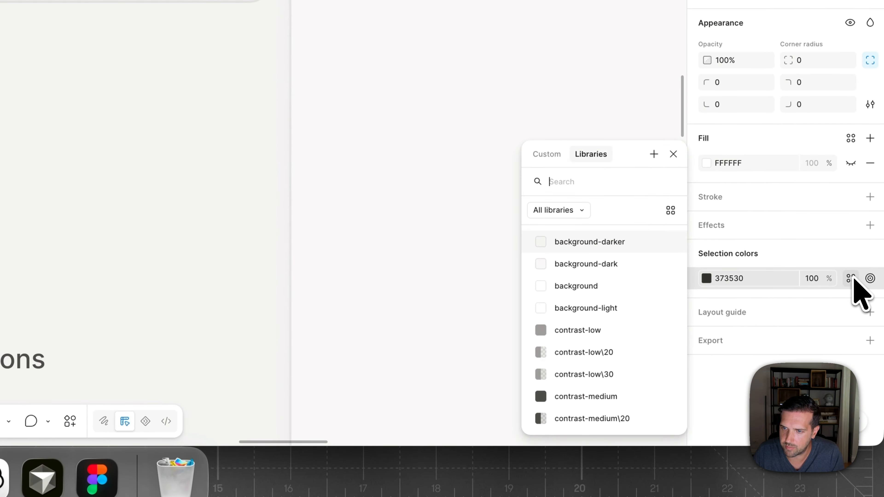
pyautogui.write('med')
pyautogui.press('Return')
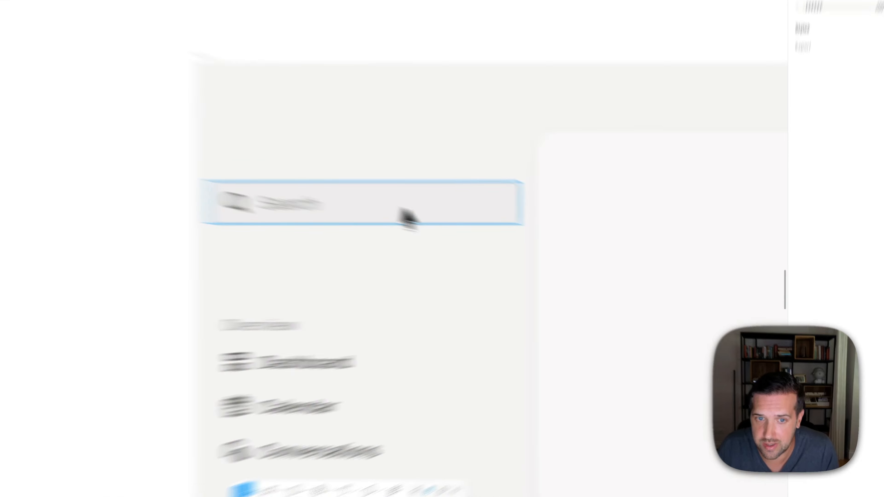
# - Add a second inner shadow to the Search rectangle with X 0, Y 1, blur 0, spread 0 and black at 3% opacity
pyautogui.doubleClick(507, 224)
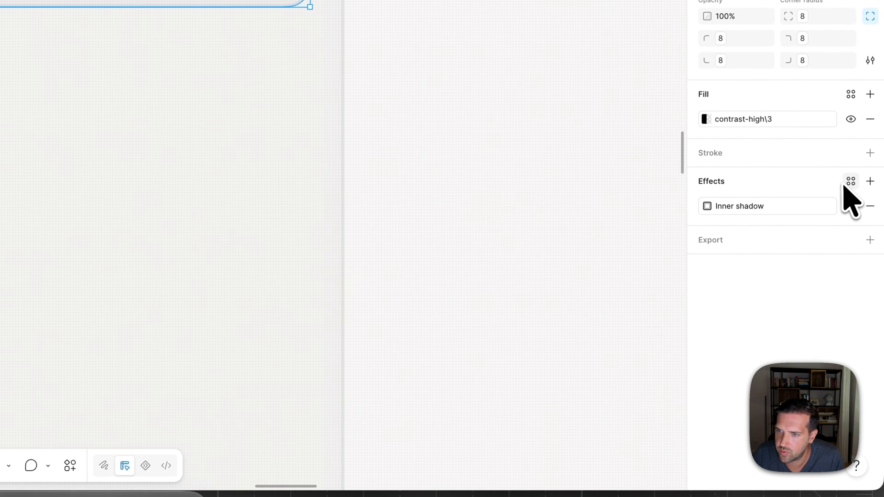
pyautogui.click(871, 182)
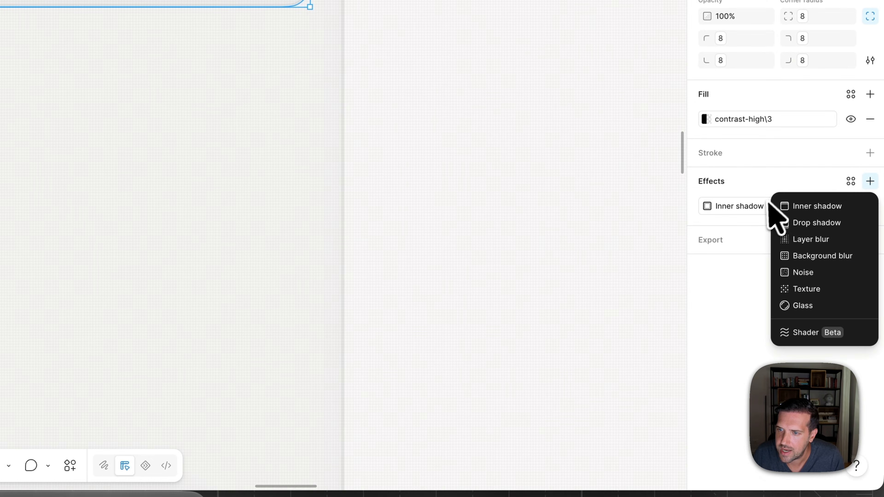
pyautogui.click(825, 208)
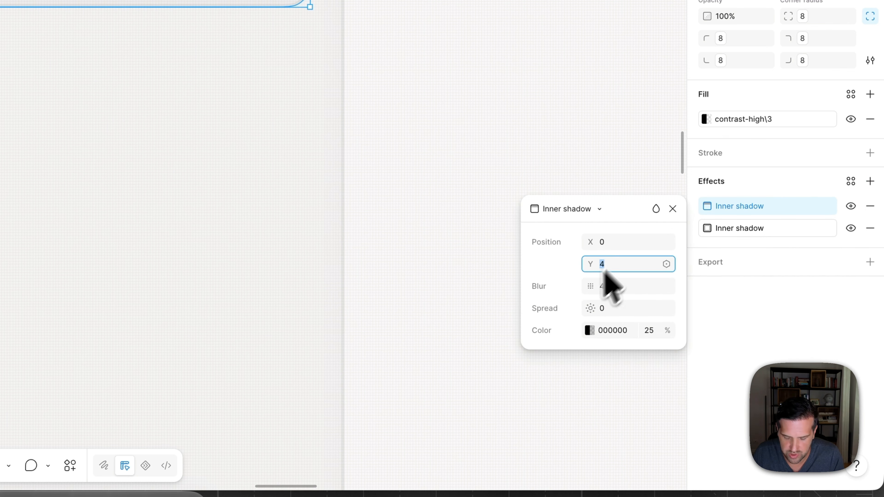
pyautogui.click(614, 290)
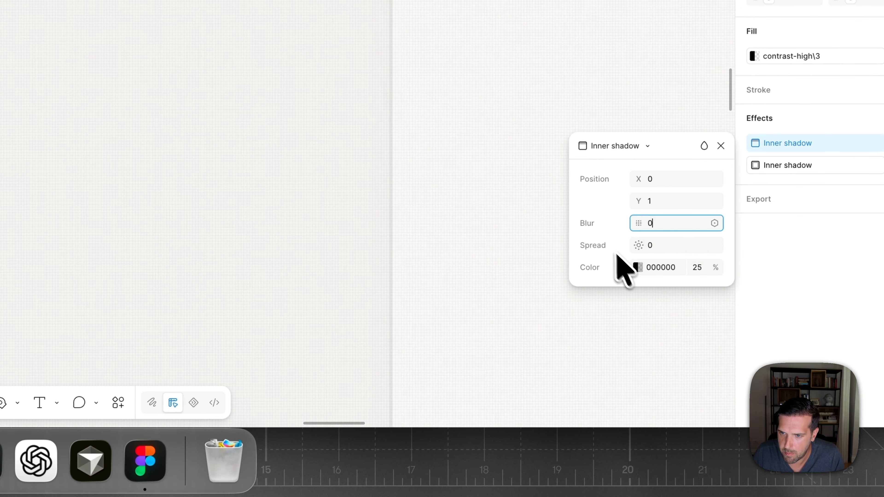
pyautogui.click(636, 268)
pyautogui.click(639, 267)
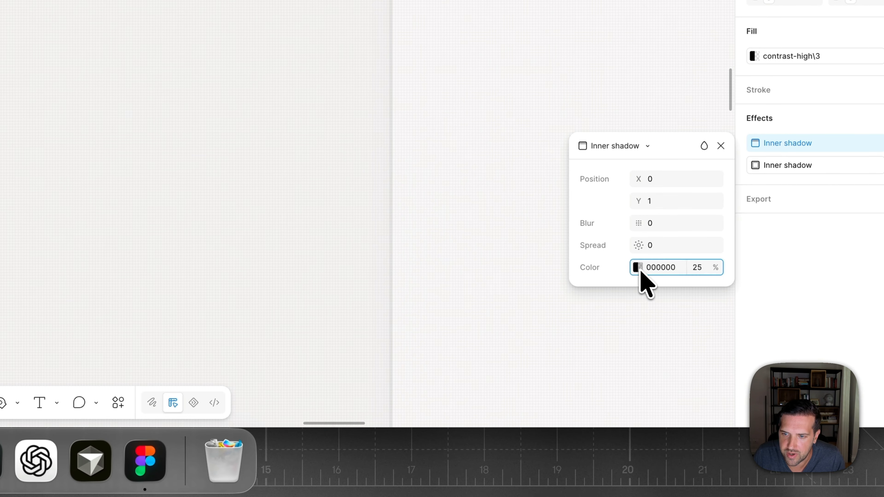
pyautogui.click(633, 268)
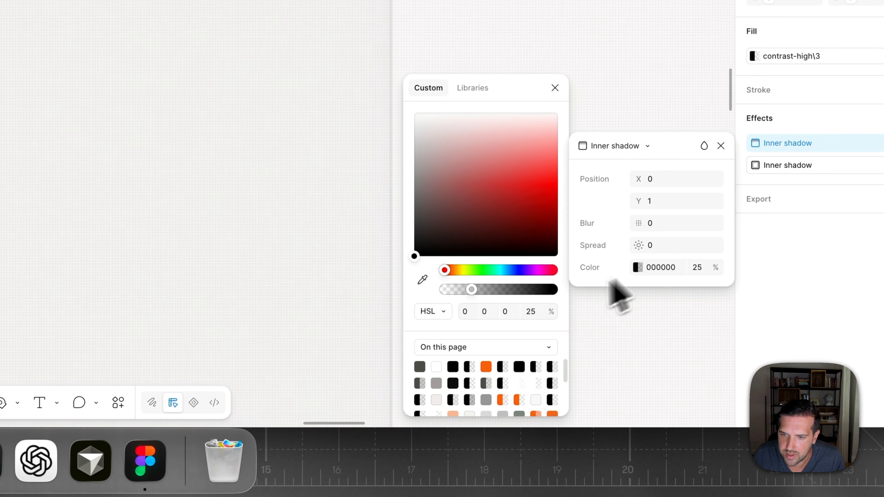
pyautogui.moveTo(470, 291); pyautogui.dragTo(468, 290)
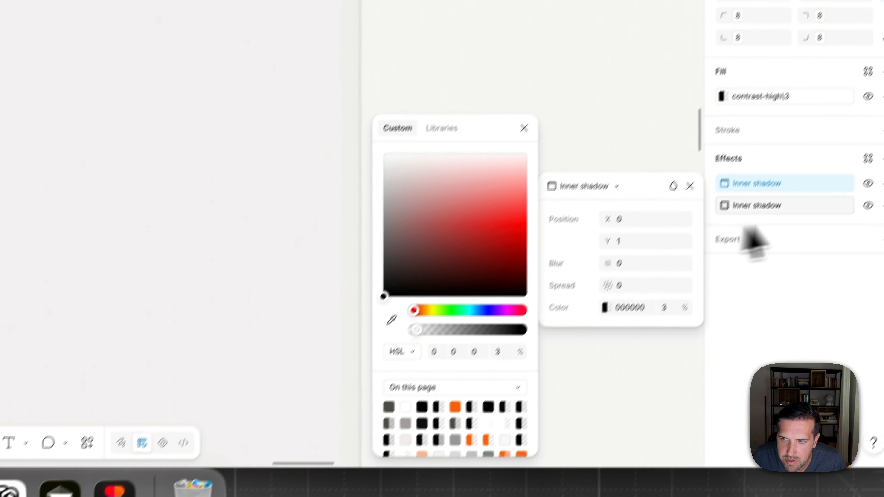
# - Add a drop shadow to the Search rectangle with Y 1, blur 0 and white FFFFFF, and raise its opacity above 25%
pyautogui.click(870, 181)
pyautogui.click(795, 223)
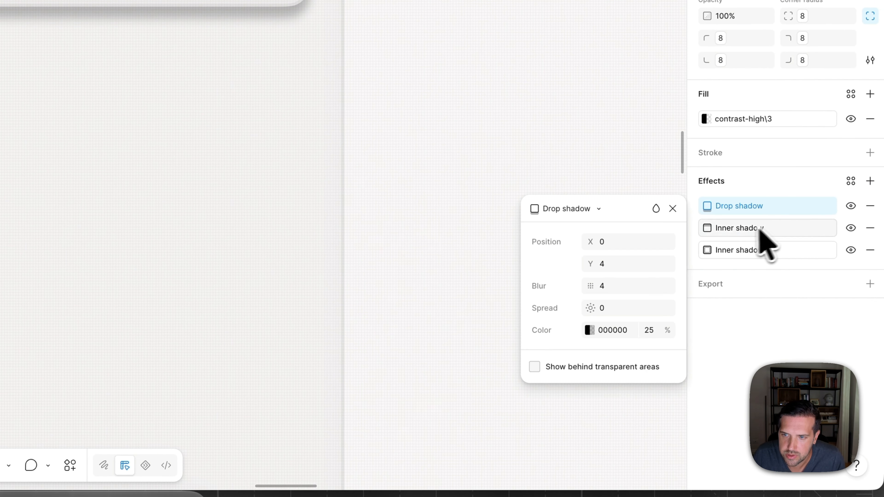
pyautogui.click(621, 269)
pyautogui.write('1')
pyautogui.click(615, 288)
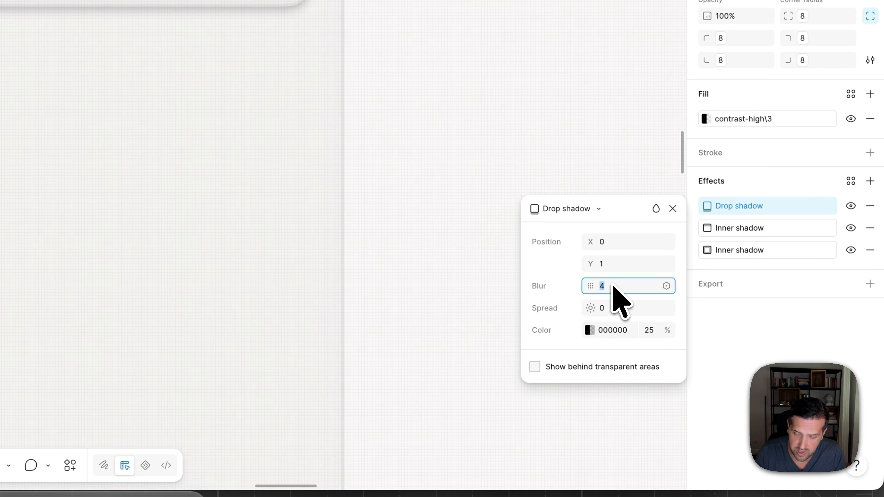
pyautogui.click(590, 330)
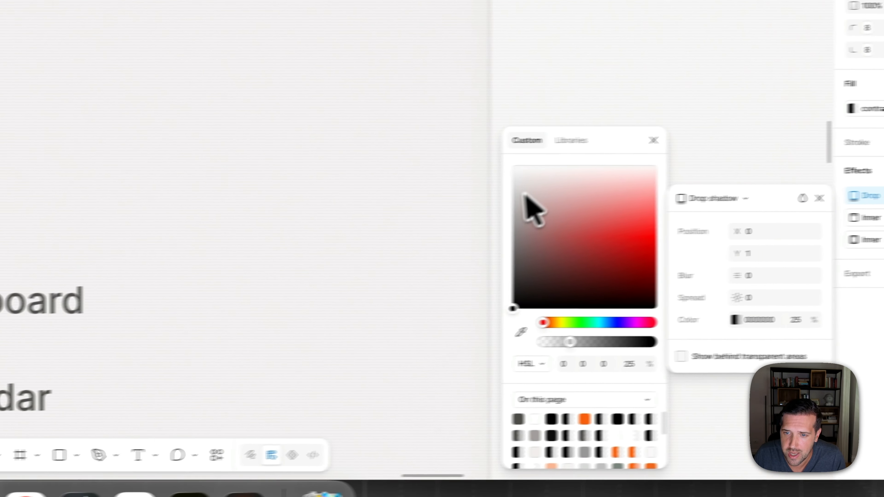
pyautogui.moveTo(566, 173); pyautogui.dragTo(535, 166)
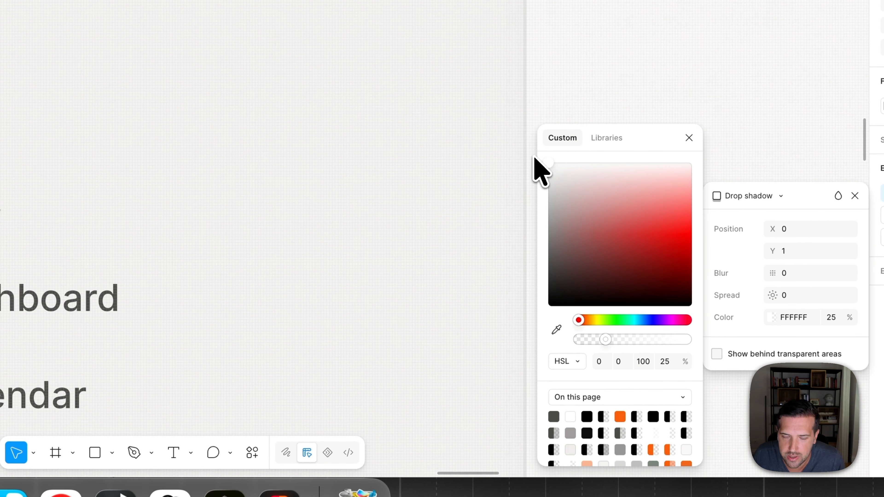
pyautogui.moveTo(608, 342); pyautogui.dragTo(646, 342)
pyautogui.click(228, 208)
# - Examine the Search field's layered shadows against the sidebar background
pyautogui.scroll(-4, 274, 223)
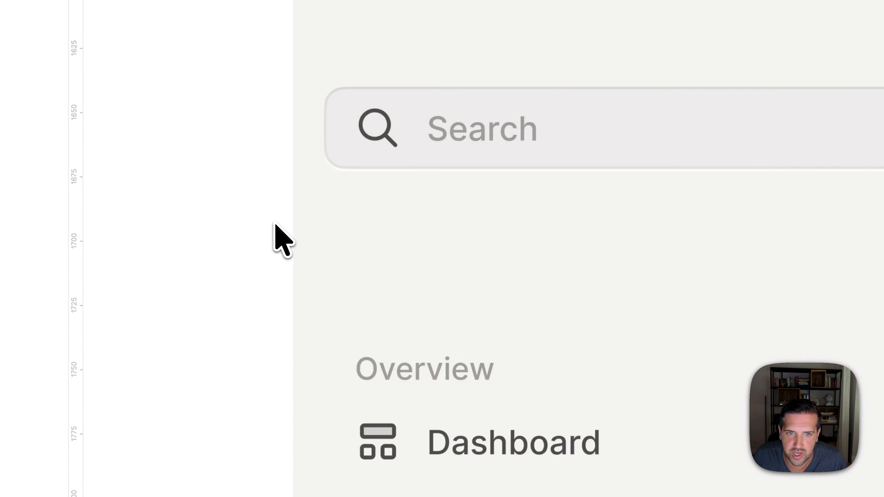
pyautogui.scroll(-2, 274, 224)
pyautogui.hscroll(-3, 275, 223)
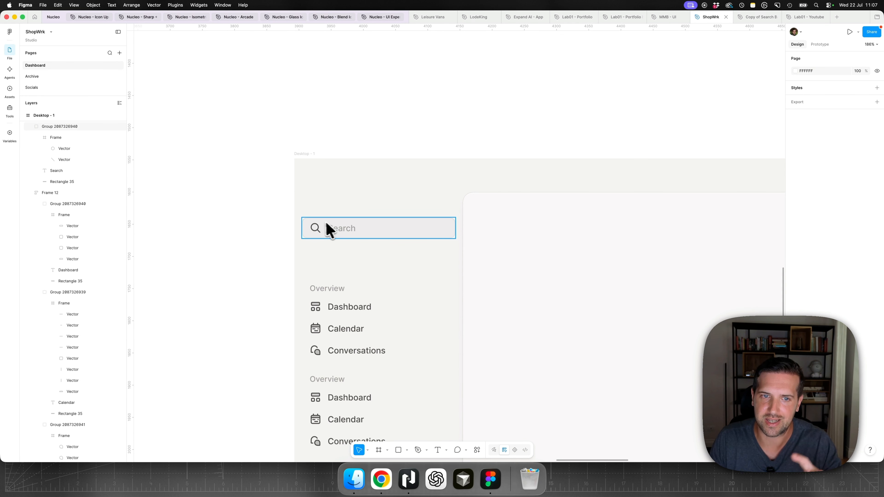
pyautogui.scroll(3, 311, 224)
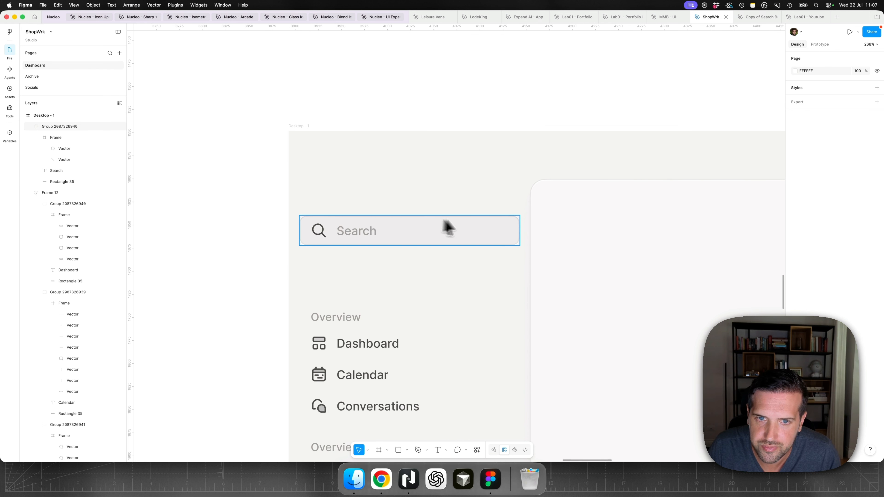
pyautogui.scroll(5, 270, 250)
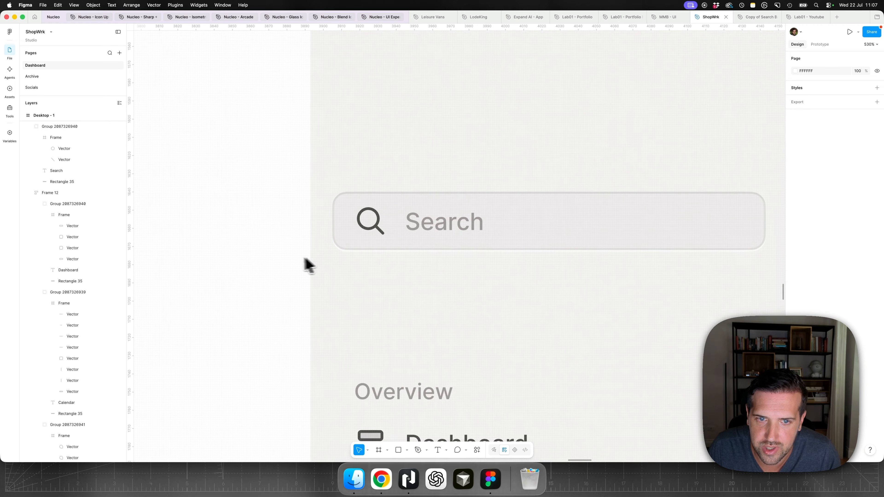
# - Copy the logo from the dashboard-v2 sidebar and paste it into the Desktop - 1 frame above the Search field
pyautogui.scroll(-3, 304, 258)
pyautogui.press('super+0')
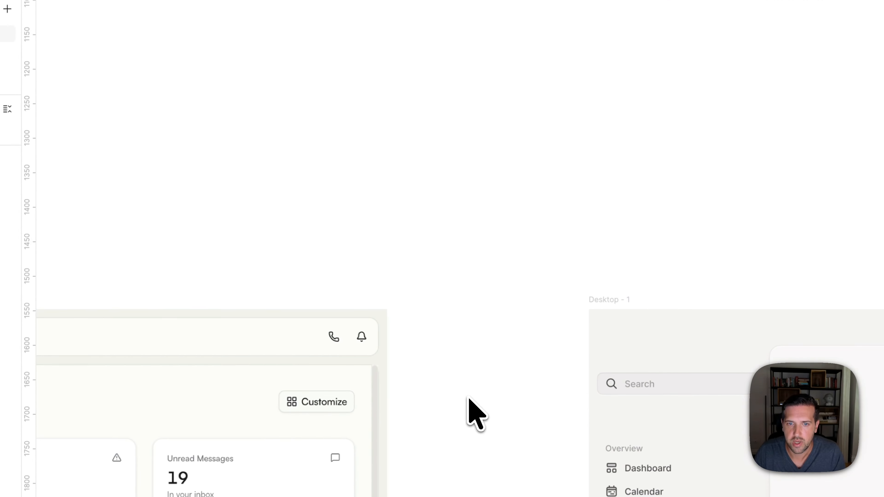
pyautogui.scroll(-4, 552, 399)
pyautogui.scroll(10, 552, 400)
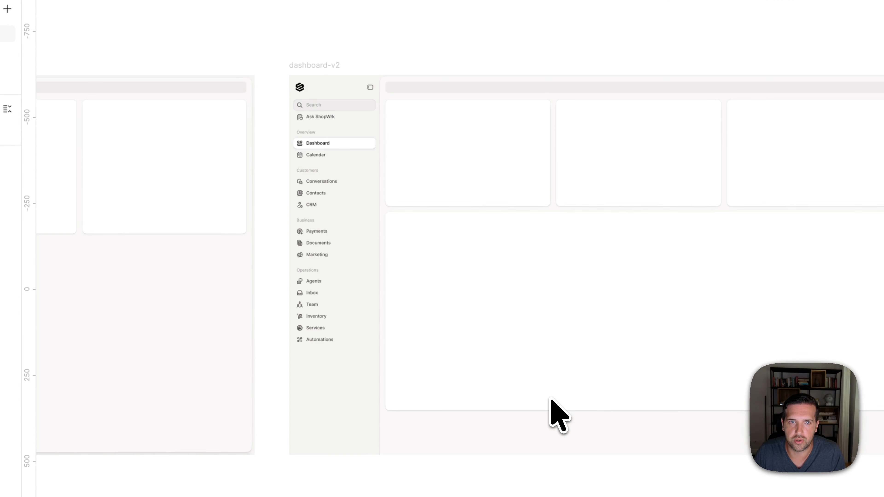
pyautogui.scroll(3, 552, 399)
pyautogui.click(300, 159)
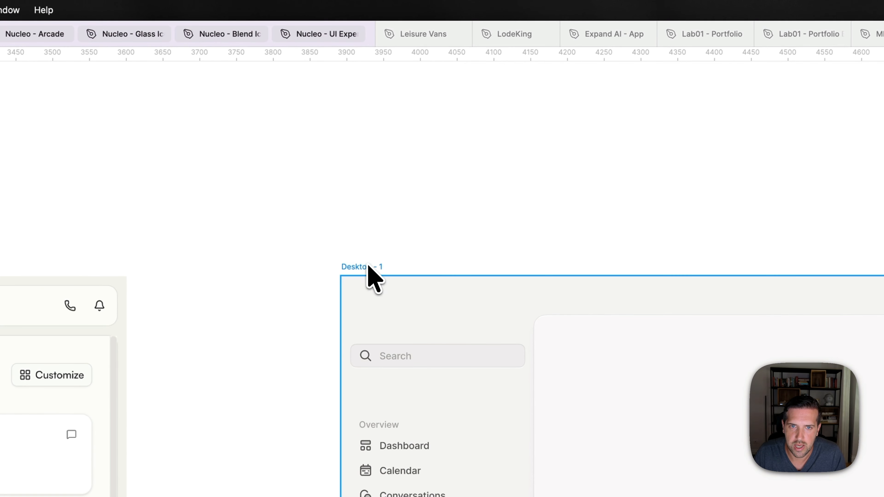
pyautogui.click(369, 267)
pyautogui.scroll(5, 390, 310)
pyautogui.press('super+v')
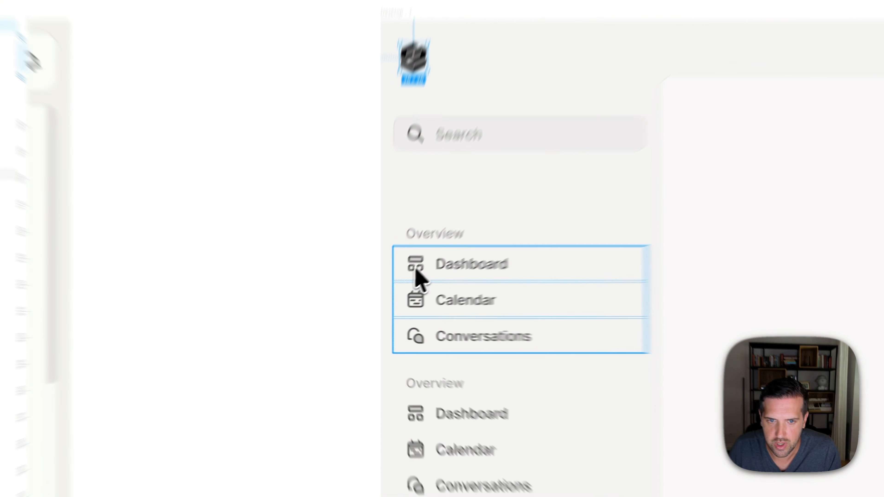
# - Nudge the logo right until it overhangs the Dashboard icon by 4 px on each side, measuring the distances between them
pyautogui.doubleClick(392, 287)
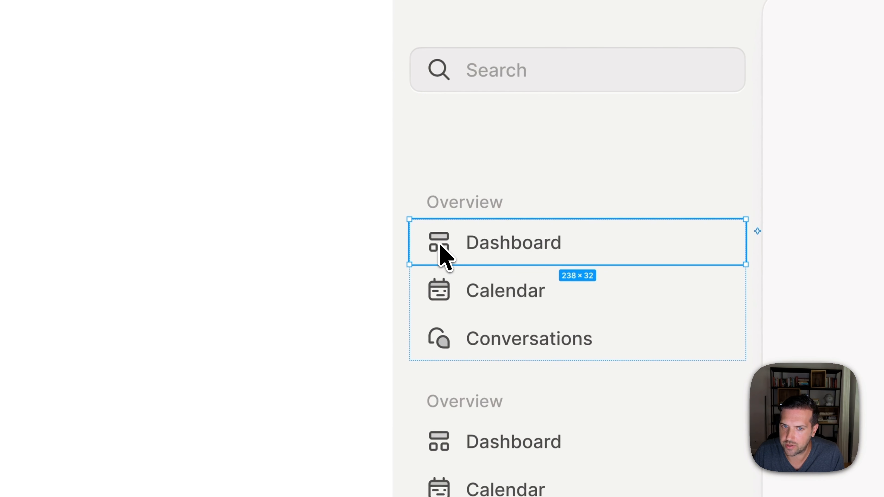
pyautogui.doubleClick(392, 287)
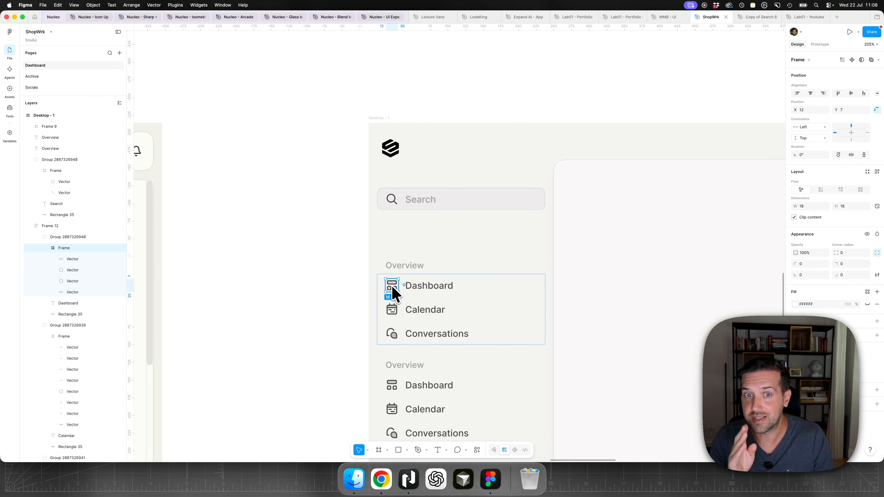
pyautogui.press('alt')
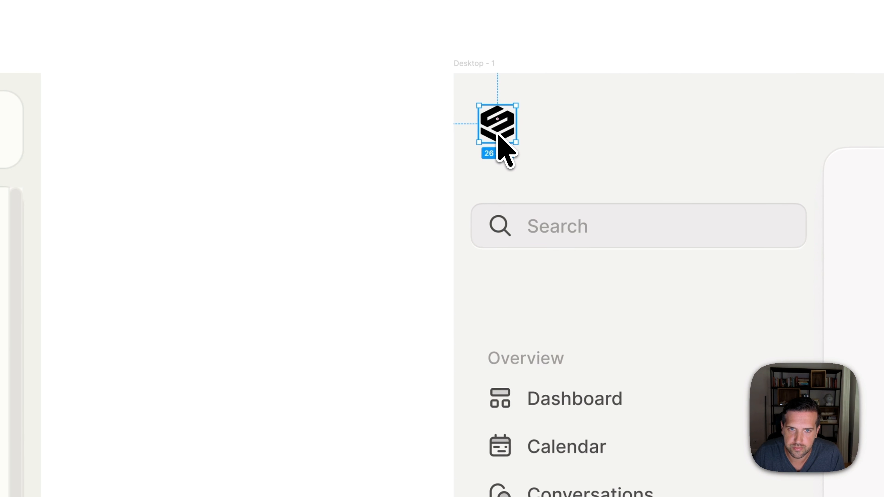
pyautogui.press('Right')
pyautogui.doubleClick(496, 396)
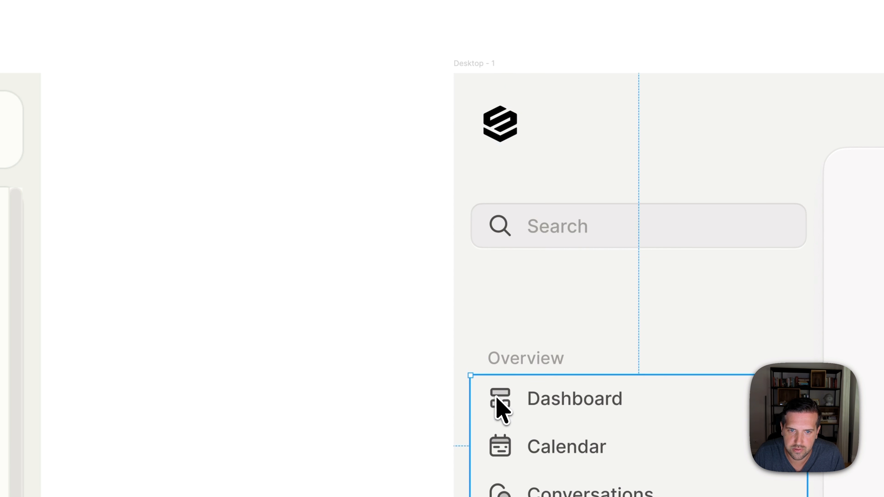
pyautogui.doubleClick(501, 400)
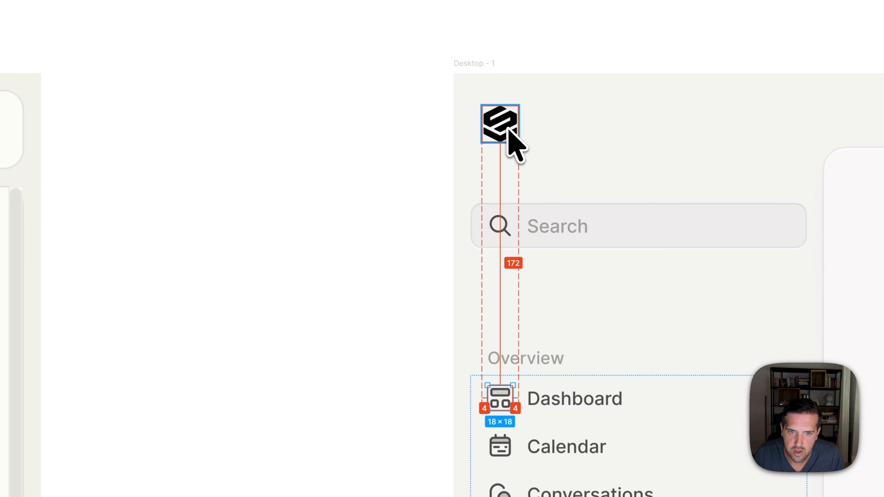
pyautogui.press('alt')
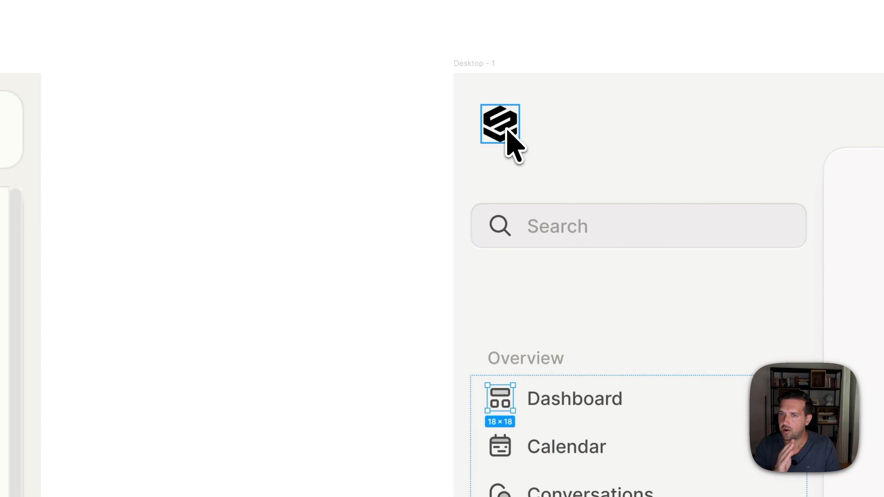
pyautogui.click(315, 229)
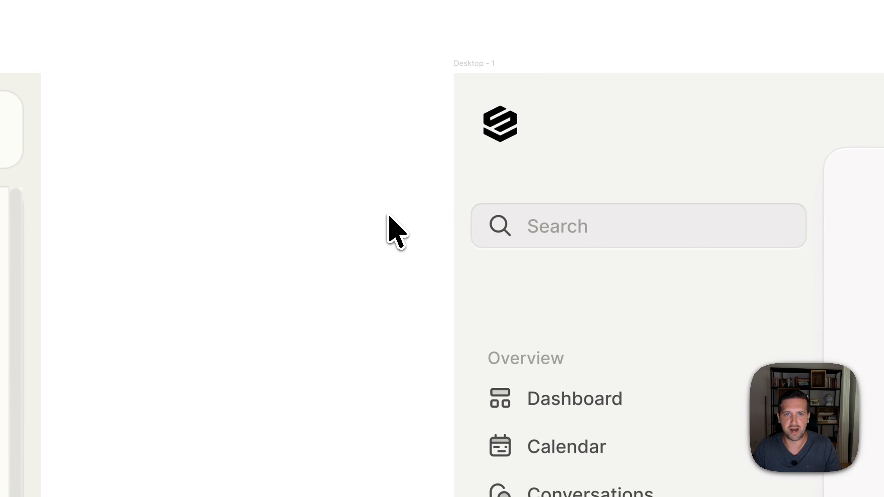
# - Move the logo up 3 px so its top margin in the frame matches its left margin
pyautogui.scroll(5, 436, 195)
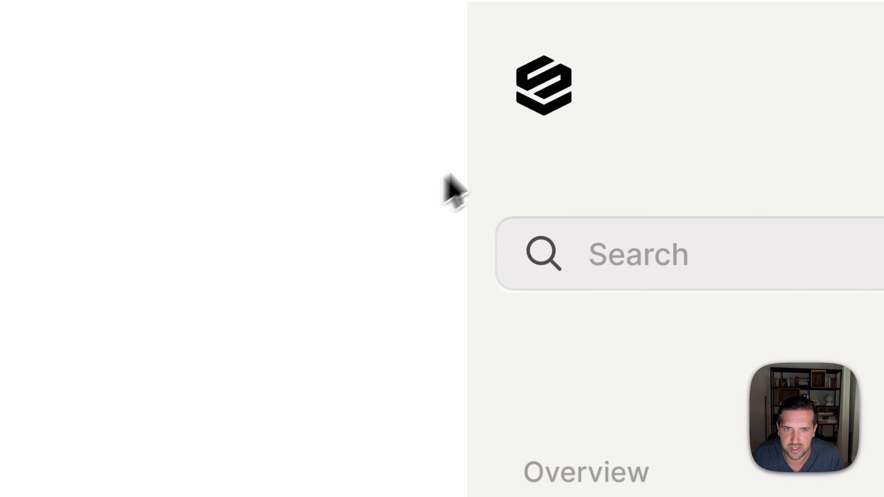
pyautogui.click(563, 104)
pyautogui.press('alt')
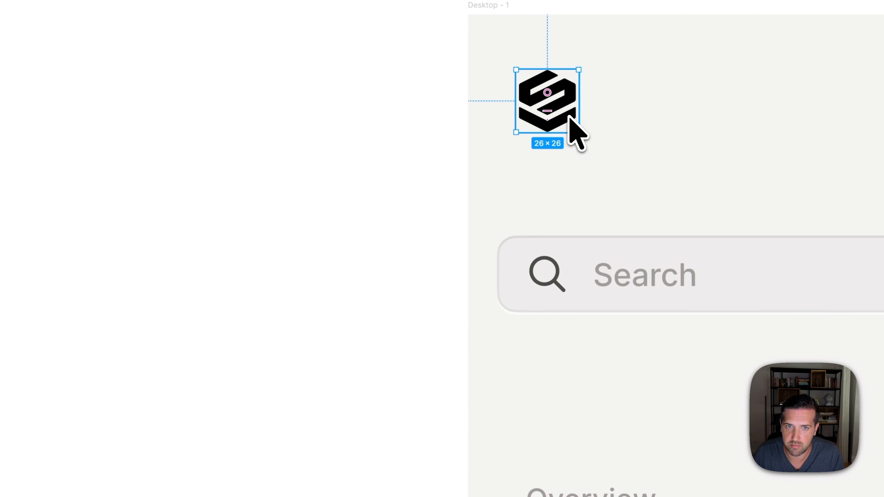
pyautogui.press('Up')
pyautogui.press('Up')
pyautogui.press('Up')
pyautogui.press('alt')
pyautogui.click(372, 190)
pyautogui.scroll(-4, 372, 189)
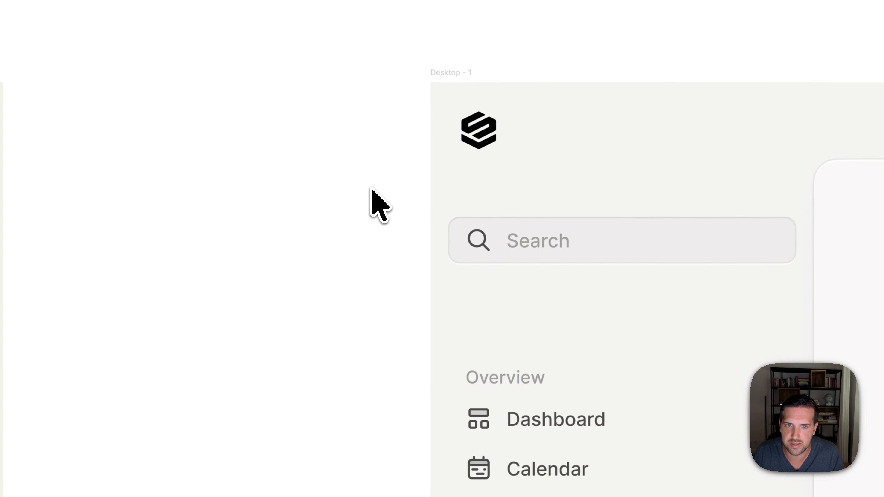
# - Move the Search field up closer beneath the logo, and move both Overview navigation groups up towards it
pyautogui.scroll(-2, 372, 190)
pyautogui.moveTo(479, 236); pyautogui.dragTo(480, 213)
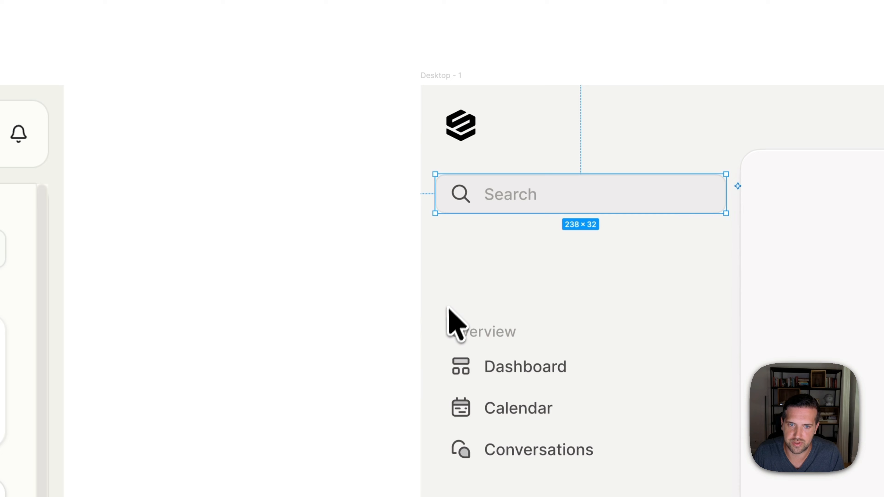
pyautogui.moveTo(450, 300); pyautogui.dragTo(563, 471)
pyautogui.moveTo(512, 387); pyautogui.dragTo(509, 321)
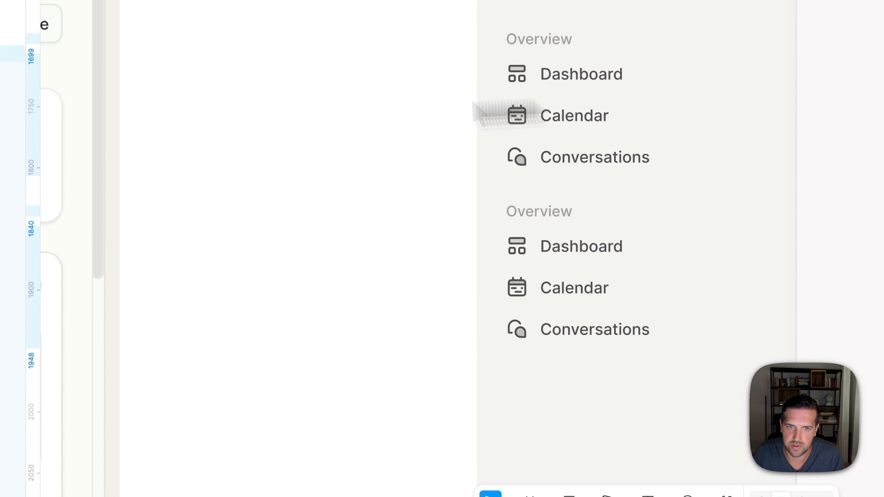
# - Move both Overview navigation groups in the Desktop - 1 sidebar up closer to the Search field
pyautogui.click(293, 111)
pyautogui.hotkey('shift', '0')
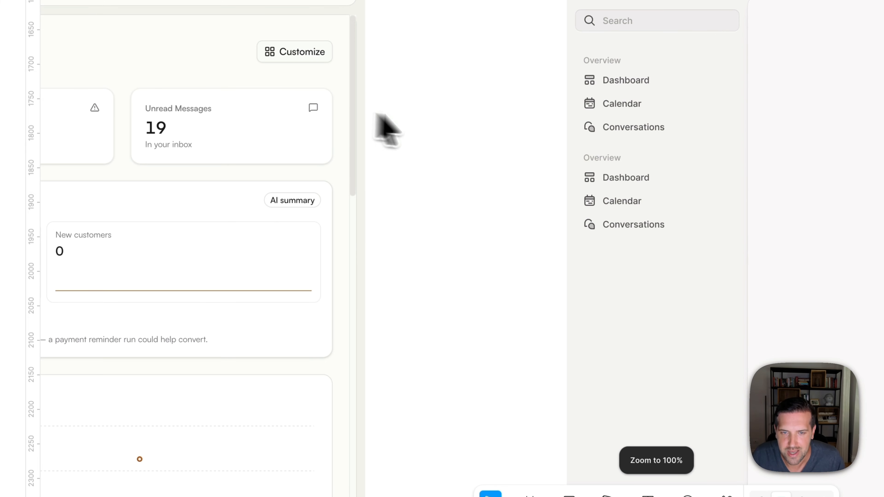
pyautogui.scroll(-3, 463, 140)
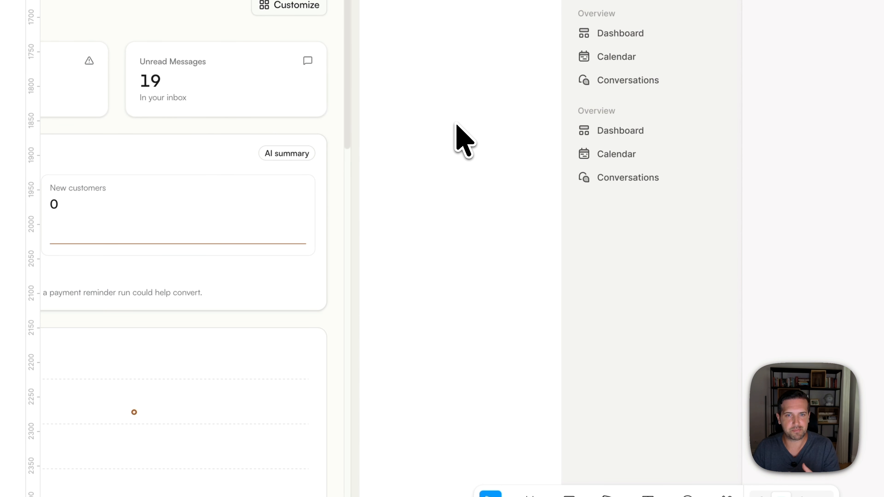
pyautogui.click(615, 154)
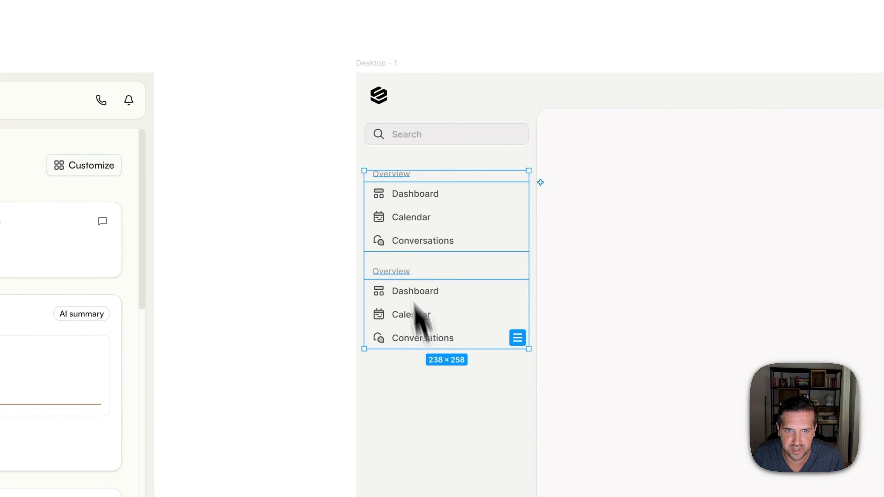
pyautogui.moveTo(395, 223); pyautogui.dragTo(414, 207)
pyautogui.click(326, 221)
pyautogui.click(413, 280)
pyautogui.click(277, 282)
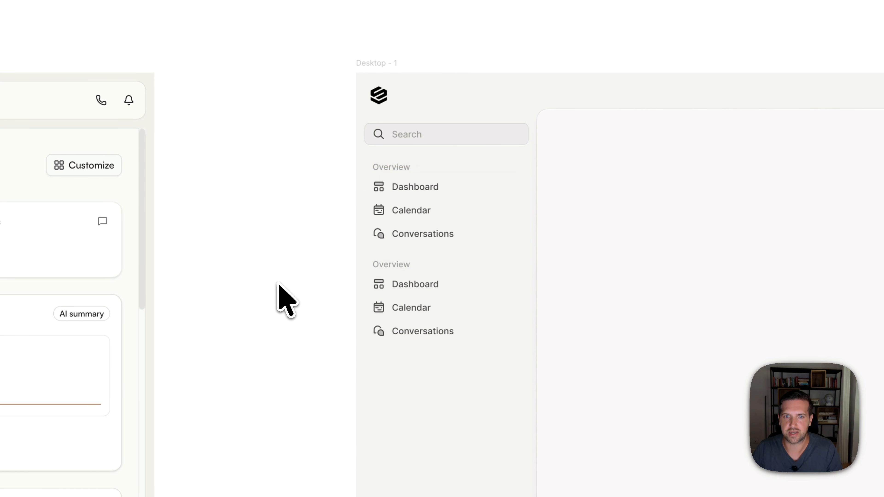
pyautogui.moveTo(606, 221); pyautogui.dragTo(607, 182)
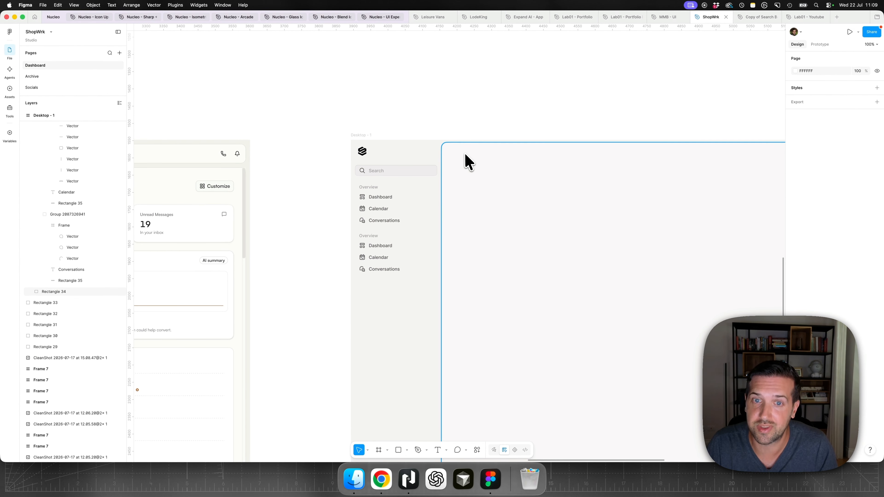
# - Examine the header bars and sidebars of the ShopWrk AI, Conversations and Marketing reference screenshots, and return to the Desktop - 1 frame
pyautogui.scroll(-5, 469, 161)
pyautogui.scroll(4, 464, 161)
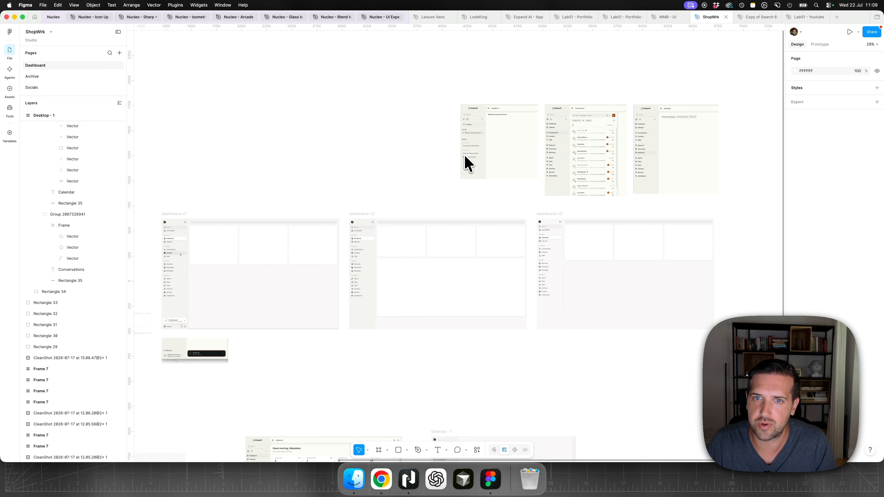
pyautogui.scroll(5, 505, 144)
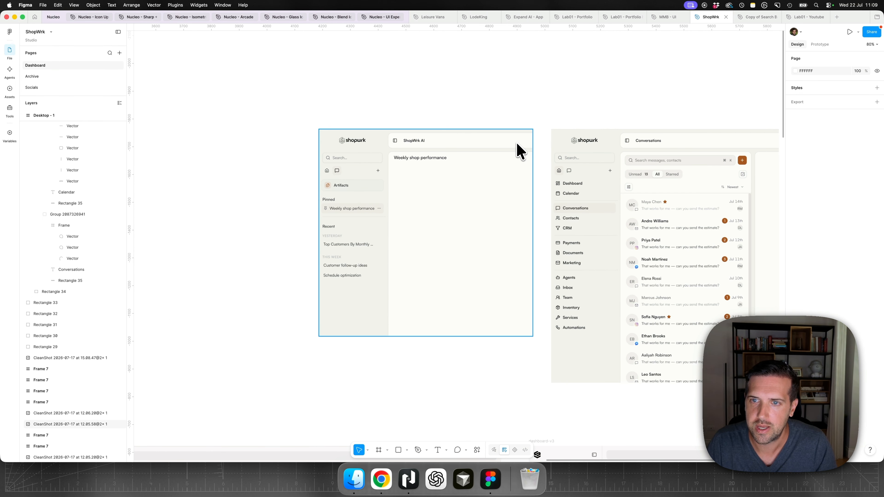
pyautogui.scroll(-1, 512, 153)
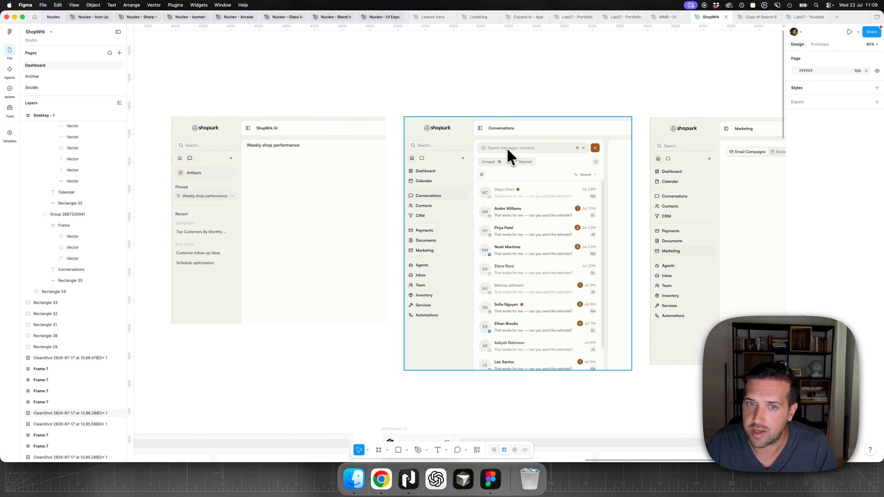
pyautogui.hscroll(5, 539, 150)
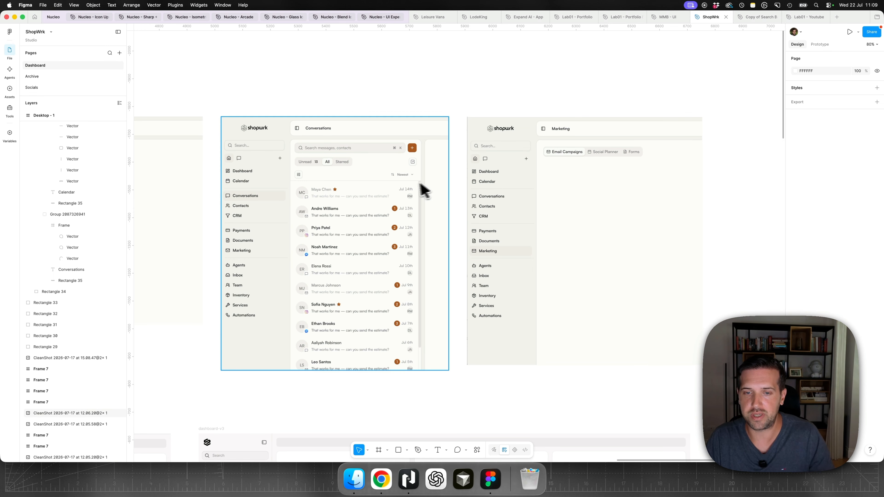
pyautogui.scroll(-7, 405, 187)
pyautogui.hscroll(-4, 406, 186)
pyautogui.scroll(-15, 406, 191)
pyautogui.hscroll(-15, 405, 191)
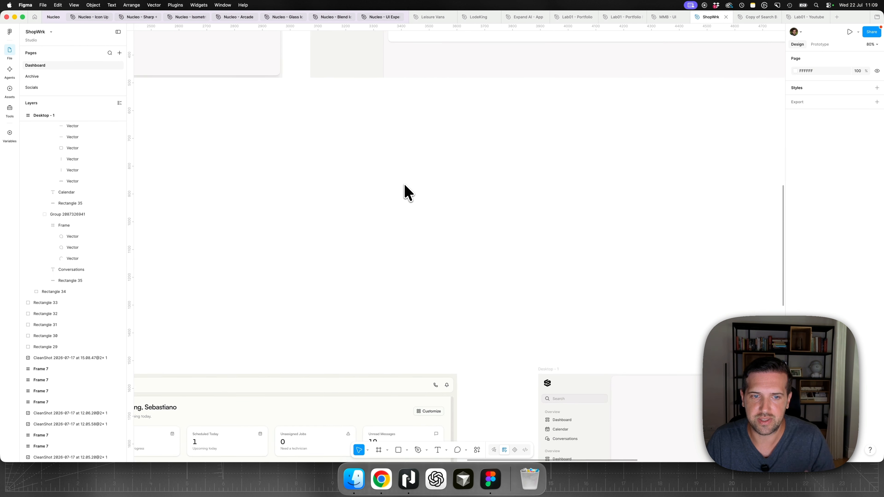
pyautogui.scroll(-3, 406, 191)
pyautogui.scroll(5, 623, 266)
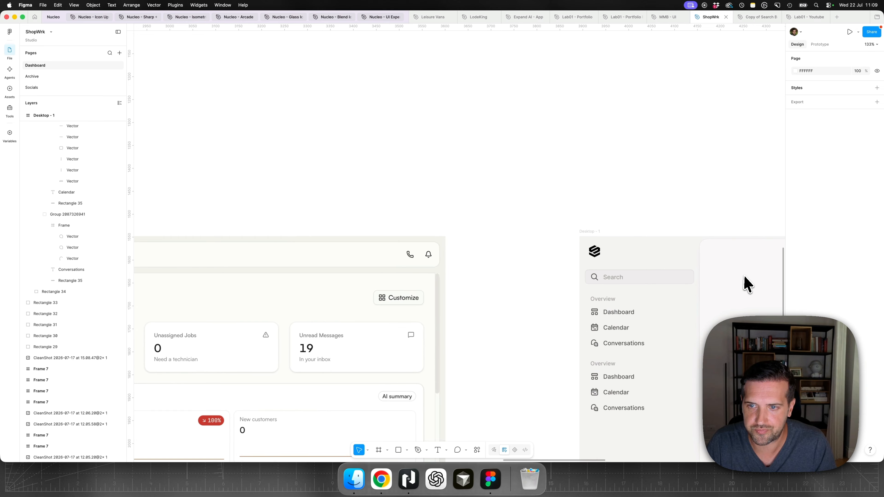
pyautogui.hscroll(6, 744, 283)
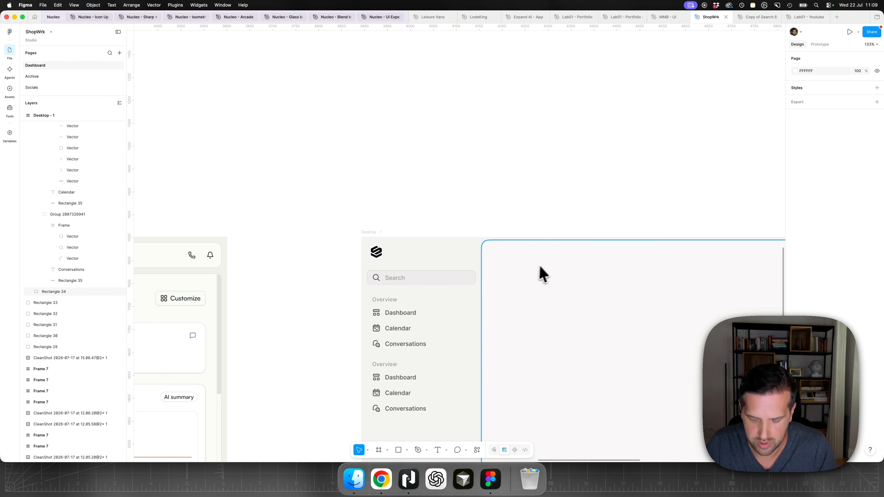
# - Draw a grey rectangle 115 px wide, set its height to 32, and place it near the content panel's upper-left corner at X 283, Y 23
pyautogui.press('r')
pyautogui.moveTo(512, 241); pyautogui.dragTo(567, 260)
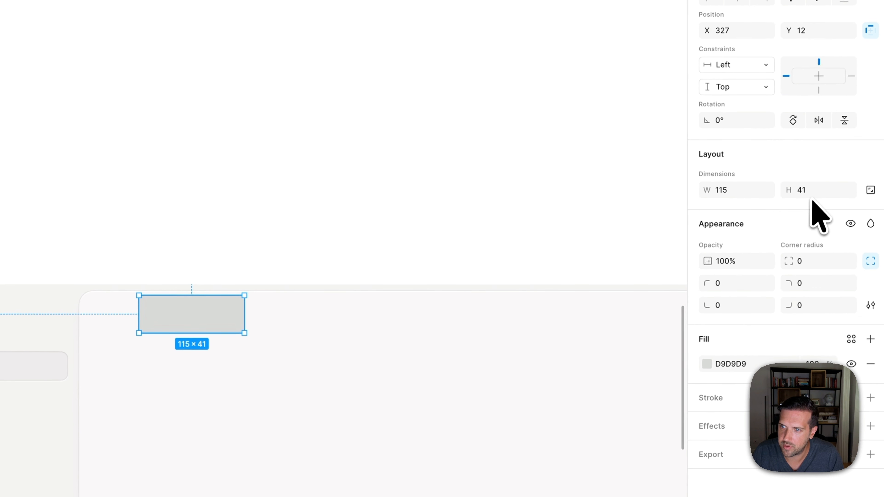
pyautogui.click(860, 168)
pyautogui.write('32')
pyautogui.press('Return')
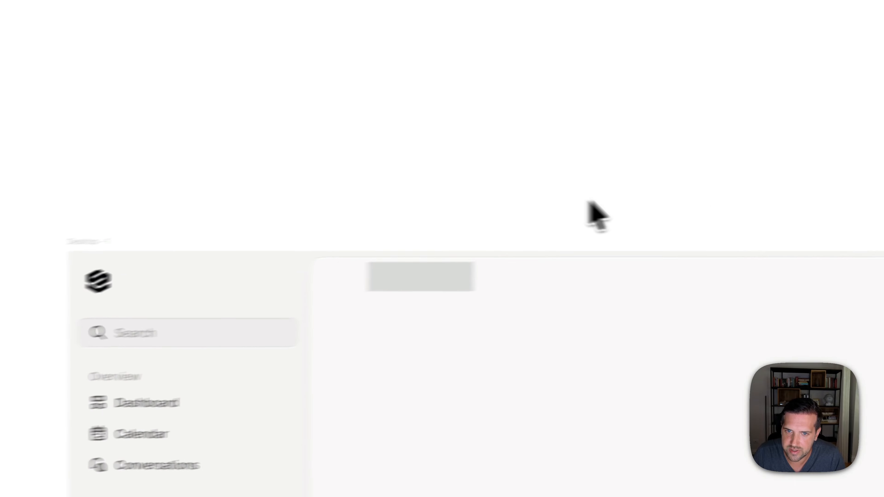
pyautogui.moveTo(525, 243); pyautogui.dragTo(454, 262)
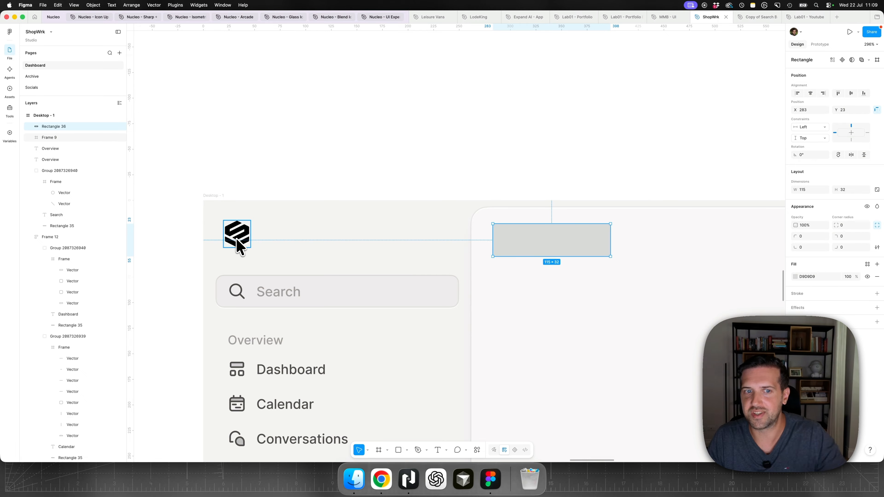
# - Copy the sidebar toggle icon from the dashboard-v2 frame and paste it into the Desktop - 1 frame above the Search field
pyautogui.scroll(-10, 270, 248)
pyautogui.scroll(7, 270, 248)
pyautogui.hscroll(-3, 270, 248)
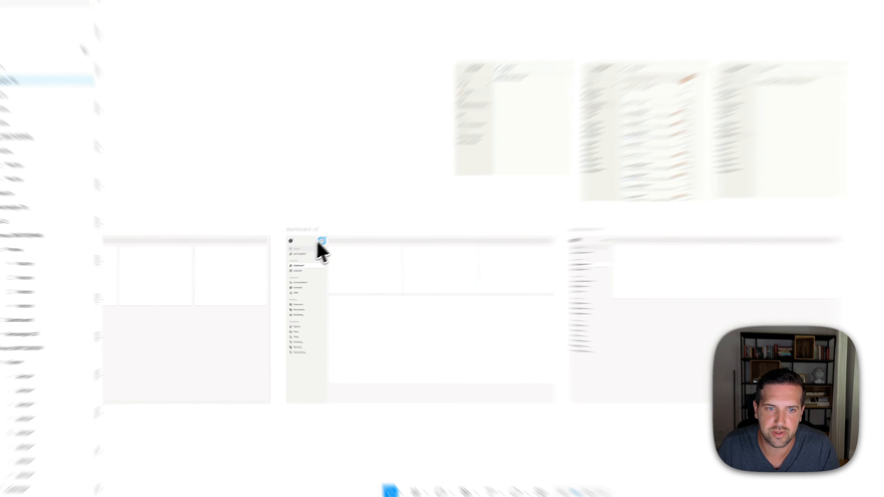
pyautogui.keyDown('super'); pyautogui.click(319, 242); pyautogui.keyUp('super')
pyautogui.click(352, 213)
pyautogui.scroll(-10, 353, 214)
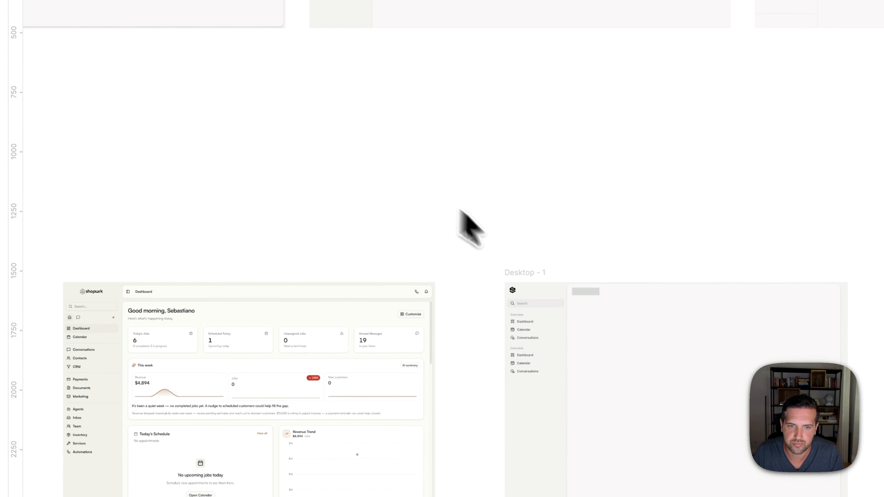
pyautogui.scroll(8, 436, 302)
pyautogui.scroll(2, 542, 306)
pyautogui.click(451, 255)
pyautogui.scroll(5, 606, 328)
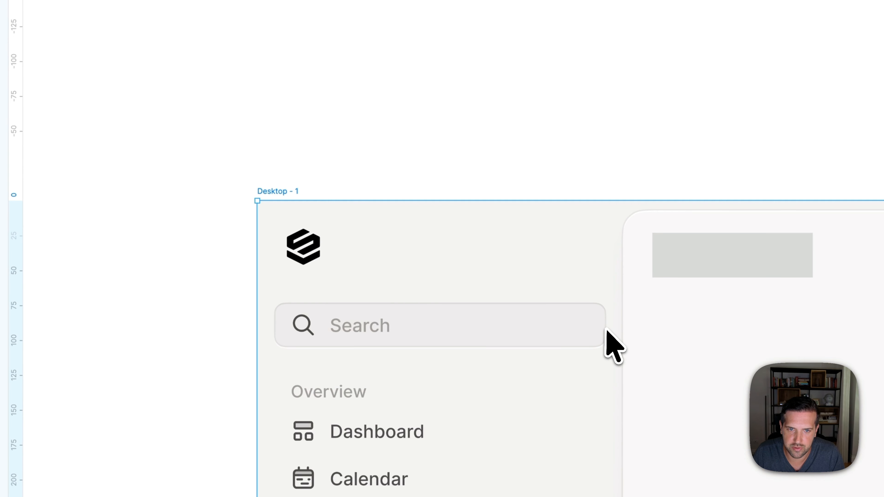
pyautogui.press('super+v')
# - Measure the toggle icon's distance from the logo, move the icon up, and align the vertical centres of the two
pyautogui.press('alt')
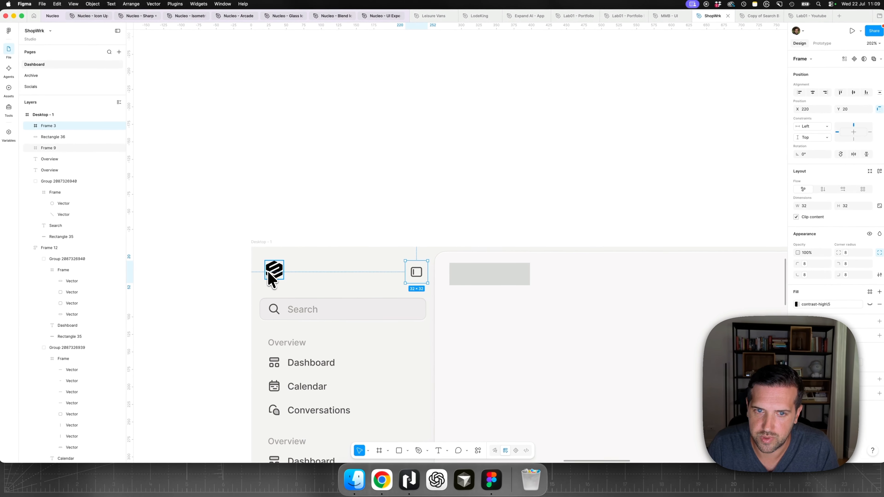
pyautogui.press('alt')
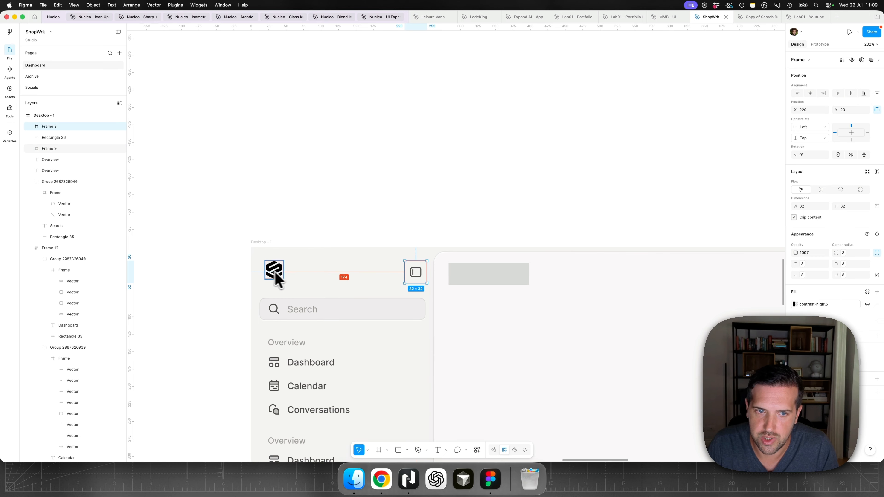
pyautogui.keyDown('alt'); pyautogui.click(276, 272); pyautogui.keyUp('alt')
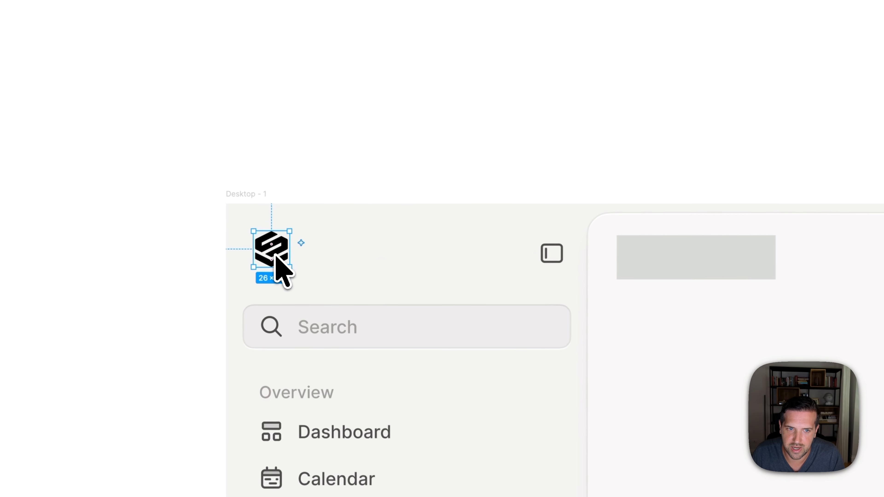
pyautogui.click(554, 263)
pyautogui.press('Escape')
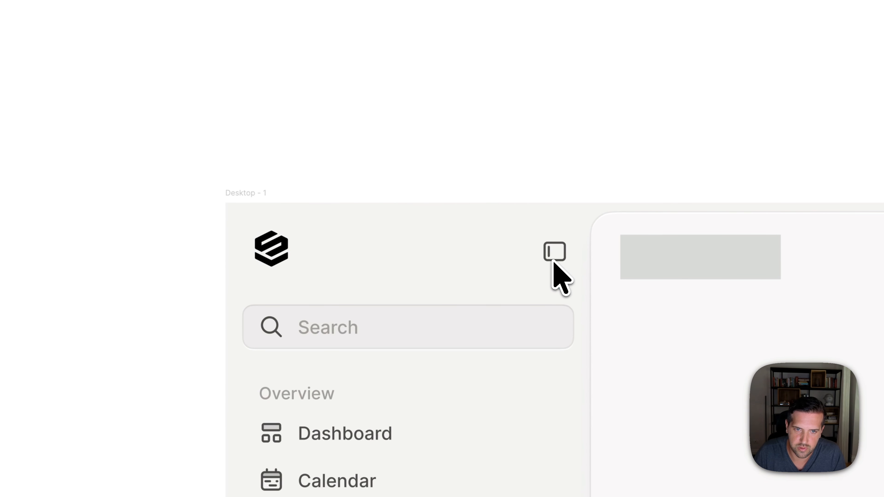
pyautogui.click(554, 261)
pyautogui.click(270, 255)
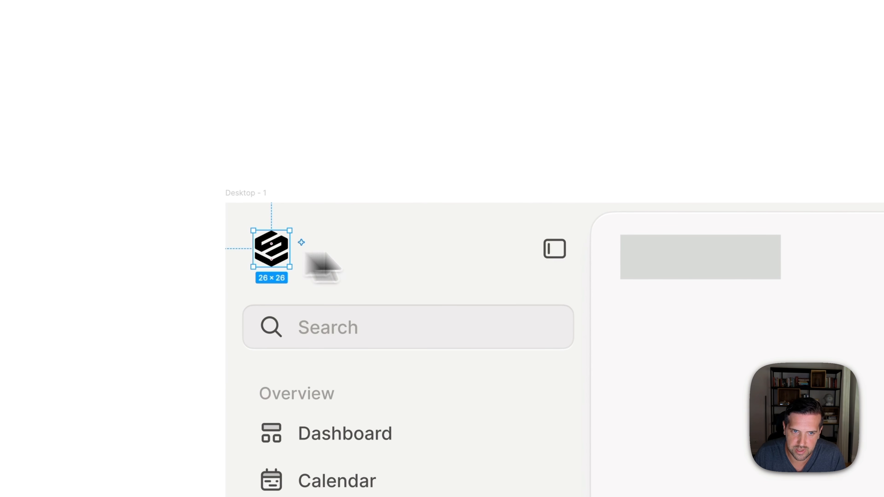
pyautogui.keyDown('shift'); pyautogui.click(555, 256); pyautogui.keyUp('shift')
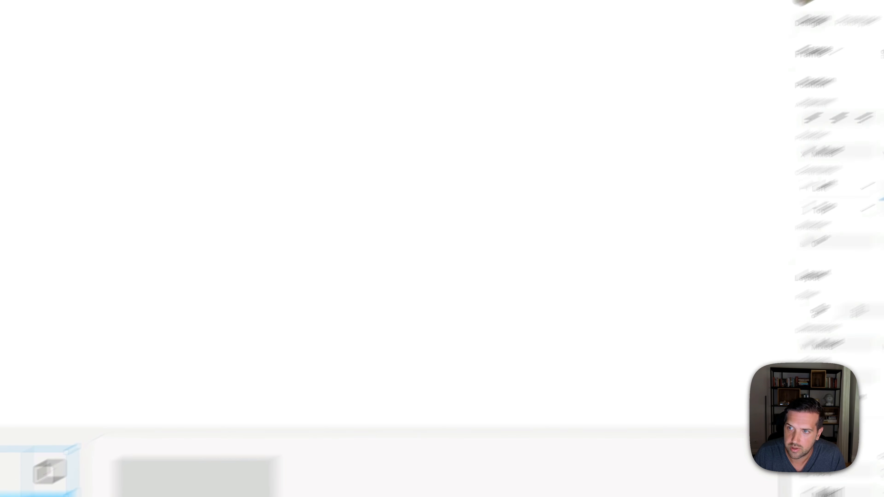
pyautogui.click(821, 173)
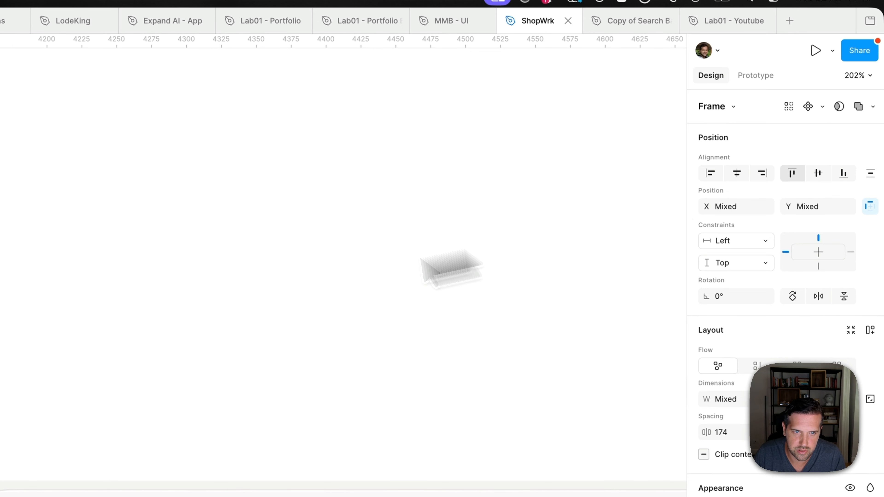
# - Nudge the sidebar toggle icon slightly left, bringing it closer to the Search field's right edge
pyautogui.click(121, 330)
pyautogui.click(256, 350)
pyautogui.click(290, 247)
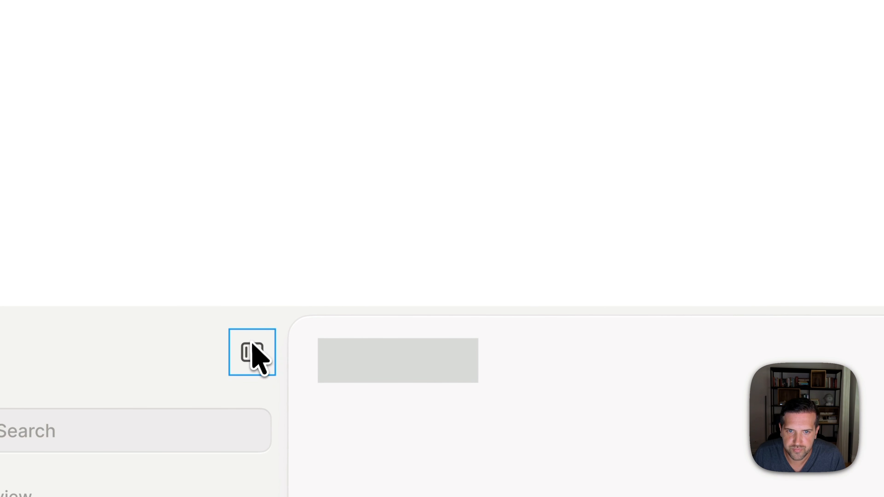
pyautogui.moveTo(252, 344); pyautogui.dragTo(245, 346)
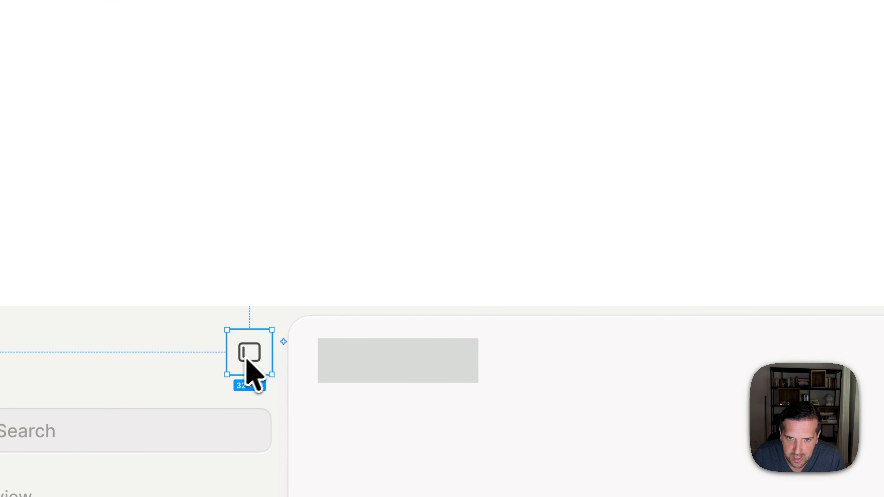
pyautogui.click(275, 284)
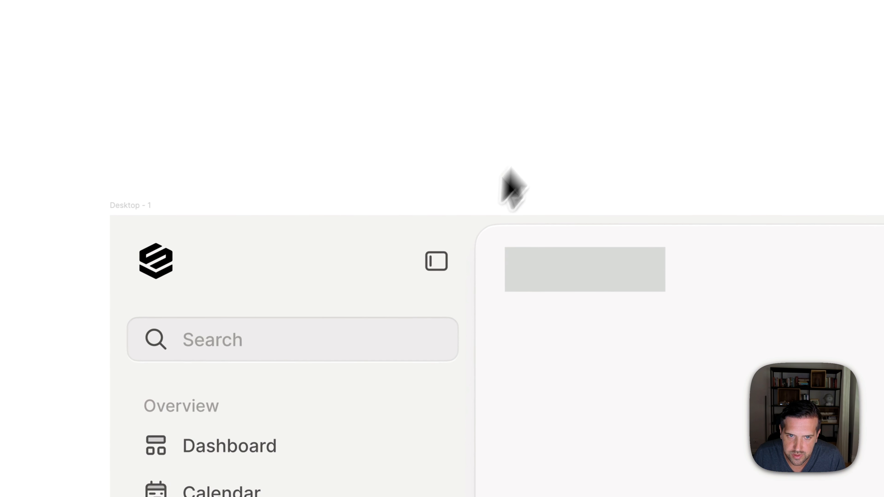
# - Move the grey rectangle up to Y 17 so it lines up with the logo and the sidebar toggle icon
pyautogui.click(528, 282)
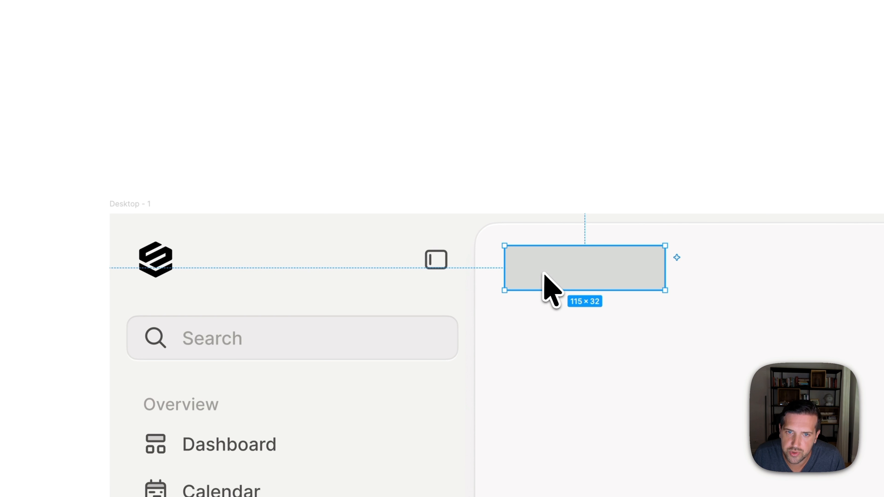
pyautogui.moveTo(542, 276); pyautogui.dragTo(541, 270)
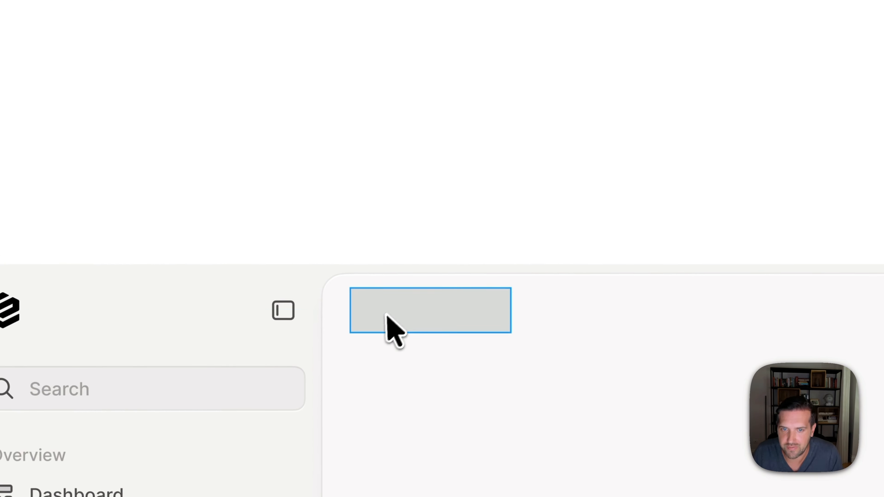
pyautogui.click(524, 304)
# - Nudge the content panel up to Y 6, measuring its distances to the frame, and shift the grey rectangle left to X 278
pyautogui.click(687, 277)
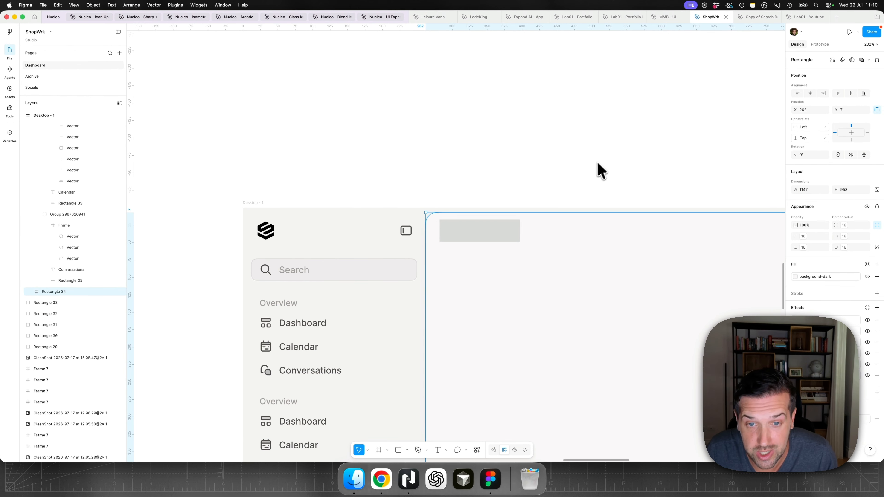
pyautogui.scroll(-2, 601, 170)
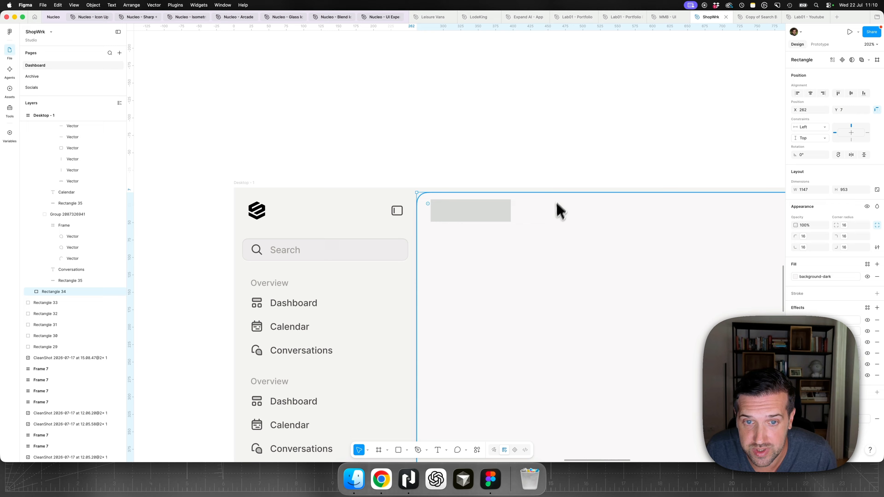
pyautogui.press('alt')
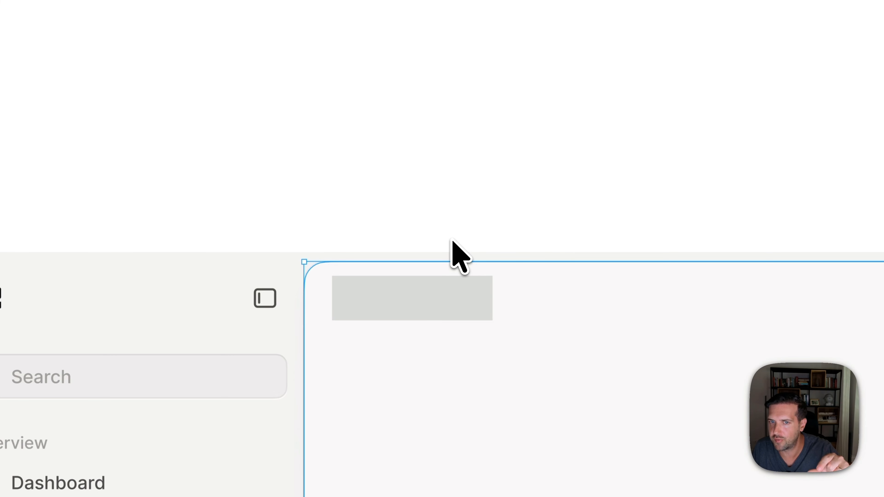
pyautogui.press('alt')
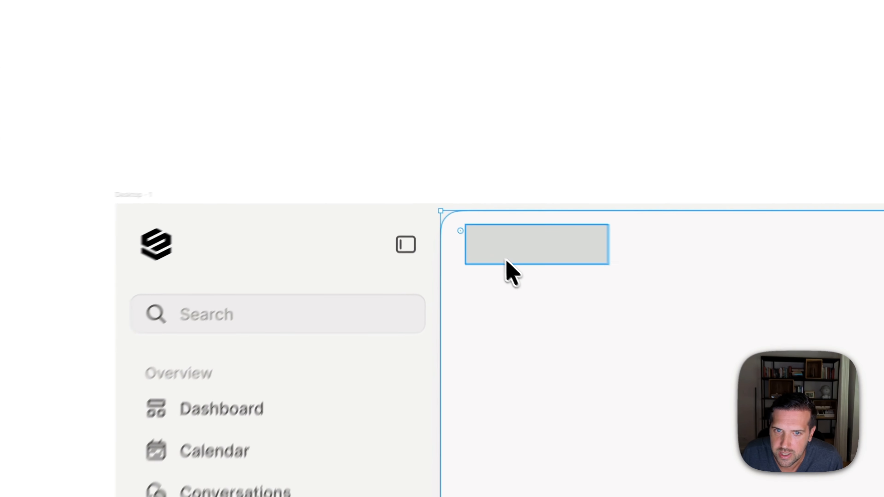
pyautogui.click(507, 261)
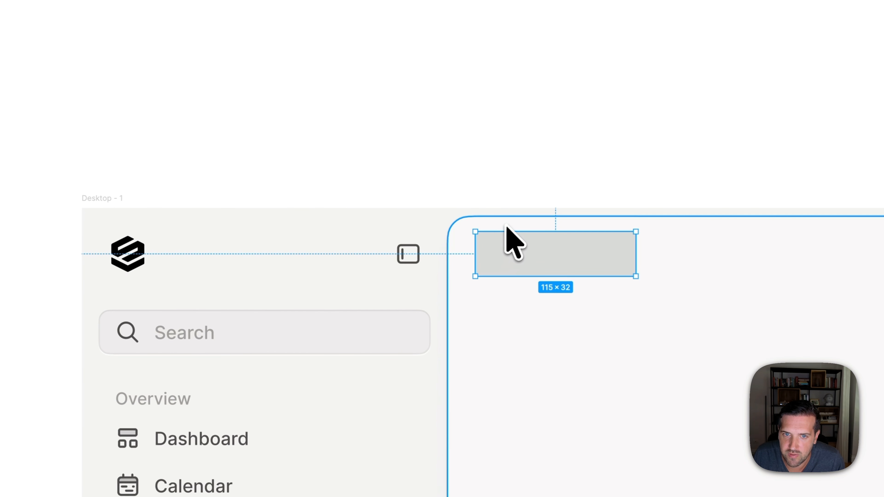
pyautogui.press('alt')
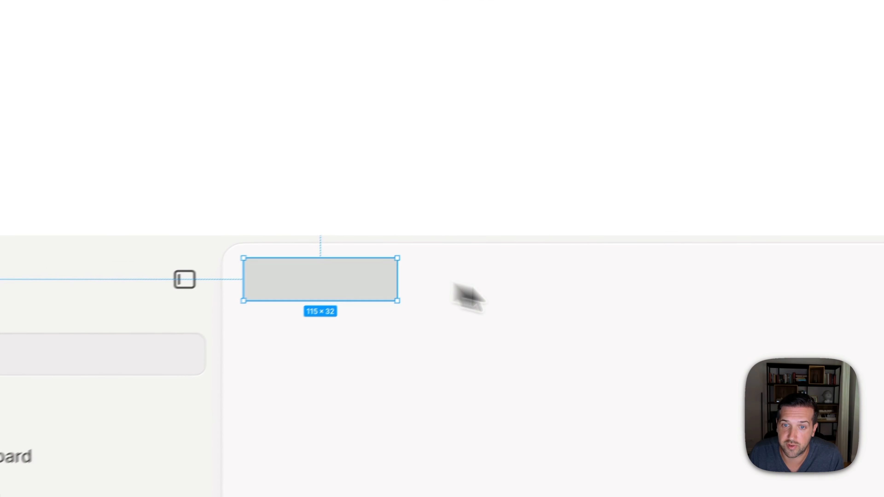
# - Widen the grey header rectangle to 264 px and measure its distances to the content panel's edges
pyautogui.moveTo(509, 211); pyautogui.dragTo(621, 154)
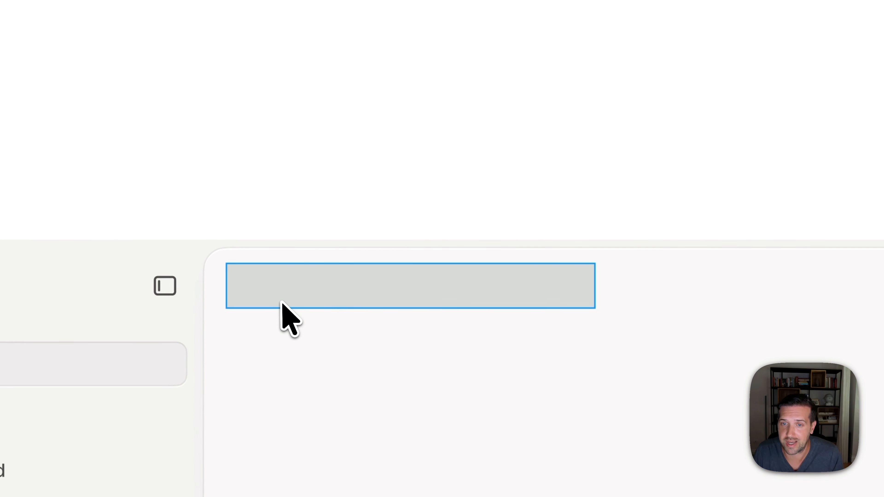
pyautogui.click(282, 320)
pyautogui.click(278, 289)
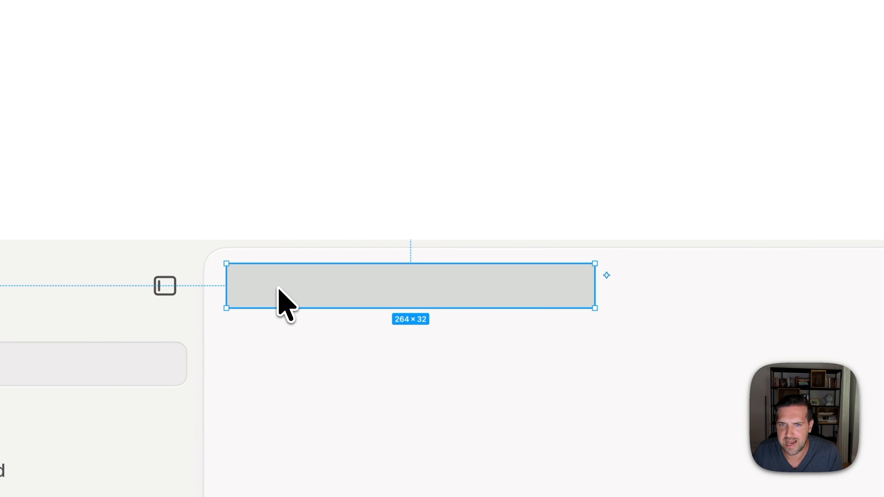
pyautogui.press('alt')
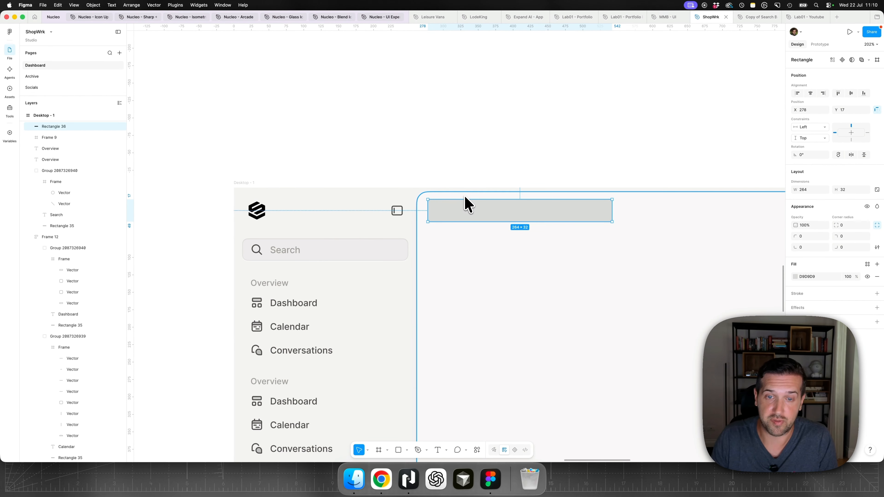
pyautogui.press('alt')
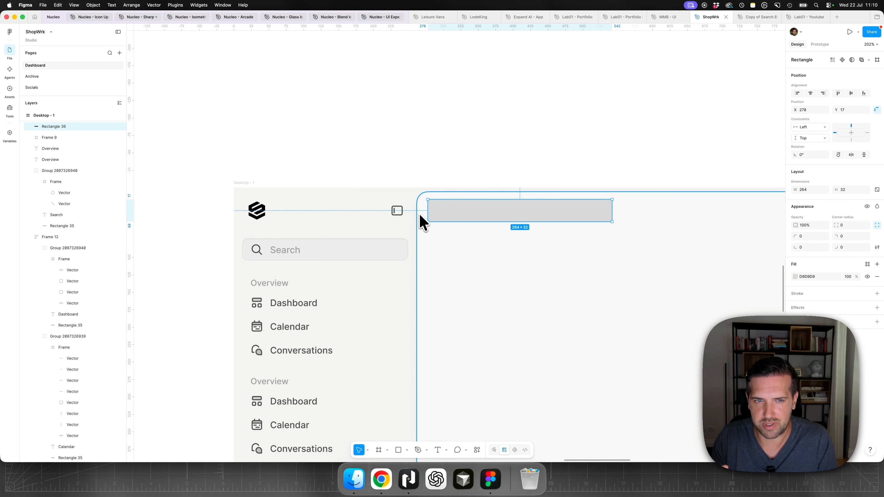
pyautogui.click(495, 150)
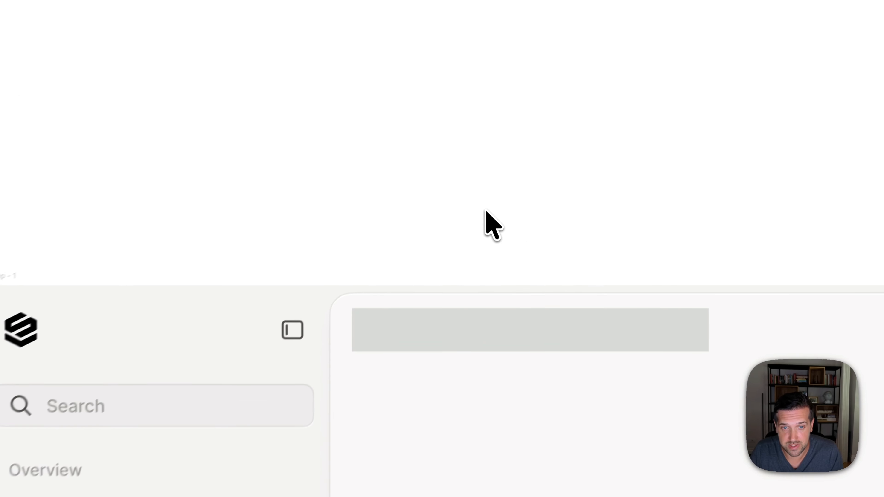
# - Measure the content panel's distances to the frame edges in dashboard-v1 and examine its lower corner
pyautogui.scroll(-5, 474, 162)
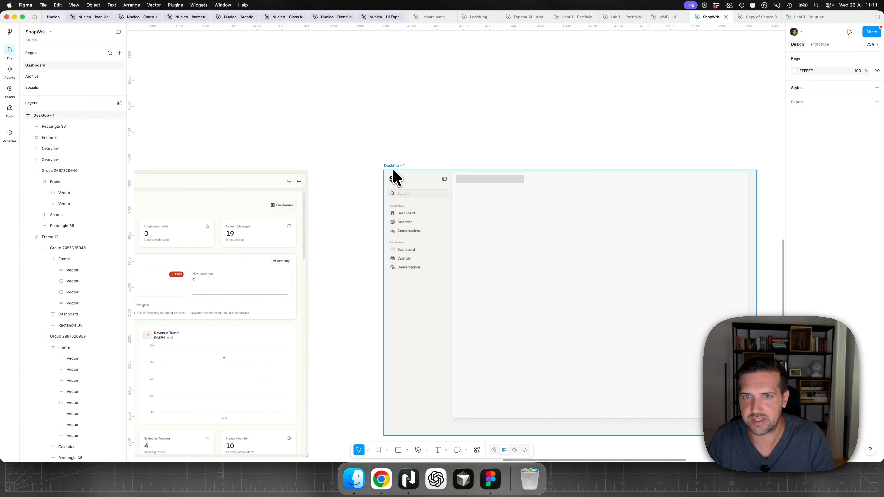
pyautogui.scroll(-5, 399, 168)
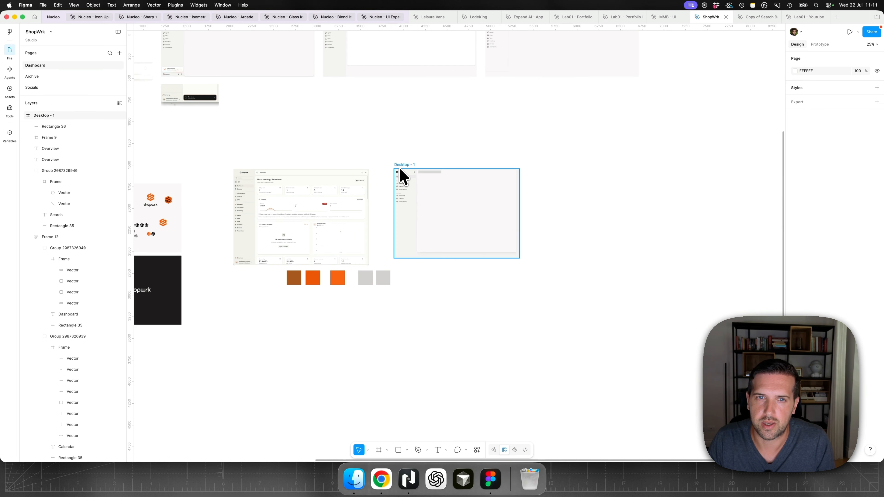
pyautogui.scroll(4, 400, 174)
pyautogui.scroll(5, 243, 123)
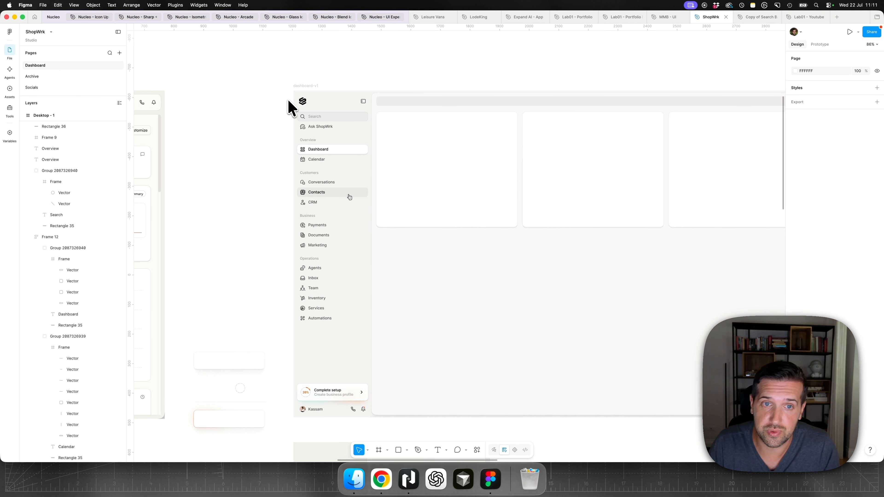
pyautogui.scroll(5, 389, 79)
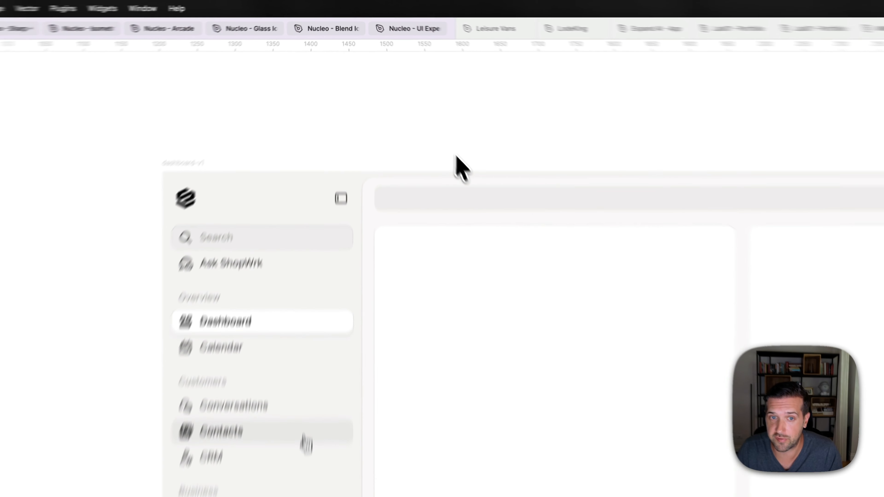
pyautogui.scroll(-3, 459, 163)
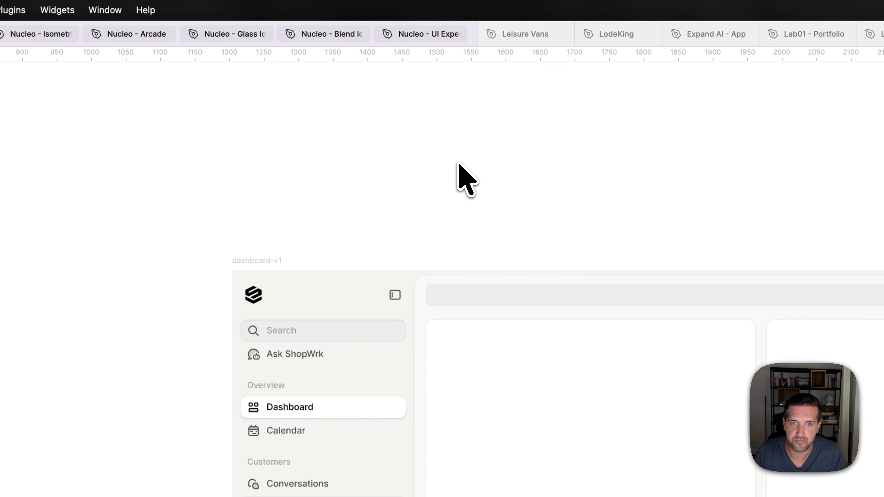
pyautogui.click(469, 272)
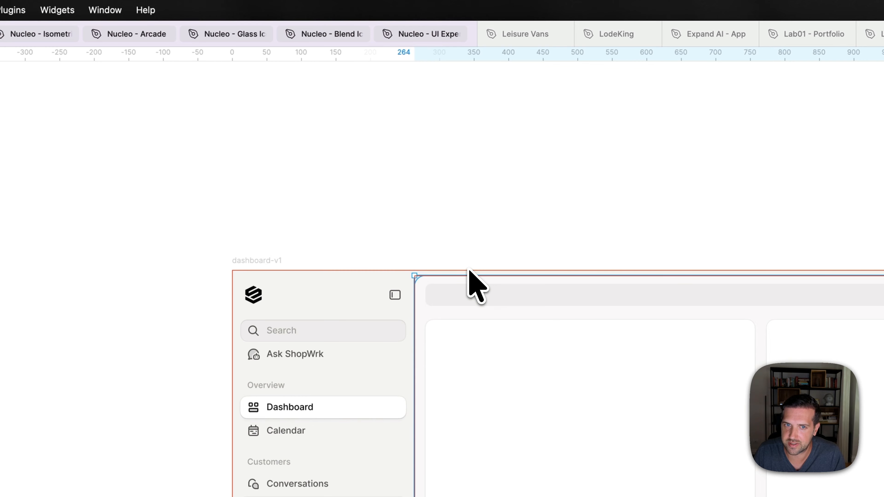
pyautogui.hscroll(8, 470, 270)
pyautogui.press('alt')
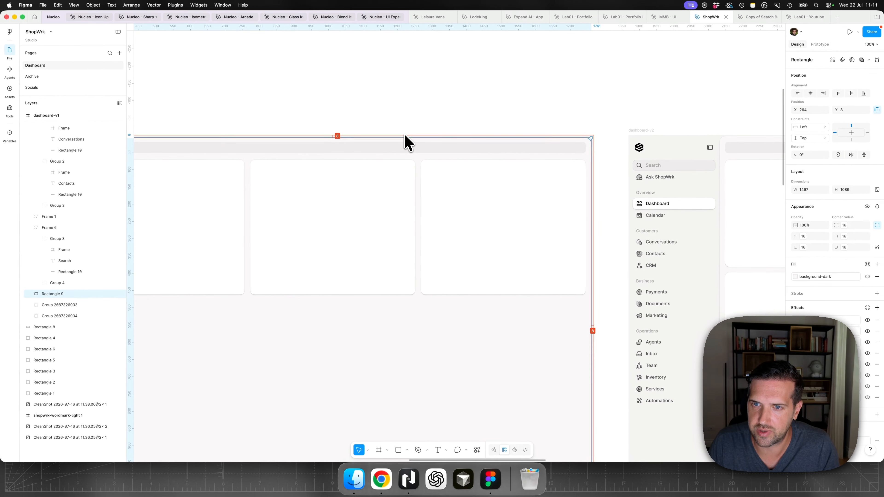
pyautogui.scroll(-6, 470, 270)
pyautogui.scroll(-1, 407, 141)
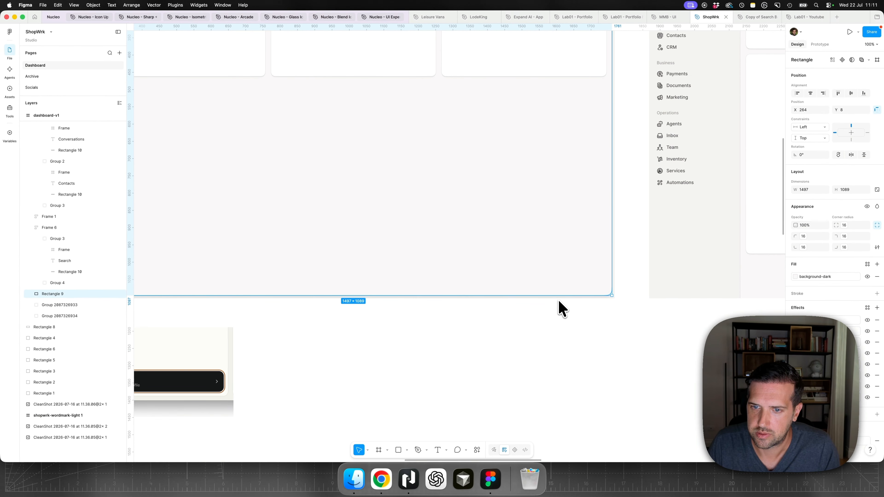
# - Measure the grey header bar's distances to the content panel's edges in dashboard-v1
pyautogui.hscroll(-7, 473, 237)
pyautogui.scroll(4, 471, 237)
pyautogui.scroll(3, 353, 91)
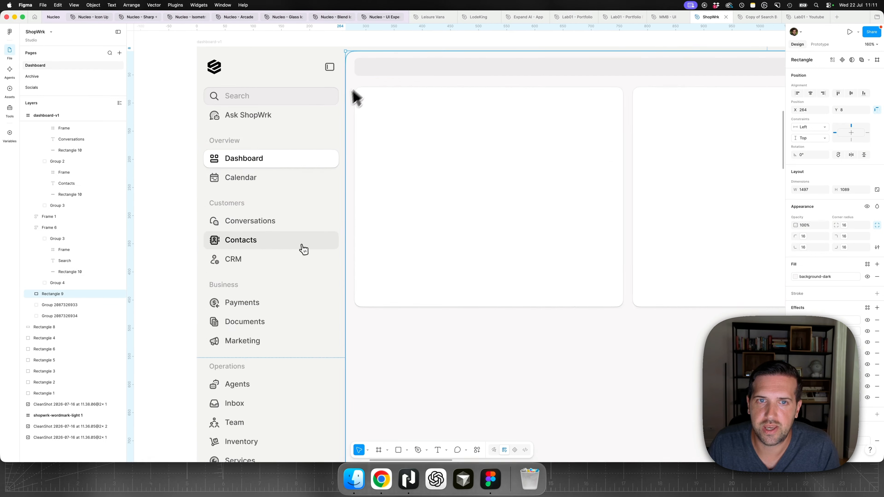
pyautogui.click(376, 71)
pyautogui.press('alt')
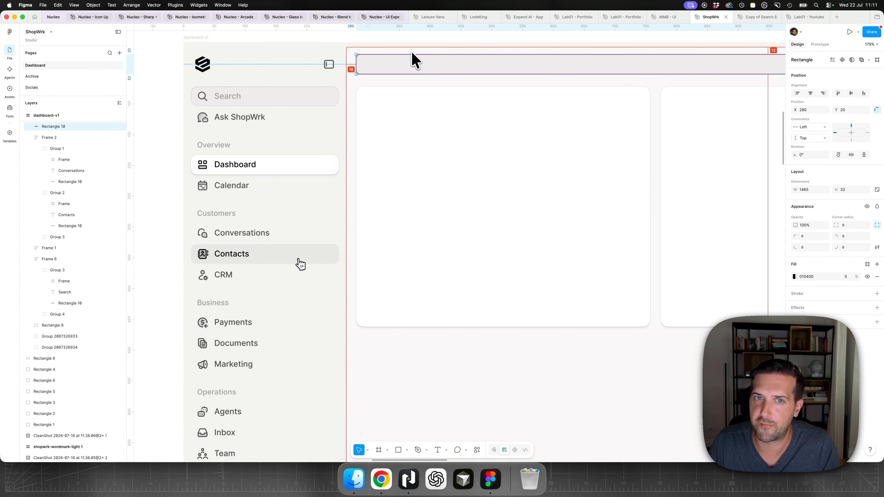
pyautogui.press('alt')
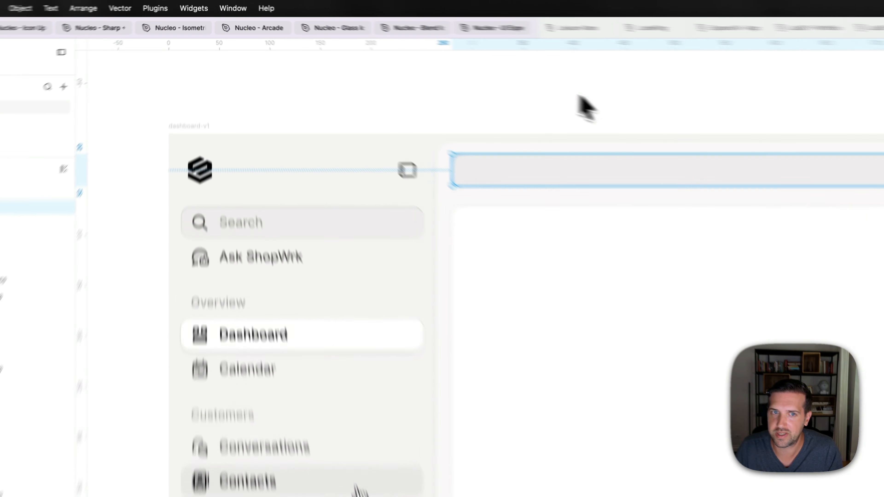
# - Select the sidebar toggle icon together with the header bar in dashboard-v1 to compare their heights and alignment
pyautogui.click(435, 57)
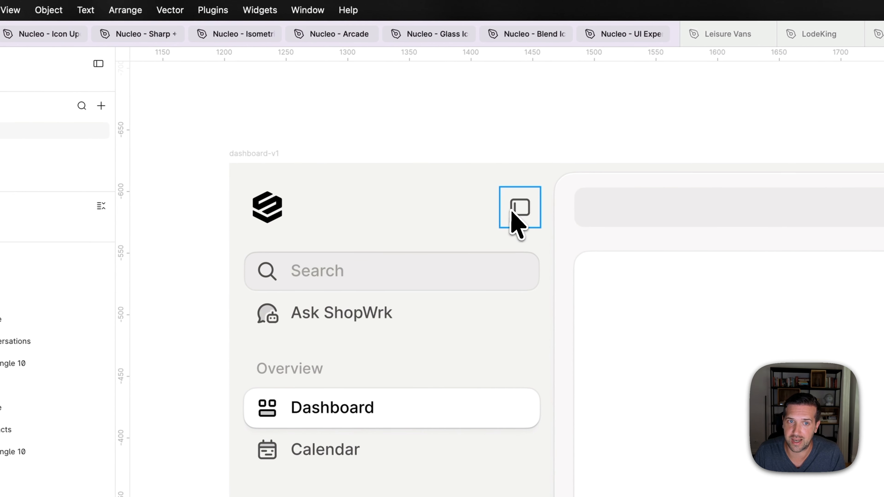
pyautogui.click(513, 216)
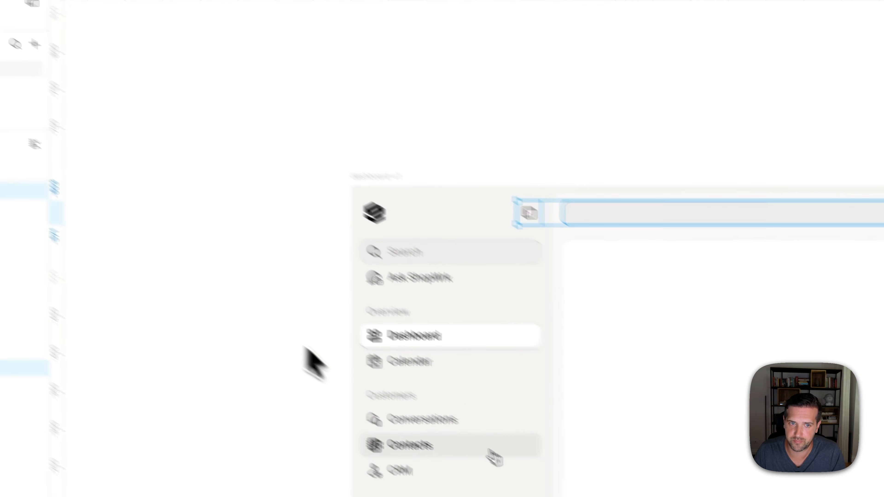
pyautogui.click(307, 350)
# - Measure the content panel's distance to the frame's top edge in dashboard-v2
pyautogui.scroll(-3, 482, 396)
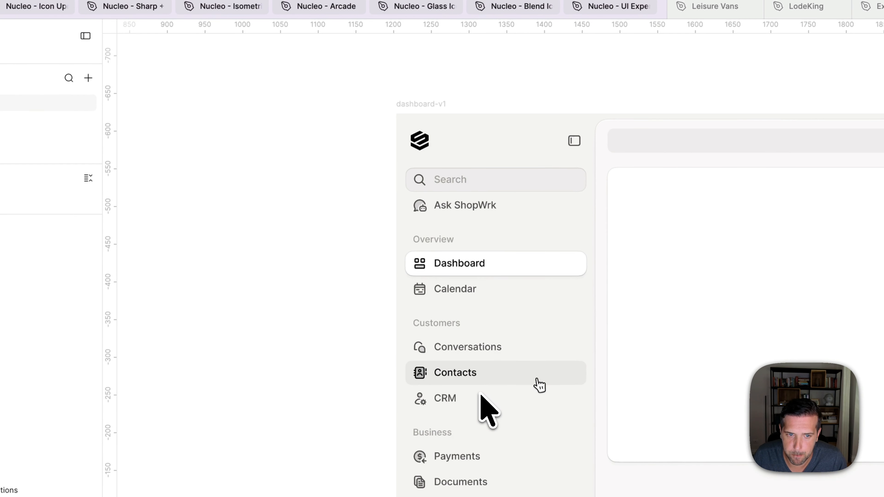
pyautogui.hscroll(20, 481, 397)
pyautogui.hscroll(7, 482, 395)
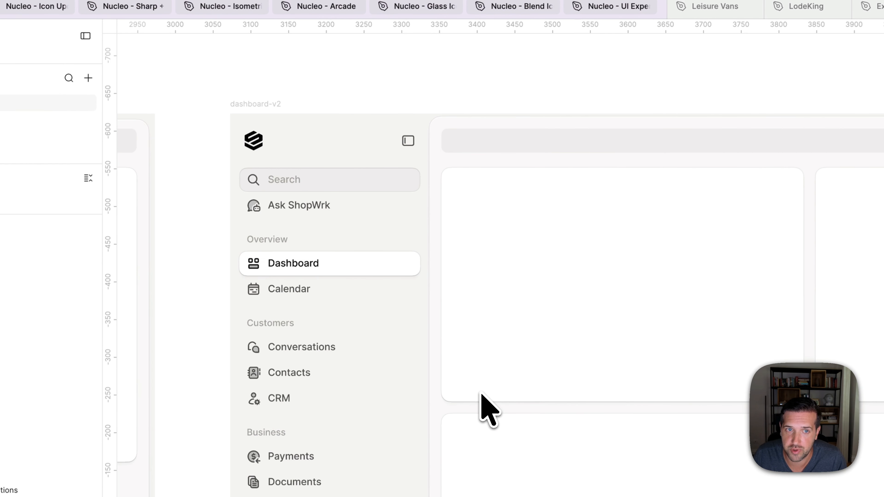
pyautogui.click(542, 129)
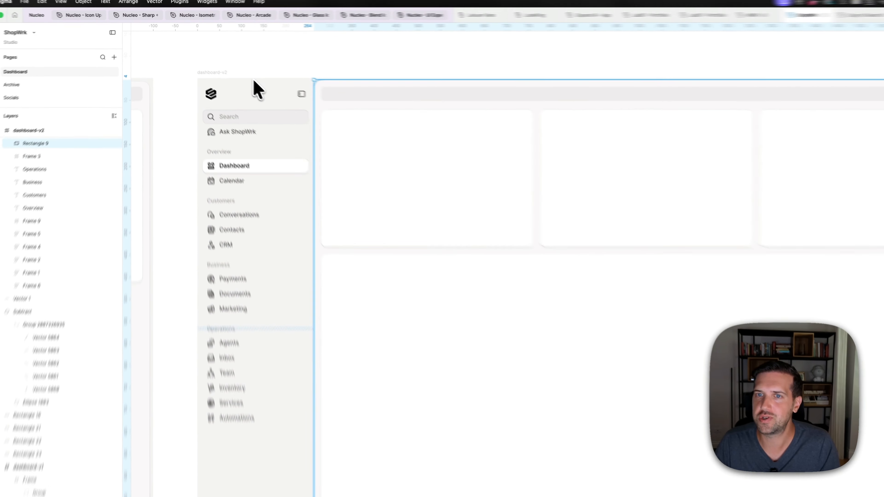
pyautogui.scroll(-1, 327, 117)
pyautogui.scroll(1, 327, 117)
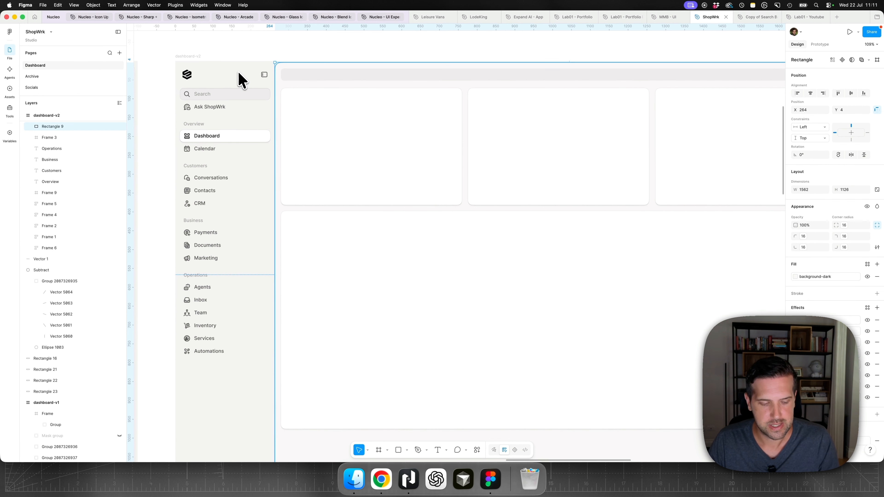
# - Examine how the content panel extends past the frame's lower corner in dashboard-v2, comparing it with dashboard-v1
pyautogui.scroll(-5, 677, 245)
pyautogui.hscroll(3, 687, 245)
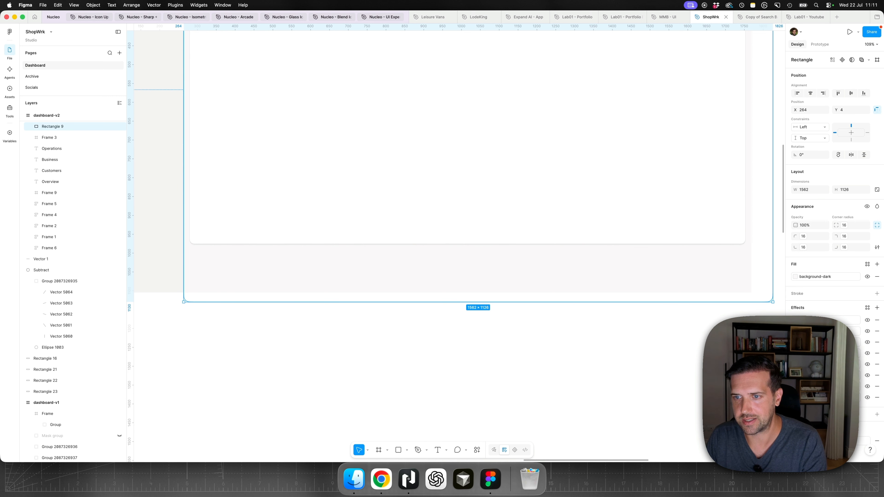
pyautogui.hscroll(1, 729, 305)
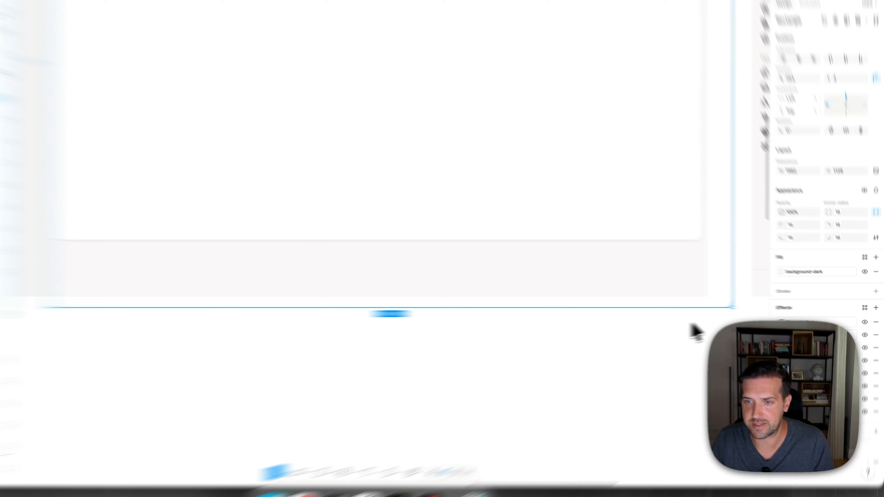
pyautogui.click(717, 324)
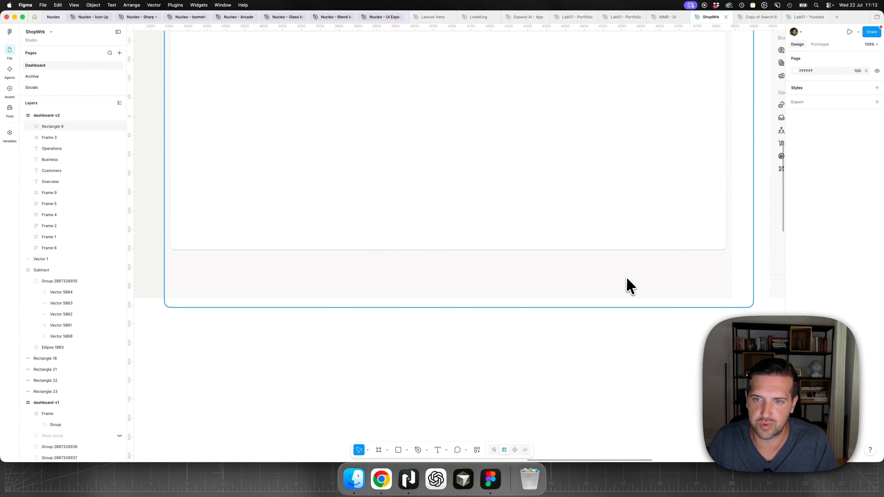
pyautogui.hscroll(-10, 631, 286)
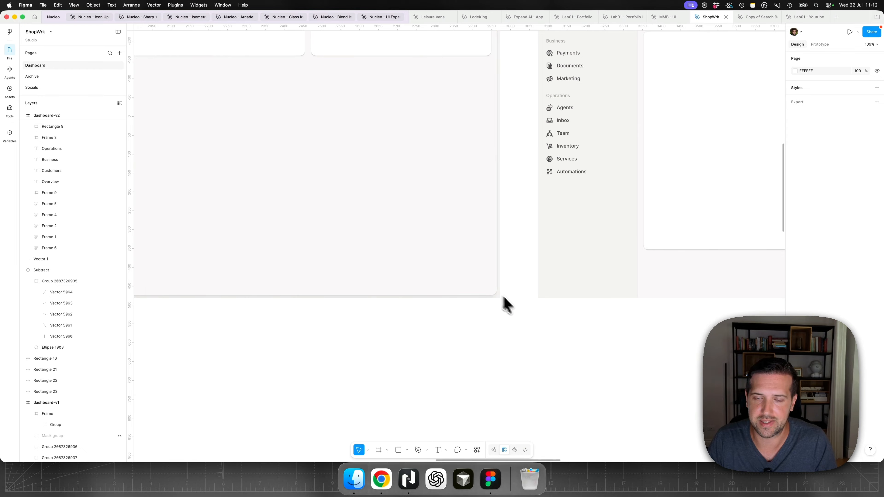
pyautogui.hscroll(5, 534, 321)
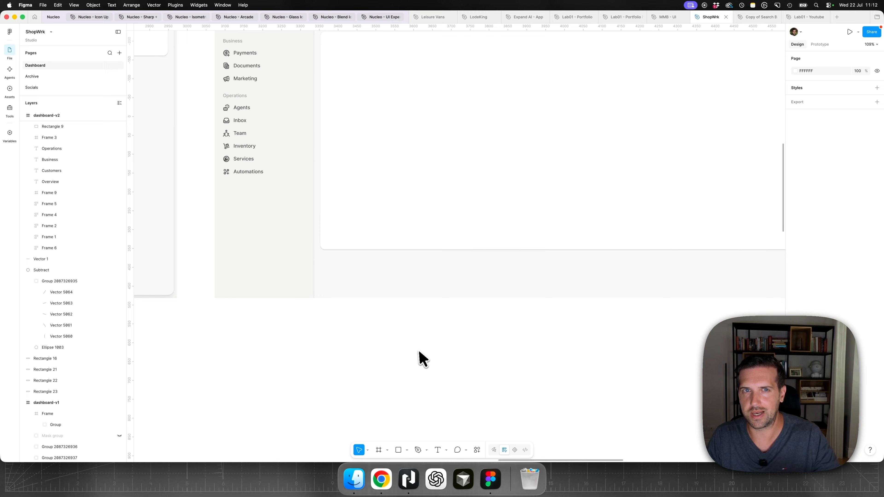
pyautogui.click(387, 483)
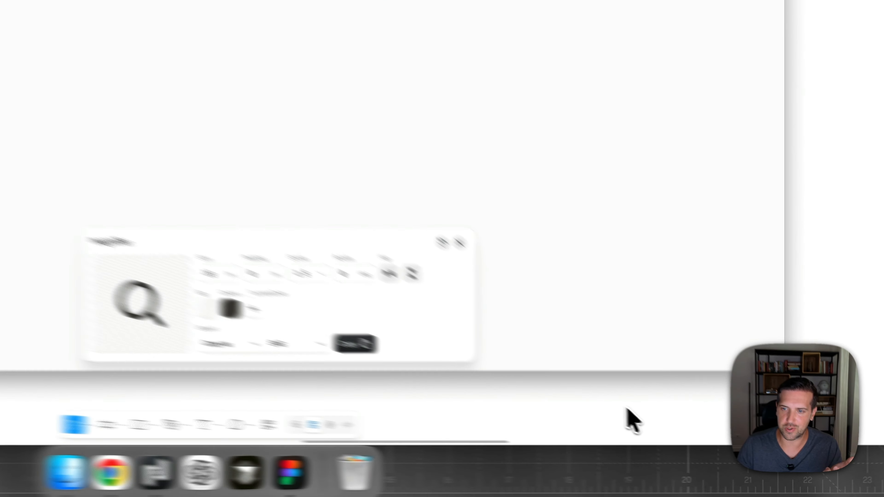
pyautogui.click(695, 439)
# - Compare the content panel's right and bottom margins in dashboard-v1 with the full-bleed layout in dashboard-v2
pyautogui.scroll(2, 551, 300)
pyautogui.hscroll(2, 551, 300)
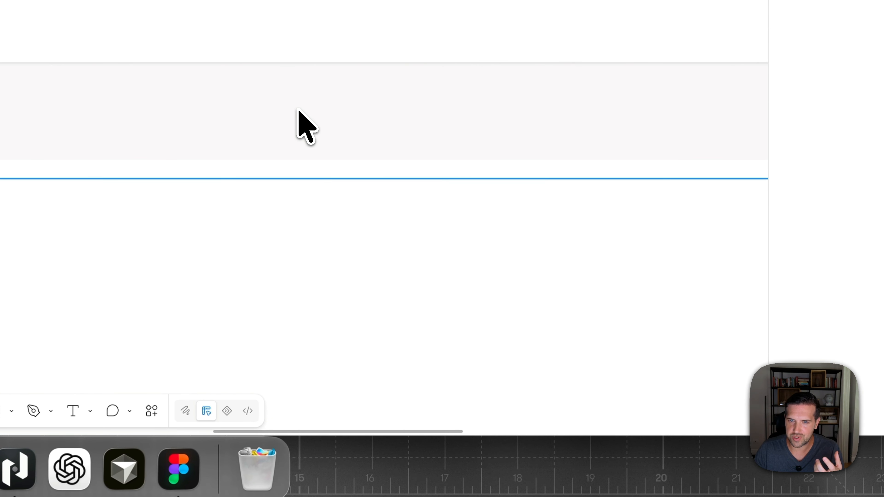
pyautogui.scroll(1, 299, 110)
pyautogui.hscroll(2, 299, 110)
pyautogui.hscroll(2, 387, 128)
pyautogui.hscroll(-12, 389, 127)
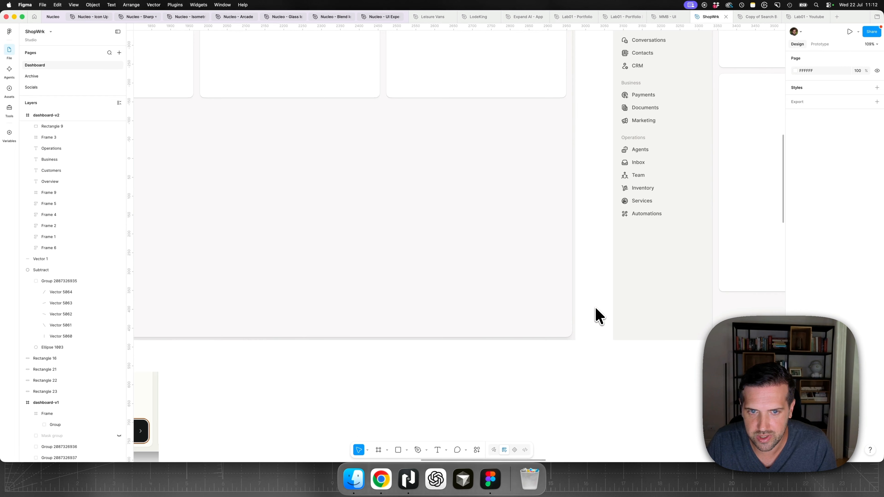
pyautogui.hscroll(-1, 596, 309)
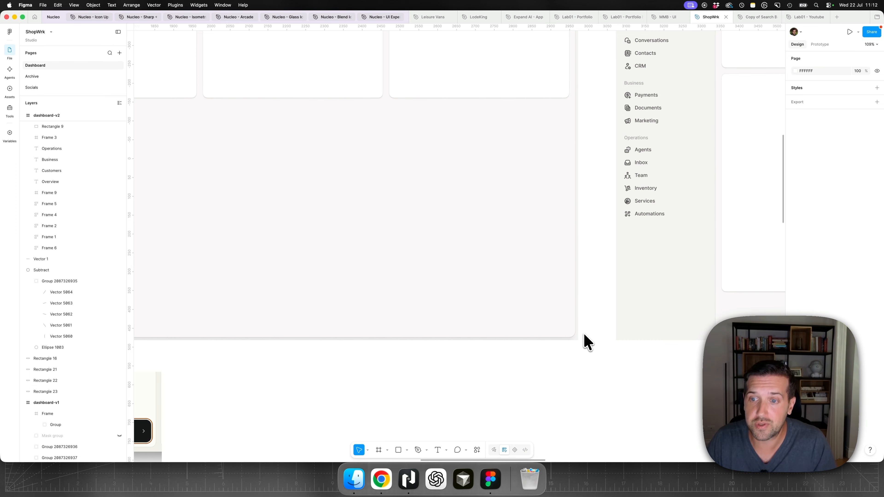
pyautogui.hscroll(15, 585, 335)
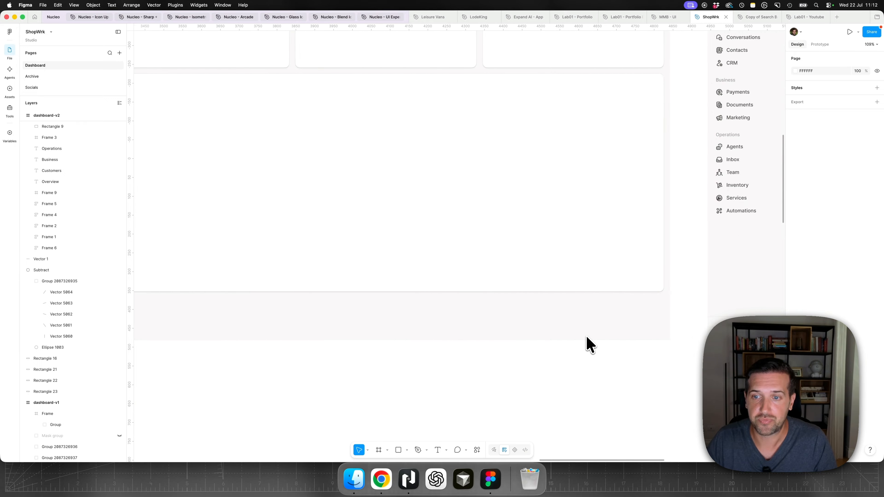
pyautogui.hscroll(2, 587, 336)
# - Select the content panel in dashboard-v2 to check its full extent against the frame, then clear the selection
pyautogui.click(587, 337)
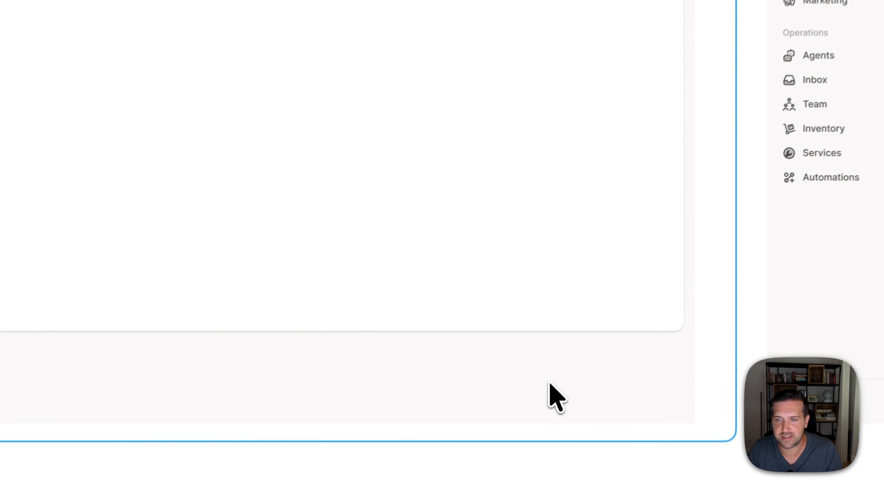
pyautogui.keyDown('ctrl'); pyautogui.scroll(-5, 586, 337); pyautogui.keyUp('ctrl')
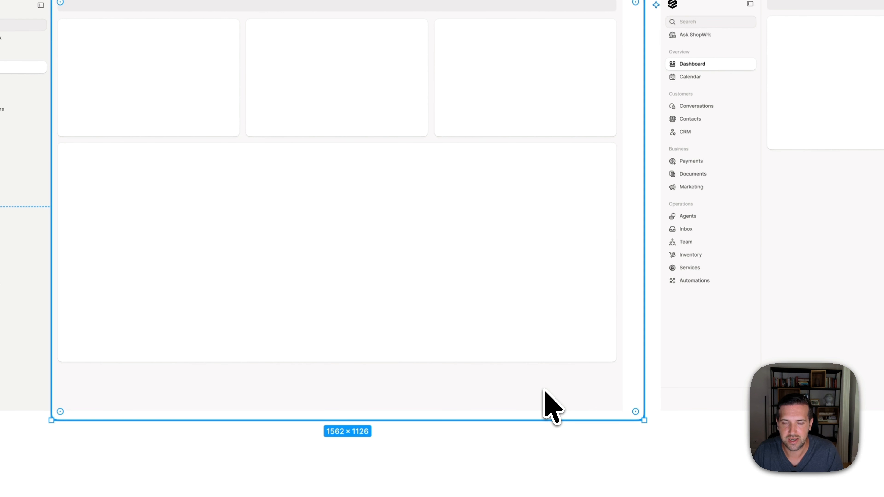
pyautogui.click(260, 219)
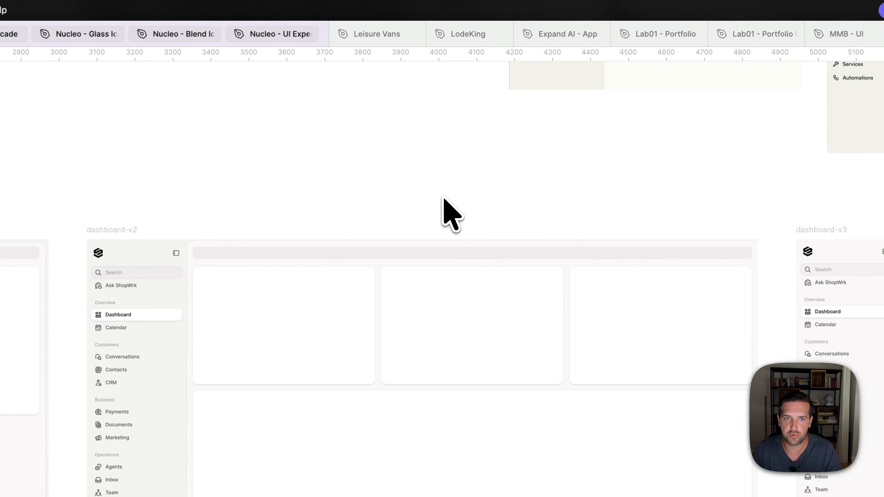
# - Compare dashboard-v2's content panel with dashboard-v3, selecting v3's vertical divider beside the sidebar to check it
pyautogui.scroll(4, 743, 307)
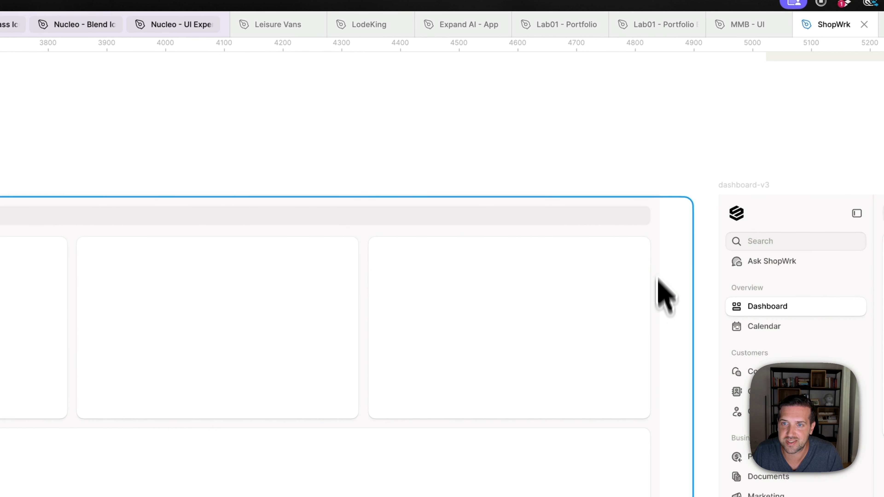
pyautogui.hscroll(-4, 450, 168)
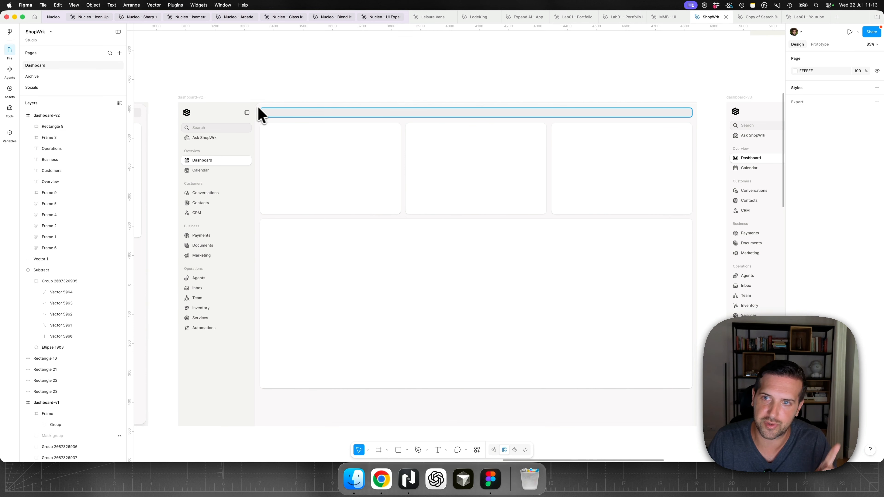
pyautogui.hscroll(10, 490, 118)
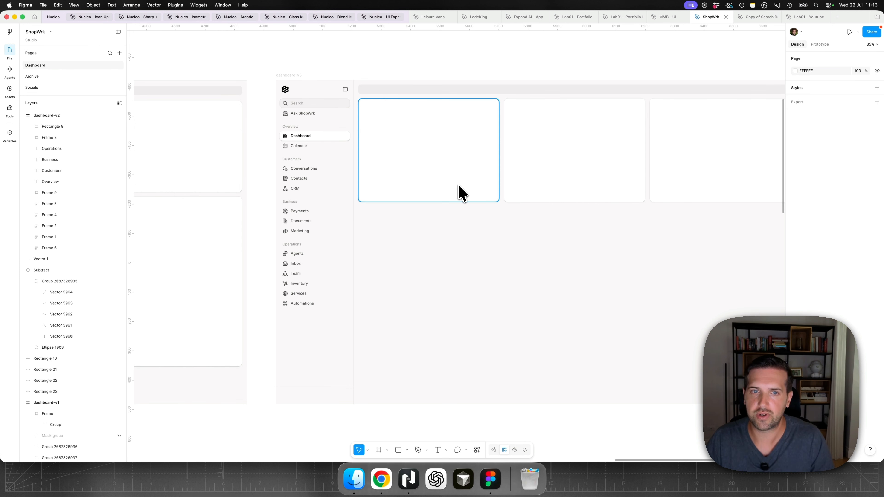
pyautogui.click(354, 201)
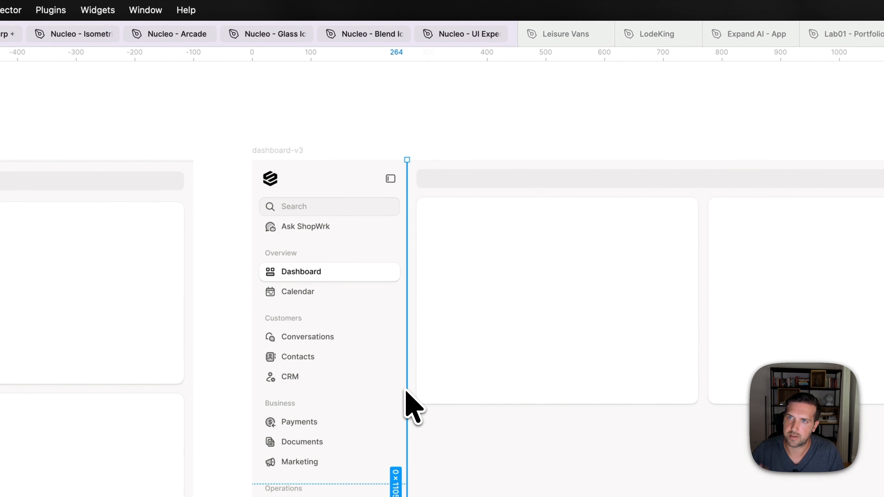
pyautogui.click(478, 132)
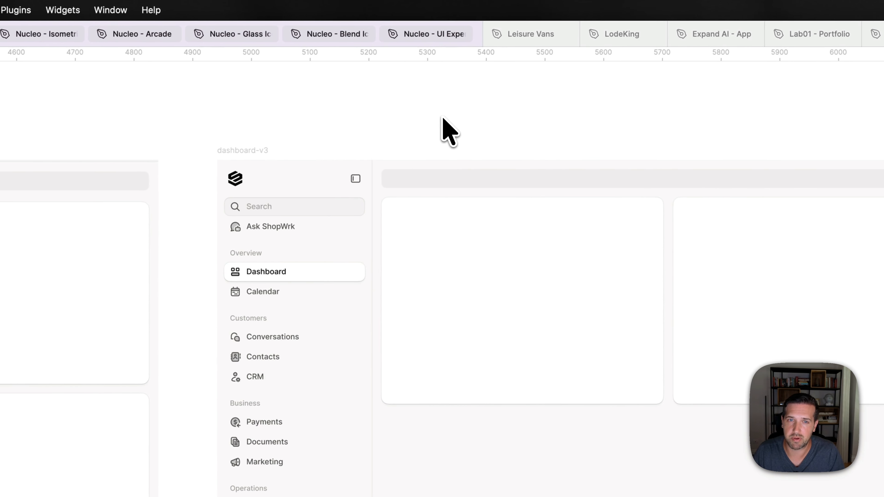
pyautogui.scroll(3, 451, 133)
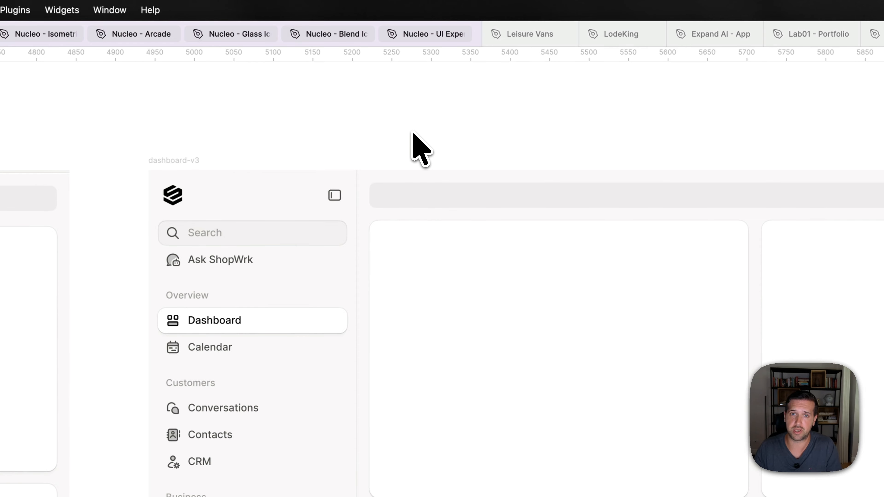
# - Examine the sidebar and content layouts of dashboard-v3, dashboard-v2 and dashboard-v1 side by side
pyautogui.scroll(-5, 410, 134)
pyautogui.hscroll(-3, 411, 134)
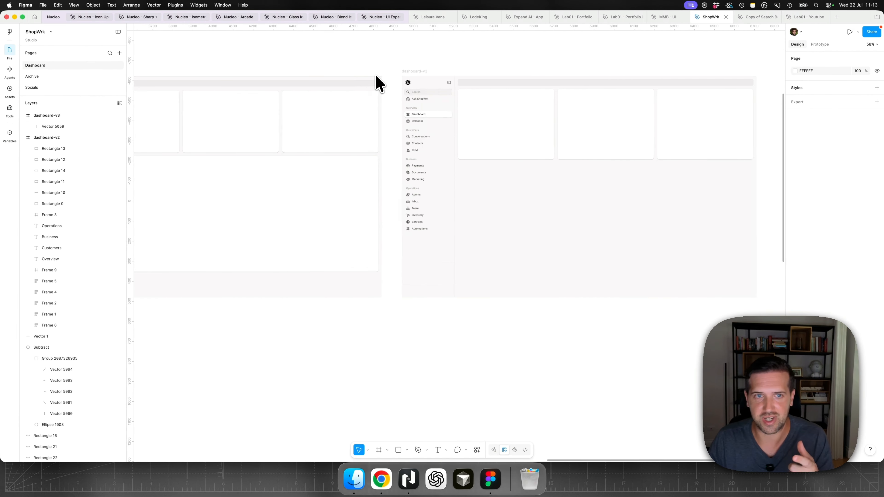
pyautogui.hscroll(-15, 376, 76)
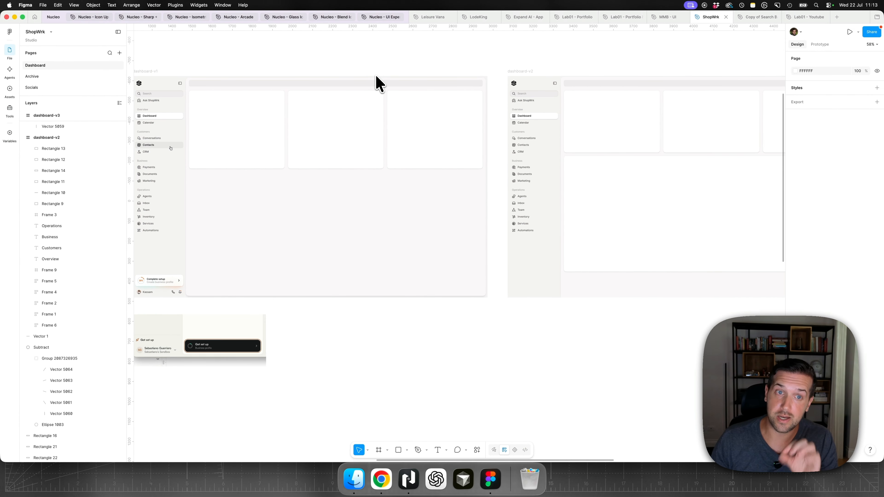
pyautogui.hscroll(-6, 376, 75)
pyautogui.hscroll(2, 376, 75)
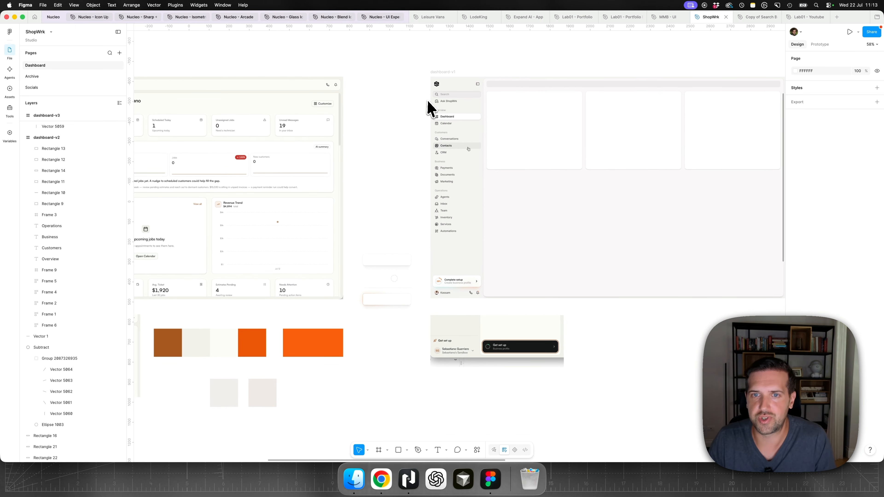
pyautogui.scroll(3, 595, 242)
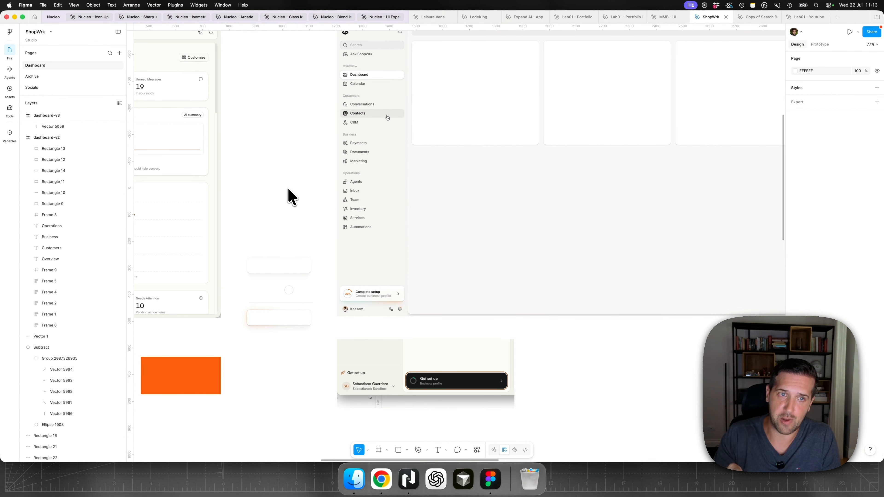
pyautogui.scroll(3, 290, 197)
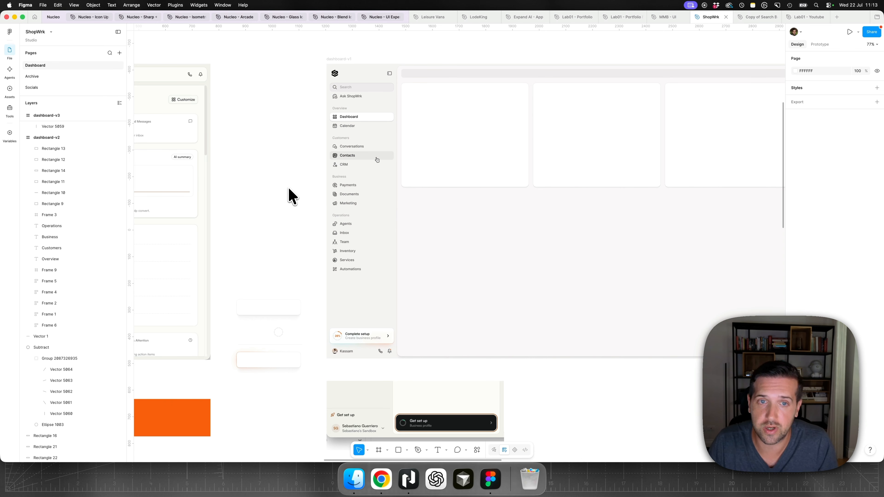
pyautogui.scroll(-5, 300, 176)
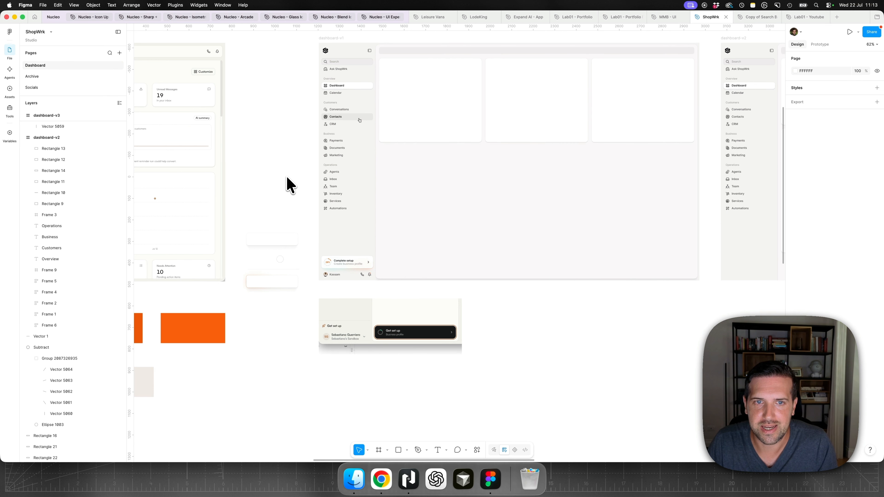
# - Make the hidden Rectangle 35 background visible behind the Conversations item in the first Overview group of Desktop - 1
pyautogui.scroll(-10, 289, 184)
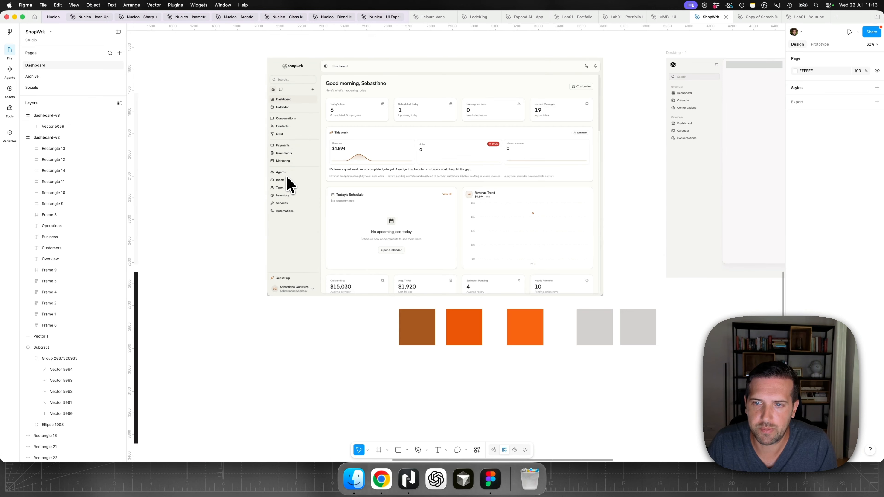
pyautogui.hscroll(3, 474, 129)
pyautogui.scroll(10, 683, 100)
pyautogui.scroll(-3, 684, 99)
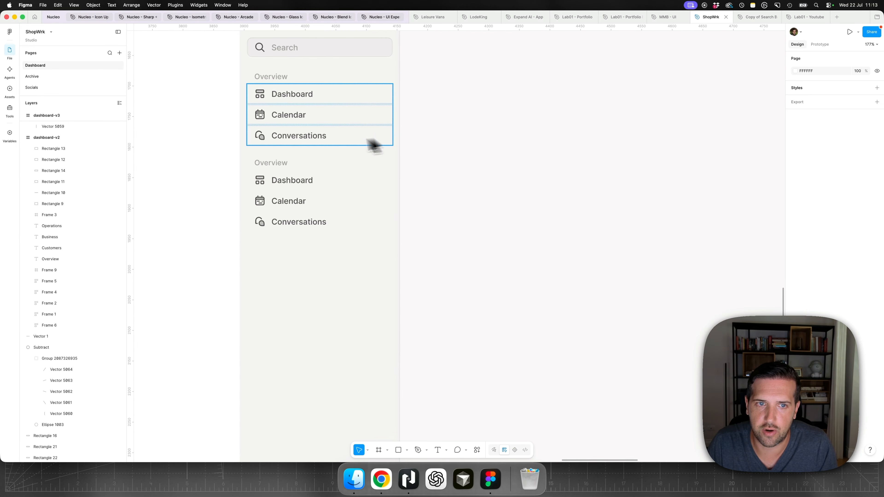
pyautogui.click(575, 211)
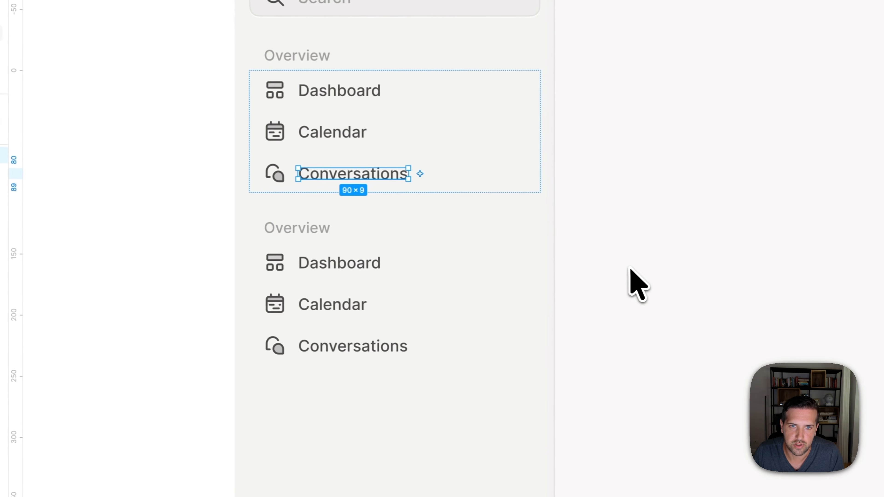
pyautogui.click(150, 184)
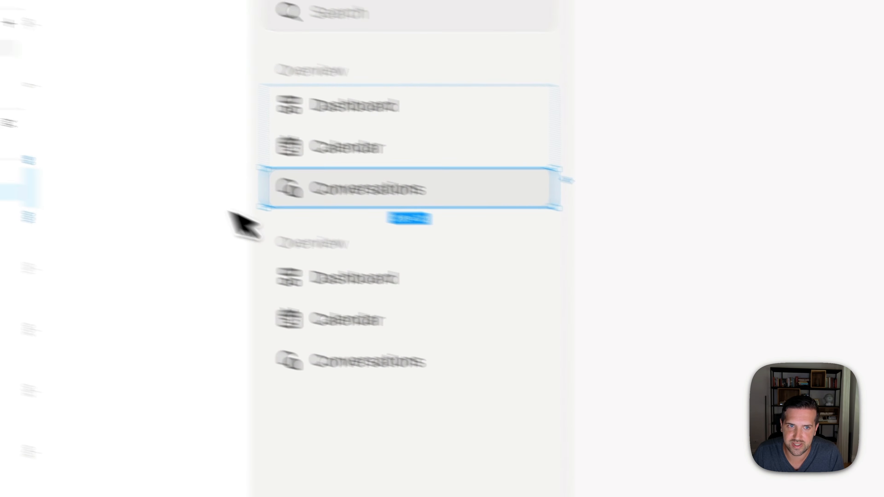
# - Set the fill of the highlighted Conversations label to the contrast-high library colour
pyautogui.click(467, 229)
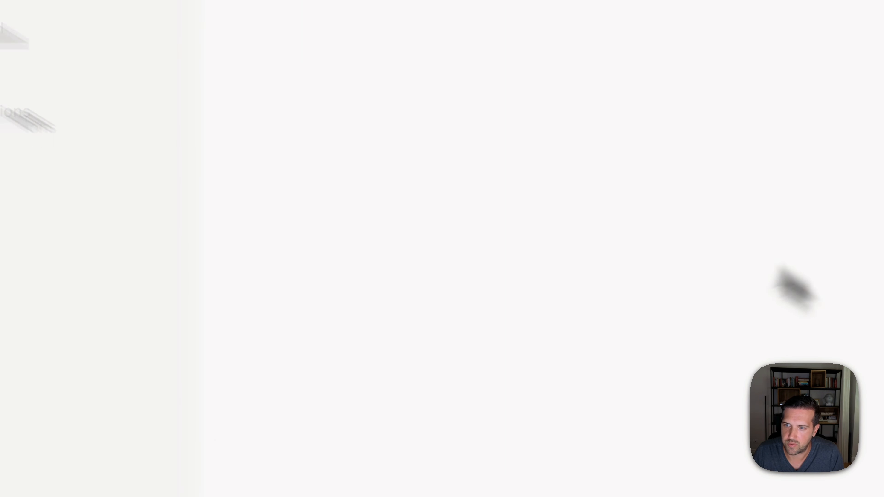
pyautogui.click(755, 193)
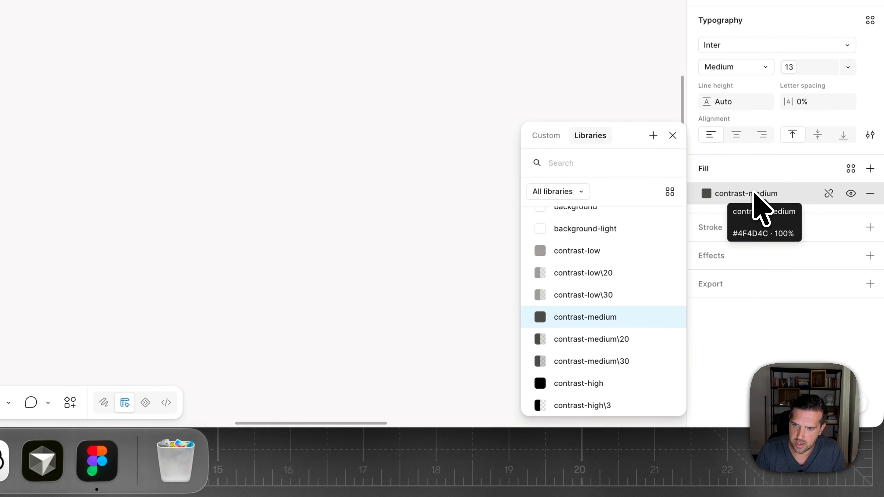
pyautogui.click(576, 384)
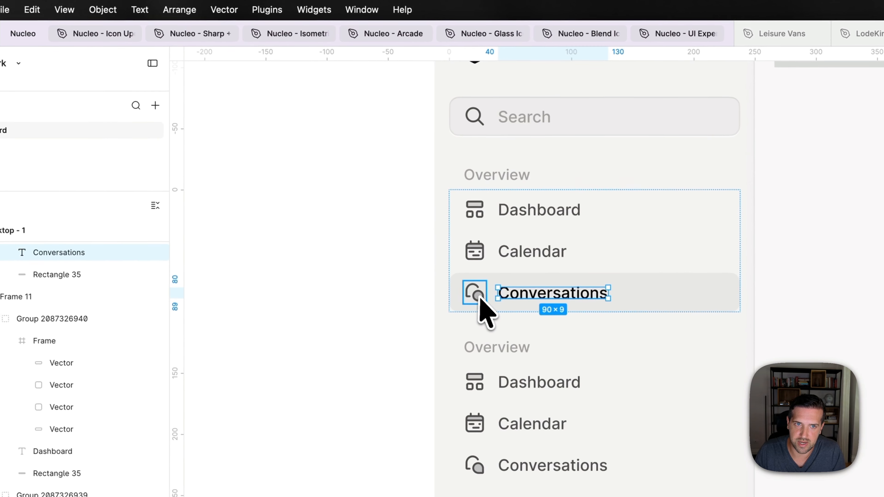
# - Recolour the highlighted Conversations item's icon to contrast-high and clear the selection
pyautogui.click(323, 206)
pyautogui.click(761, 288)
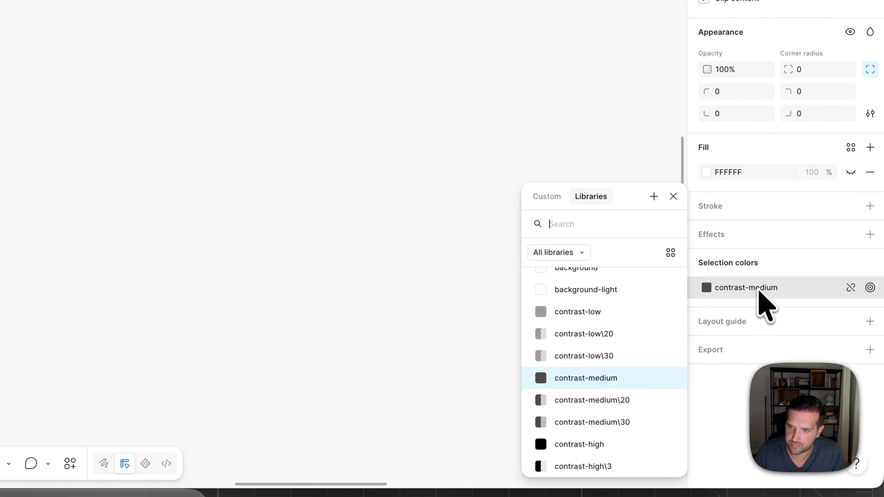
pyautogui.write('high')
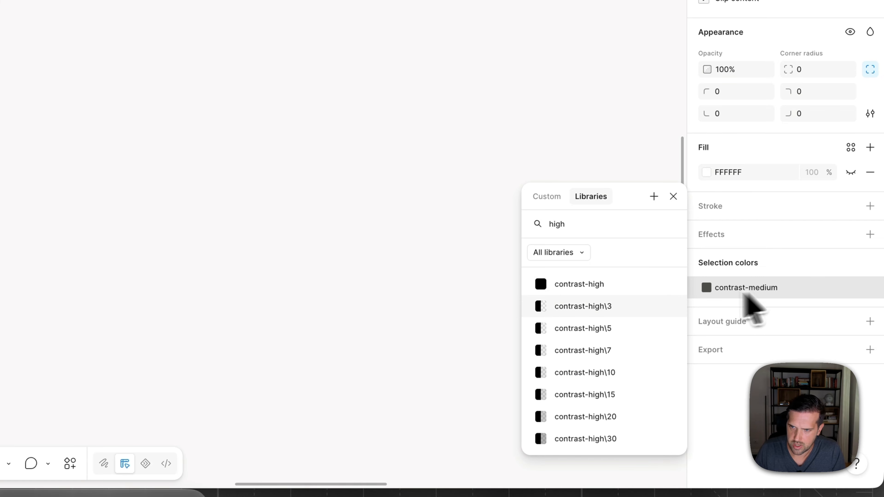
pyautogui.click(620, 286)
pyautogui.click(385, 264)
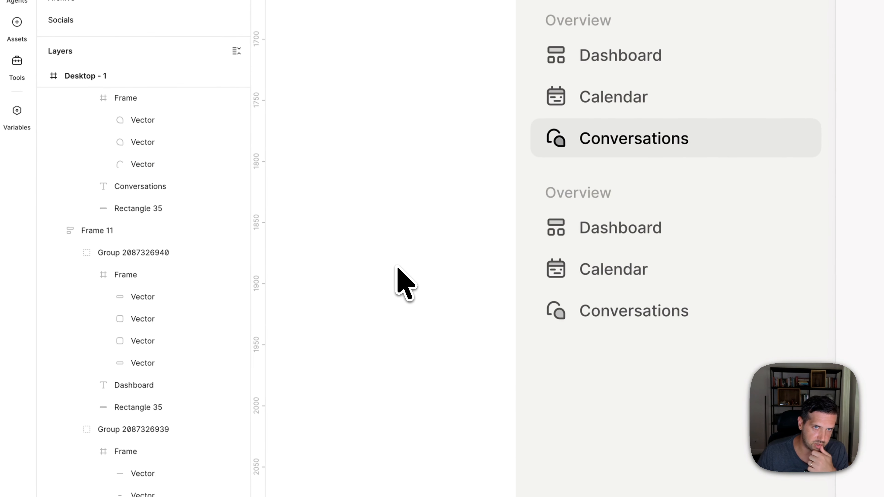
# - Make Rectangle 35 visible behind the first Dashboard item in Desktop - 1 and apply the content panel's copied styling to it
pyautogui.scroll(2, 398, 268)
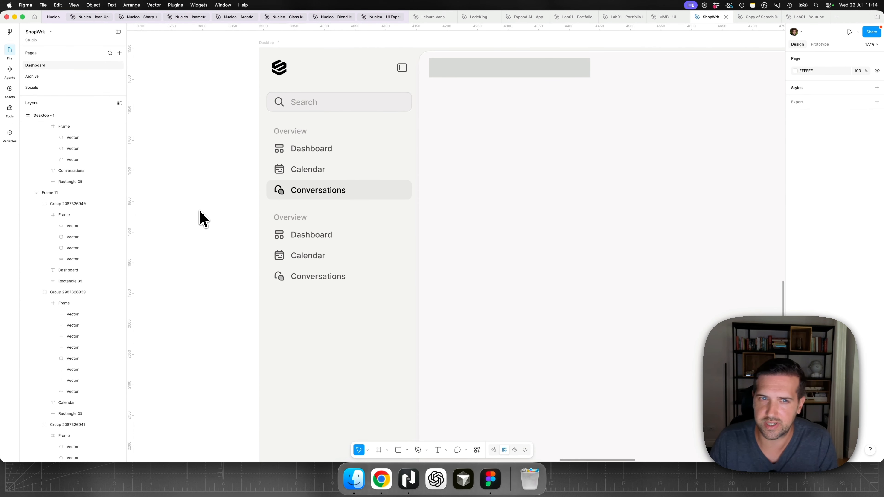
pyautogui.scroll(2, 200, 212)
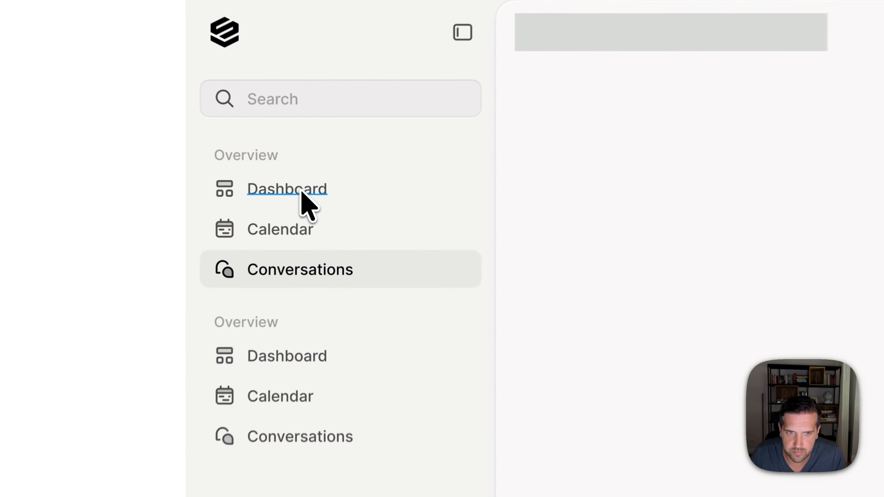
pyautogui.keyDown('super'); pyautogui.click(319, 184); pyautogui.keyUp('super')
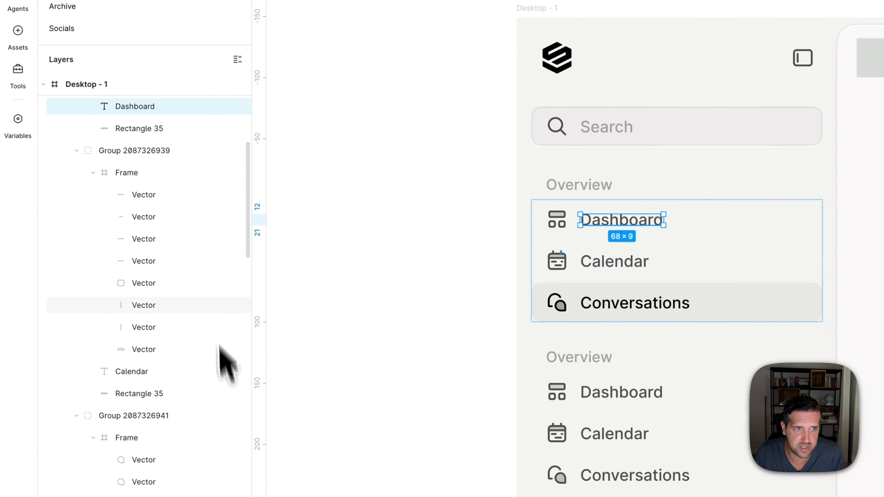
pyautogui.click(166, 132)
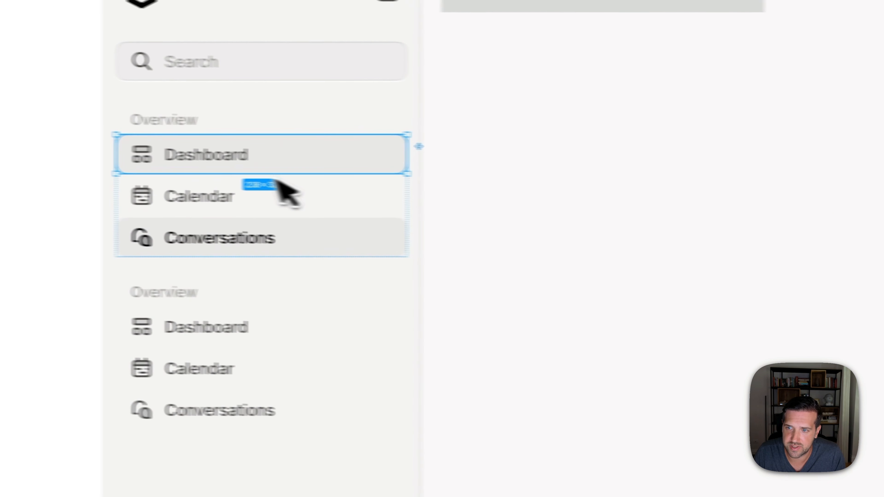
pyautogui.click(209, 275)
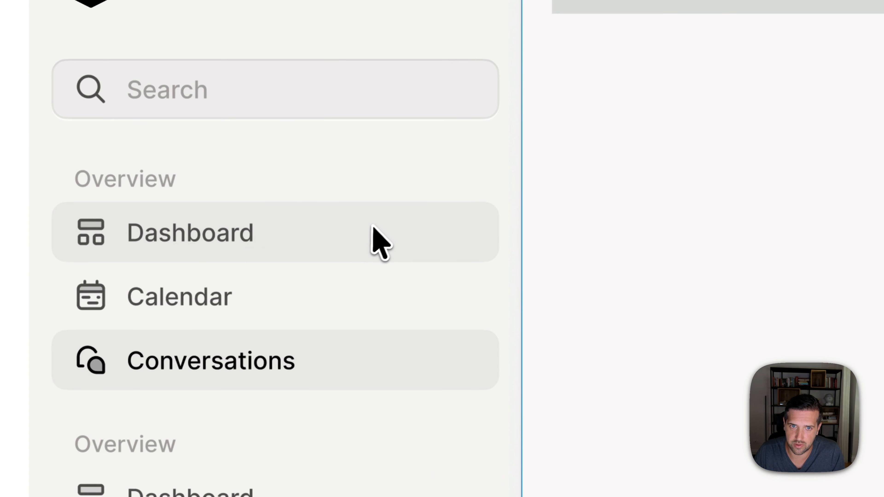
pyautogui.click(358, 238)
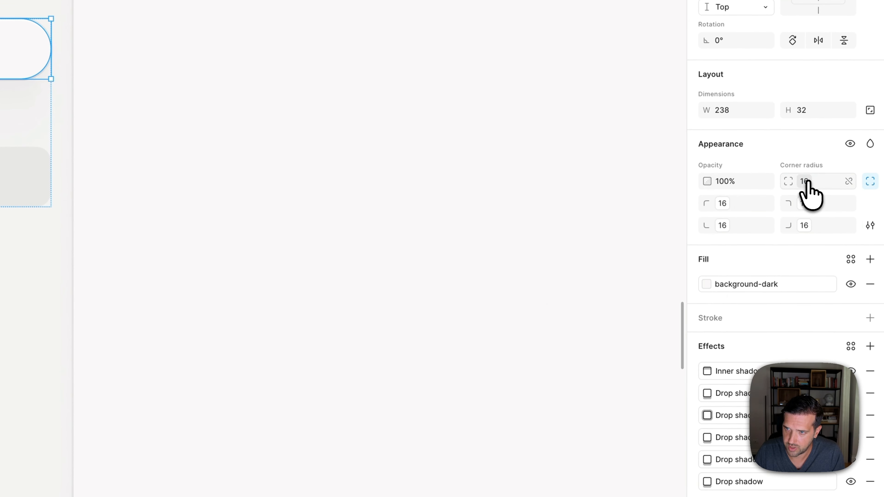
# - Set the Dashboard item background's corner radius to rounded-lg (8) and its fill to a white library colour
pyautogui.click(807, 182)
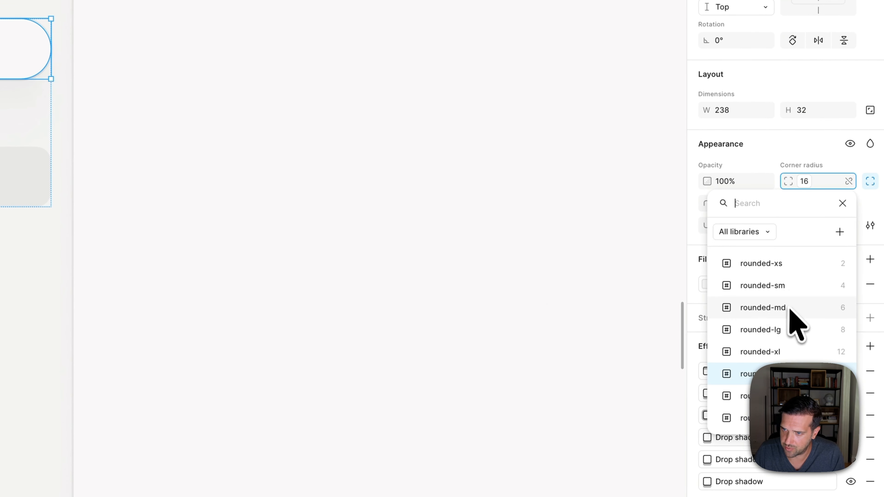
pyautogui.click(789, 330)
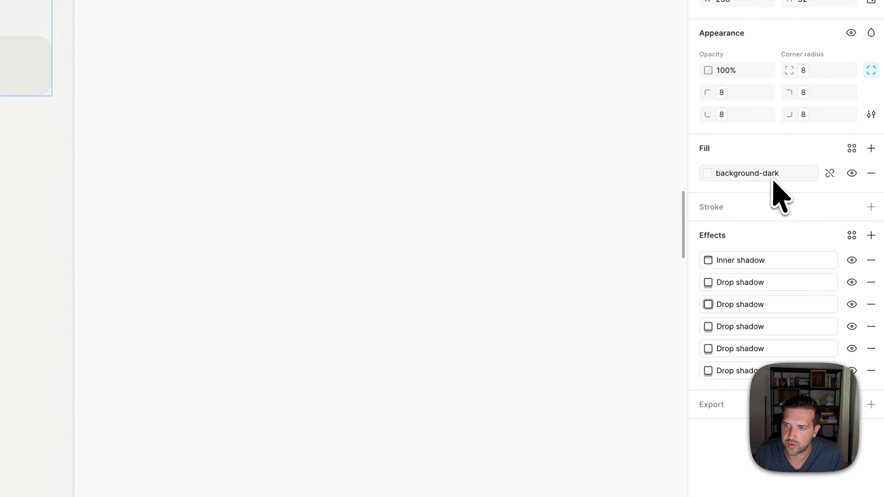
pyautogui.click(772, 176)
pyautogui.click(610, 328)
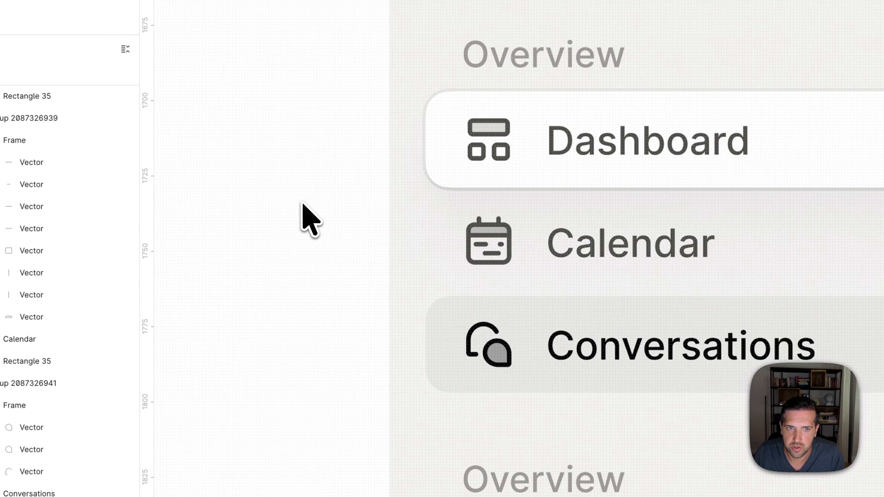
# - Set the fill of the highlighted Dashboard label to the contrast-high library colour
pyautogui.scroll(-5, 296, 206)
pyautogui.keyDown('super'); pyautogui.click(439, 176); pyautogui.keyUp('super')
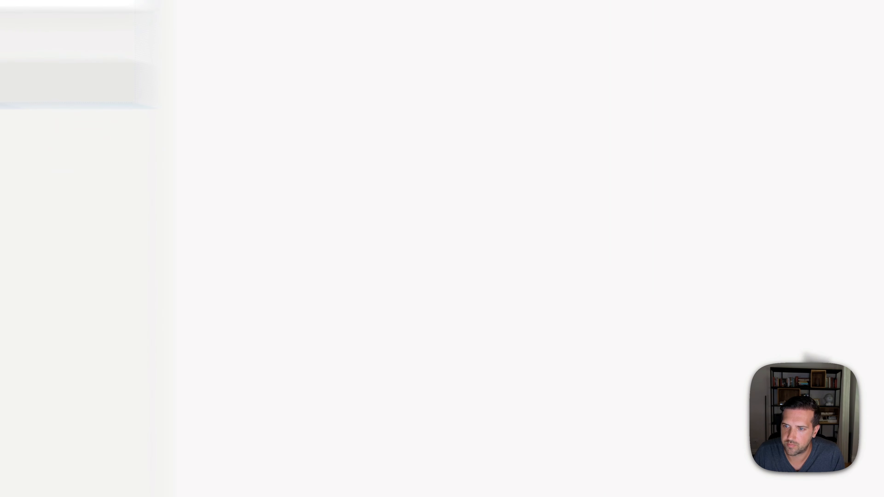
pyautogui.click(768, 303)
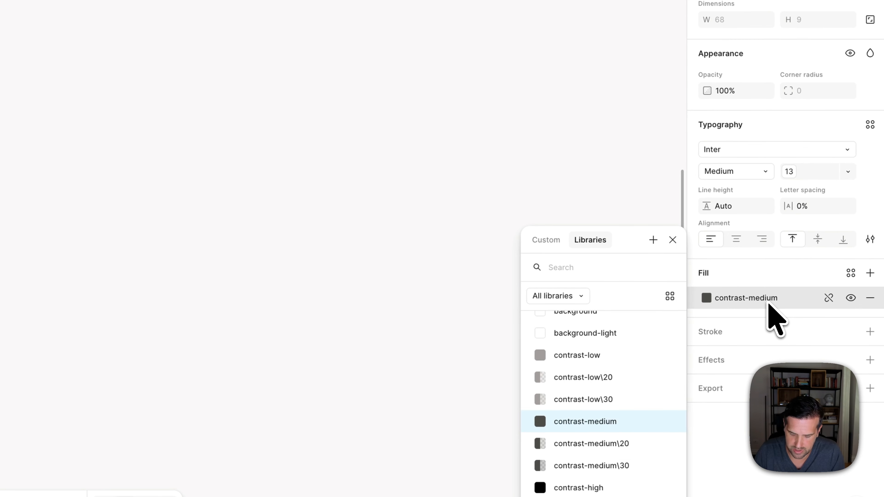
pyautogui.write('hgh')
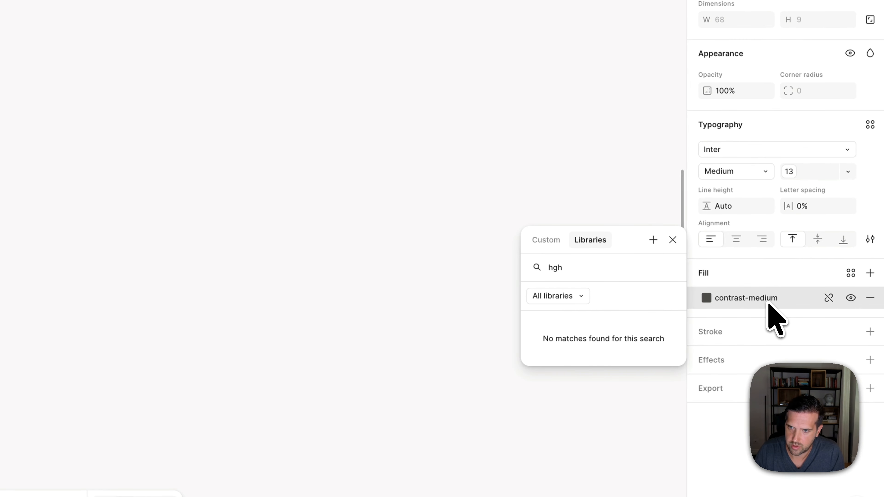
pyautogui.press('BackSpace')
pyautogui.press('BackSpace')
pyautogui.write('igh')
pyautogui.press('Return')
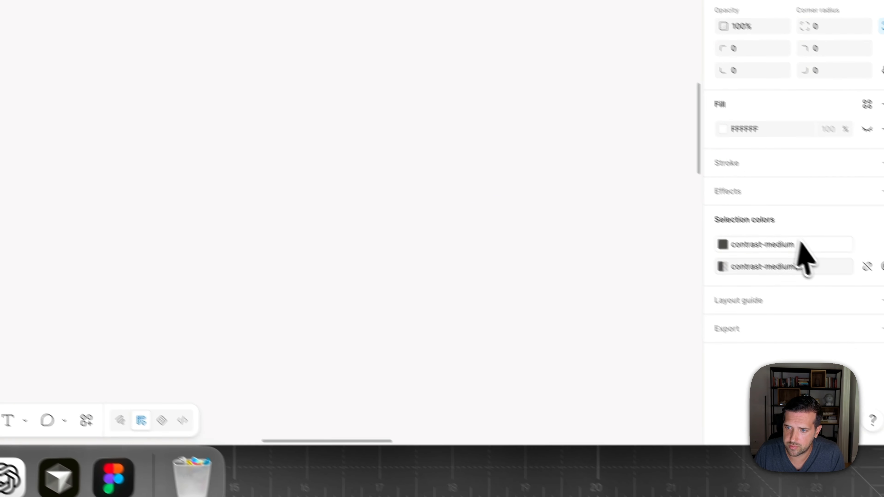
# - Recolour the highlighted Dashboard item's icon, using contrast-high for its solid colour and contrast-high\20 for its translucent colour
pyautogui.click(798, 241)
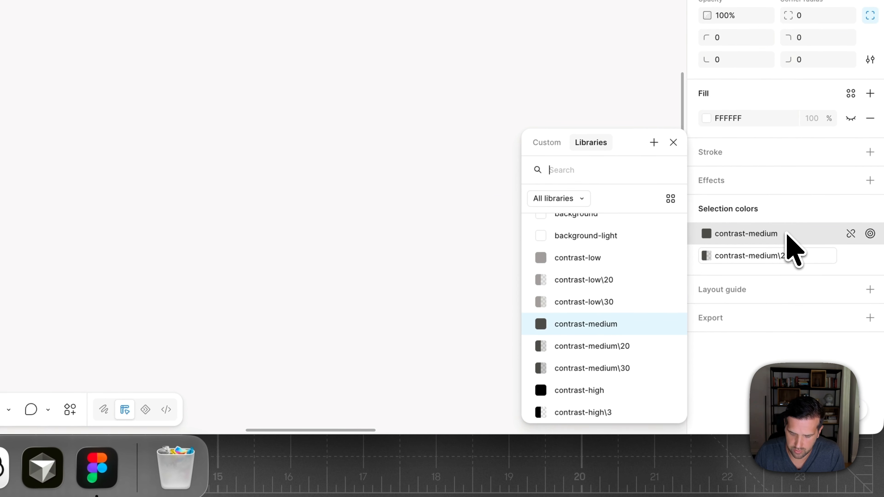
pyautogui.write('hig')
pyautogui.click(635, 234)
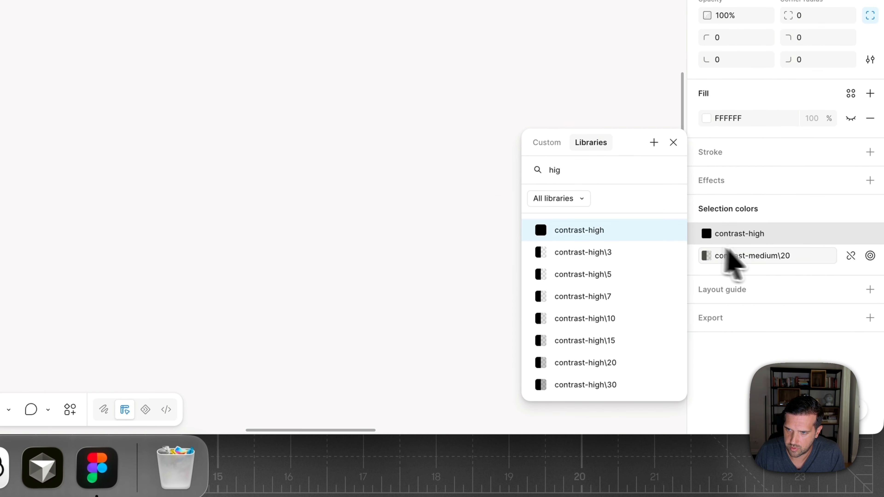
pyautogui.click(764, 257)
pyautogui.write('high')
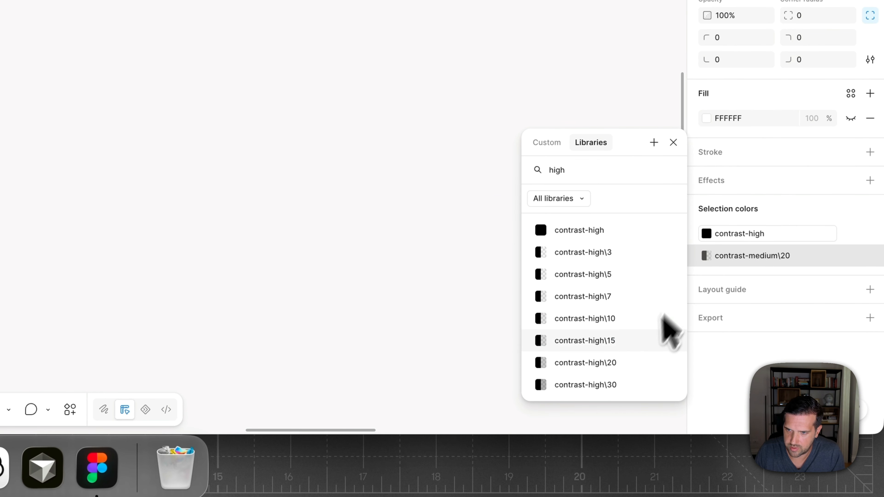
pyautogui.click(637, 363)
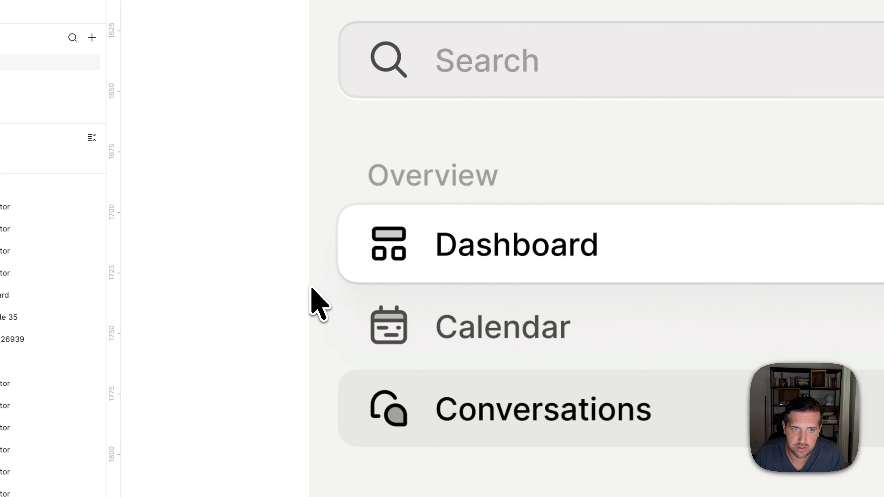
# - Add an inner shadow to the Dashboard item's white background with Y -1, blur 0 and a more transparent black
pyautogui.scroll(2, 310, 286)
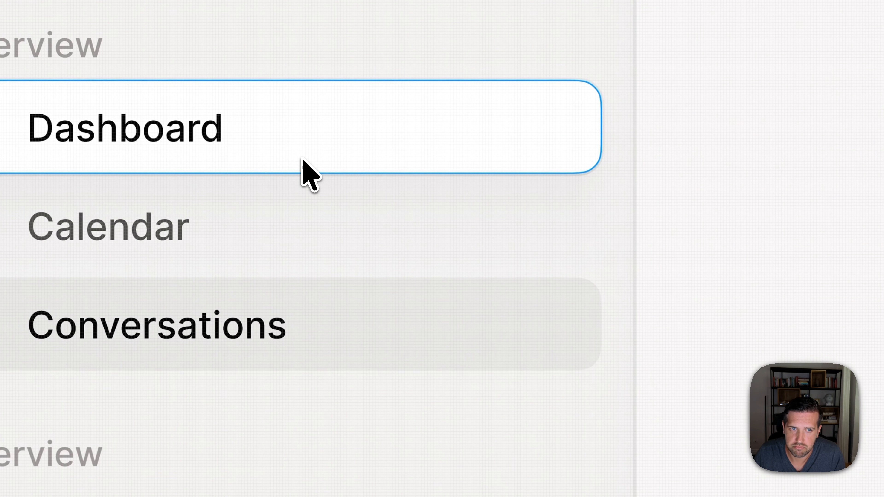
pyautogui.keyDown('super'); pyautogui.click(735, 267); pyautogui.keyUp('super')
pyautogui.click(871, 176)
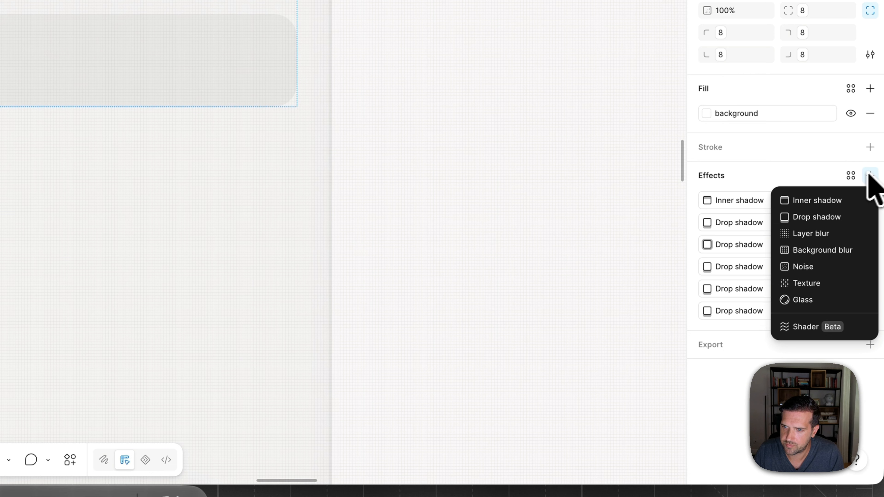
pyautogui.click(813, 201)
pyautogui.click(623, 261)
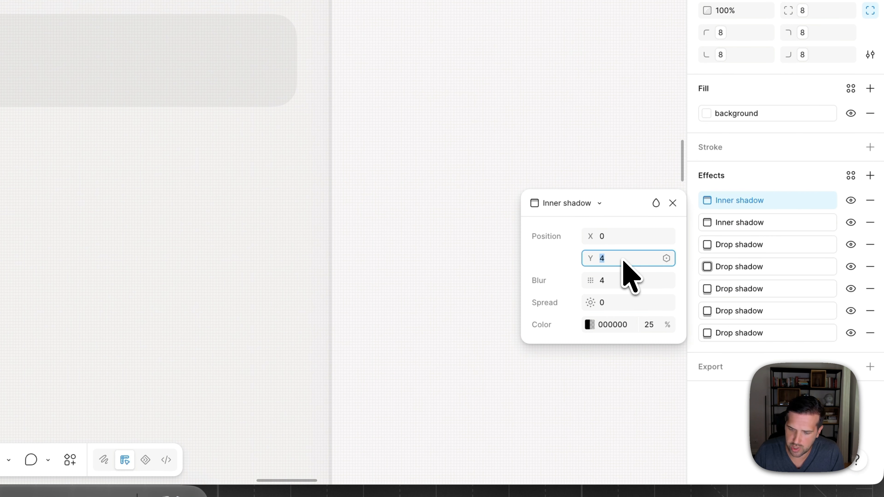
pyautogui.write('-1')
pyautogui.click(623, 281)
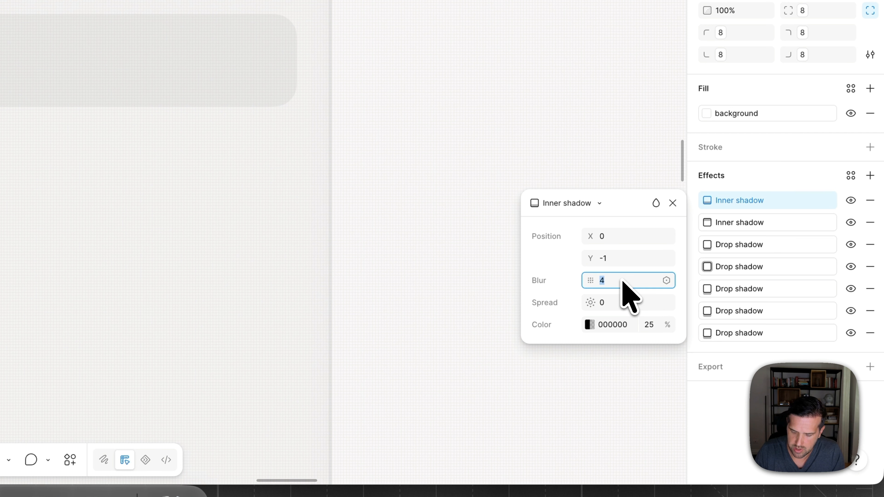
pyautogui.click(589, 324)
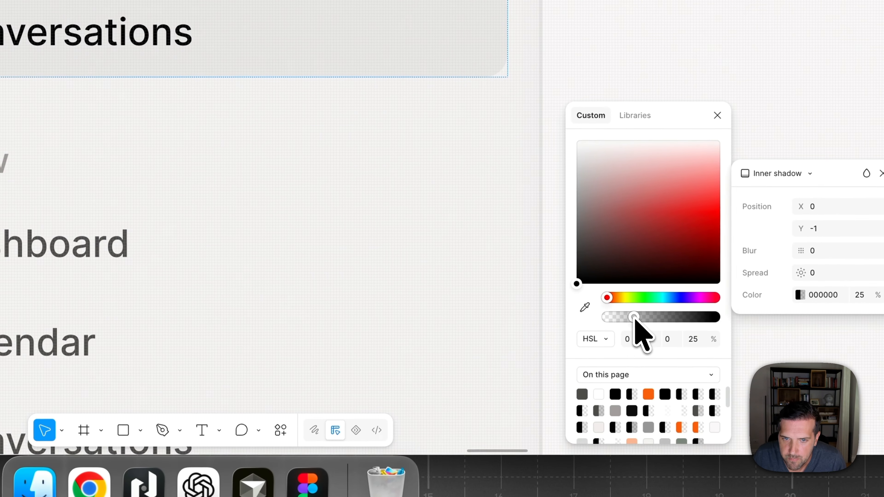
pyautogui.moveTo(633, 317); pyautogui.dragTo(613, 316)
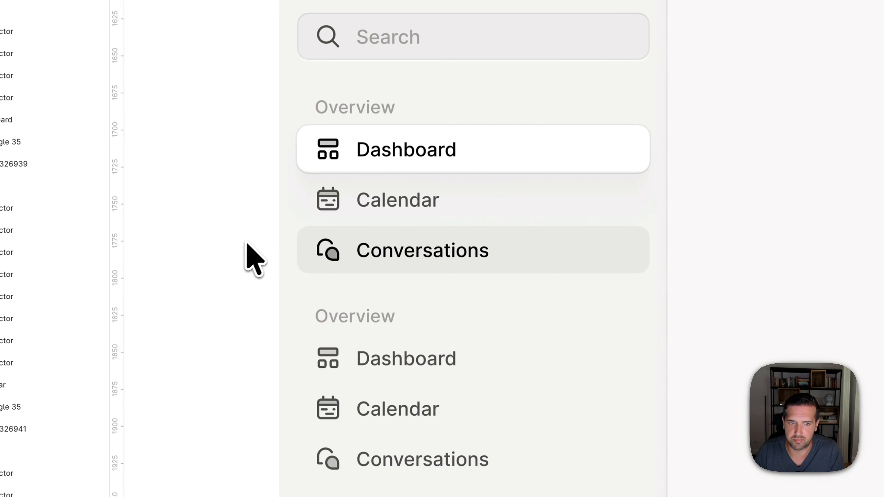
# - Review the active and hover sidebar item styles in Desktop - 1 up close and at full size
pyautogui.hscroll(-1, 274, 230)
pyautogui.scroll(-5, 267, 230)
pyautogui.hscroll(-7, 268, 230)
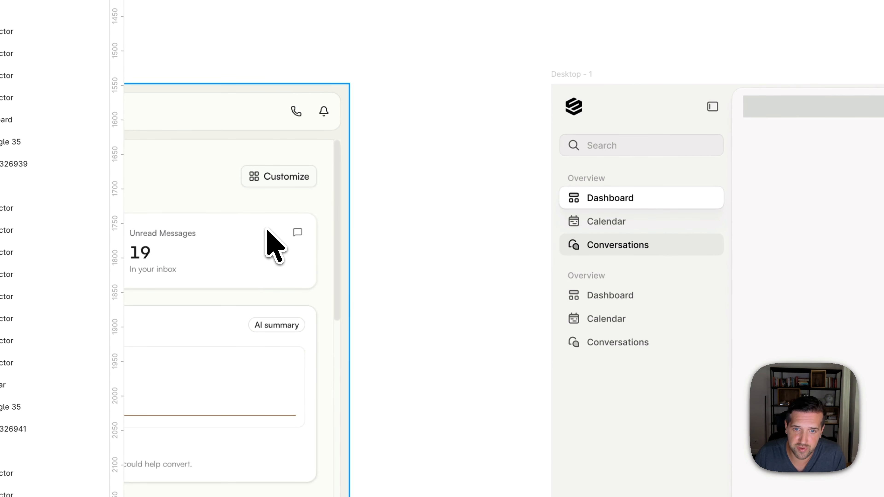
pyautogui.scroll(5, 592, 199)
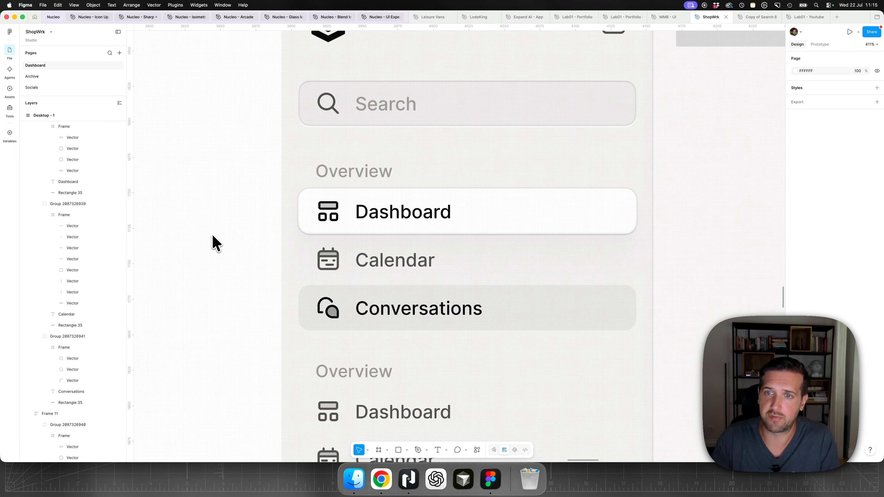
pyautogui.scroll(-3, 213, 237)
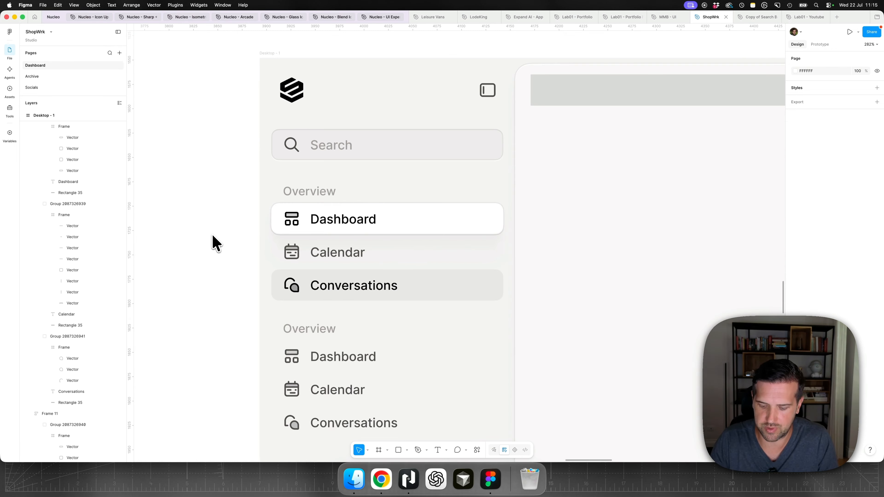
pyautogui.hotkey('shift', '0')
pyautogui.scroll(-3, 331, 274)
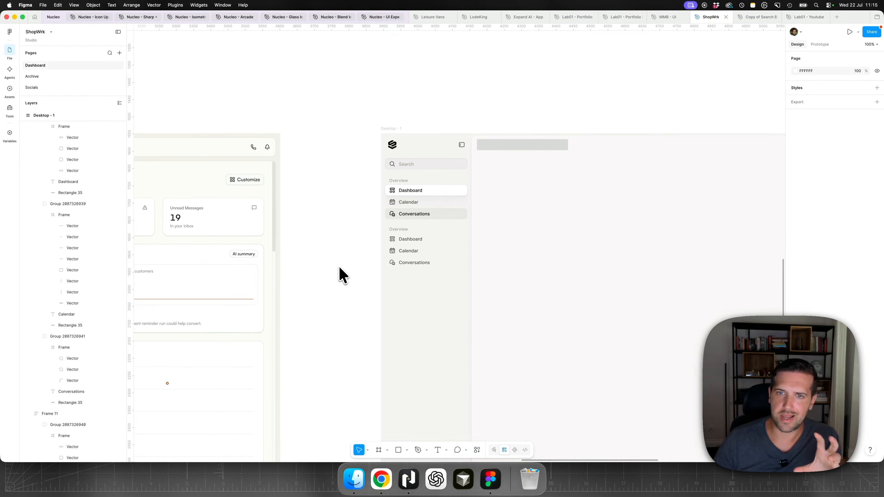
pyautogui.scroll(-5, 343, 266)
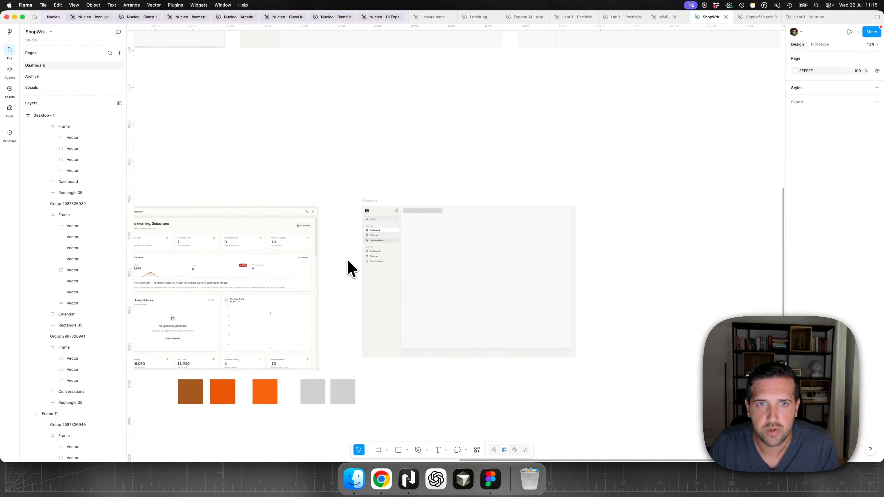
# - Compare the setup card and account row at the foot of dashboard-v1's sidebar with the original dashboard's header icons and Get set up link
pyautogui.scroll(5, 349, 268)
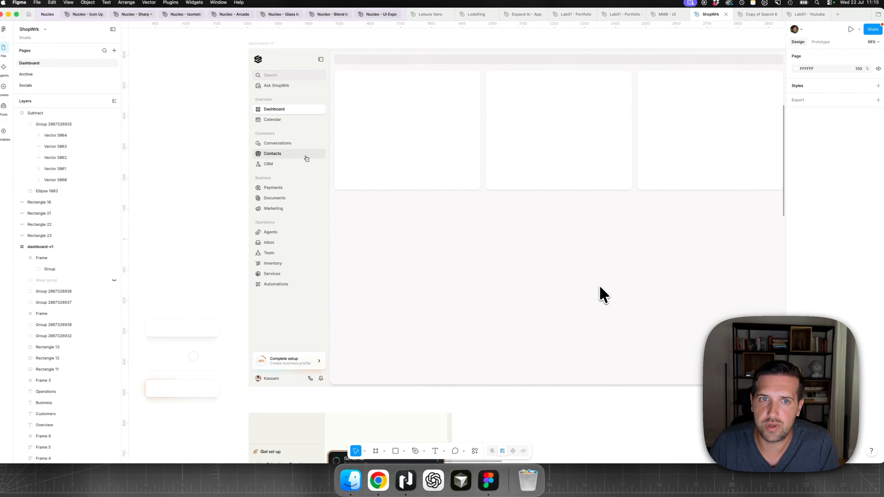
pyautogui.hscroll(-5, 600, 294)
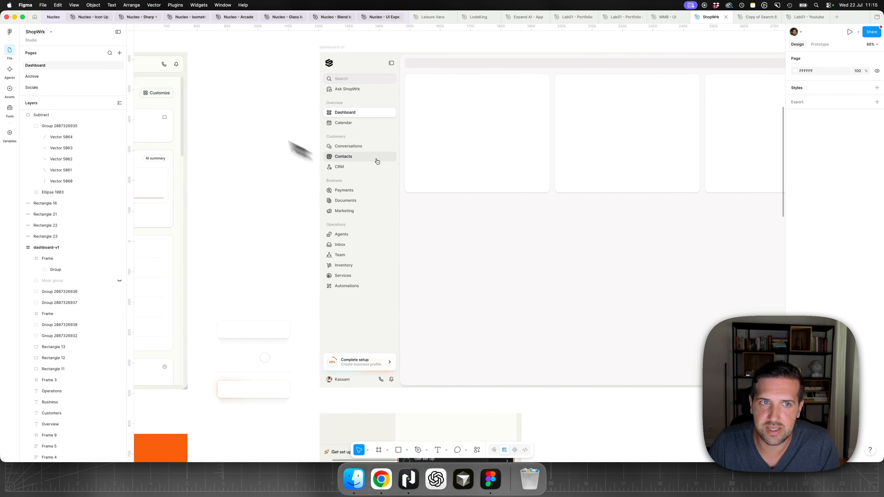
pyautogui.hscroll(-2, 164, 76)
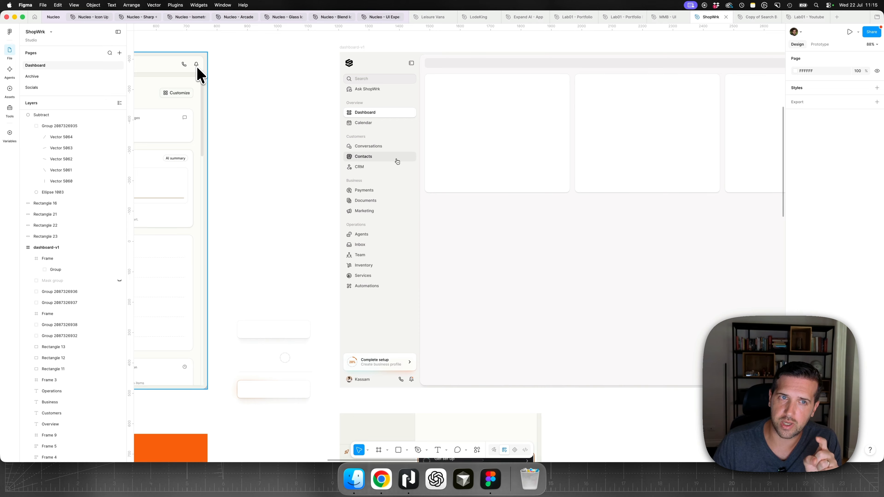
pyautogui.scroll(-3, 313, 276)
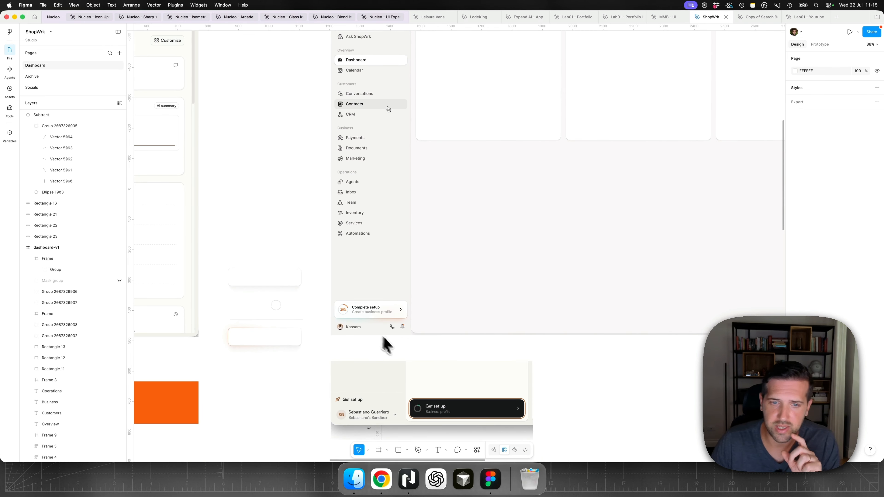
pyautogui.scroll(5, 389, 342)
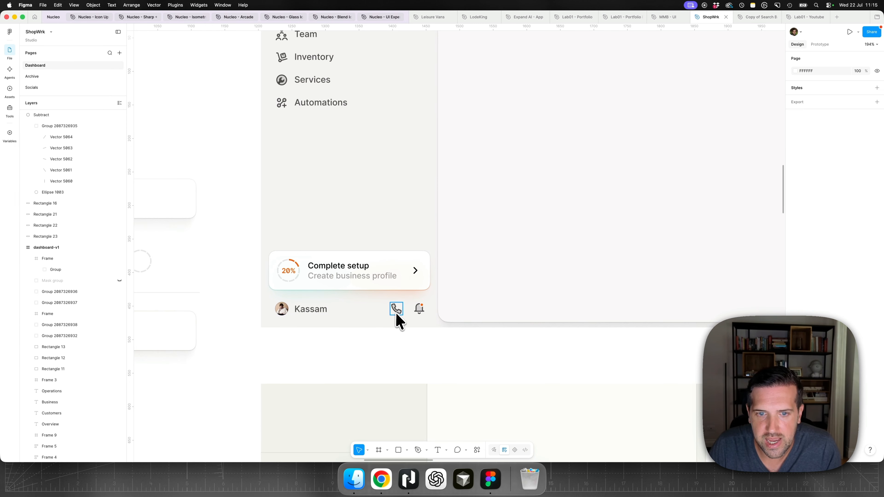
pyautogui.scroll(-5, 397, 320)
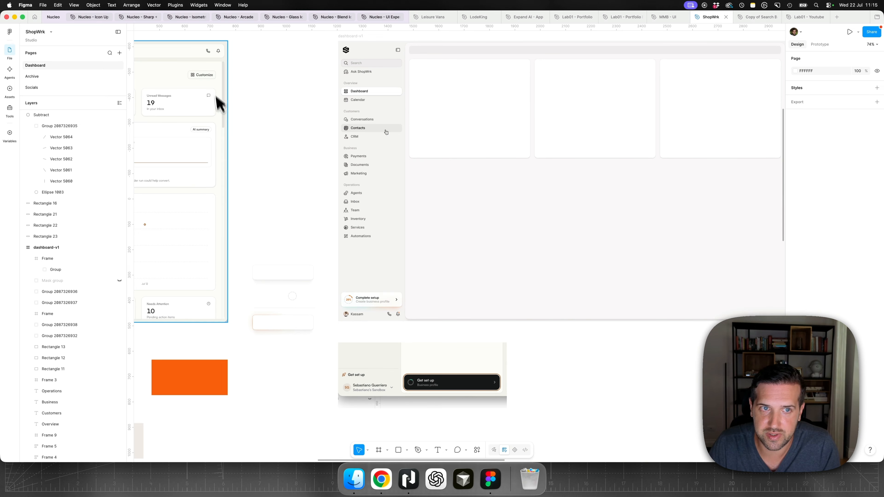
pyautogui.scroll(3, 392, 331)
pyautogui.scroll(1, 388, 324)
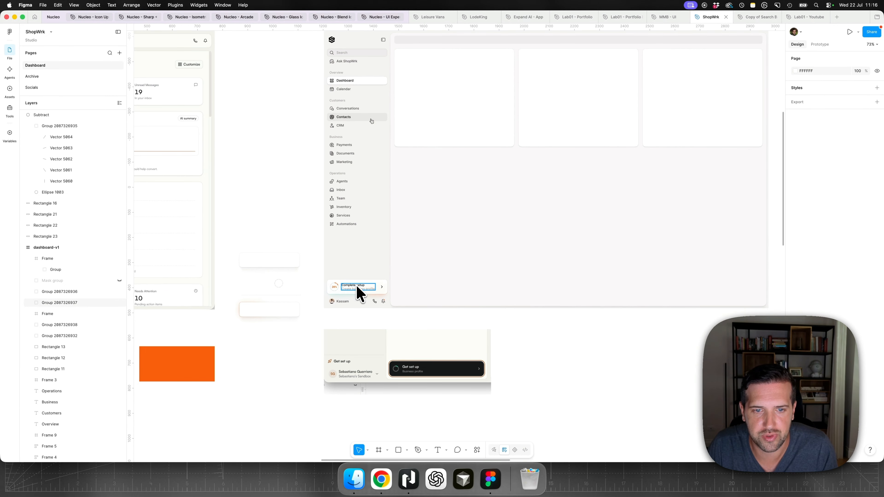
pyautogui.hscroll(-15, 351, 294)
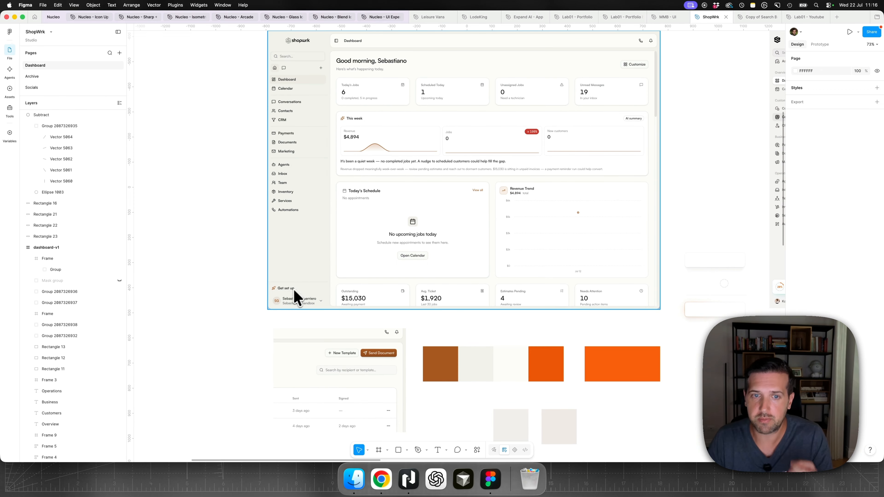
pyautogui.hscroll(6, 495, 292)
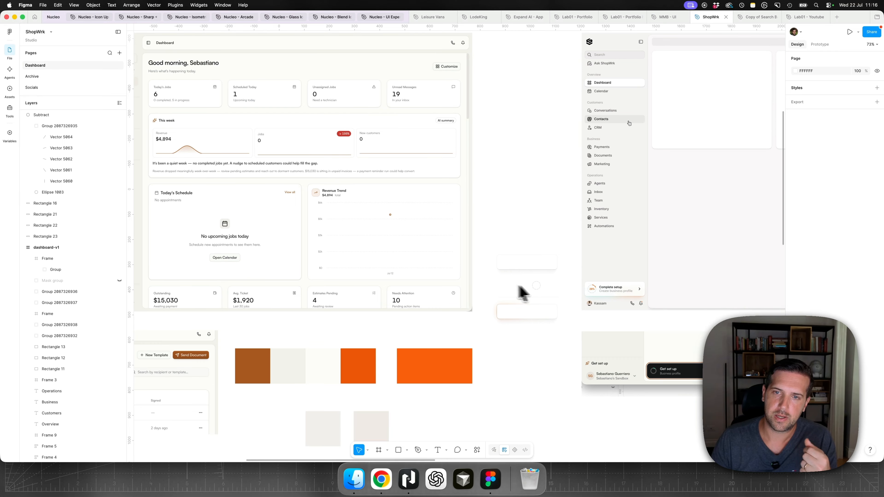
pyautogui.hscroll(2, 519, 286)
pyautogui.hscroll(2, 562, 294)
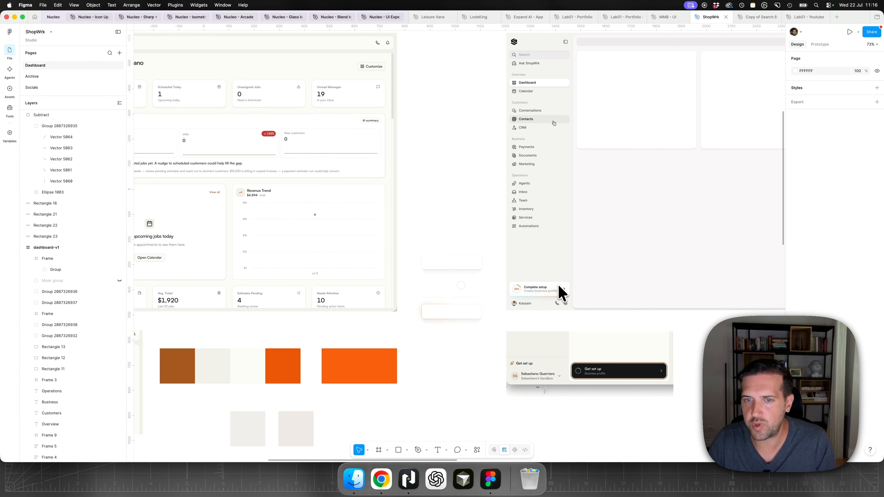
# - Copy the Complete setup card and account row from dashboard-v1 and place the copy in the lower part of Desktop - 1's sidebar
pyautogui.scroll(3, 580, 312)
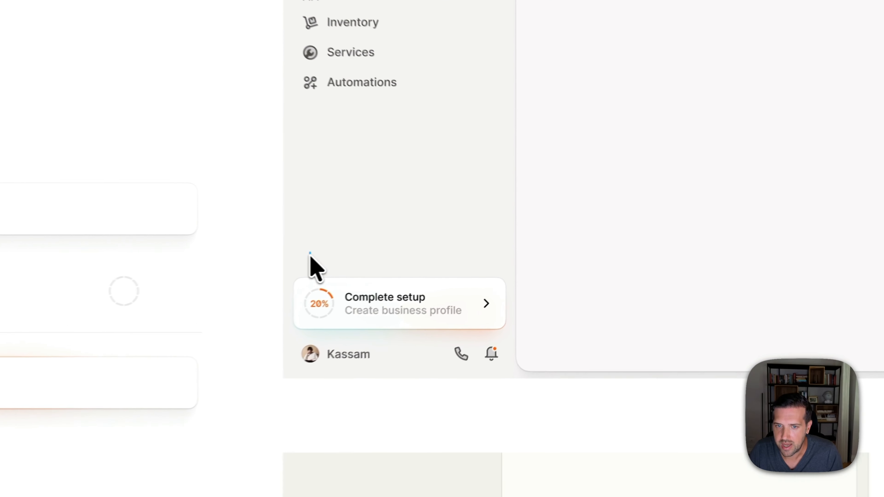
pyautogui.moveTo(311, 256); pyautogui.dragTo(489, 367)
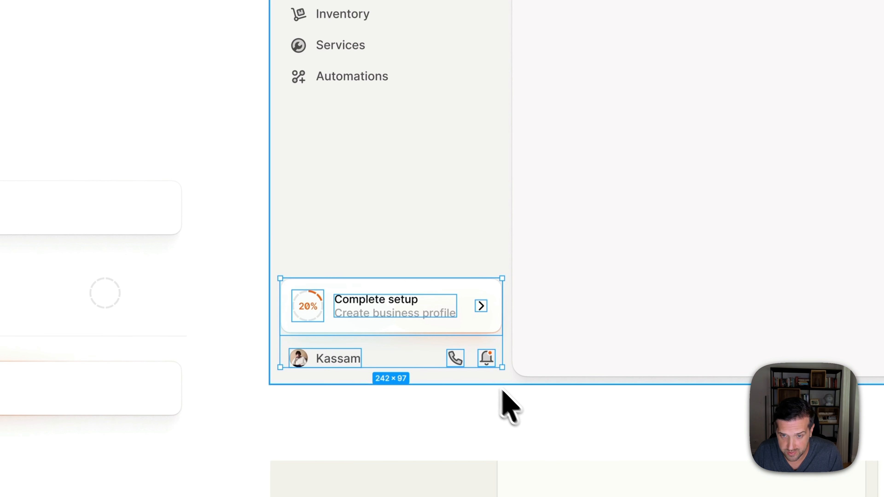
pyautogui.click(522, 400)
pyautogui.scroll(-5, 519, 405)
pyautogui.scroll(-15, 519, 405)
pyautogui.hscroll(15, 519, 405)
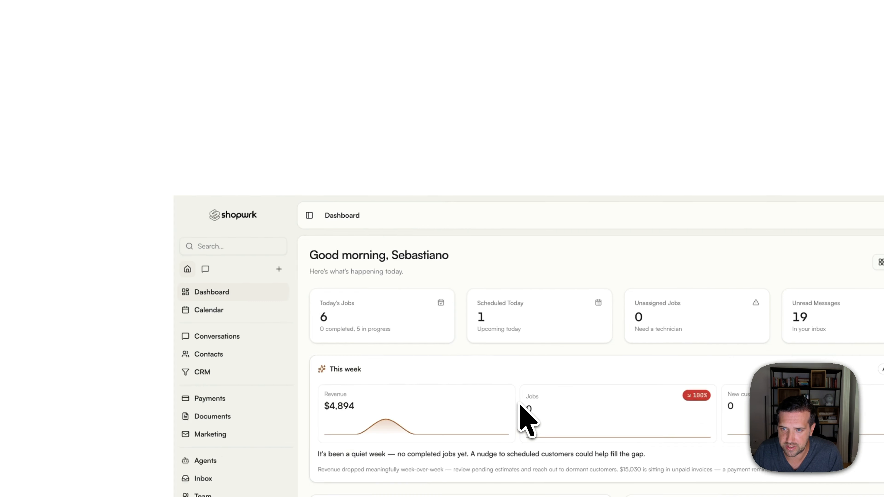
pyautogui.scroll(-5, 519, 404)
pyautogui.scroll(5, 594, 218)
pyautogui.press('super+v')
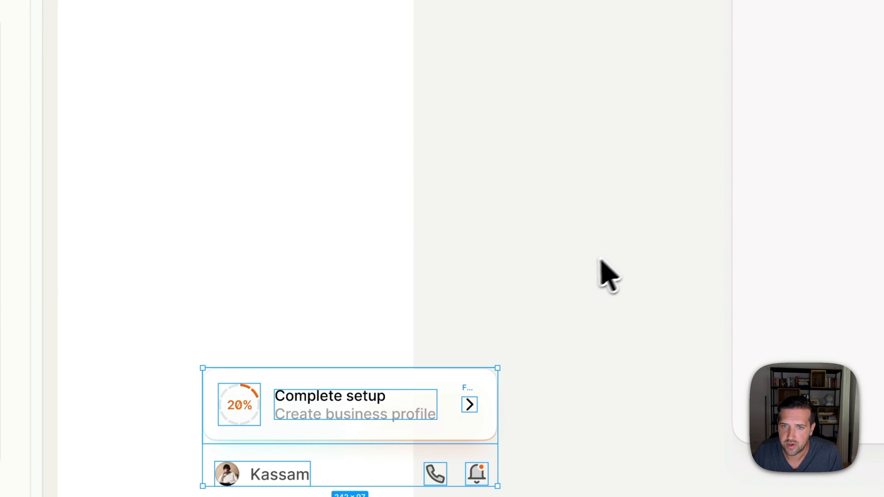
pyautogui.moveTo(383, 396); pyautogui.dragTo(608, 105)
pyautogui.scroll(2, 225, 248)
pyautogui.hscroll(2, 226, 248)
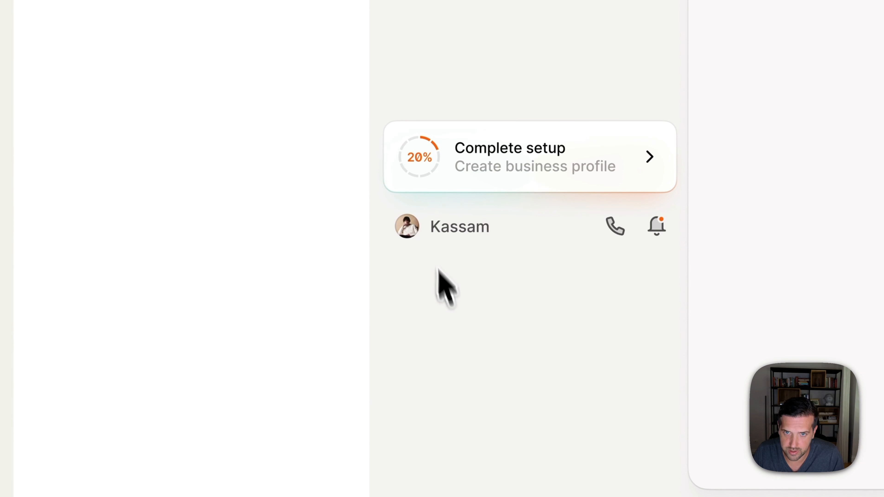
# - Delete the account row's avatar, name, phone and bell icons beneath the copied Complete setup card
pyautogui.click(425, 225)
pyautogui.keyDown('shift'); pyautogui.click(606, 228); pyautogui.keyUp('shift')
pyautogui.press('Delete')
# - Draw a rectangle about 240 × 57 in the sidebar below the Complete setup card, matching the card's width
pyautogui.hscroll(3, 522, 279)
pyautogui.press('r')
pyautogui.moveTo(283, 307); pyautogui.dragTo(563, 378)
pyautogui.moveTo(563, 343); pyautogui.dragTo(575, 343)
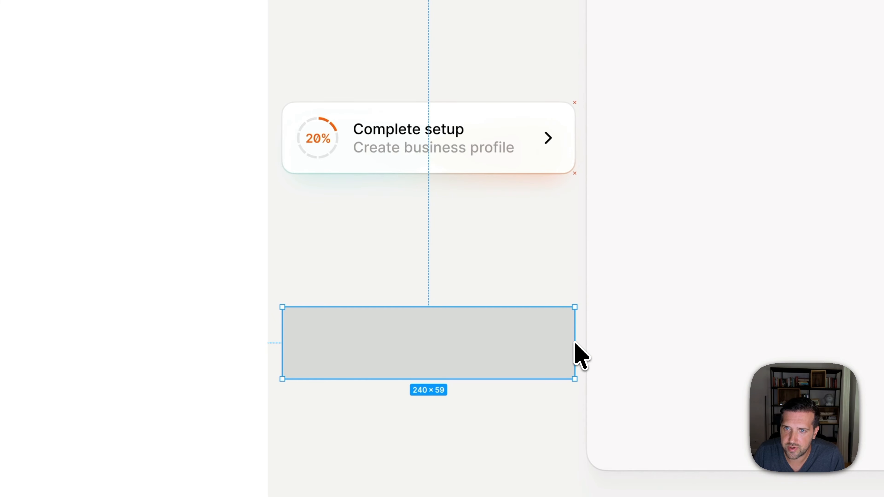
pyautogui.moveTo(446, 379); pyautogui.dragTo(446, 377)
pyautogui.click(533, 126)
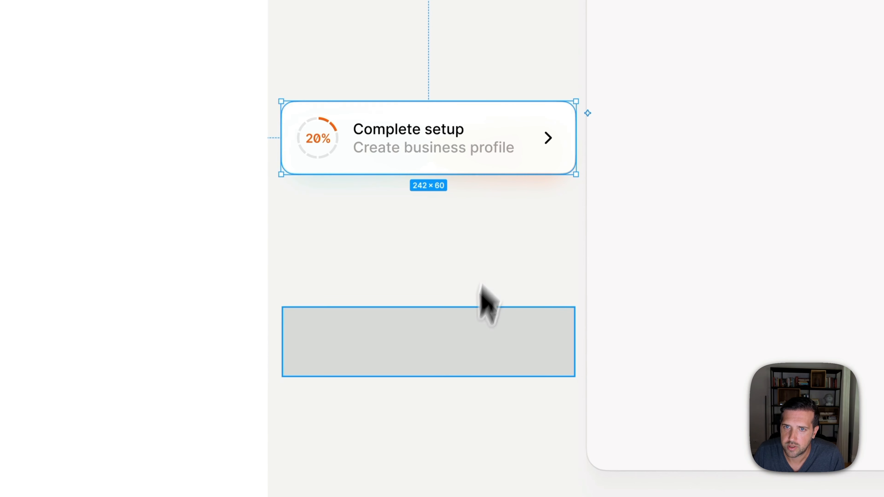
pyautogui.click(468, 369)
# - Set the sidebar rectangle's height to 60, its corner radius to the 8 variable and its corner smoothing to iOS
pyautogui.click(830, 159)
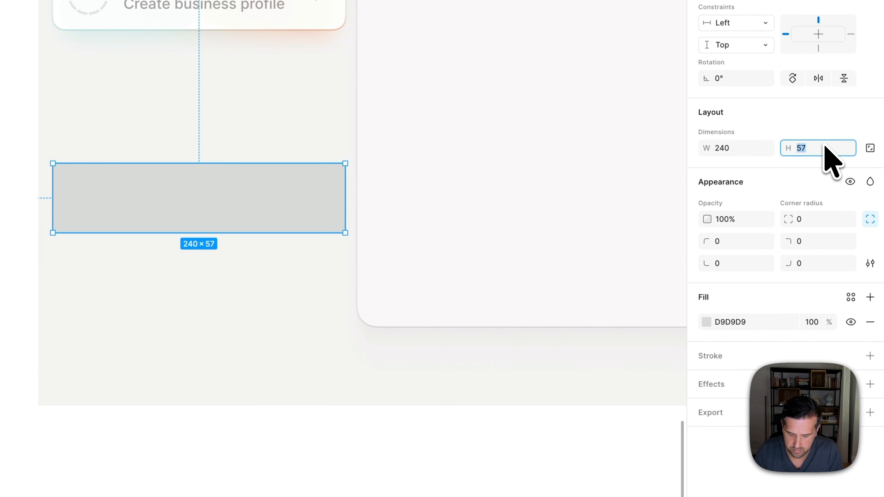
pyautogui.write('60')
pyautogui.press('Return')
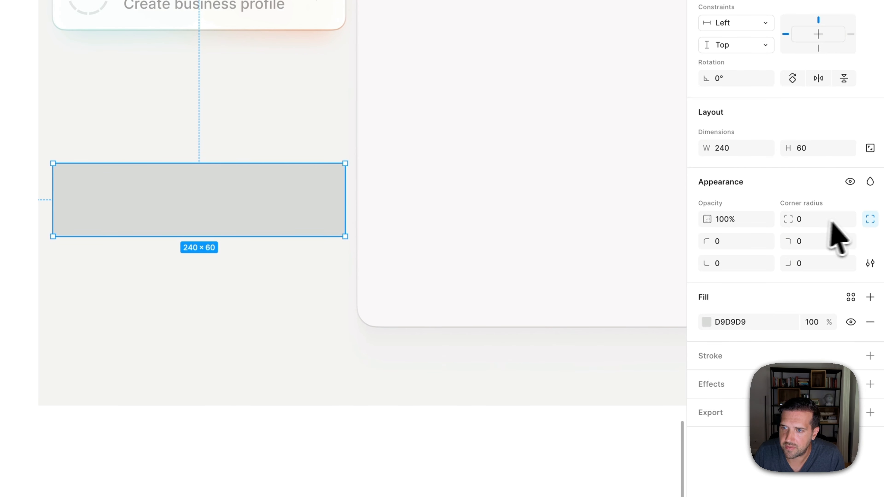
pyautogui.click(848, 220)
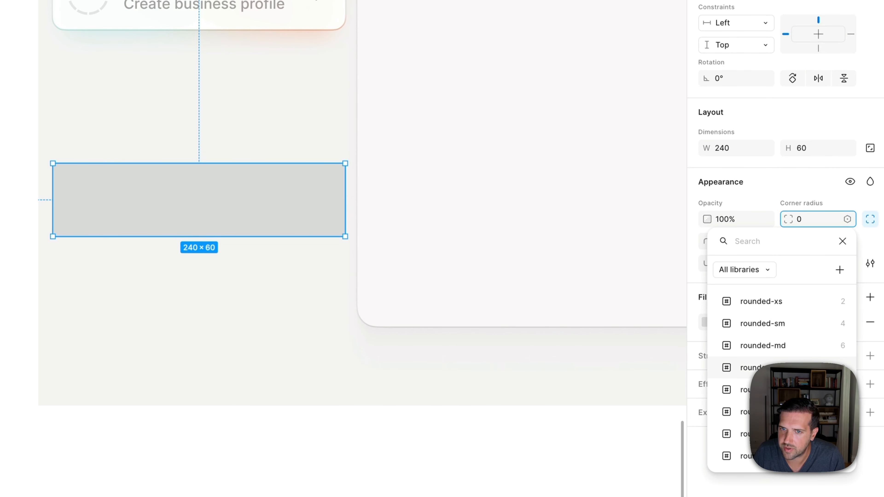
pyautogui.click(763, 368)
pyautogui.click(870, 264)
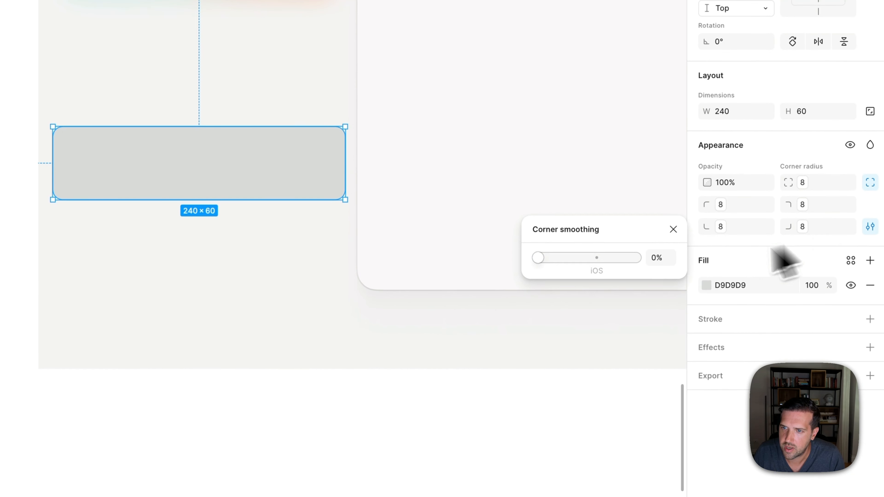
pyautogui.click(598, 269)
pyautogui.click(10, 169)
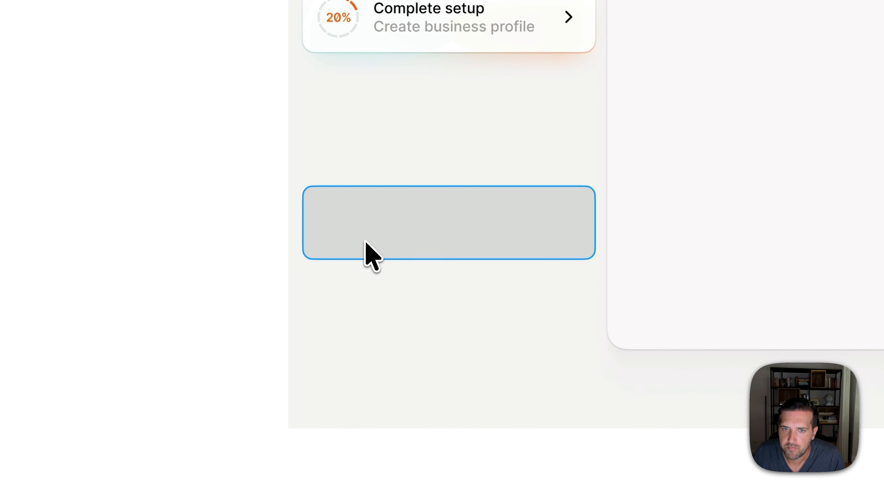
# - Fill the rounded sidebar rectangle with the background colour variable
pyautogui.click(366, 242)
pyautogui.click(883, 287)
pyautogui.click(848, 418)
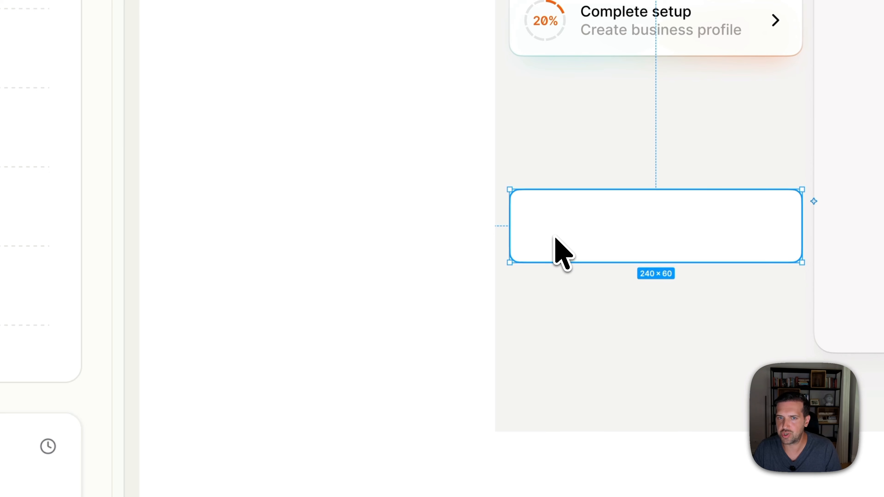
# - Add a drop shadow to the white rectangle with Y offset 0, blur 0 and spread 1
pyautogui.scroll(2, 597, 232)
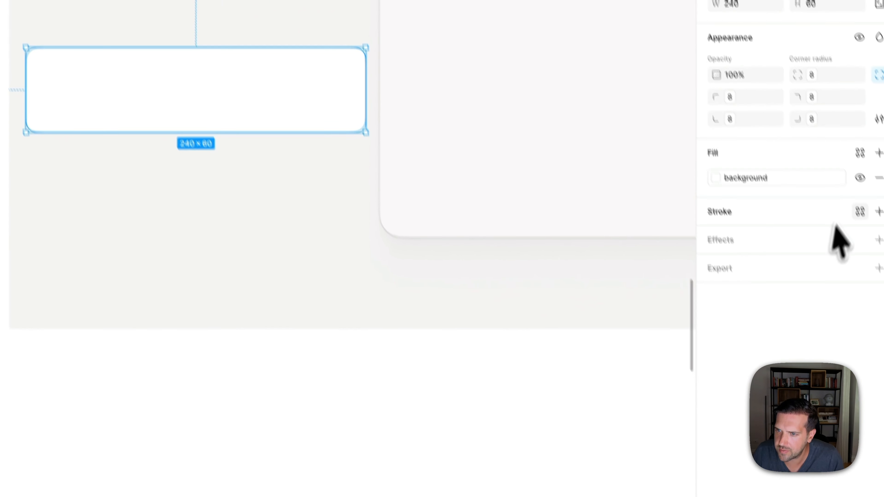
pyautogui.click(871, 215)
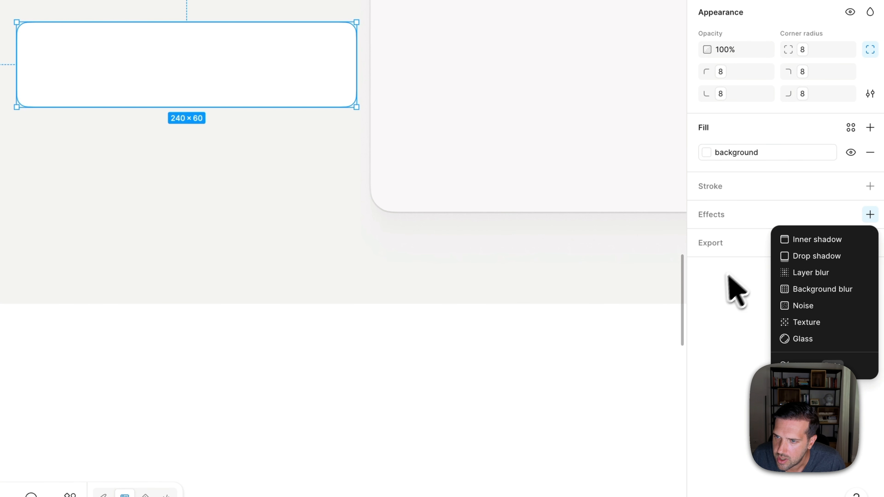
pyautogui.click(807, 257)
pyautogui.click(623, 301)
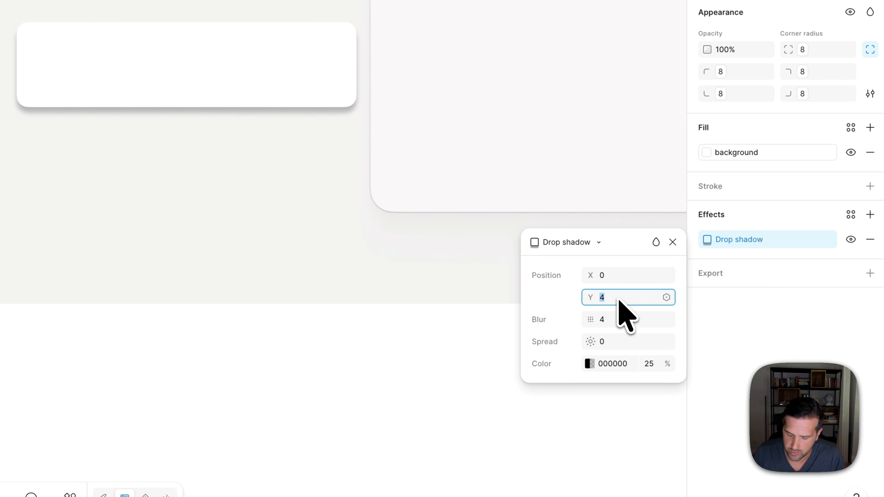
pyautogui.write('0')
pyautogui.press('Tab')
pyautogui.write('0')
pyautogui.press('Tab')
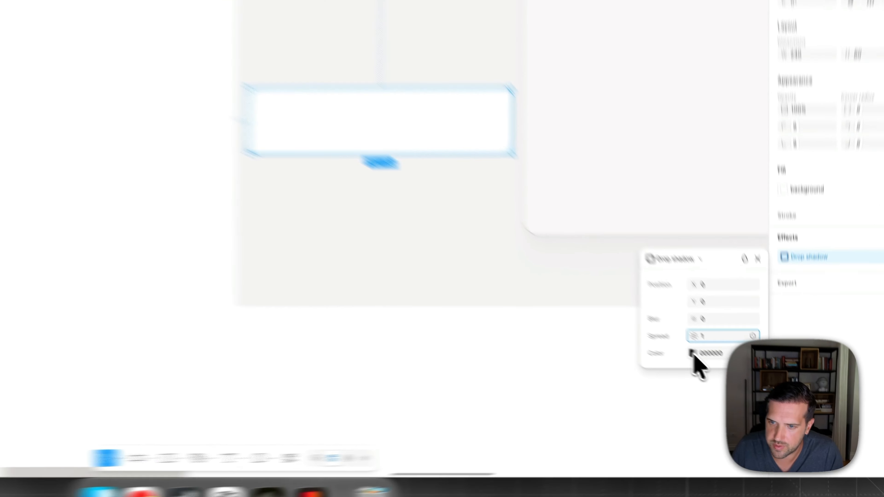
# - Lower the black drop shadow's opacity to 5%
pyautogui.click(736, 381)
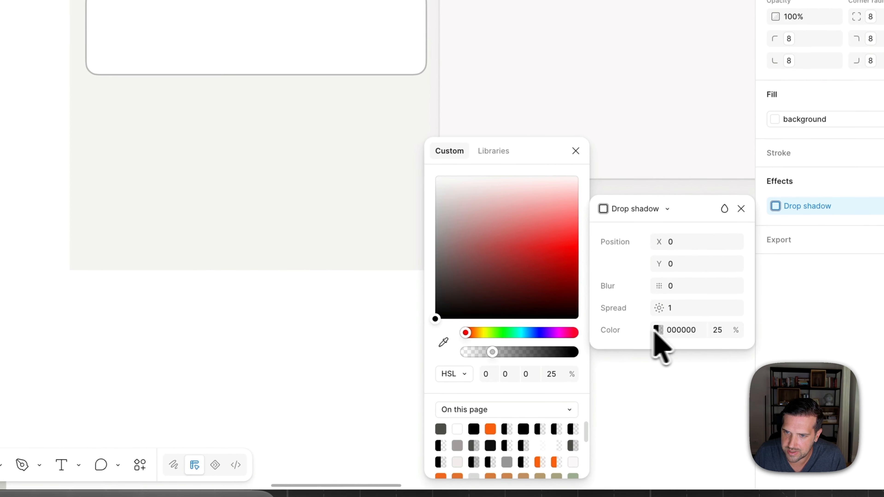
pyautogui.moveTo(491, 351); pyautogui.dragTo(477, 352)
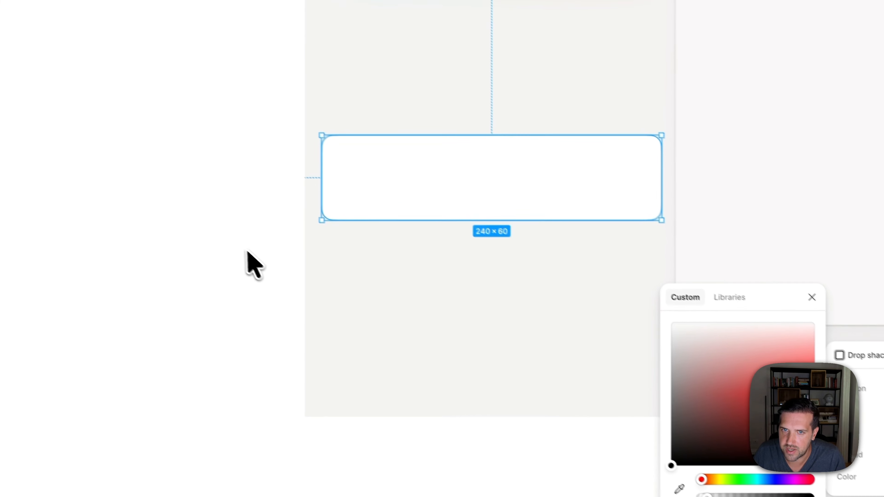
pyautogui.click(8, 103)
pyautogui.click(174, 34)
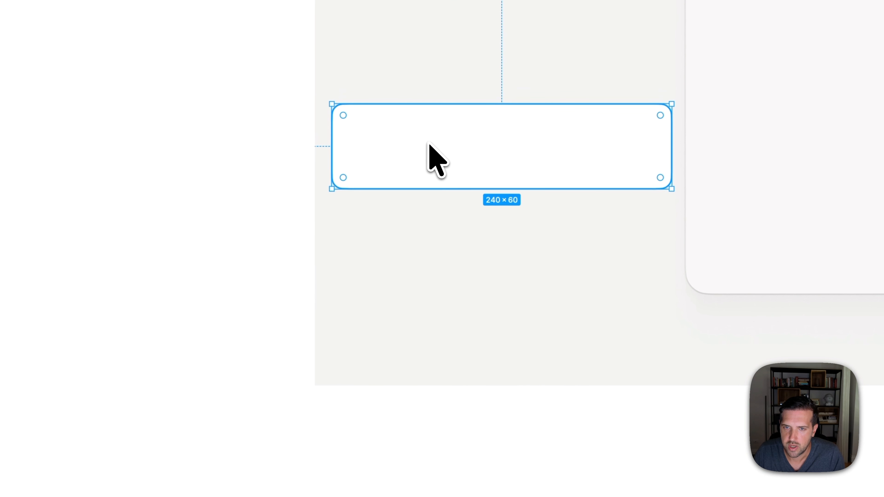
# - Duplicate the white rectangle directly below itself and remove the copy's drop shadow
pyautogui.keyDown('alt'); pyautogui.moveTo(430, 147); pyautogui.dragTo(430, 268); pyautogui.keyUp('alt')
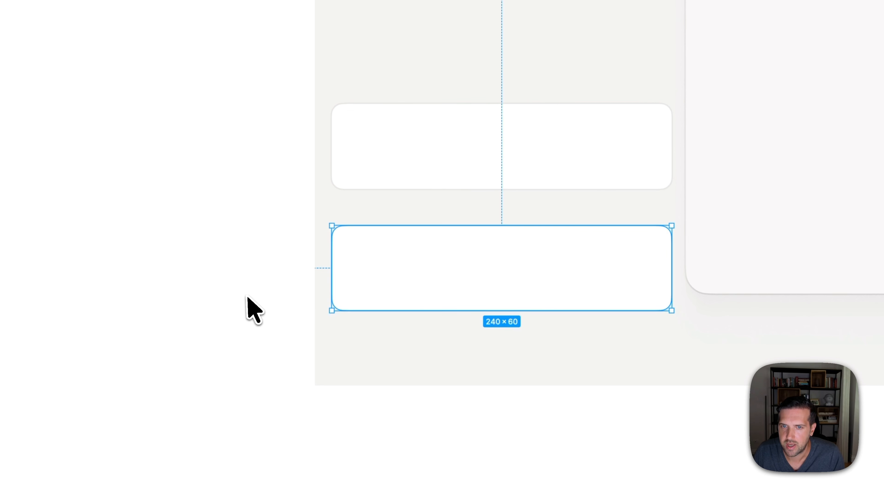
pyautogui.click(264, 296)
pyautogui.click(432, 268)
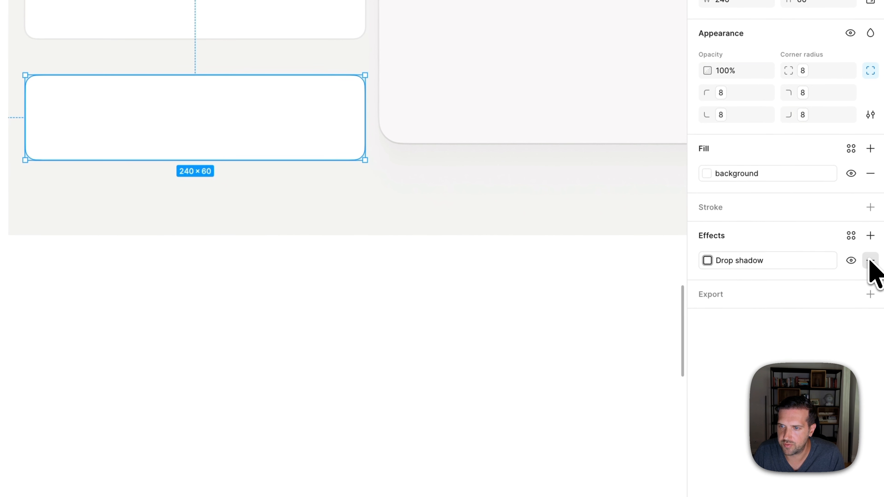
pyautogui.click(870, 259)
# - Change the lower rectangle's fill to a linear gradient from background to the primary colour variable
pyautogui.click(735, 195)
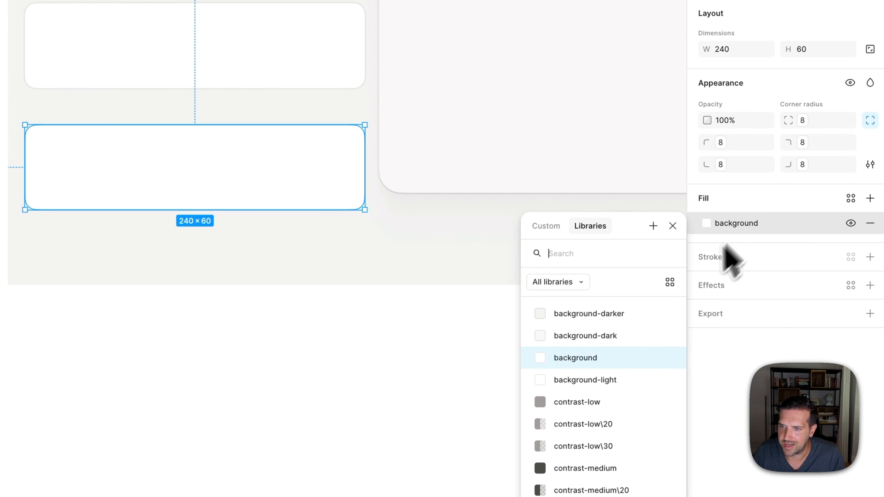
pyautogui.click(556, 228)
pyautogui.click(553, 254)
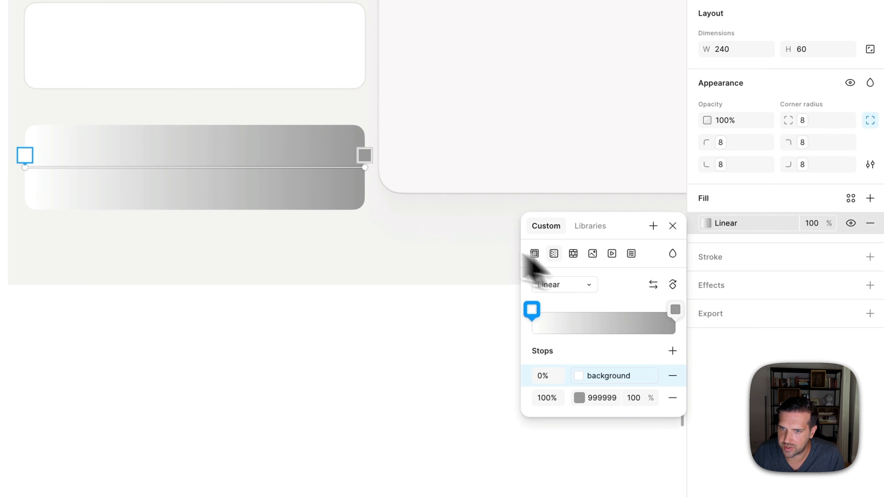
pyautogui.click(410, 133)
pyautogui.click(625, 375)
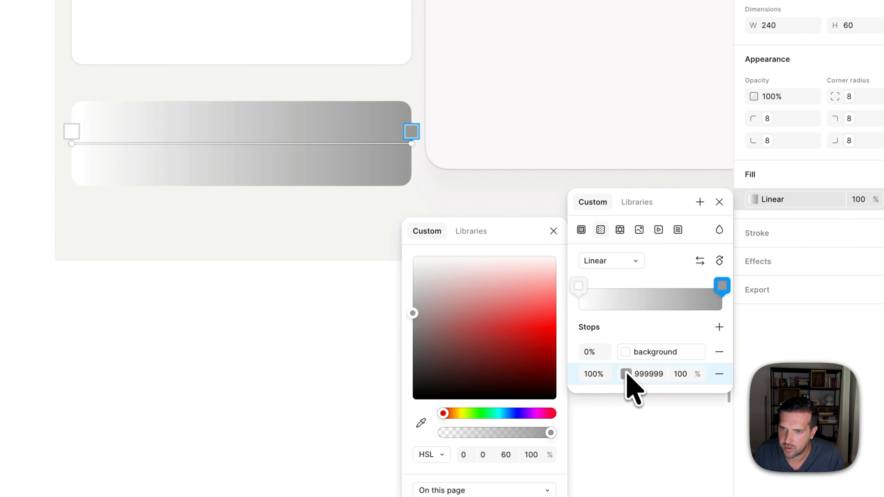
pyautogui.click(466, 232)
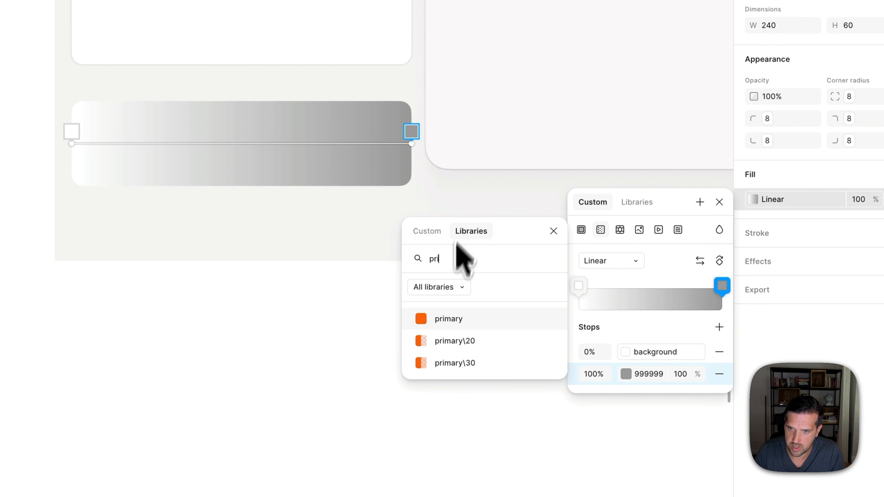
pyautogui.click(438, 319)
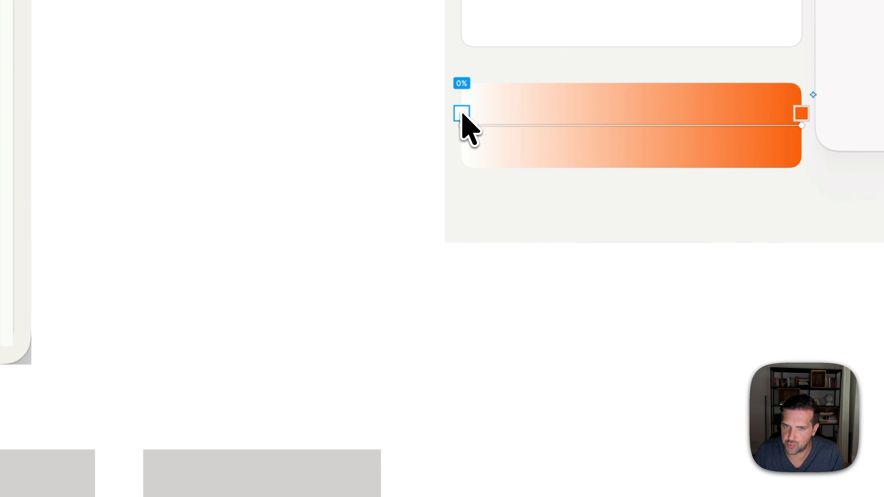
# - Switch to Coolors in Chrome and set the palette's first colour to the brand orange F96010
pyautogui.click(348, 160)
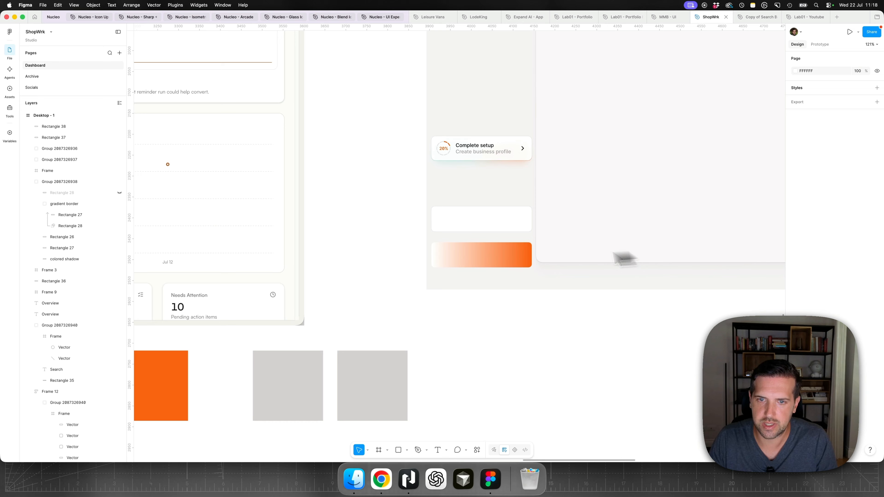
pyautogui.click(522, 263)
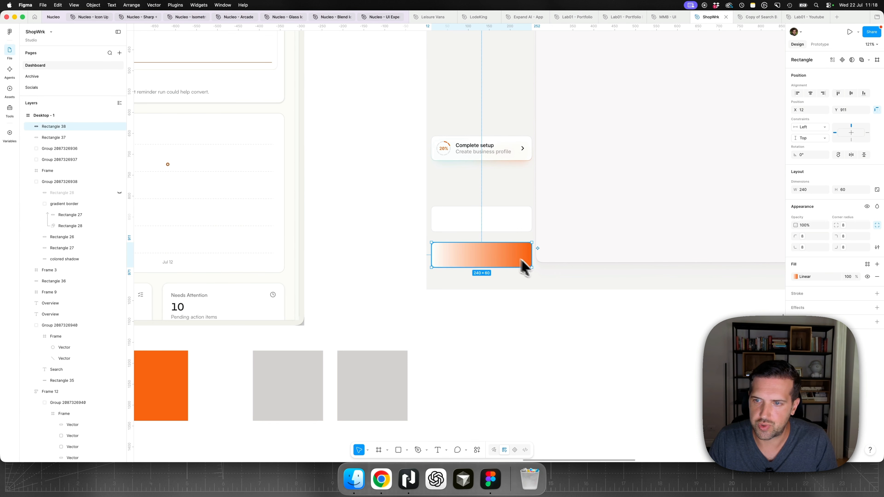
pyautogui.click(796, 277)
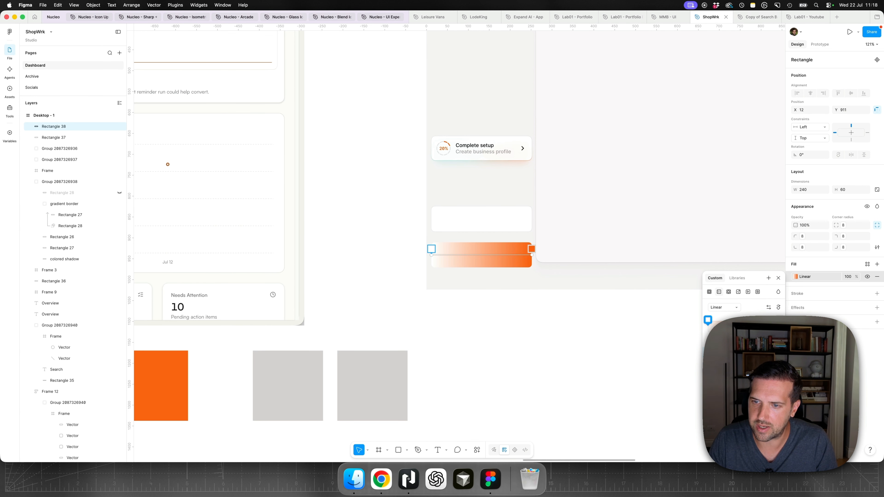
pyautogui.press('Escape')
pyautogui.click(382, 479)
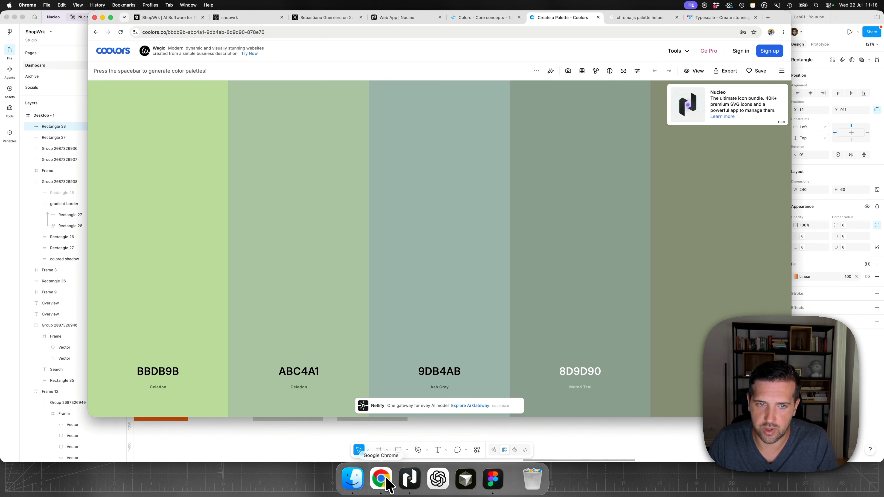
pyautogui.click(172, 372)
pyautogui.write('F96010')
pyautogui.click(195, 370)
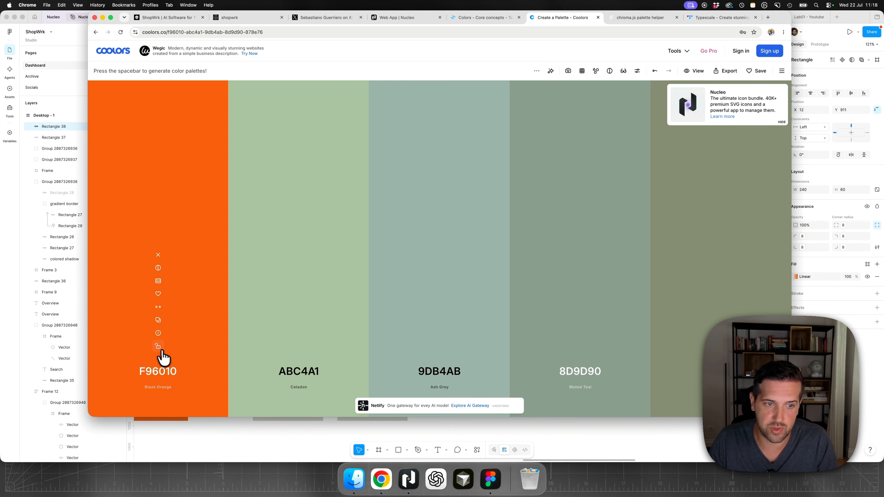
# - Lock the orange and generate several palettes around it to look for matching colours, then return to Figma
pyautogui.click(159, 348)
pyautogui.press('space')
pyautogui.press('space')
pyautogui.press('space')
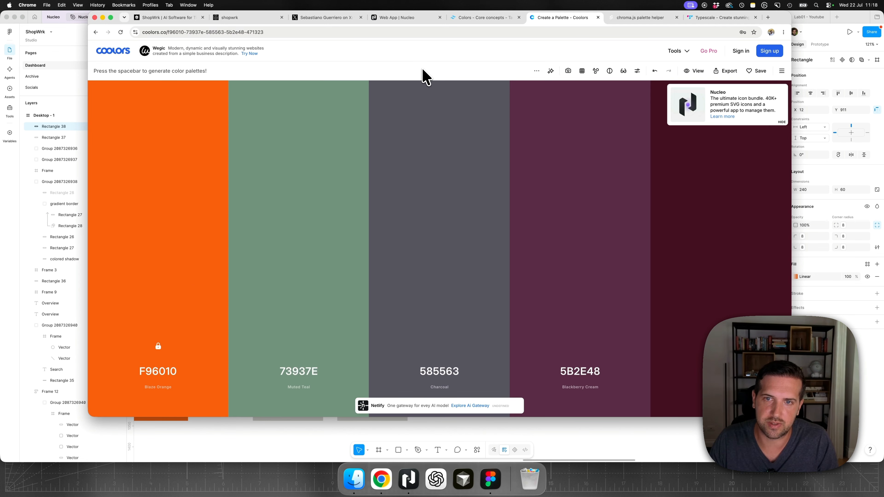
pyautogui.press('space')
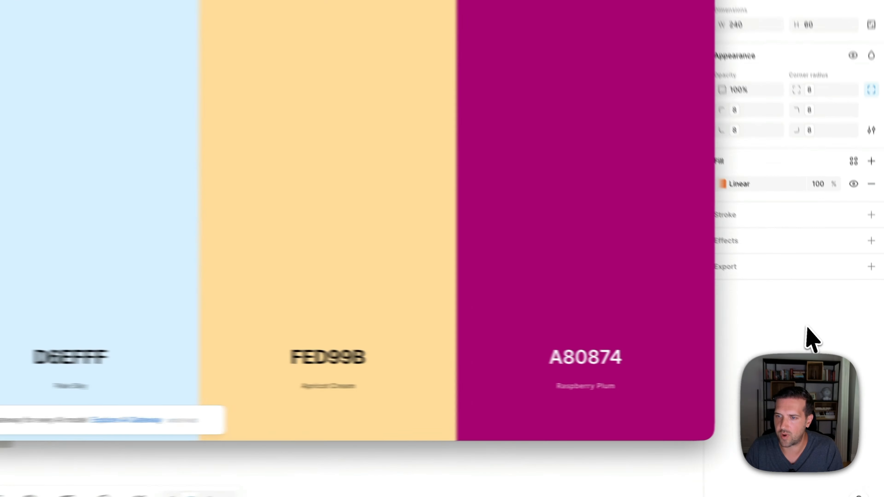
pyautogui.click(842, 356)
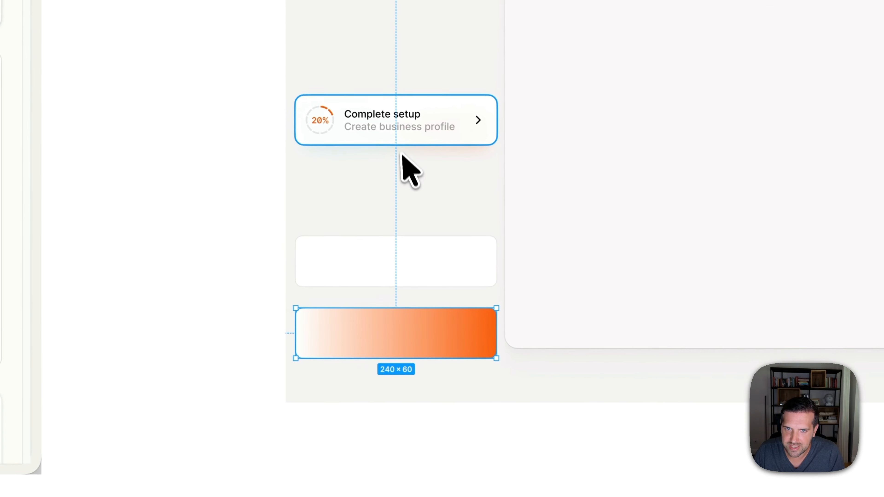
# - Copy the Complete setup card's colored shadow onto the canvas beside Desktop - 1 and remove its effect
pyautogui.click(397, 153)
pyautogui.moveTo(397, 152); pyautogui.dragTo(191, 274)
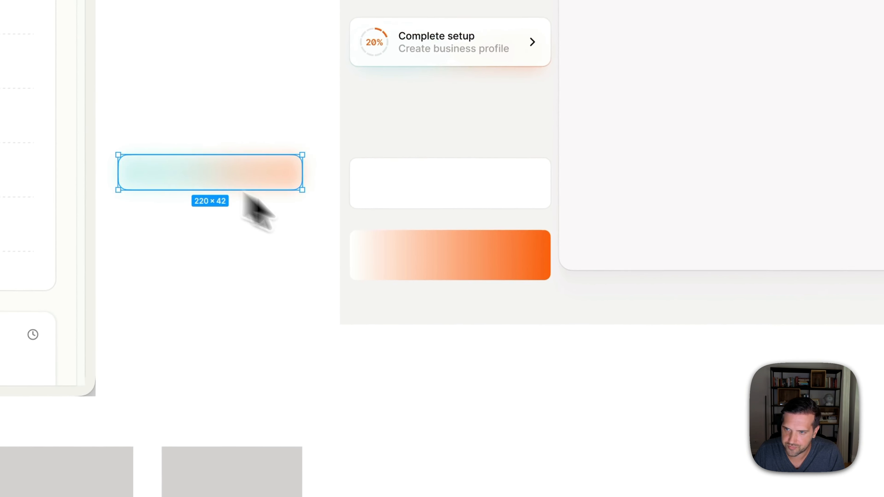
pyautogui.click(869, 338)
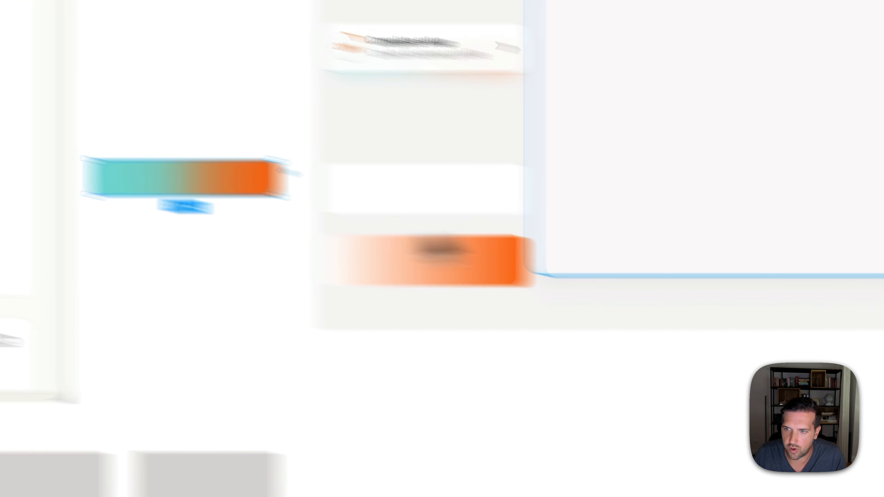
# - Replace the white stop of the lower rectangle's gradient with the teal copied from the colored shadow
pyautogui.click(440, 260)
pyautogui.click(709, 176)
pyautogui.click(608, 329)
pyautogui.write('6DD7D0')
pyautogui.press('Return')
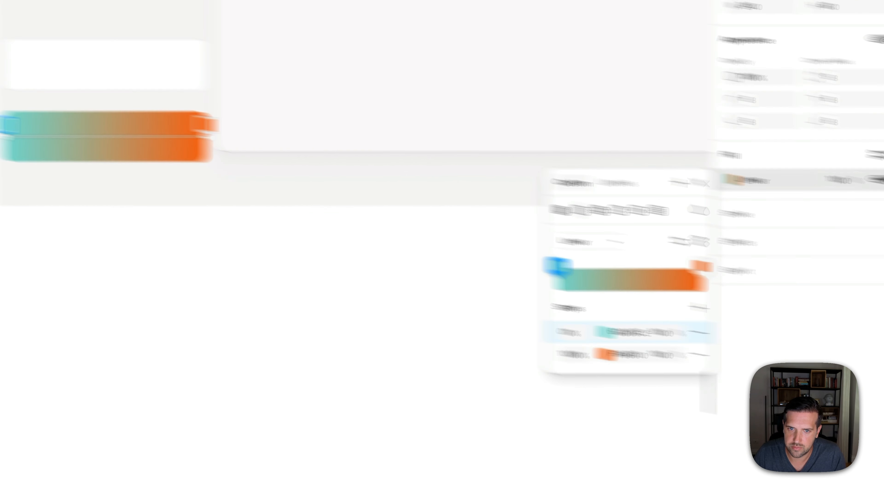
pyautogui.press('Escape')
pyautogui.scroll(5, 482, 284)
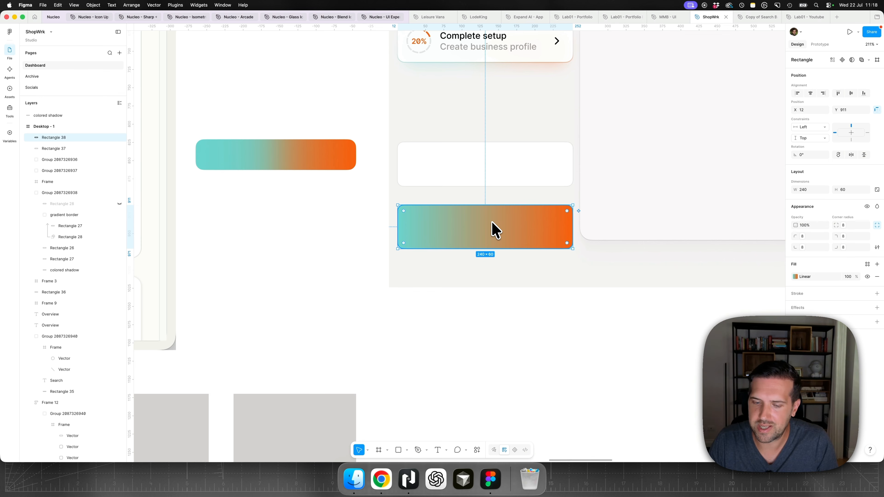
# - Apply easing to the rectangle's teal-to-orange gradient with the Easing Gradients plugin
pyautogui.press('super+k')
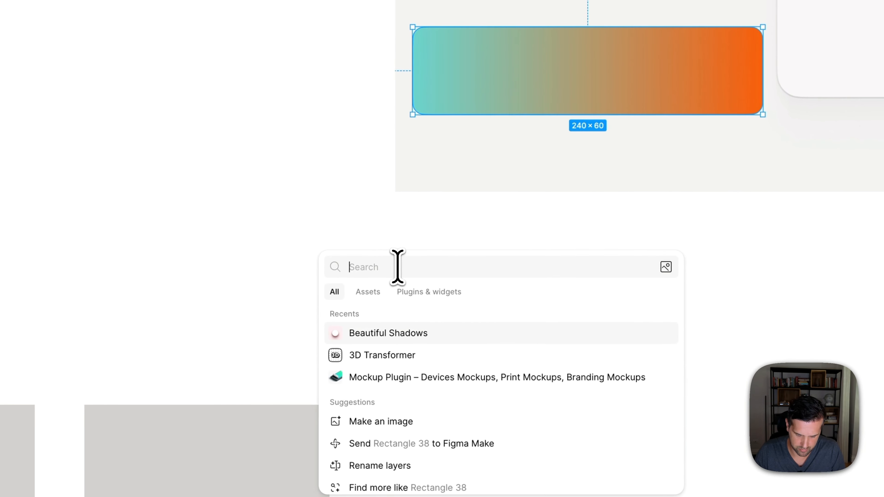
pyautogui.write('easi')
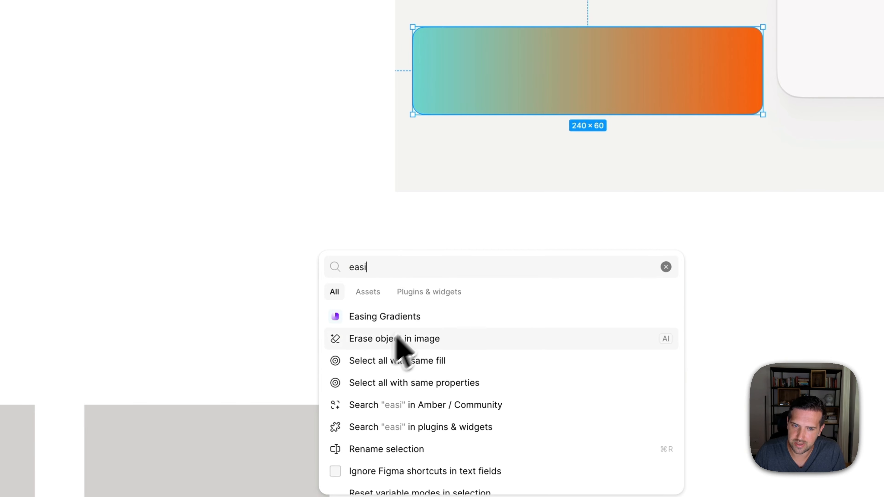
pyautogui.click(420, 318)
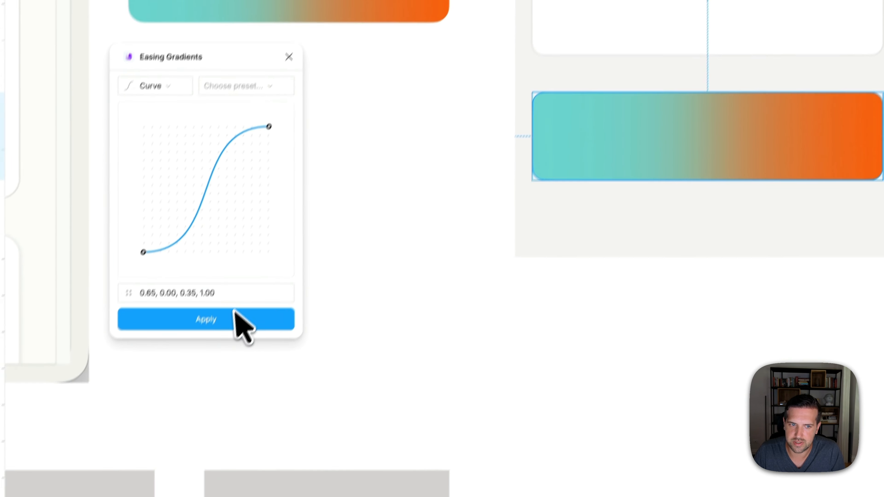
pyautogui.click(235, 312)
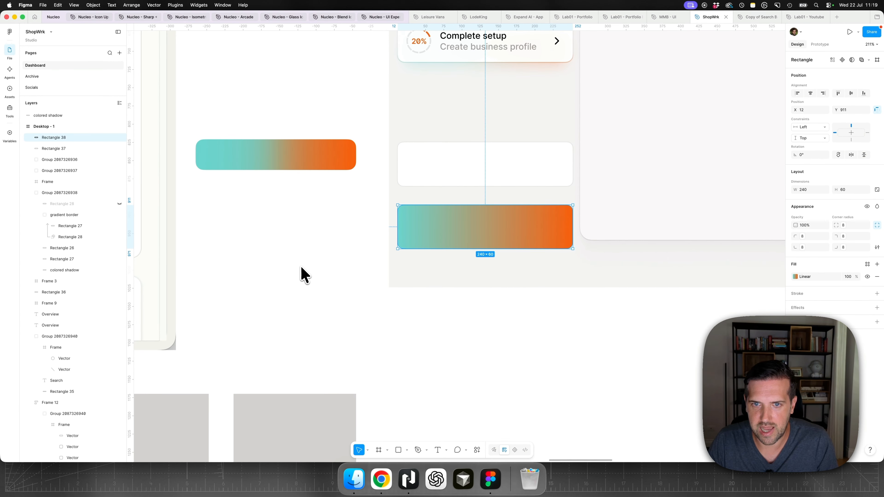
# - Redo the easing on the lower rectangle's teal-to-orange gradient and inspect its color stops
pyautogui.press('super+shift+z')
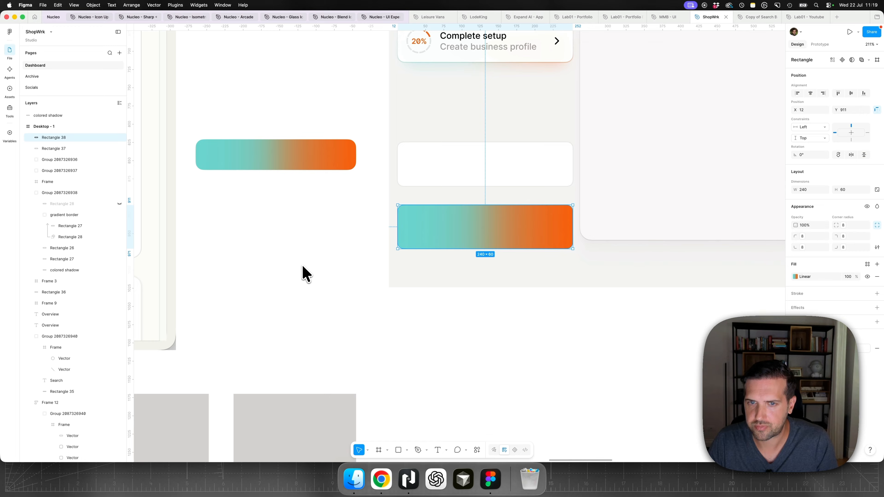
pyautogui.click(801, 279)
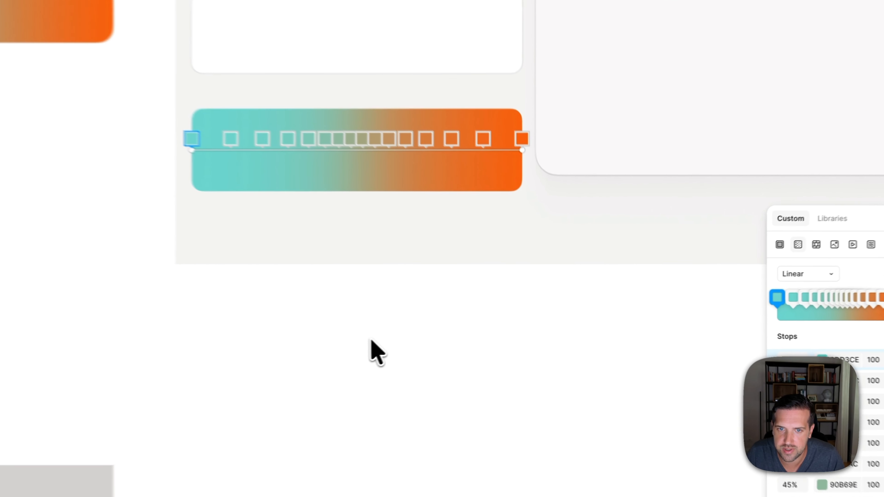
pyautogui.click(493, 334)
# - Add a uniform layer blur of 20 to the lower gradient rectangle
pyautogui.click(451, 242)
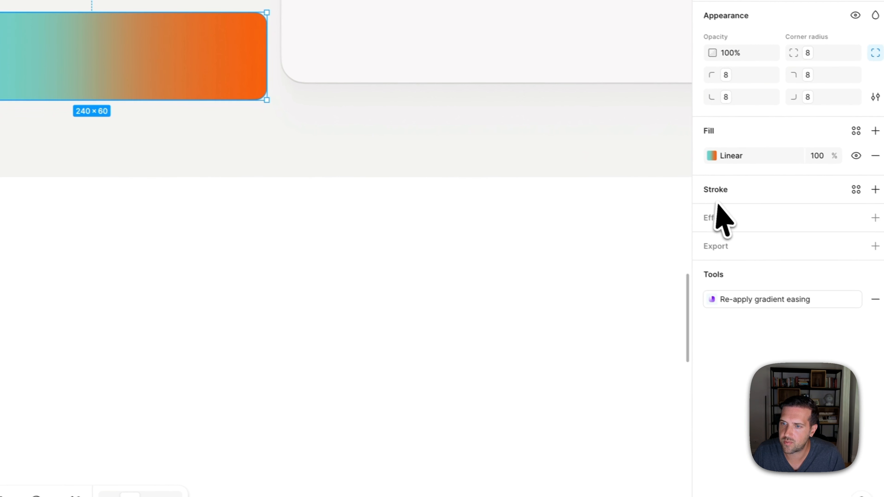
pyautogui.click(870, 216)
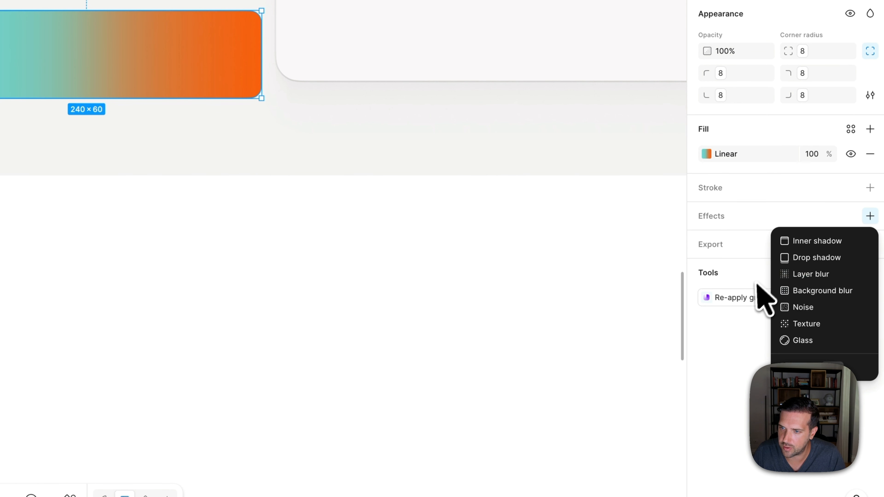
pyautogui.click(805, 275)
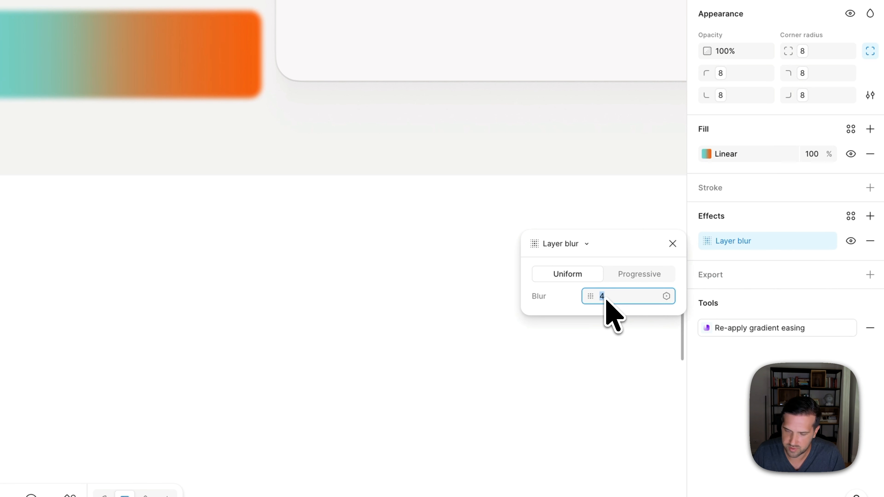
pyautogui.write('20')
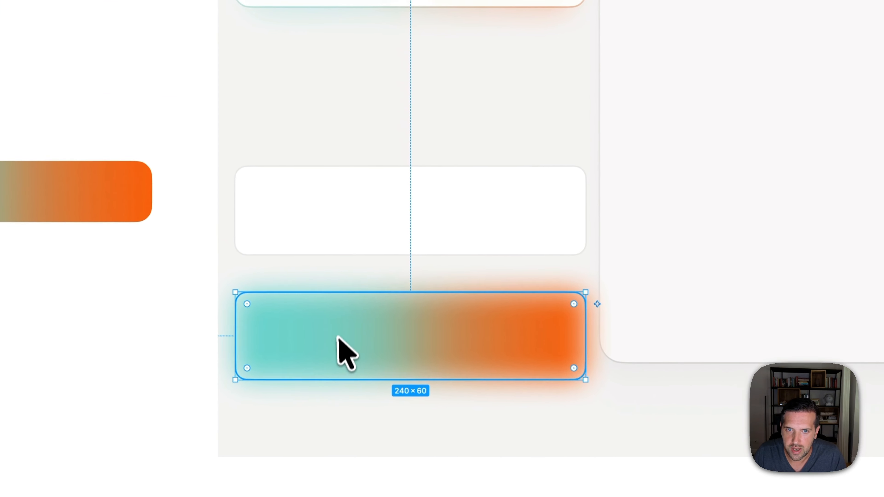
# - Move the blurred rectangle up behind the empty white card, offset about 11 px below the card's edge
pyautogui.moveTo(338, 337); pyautogui.dragTo(346, 241)
pyautogui.press('[')
pyautogui.press('alt')
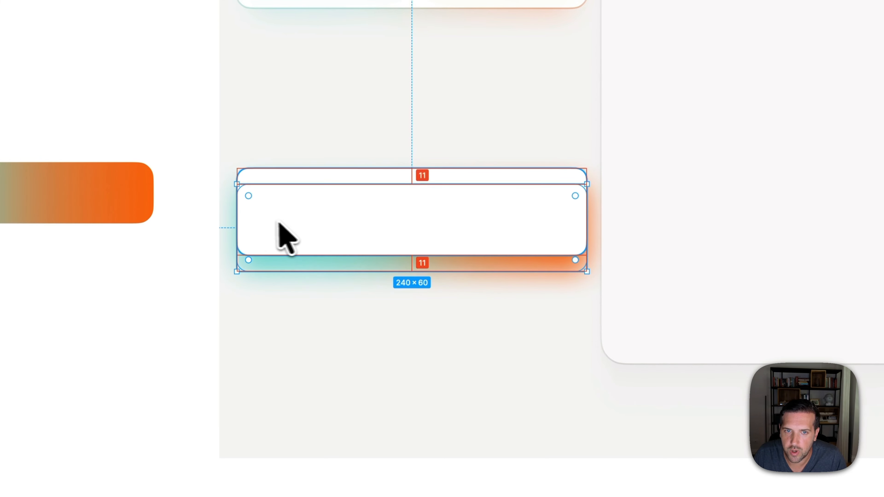
# - Shrink the blurred rectangle to about 226 × 47, keeping it centered horizontally behind the white card
pyautogui.moveTo(241, 225); pyautogui.dragTo(247, 225)
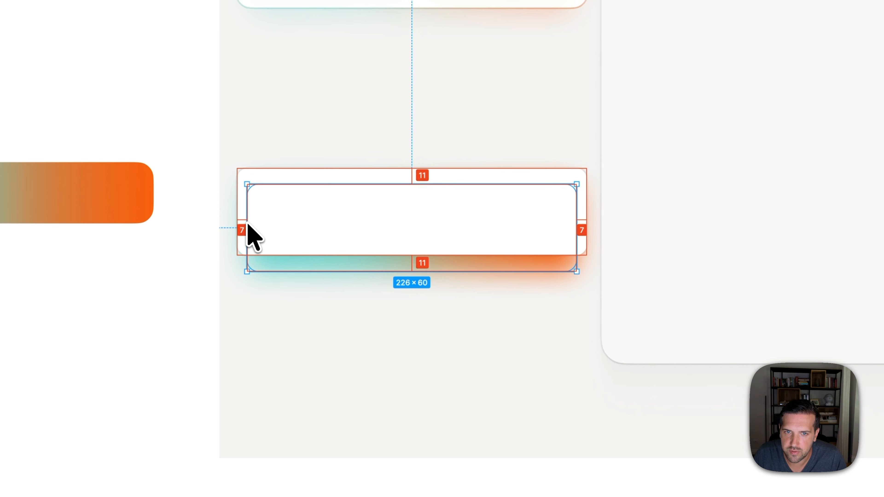
pyautogui.moveTo(360, 185); pyautogui.dragTo(356, 204)
pyautogui.press('alt')
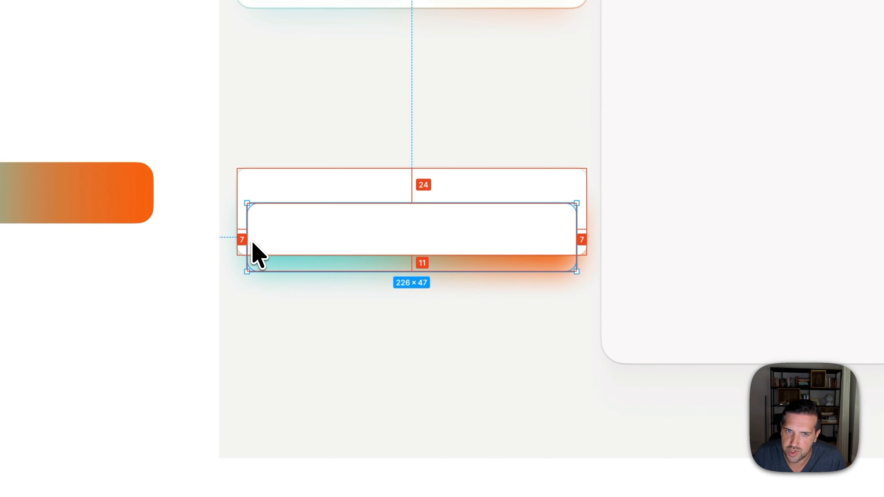
pyautogui.press('Escape')
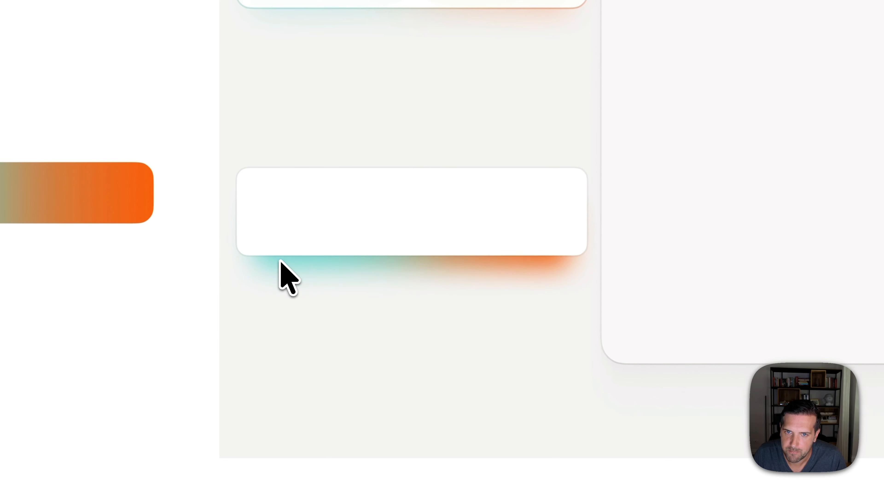
# - Narrow the blurred rectangle behind the card to 216 wide and set its opacity to 30%
pyautogui.click(281, 256)
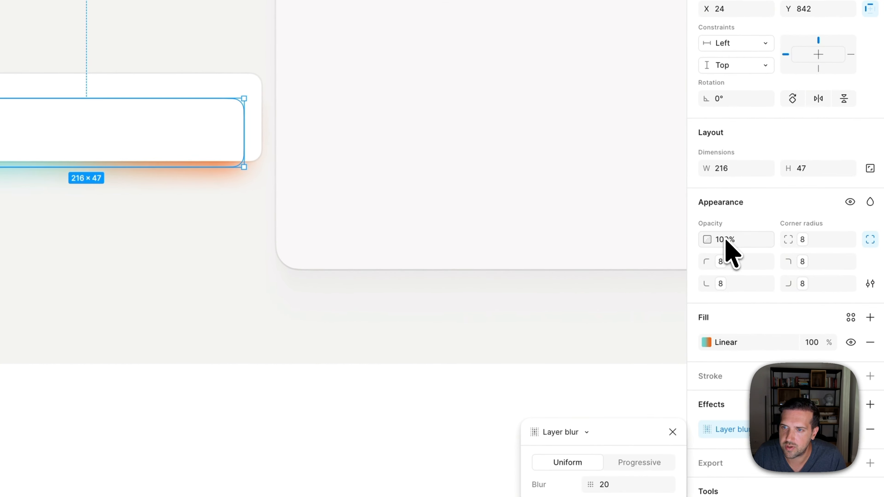
pyautogui.click(727, 240)
pyautogui.write('30')
pyautogui.press('Return')
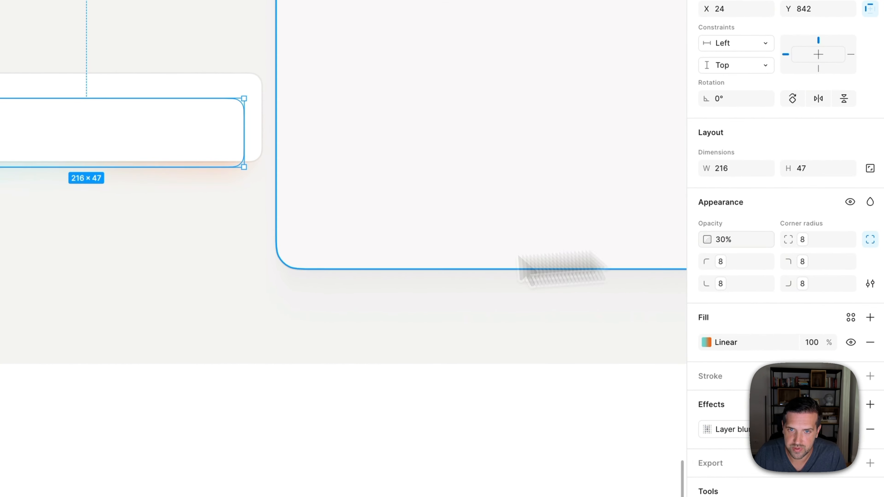
pyautogui.click(191, 321)
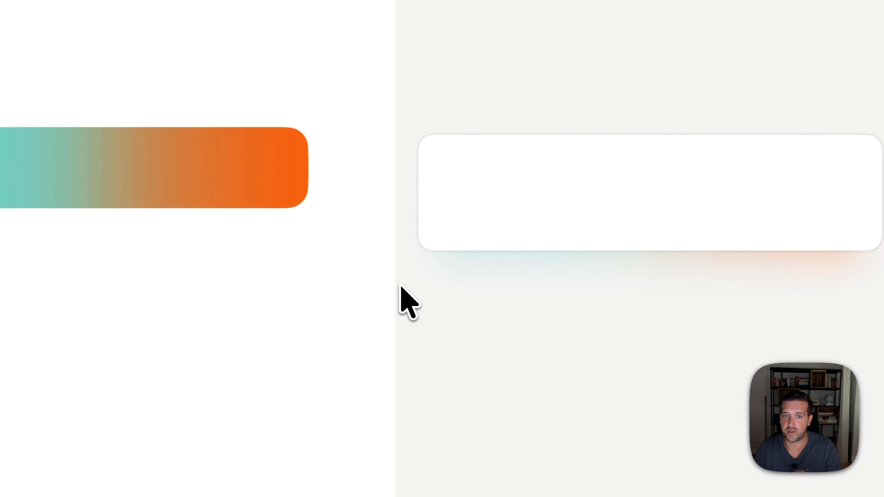
# - Copy the properties of the loose teal-to-orange bar onto the 240 × 60 rectangle on the empty card
pyautogui.click(439, 197)
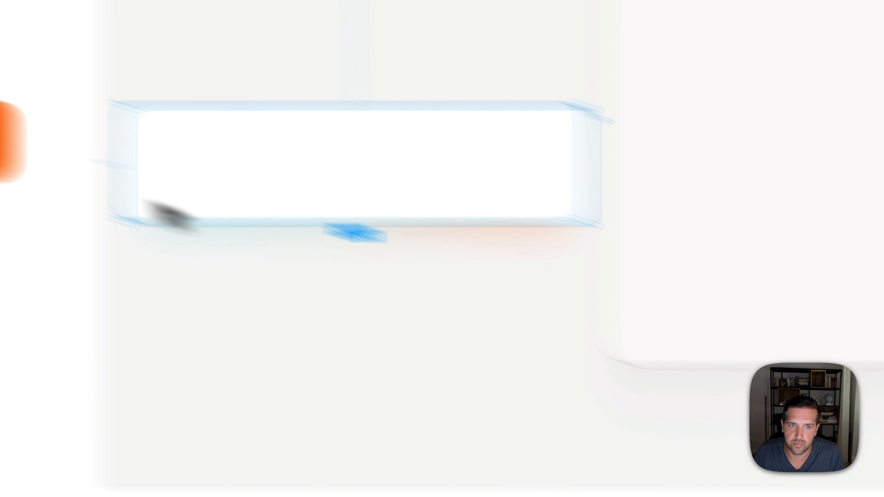
pyautogui.click(220, 246)
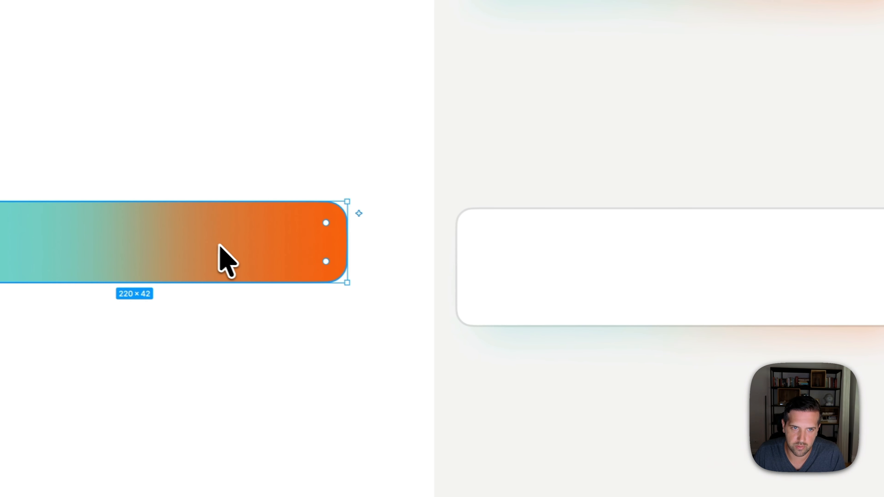
pyautogui.click(508, 270)
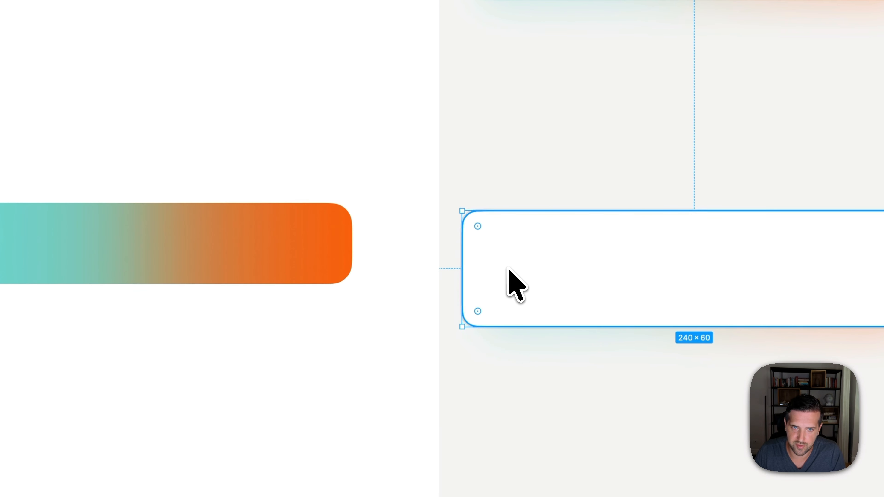
pyautogui.press('super+alt+v')
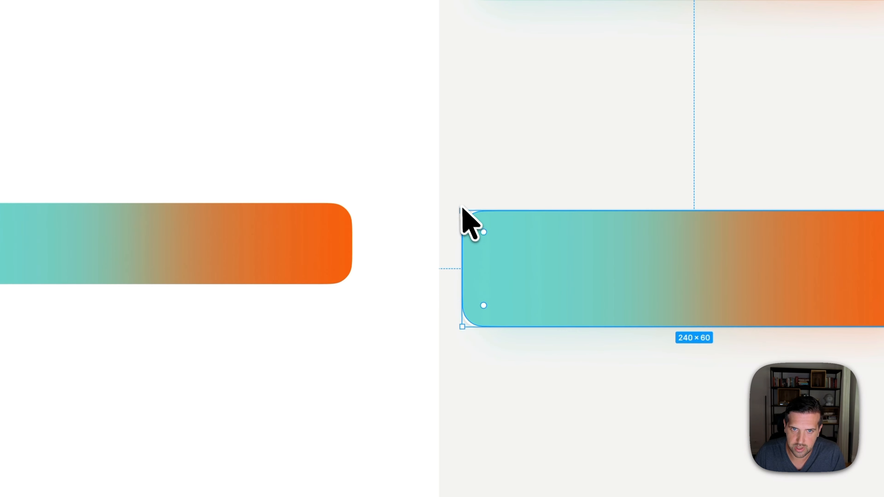
# - Enlarge the gradient rectangle by 1 px on every side to 242 × 62 and set its corner radius to 9
pyautogui.scroll(5, 473, 226)
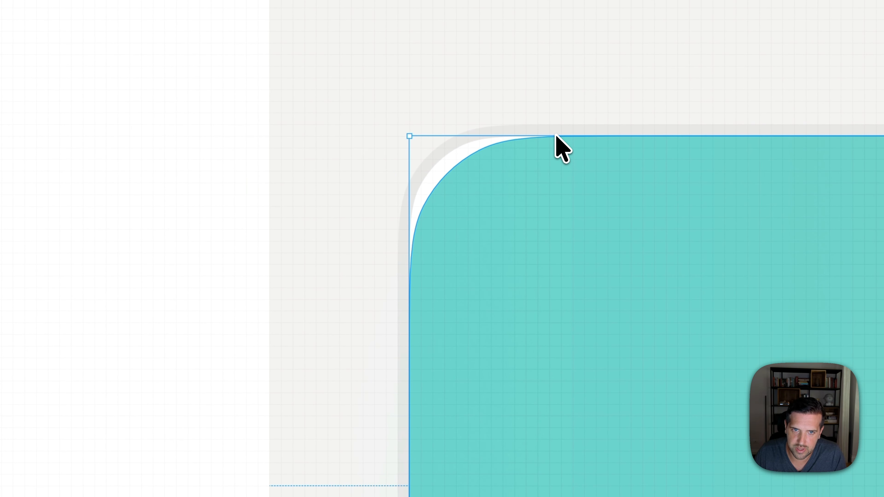
pyautogui.moveTo(554, 134); pyautogui.dragTo(558, 124)
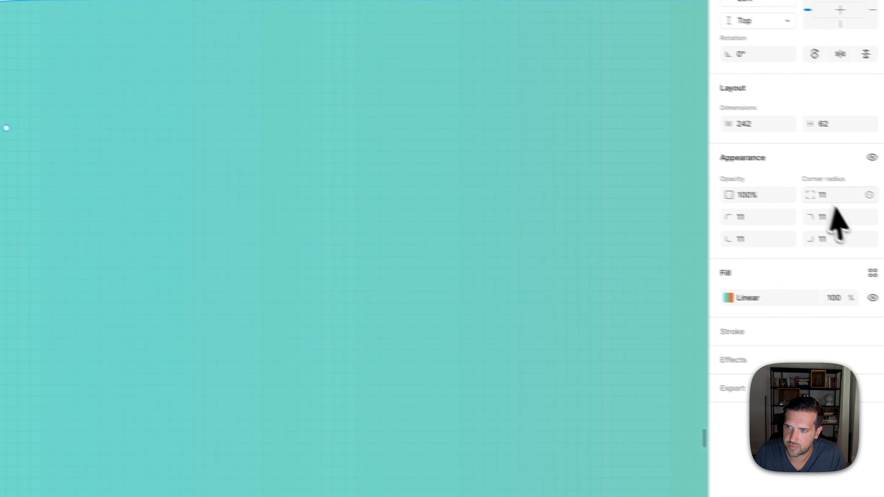
pyautogui.click(818, 193)
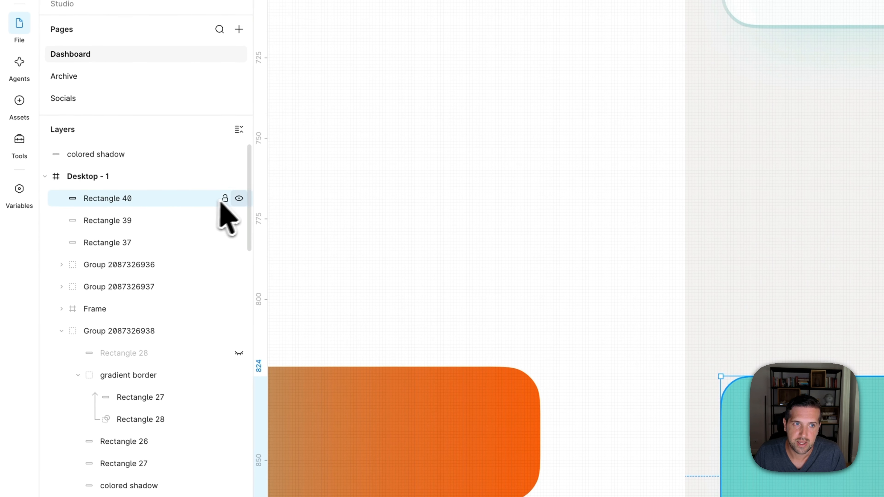
# - Hide Rectangle 40, swap Rectangle 39's gradient fill to its stroke, and make that stroke solid black 000000
pyautogui.click(169, 220)
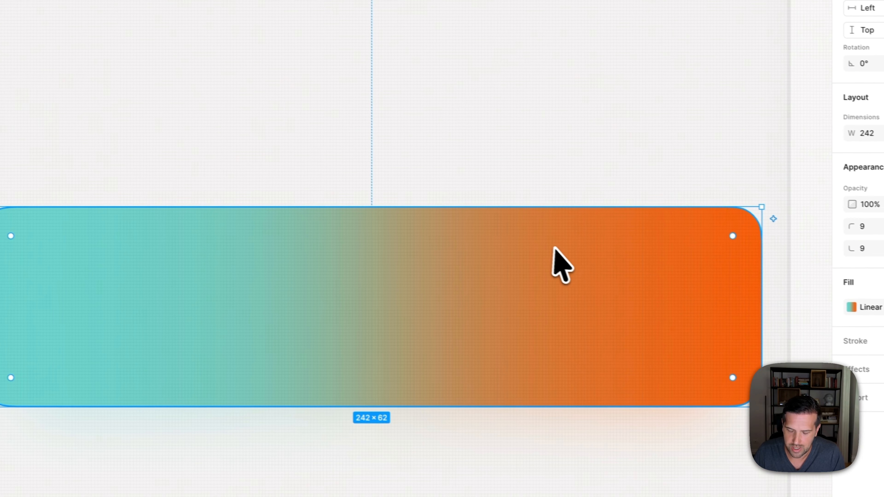
pyautogui.hotkey('shift', 'x')
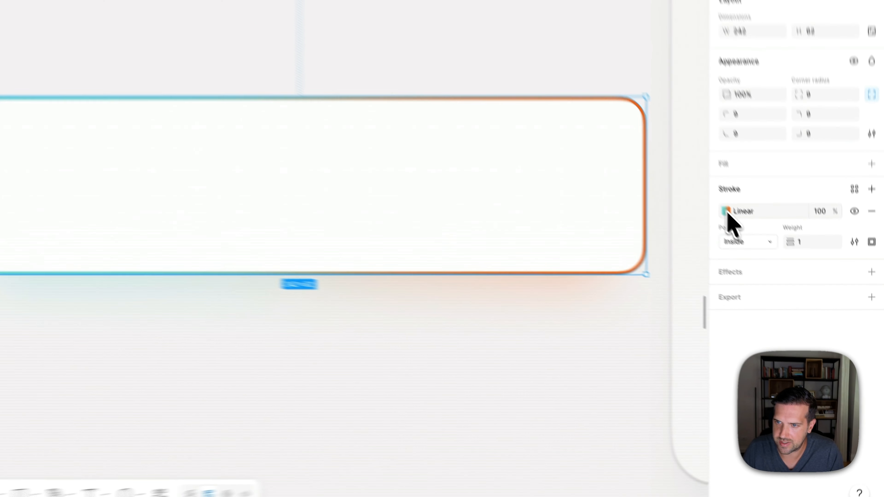
pyautogui.click(795, 290)
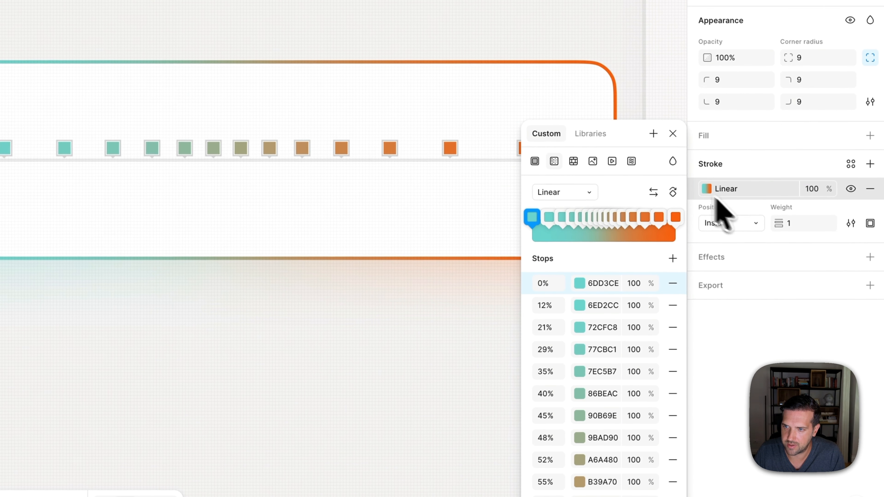
pyautogui.click(534, 161)
pyautogui.moveTo(537, 190)
pyautogui.mouseDown()
pyautogui.moveTo(547, 336)
pyautogui.moveTo(532, 350)
pyautogui.moveTo(527, 338)
pyautogui.mouseUp()
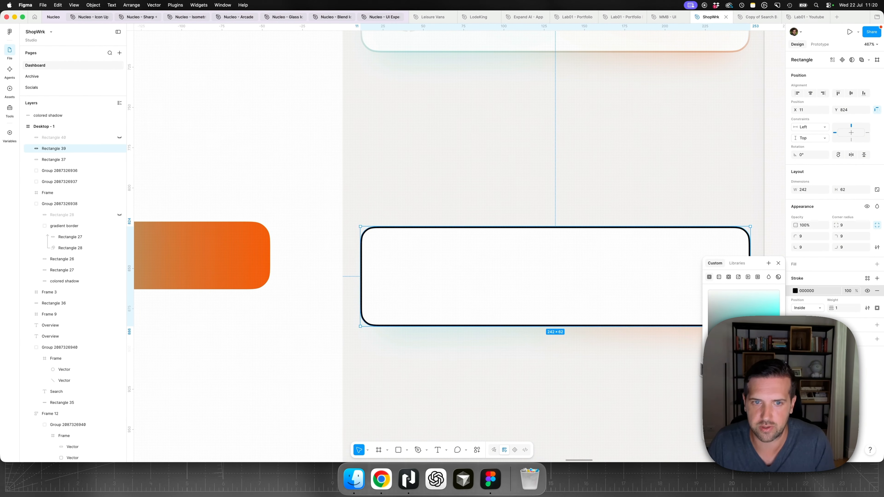
# - Show Rectangle 40 again and mask it with Rectangle 39's black outline
pyautogui.click(120, 137)
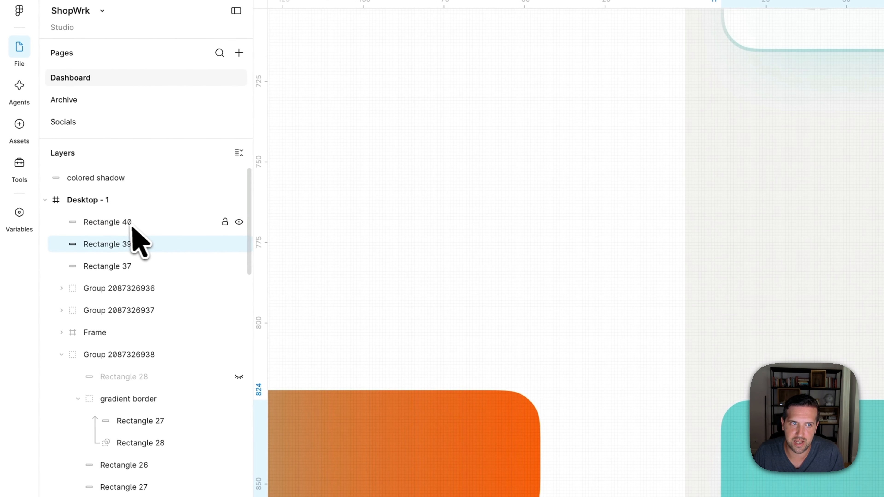
pyautogui.click(124, 222)
pyautogui.keyDown('shift'); pyautogui.click(125, 242); pyautogui.keyUp('shift')
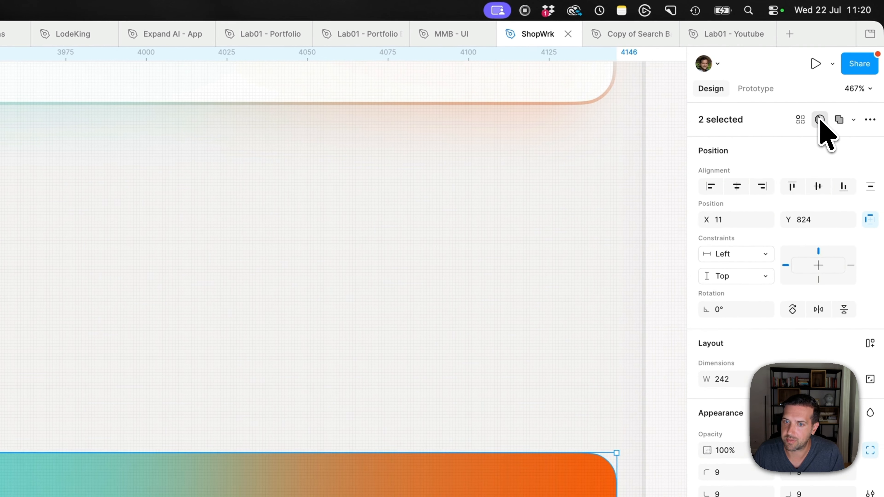
pyautogui.click(821, 119)
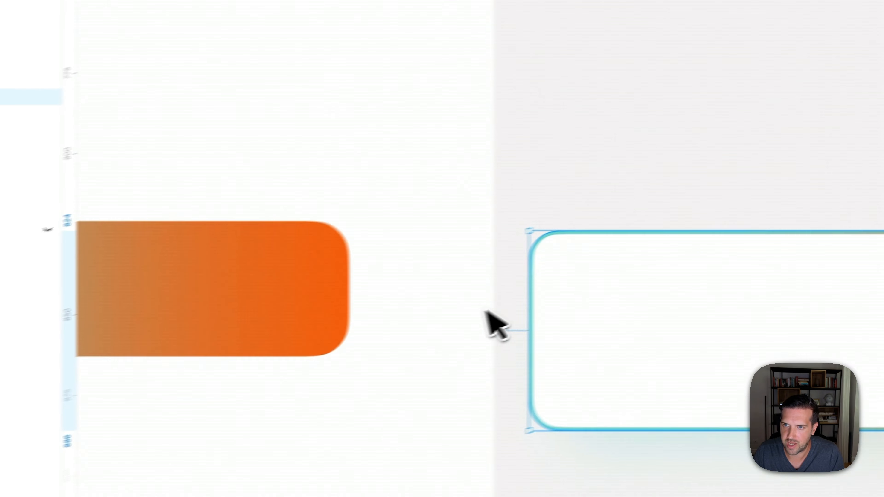
pyautogui.click(478, 328)
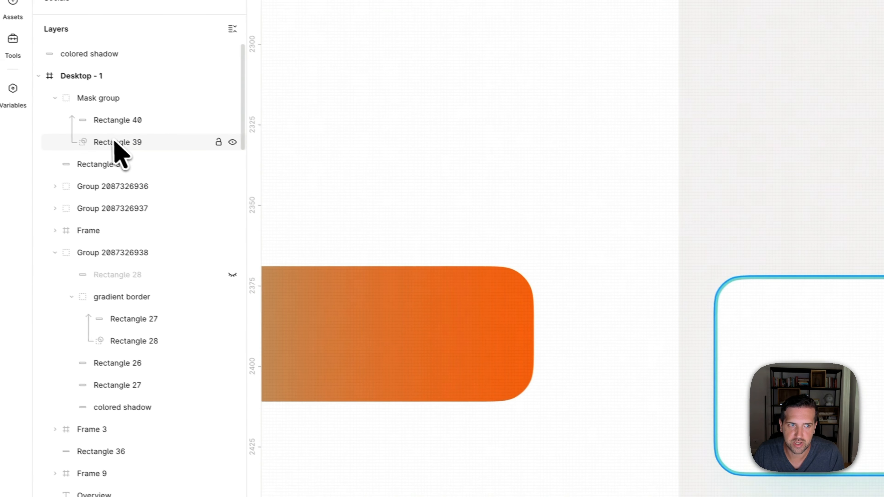
# - Change the stroke of the mask shape Rectangle 39 to a linear gradient and rotate it to run vertically
pyautogui.click(121, 143)
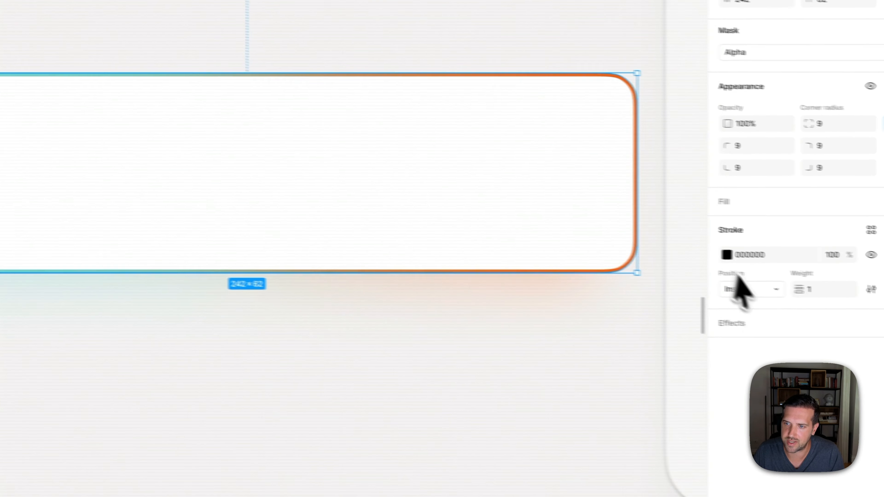
pyautogui.click(726, 255)
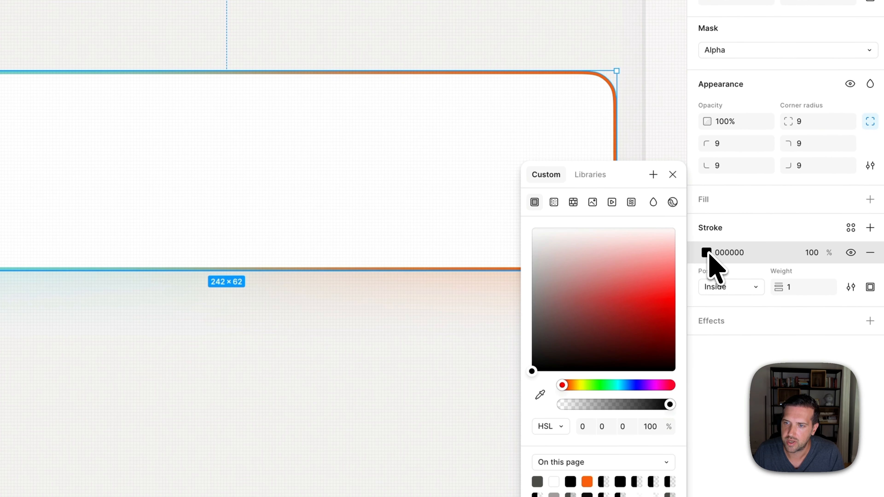
pyautogui.click(554, 202)
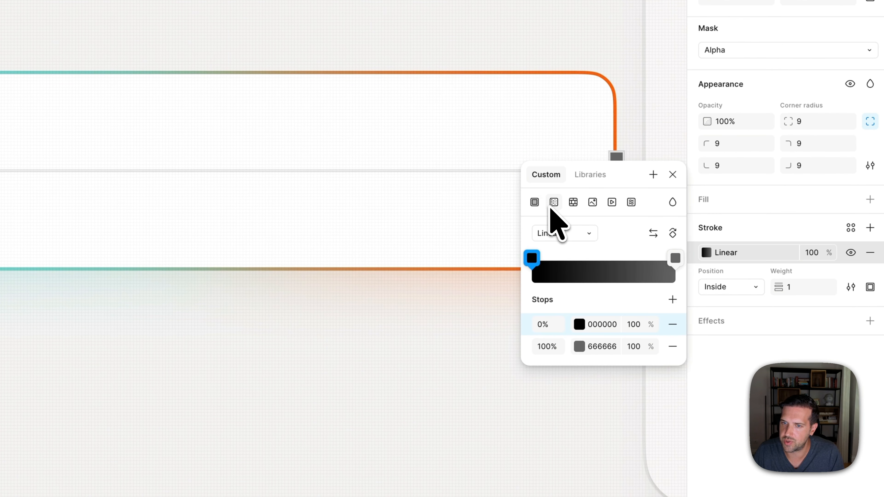
pyautogui.click(673, 234)
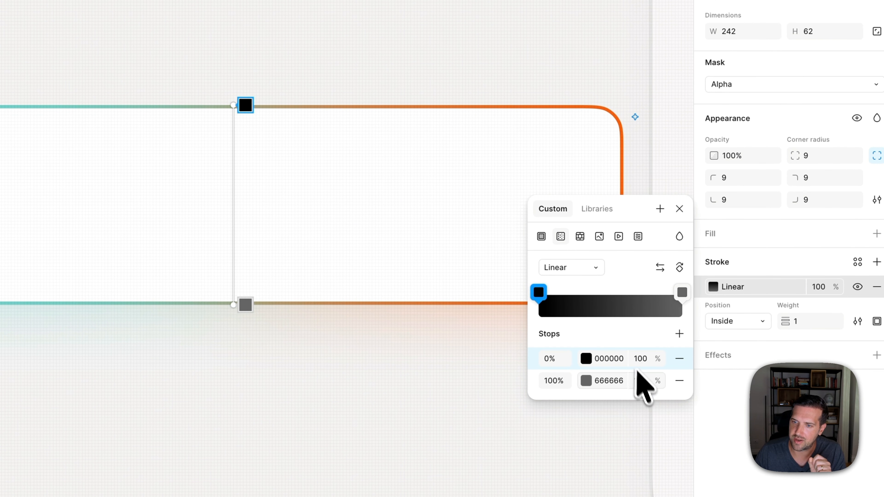
# - Set the mask stroke gradient's upper stop to 0% opacity and move it down near the card's lower edge
pyautogui.write('0')
pyautogui.press('Return')
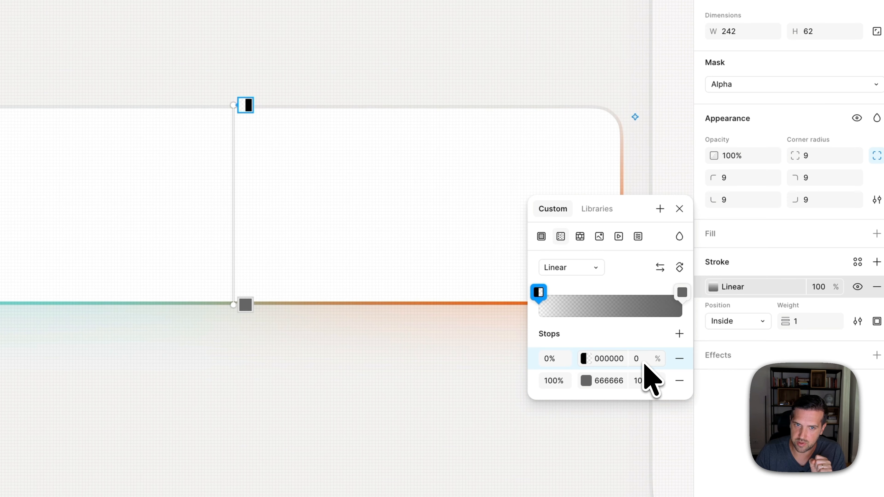
pyautogui.moveTo(248, 109); pyautogui.dragTo(249, 262)
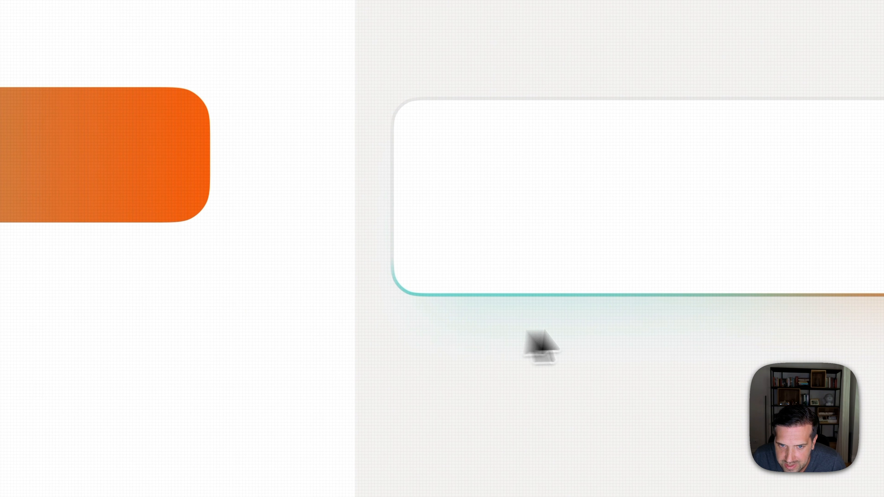
# - Lower the opacity of the Mask group containing Rectangle 40 and Rectangle 39 to soften the card's gradient border
pyautogui.click(631, 298)
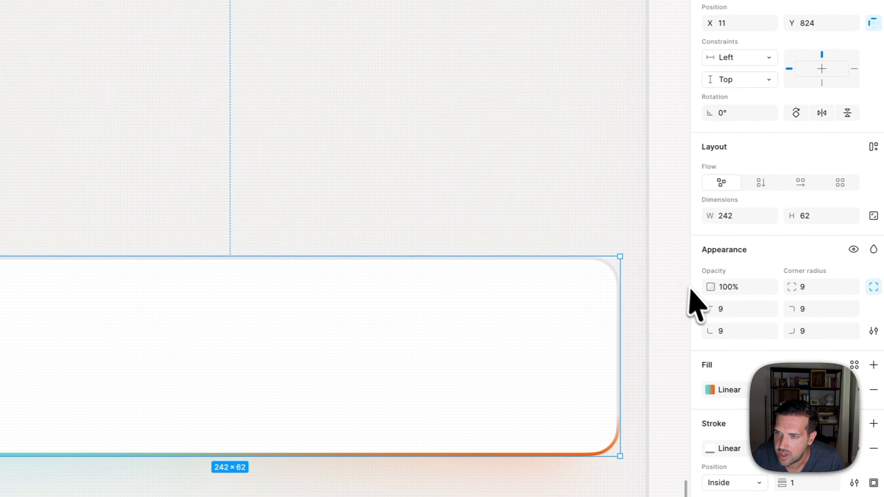
pyautogui.click(715, 287)
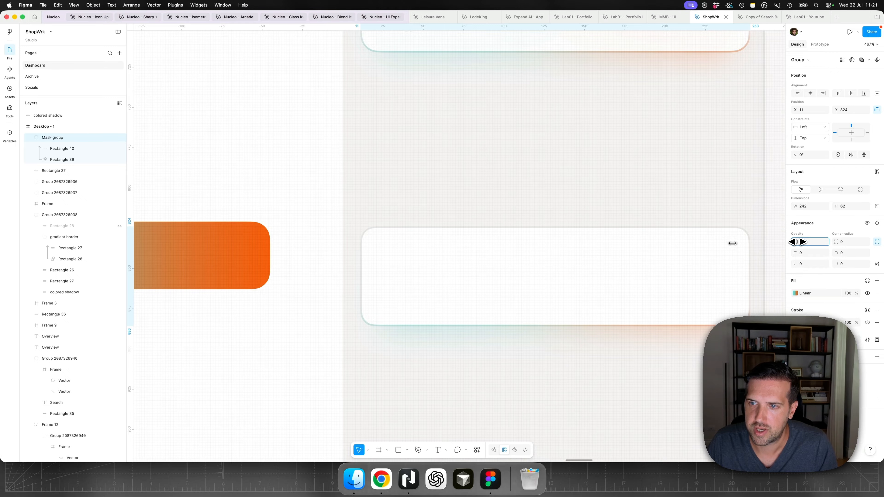
pyautogui.moveTo(733, 244); pyautogui.dragTo(732, 244)
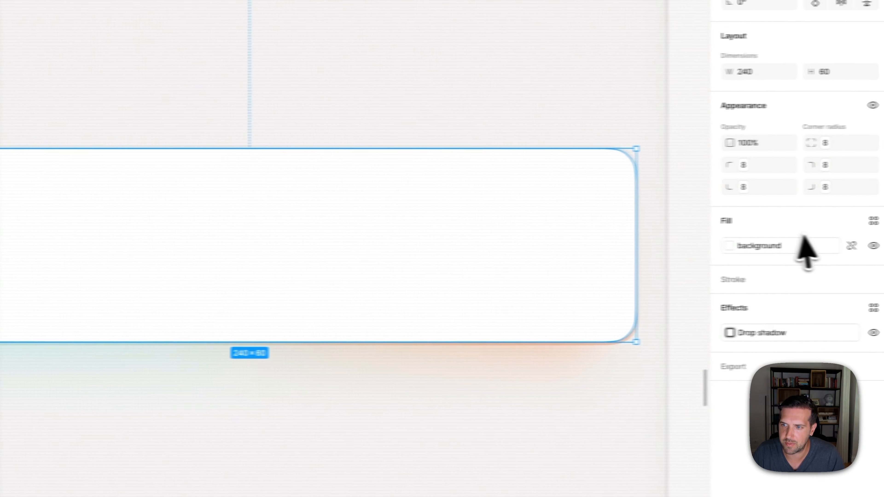
# - Detach the background variable from Rectangle 37's fill and reduce the FFFFFF fill's opacity to let the coloured glow through
pyautogui.click(827, 247)
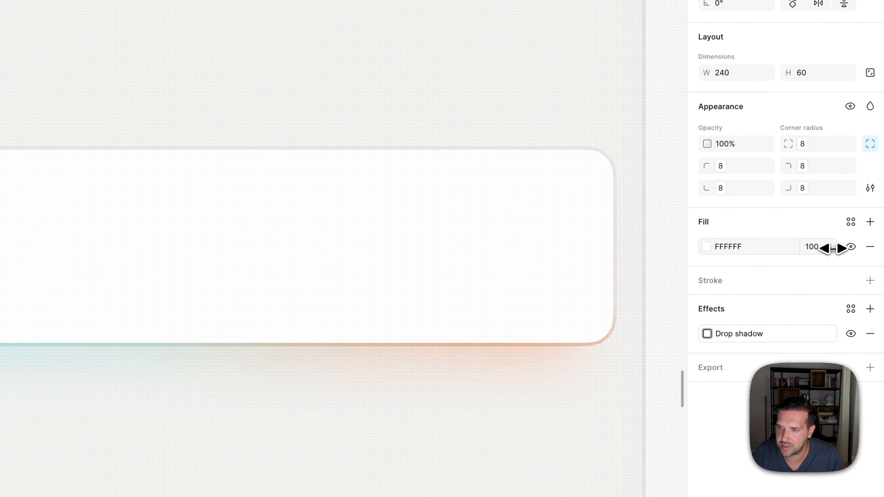
pyautogui.moveTo(832, 249); pyautogui.dragTo(832, 249)
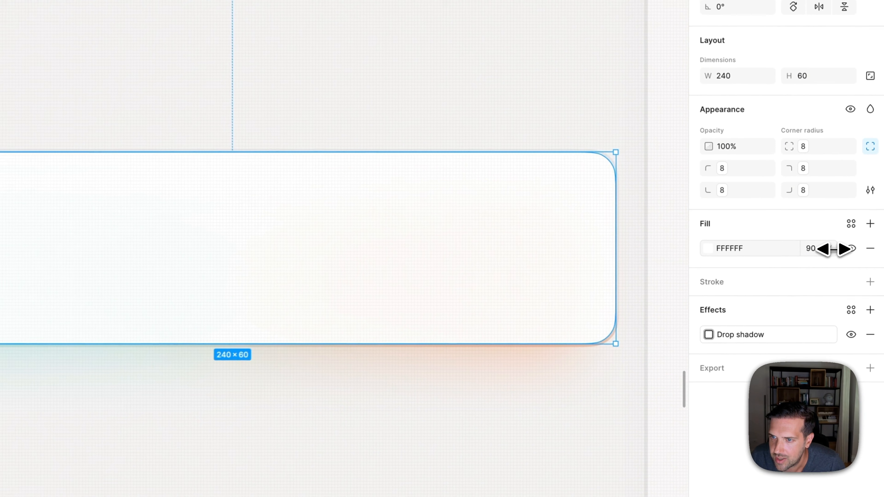
pyautogui.moveTo(860, 277); pyautogui.dragTo(860, 278)
pyautogui.moveTo(833, 248); pyautogui.dragTo(849, 277)
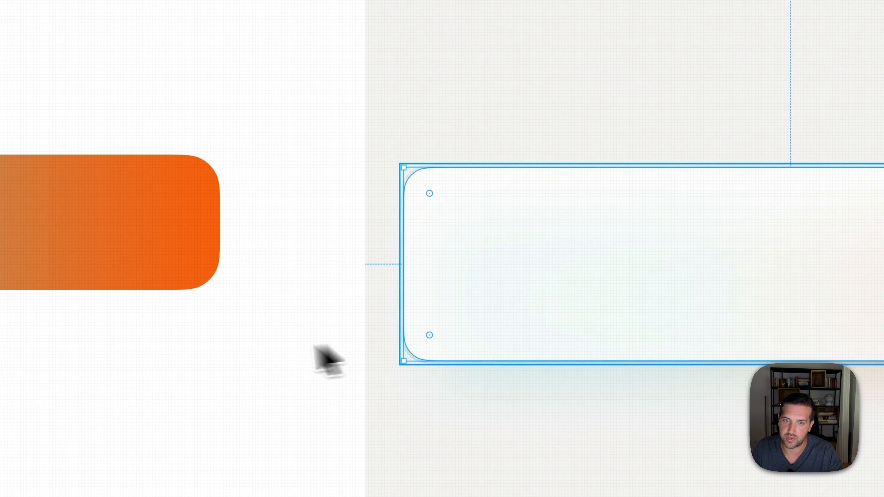
pyautogui.click(278, 321)
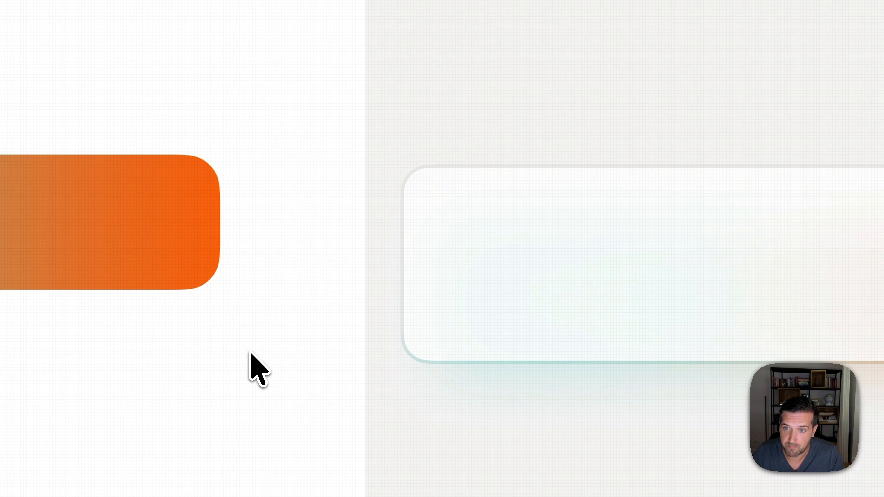
# - Slightly raise the opacity of Rectangle 37's white fill to make the glow inside the card subtler
pyautogui.press('super+0')
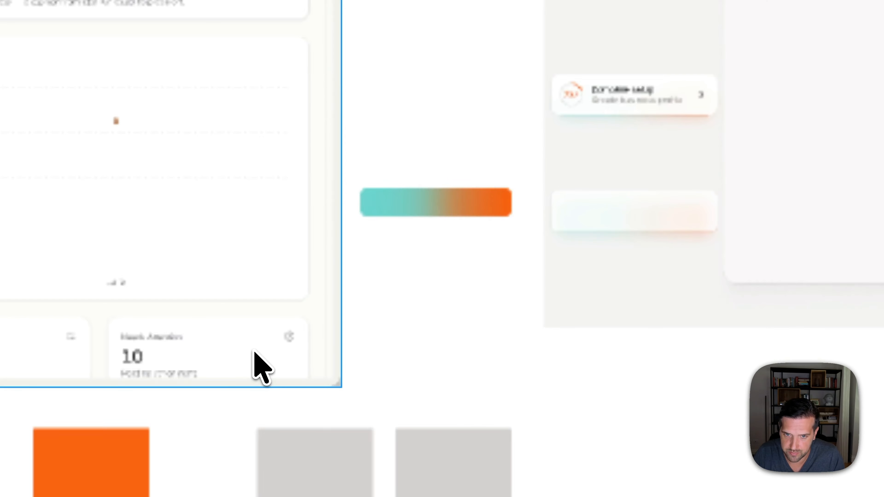
pyautogui.scroll(5, 679, 205)
pyautogui.click(634, 212)
pyautogui.moveTo(812, 253); pyautogui.dragTo(817, 252)
pyautogui.click(231, 260)
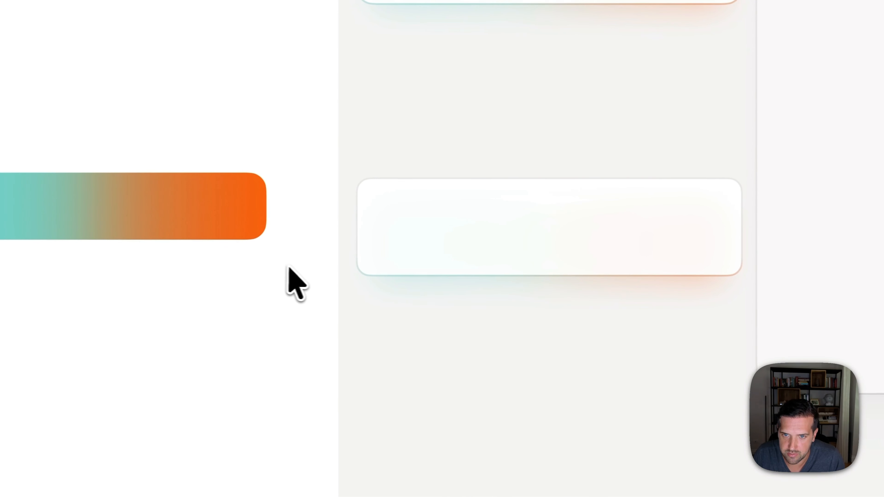
pyautogui.press('super+0')
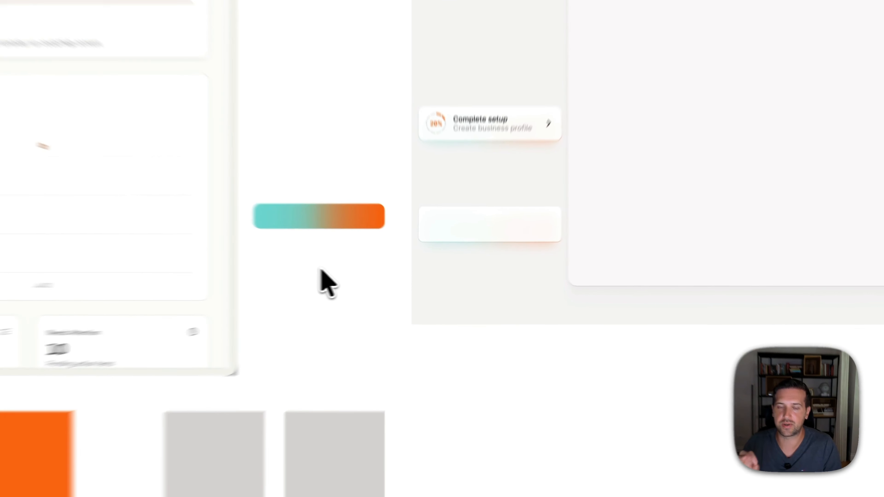